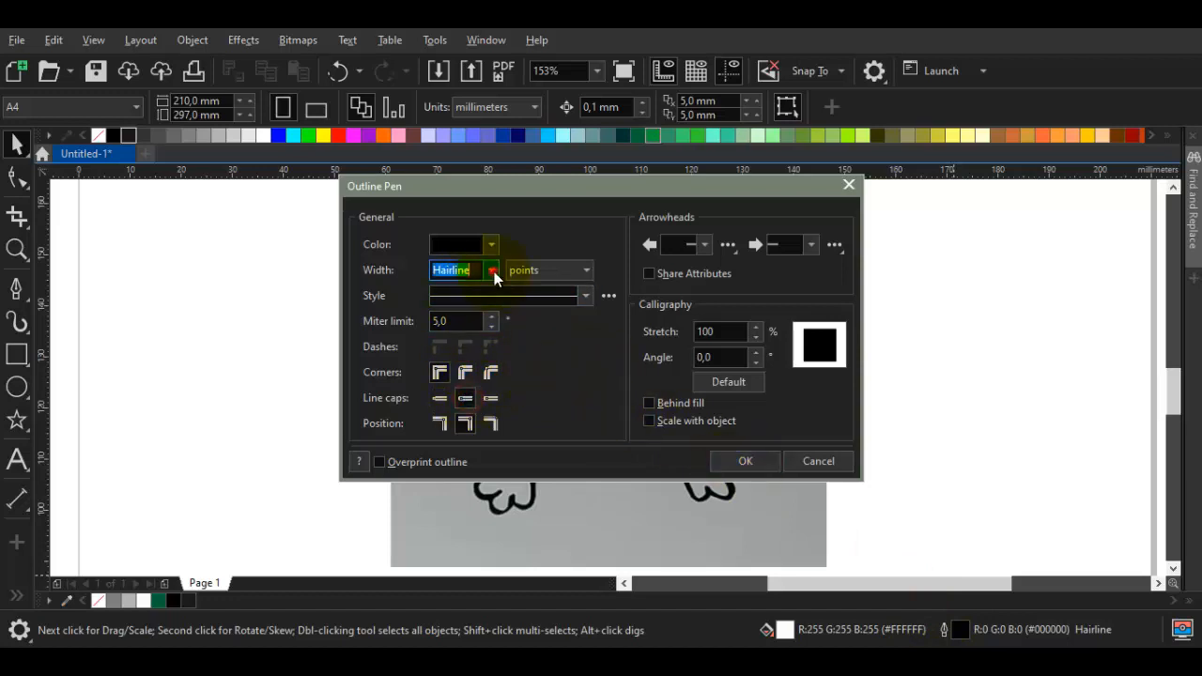
- Set the default outline width to 4.0 pt
left_click(491, 271)
left_click(463, 392)
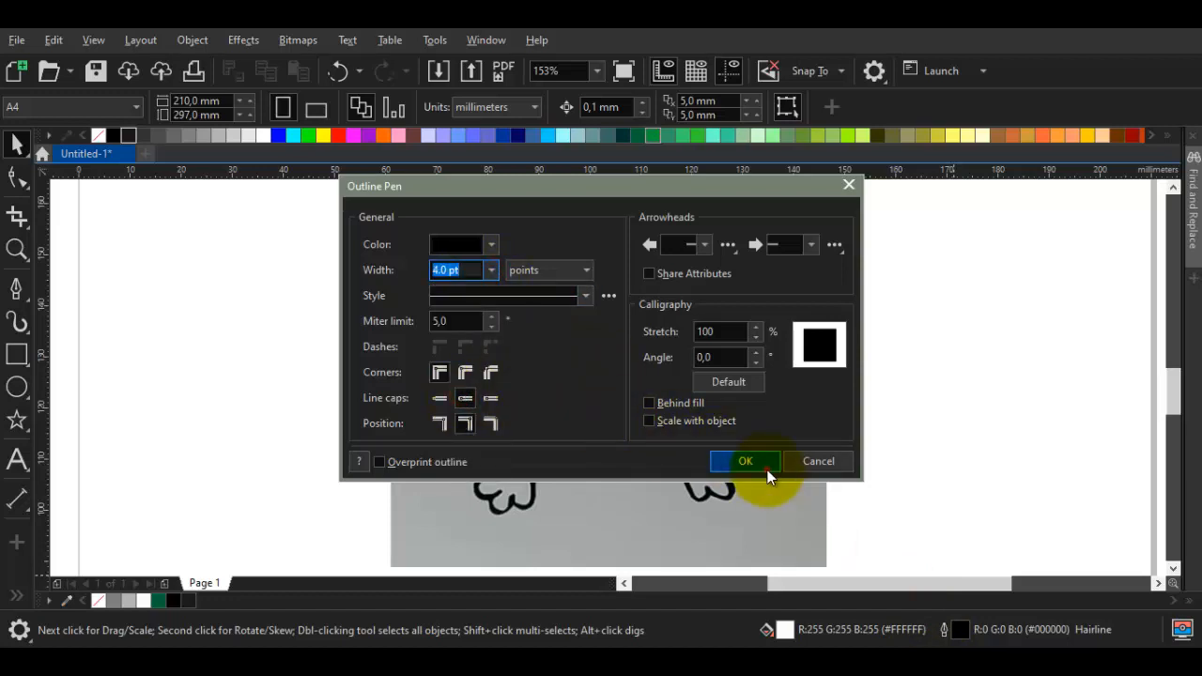
left_click(746, 461)
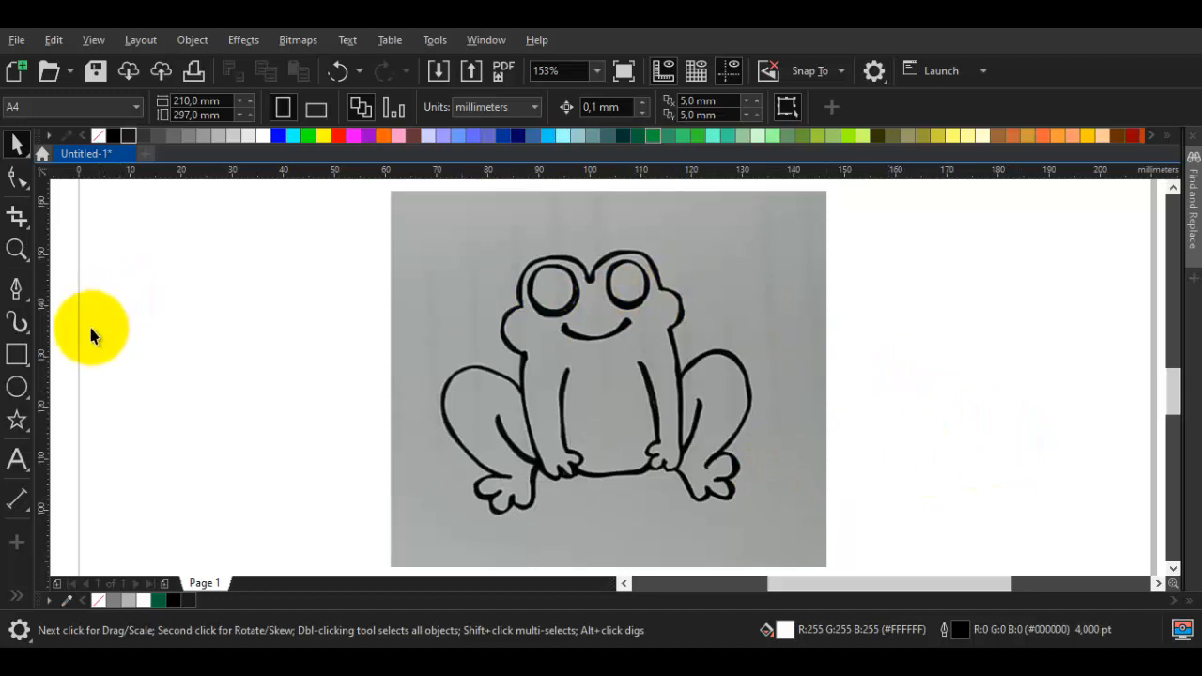
- Draw a circle about 9.9 mm wide over the sketch's left eye and duplicate it over the right eye
left_click(36, 384)
scroll(537, 282, "up", 6)
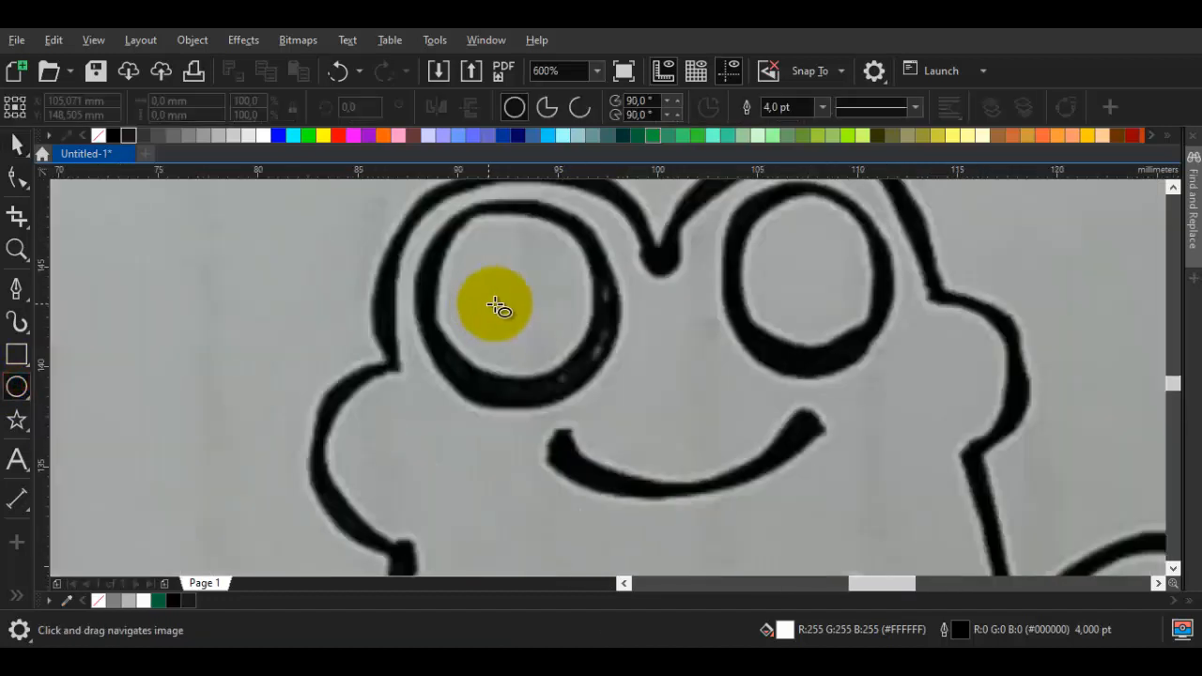
mouse_move(484, 340)
left_mouse_down()
mouse_move(545, 437)
mouse_move(543, 421)
left_mouse_up()
key("space")
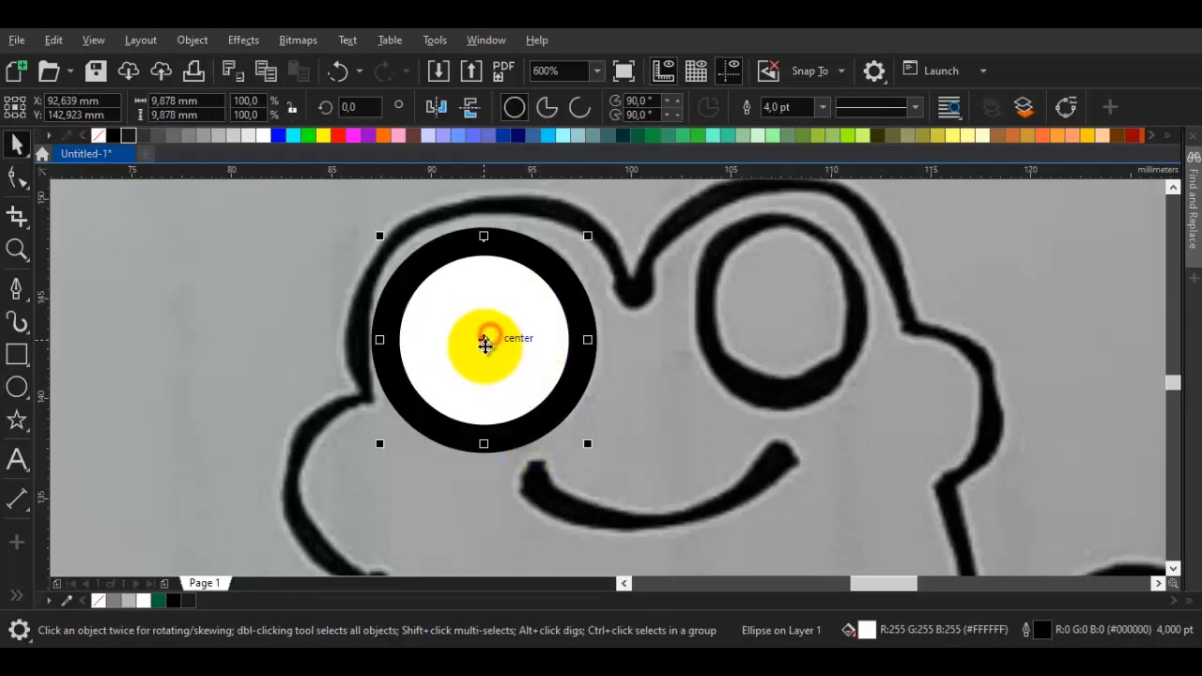
left_click_drag(482, 336, 674, 321)
- Duplicate the eye circle over the mouth and trim away its upper part with a rectangle about 23 mm wide
left_click_drag(771, 311, 640, 419)
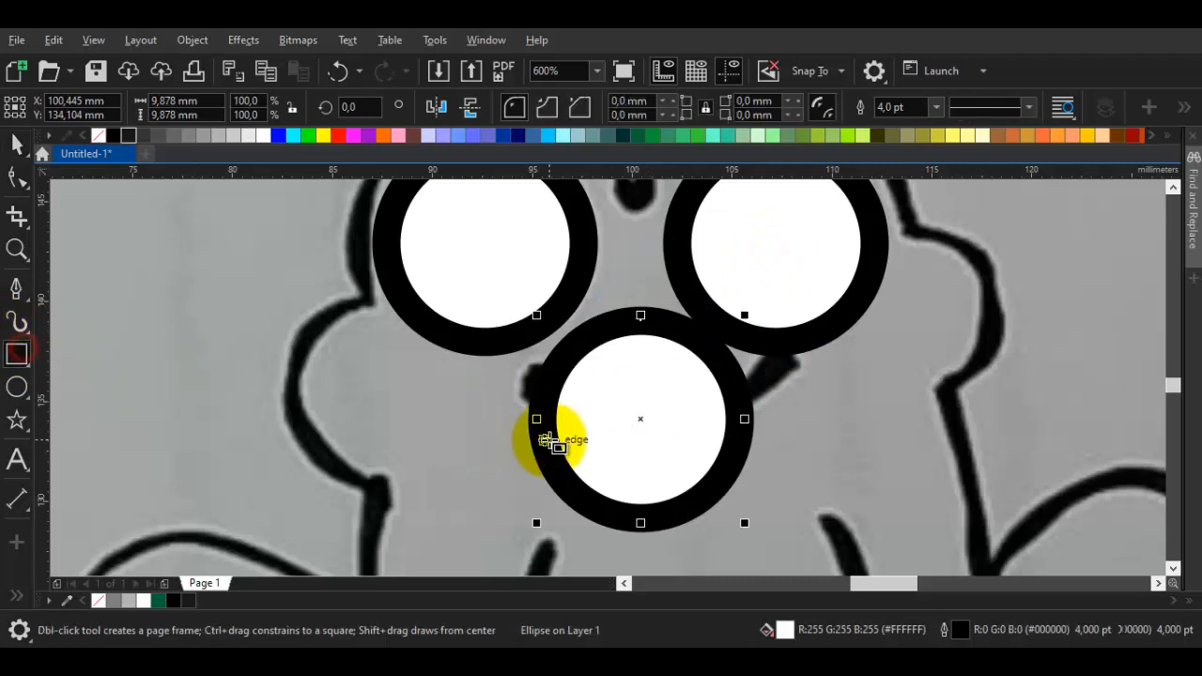
left_click_drag(424, 239, 869, 434)
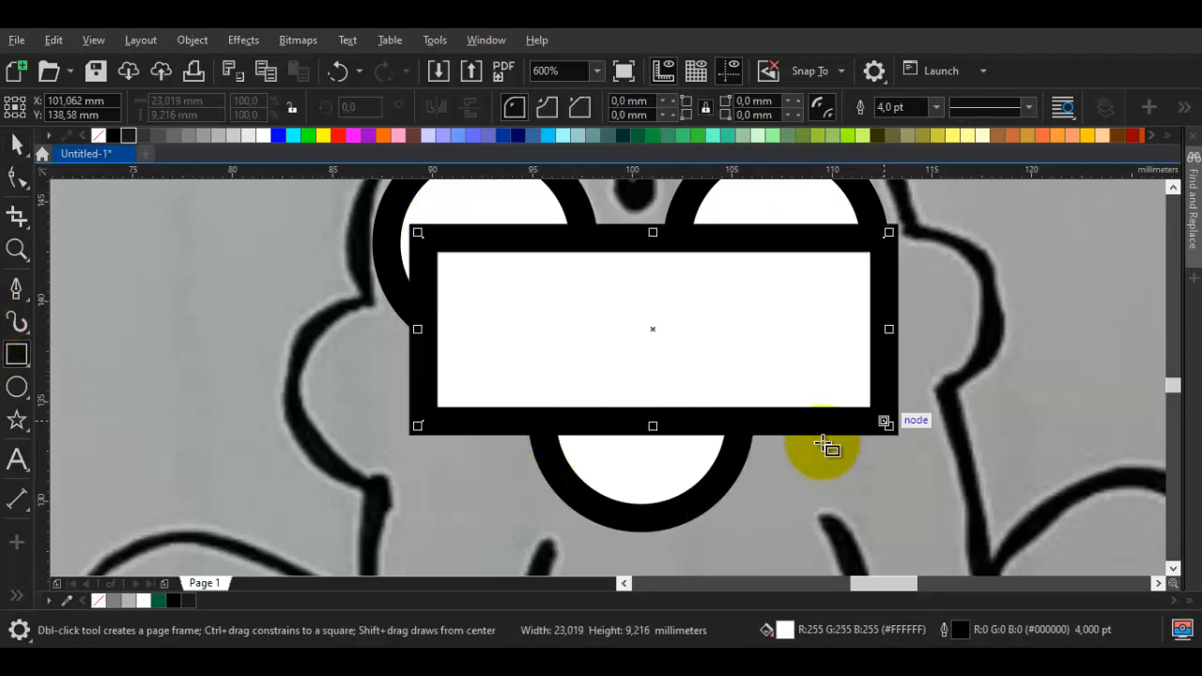
key("space")
left_click_drag(653, 428, 653, 442)
left_click(658, 471, "shift")
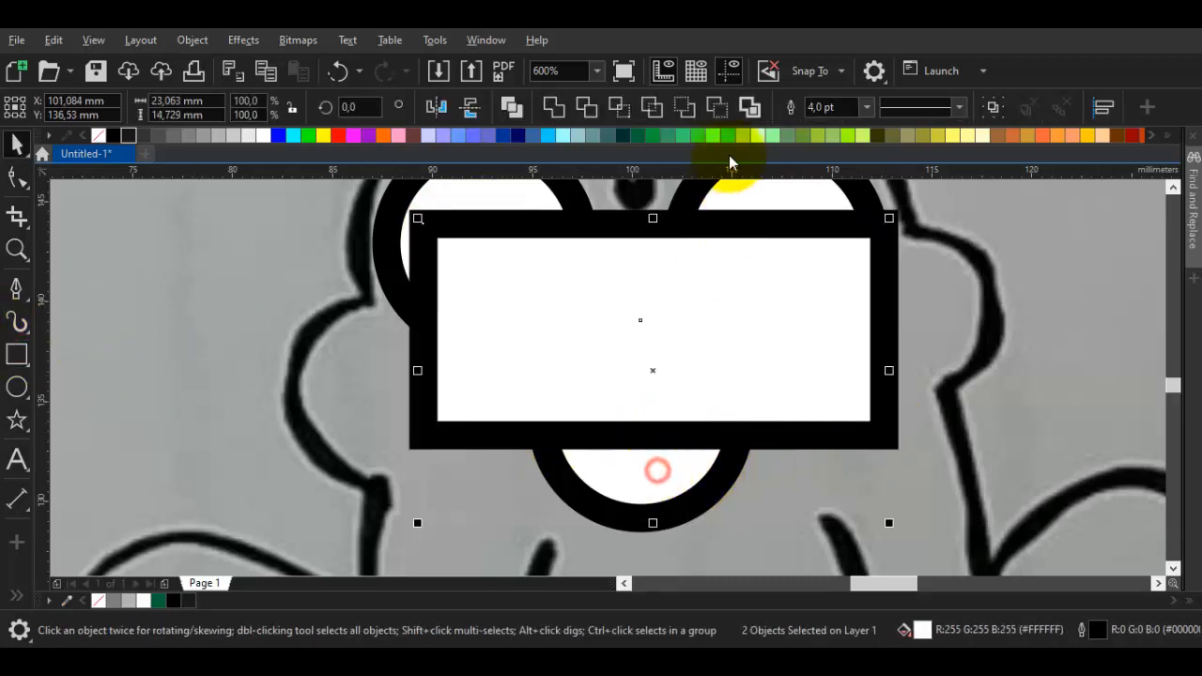
left_click(716, 108)
right_click(601, 437)
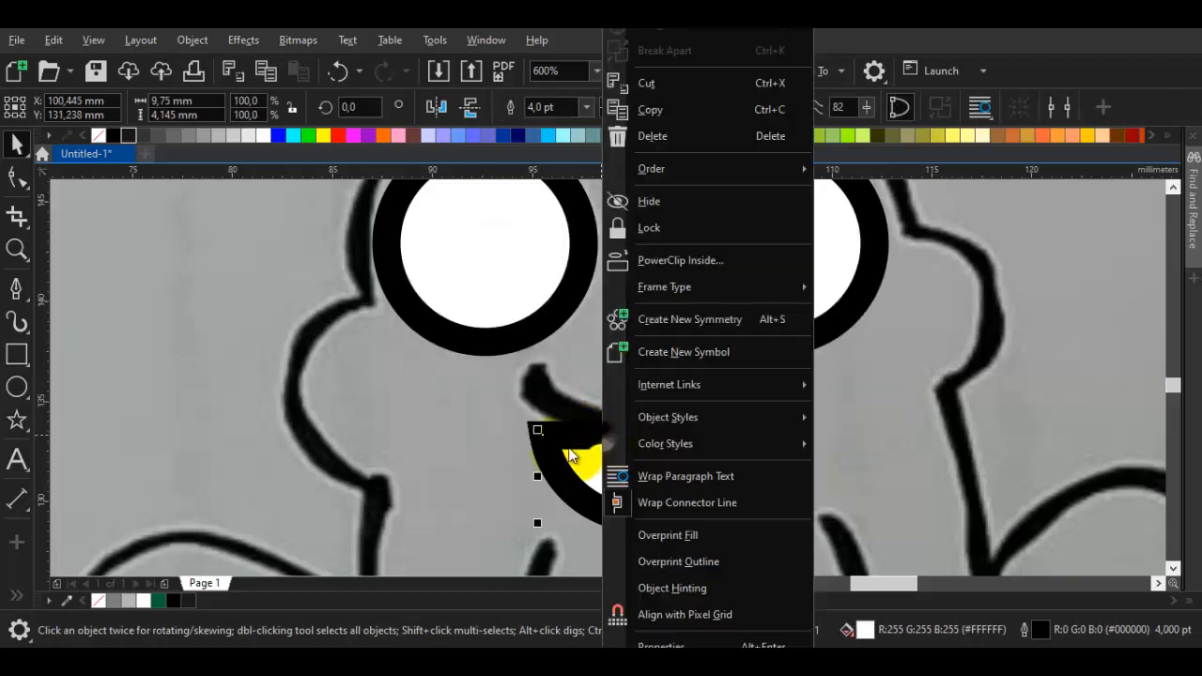
left_click(530, 455)
- Remove the bottom node from the trimmed mouth shape
double_click(656, 454)
scroll(645, 444, "up", 1)
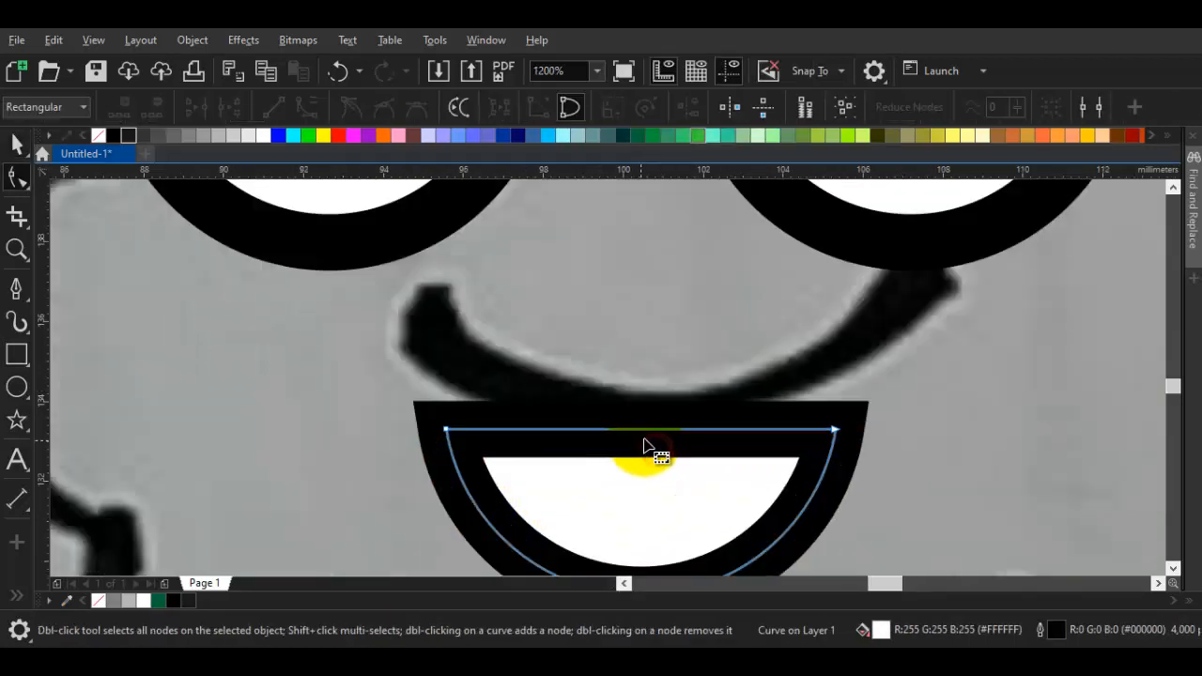
left_click_drag(685, 460, 736, 369)
double_click(691, 505)
key("space")
key("space")
key("space")
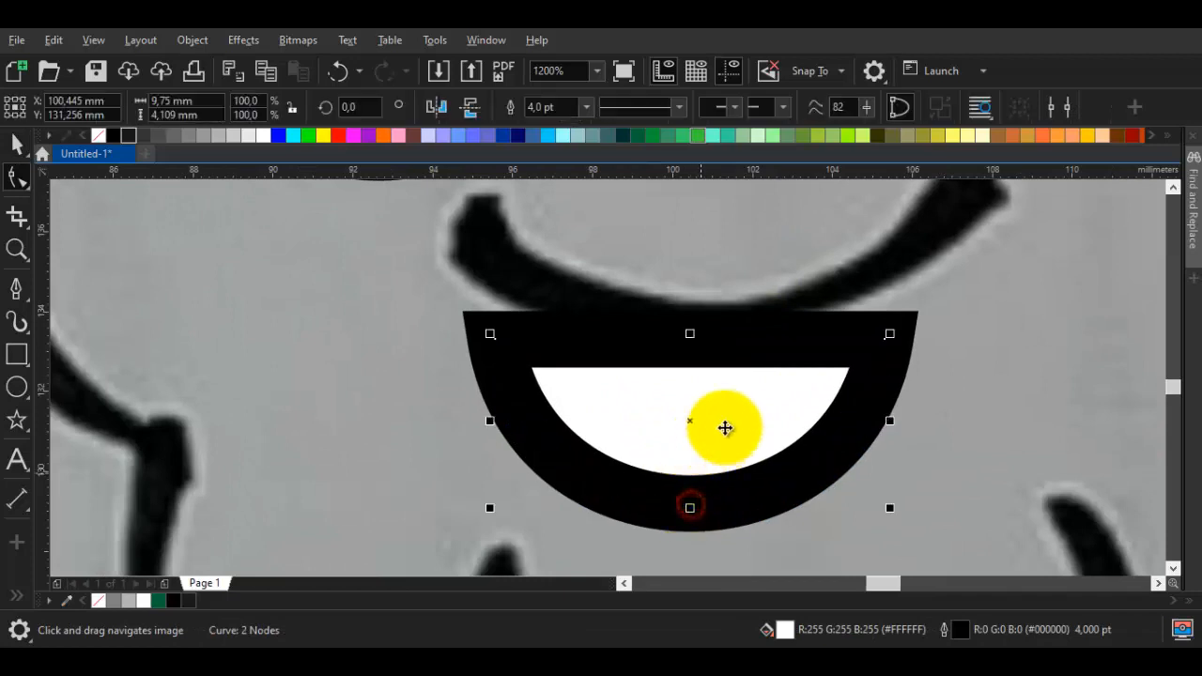
- Flatten and widen the mouth shape to about 12.4 by 3.0 mm
left_click_drag(693, 495, 751, 466)
left_click_drag(891, 398, 943, 400)
scroll(870, 384, "down", 2)
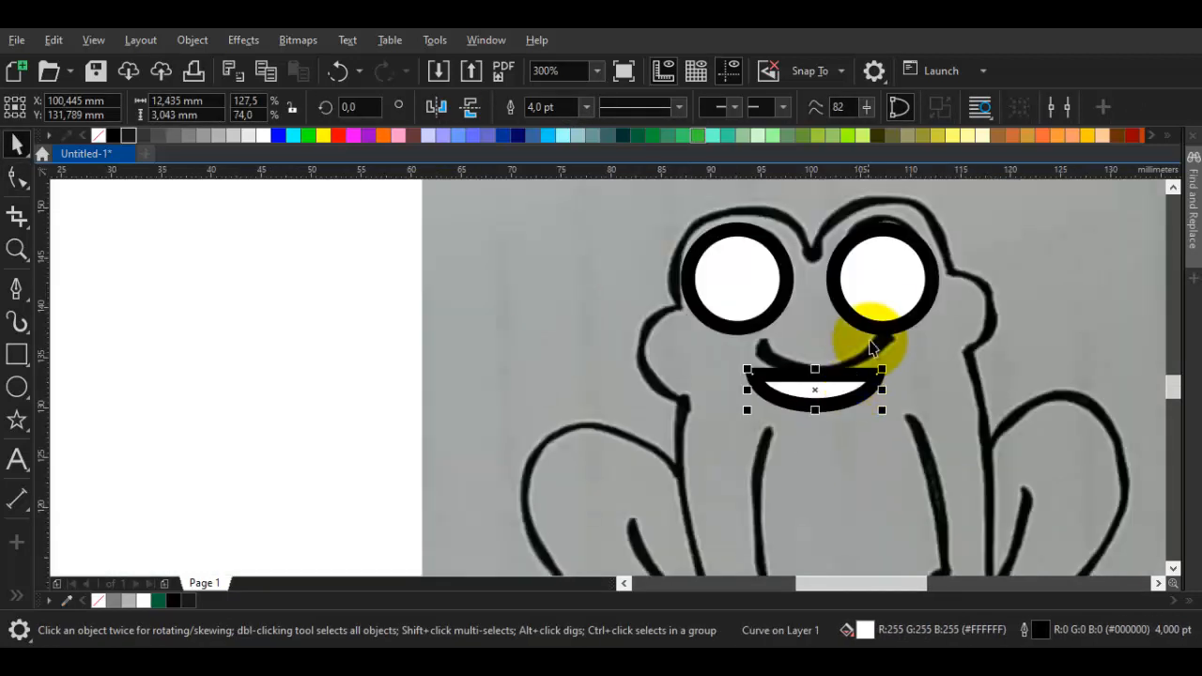
- Break the mouth outline apart at its left corner node and delete the straight top segment, keeping the smile curve
scroll(805, 402, "up", 1)
key("Escape")
double_click(835, 384)
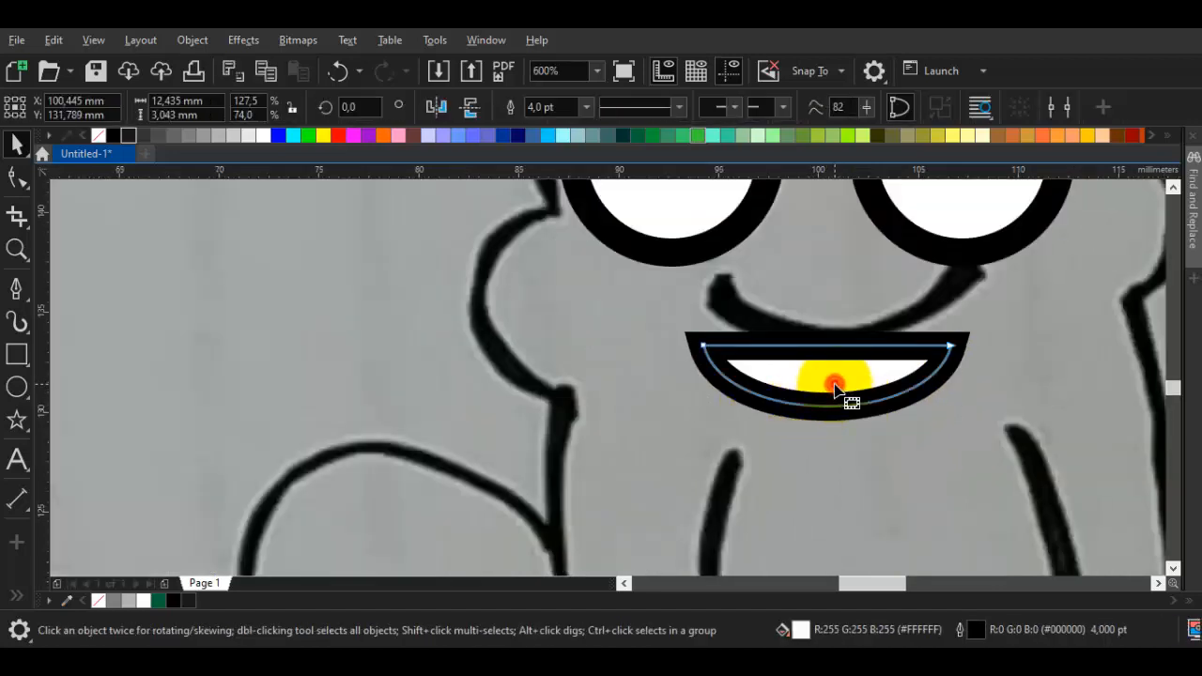
right_click(709, 349)
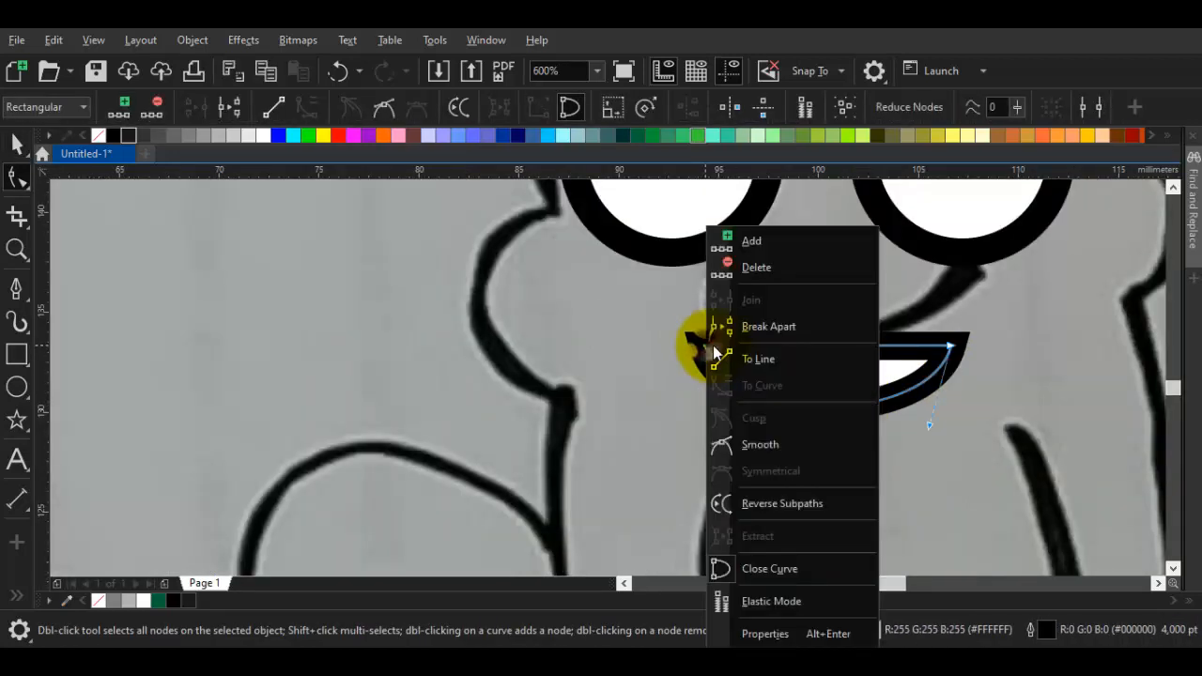
left_click(773, 338)
scroll(749, 352, "up", 1)
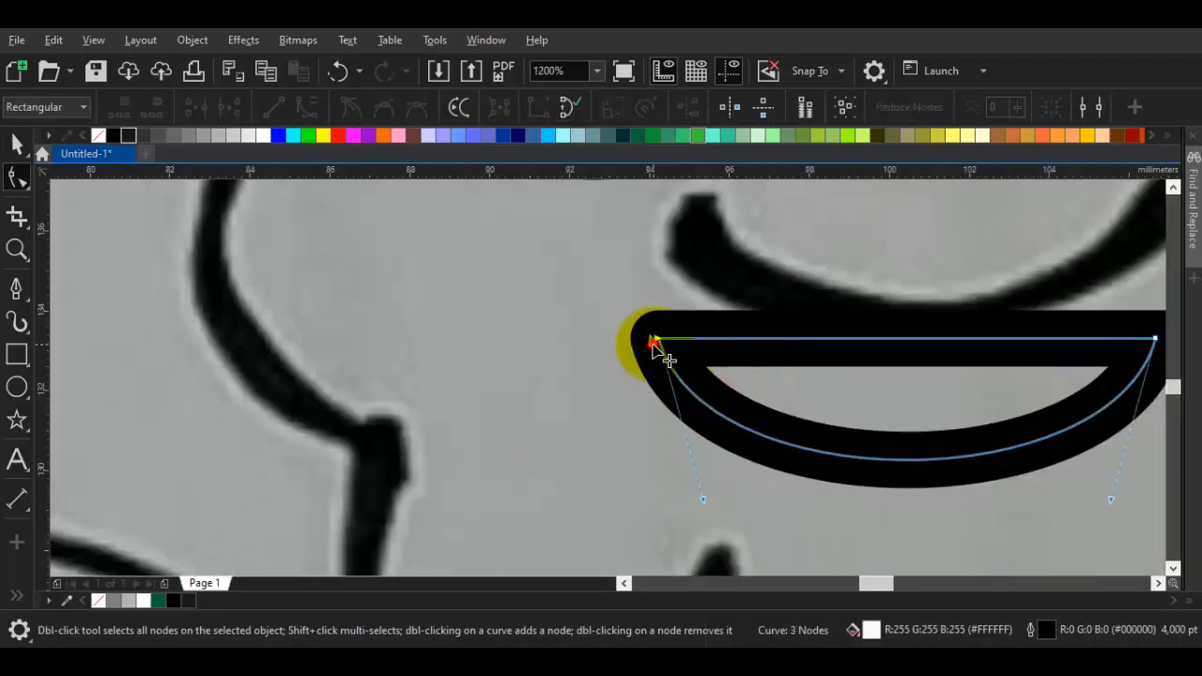
mouse_move(653, 343)
left_mouse_down()
mouse_move(640, 316)
mouse_move(674, 331)
left_mouse_up()
key("ctrl+z")
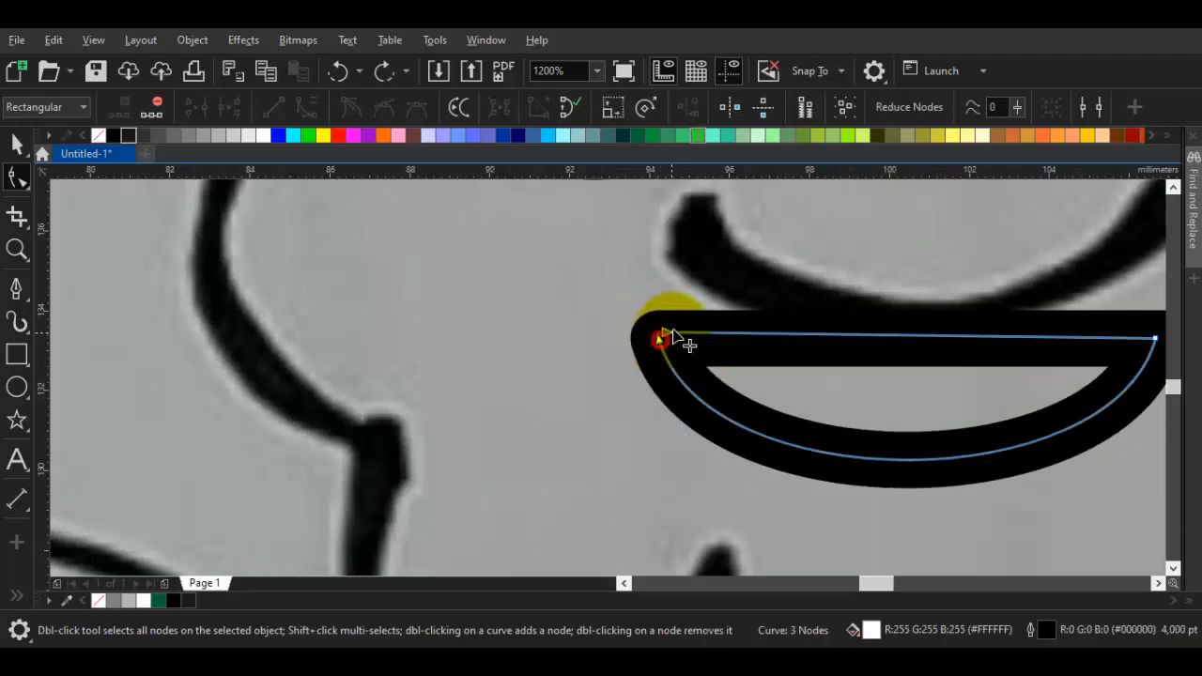
key("Delete")
scroll(687, 343, "down", 2)
key("space")
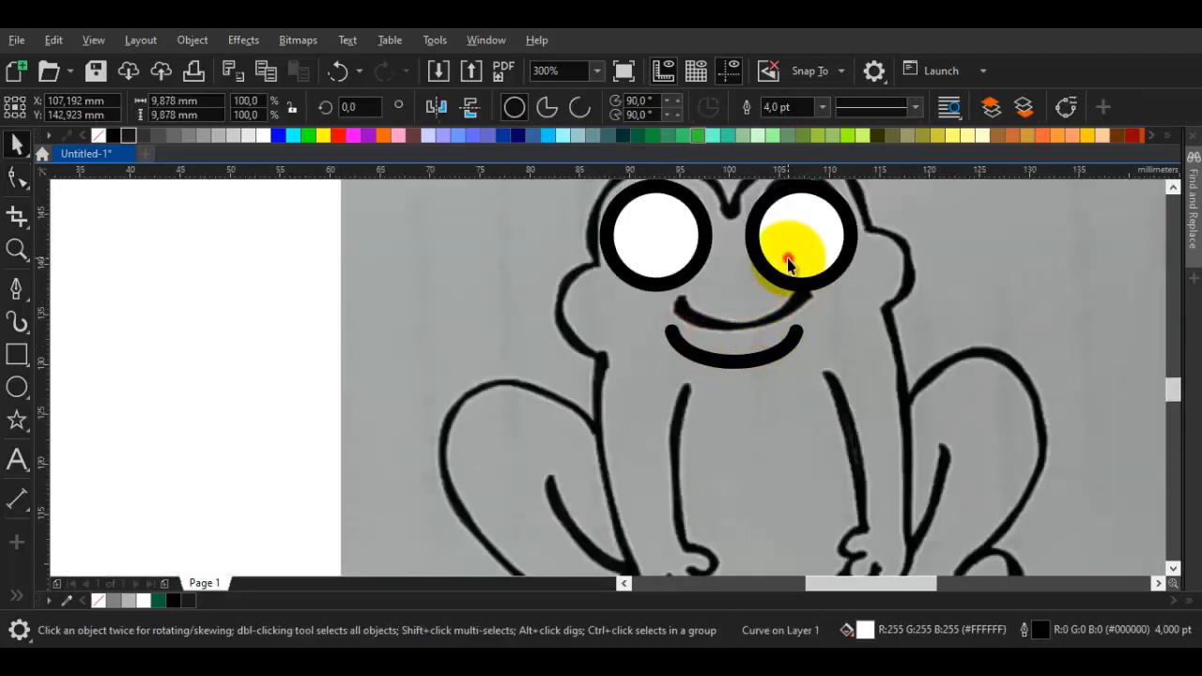
- Group the two eye circles
left_click(788, 263)
left_click(683, 243, "shift")
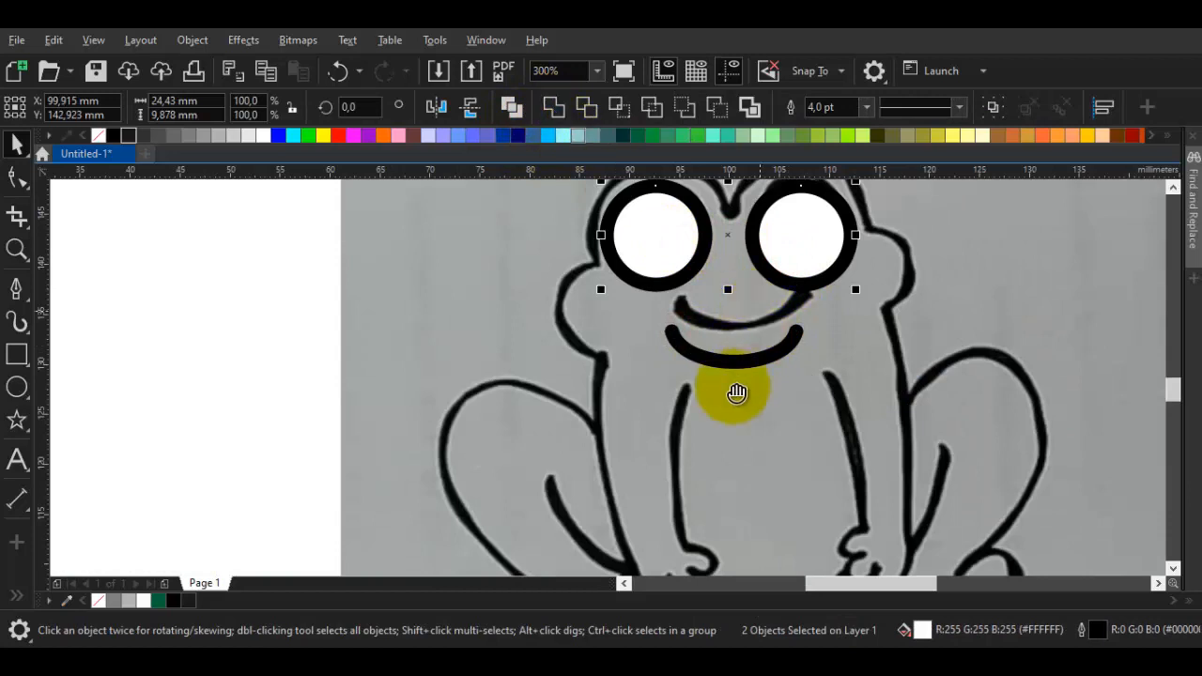
left_click_drag(760, 311, 729, 392)
right_click(769, 303)
left_click(827, 106)
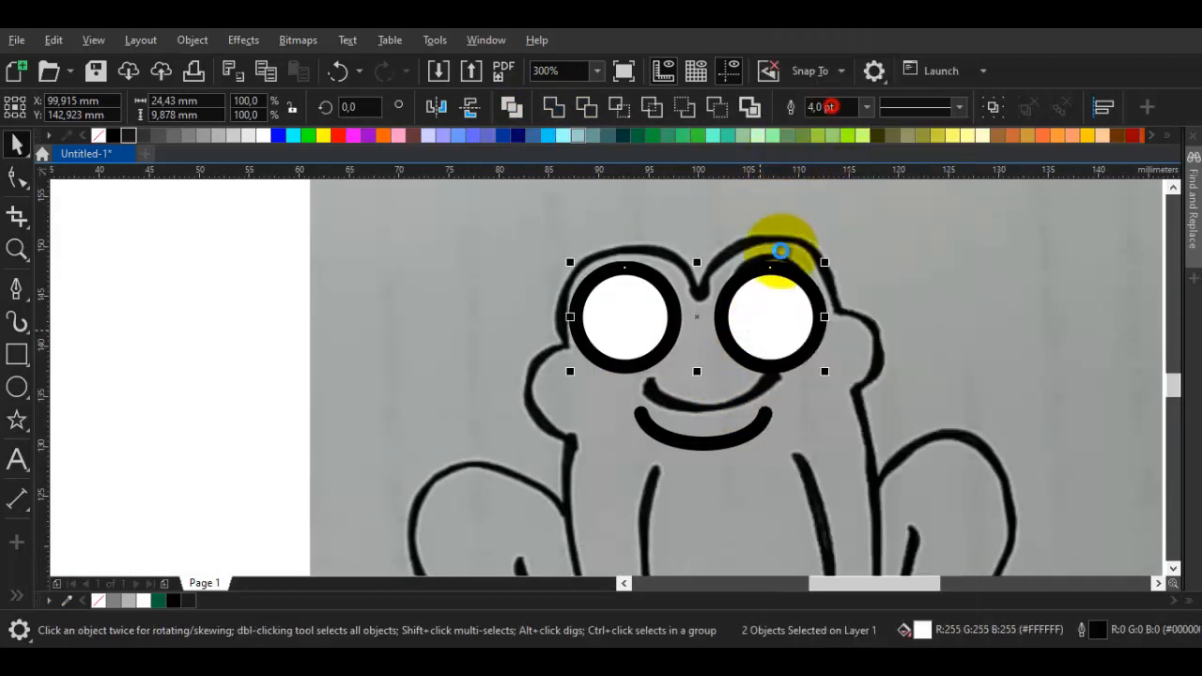
- Center the grouped eyes horizontally on the smile curve, undoing the extra vertical-center alignment
left_click(751, 431, "shift")
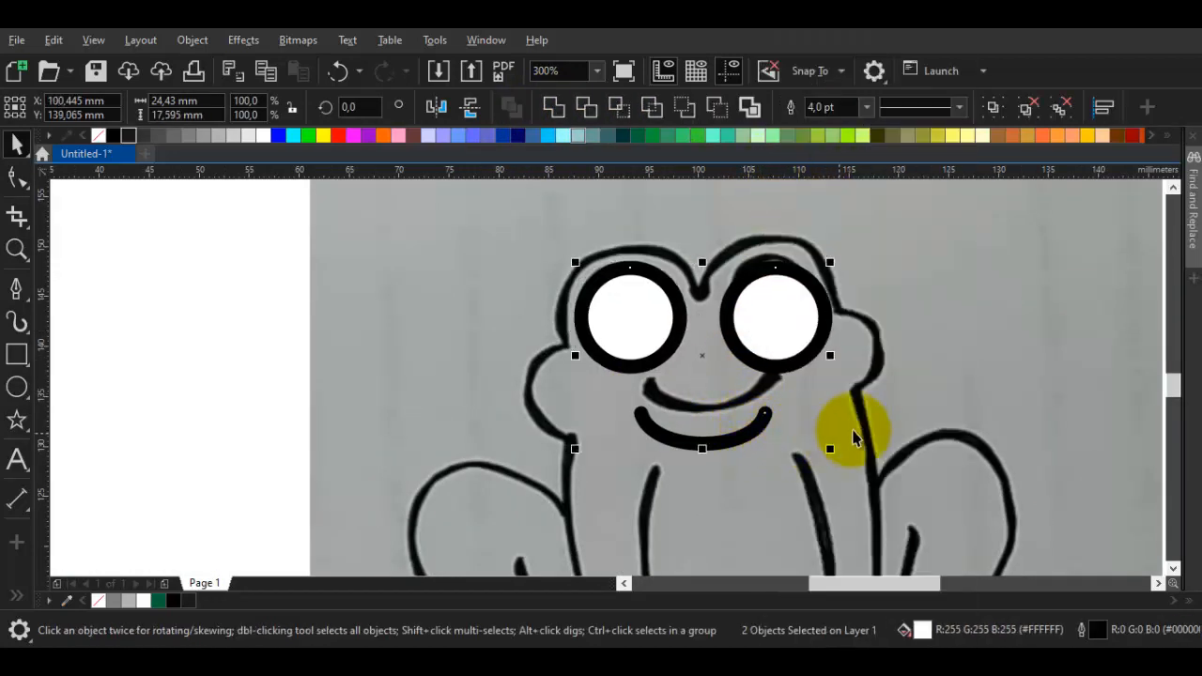
key("c")
key("e")
key("ctrl+z")
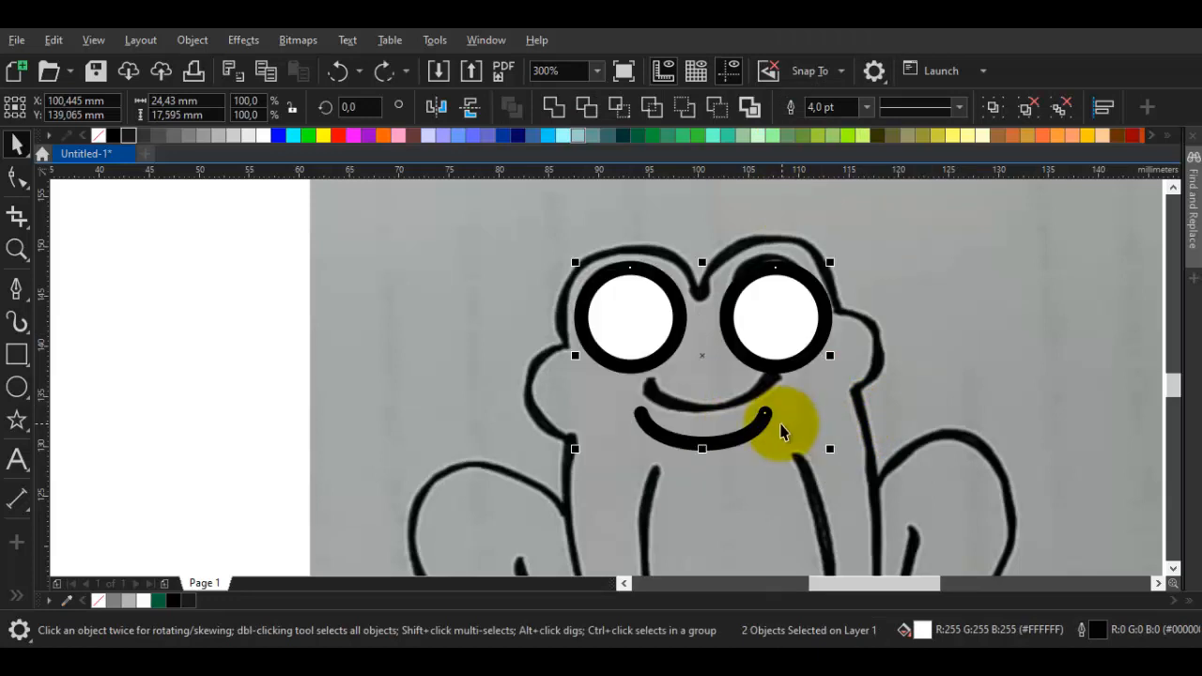
- Move the smile curve up so it sits just below the sketched smile between the eyes
left_click(746, 426)
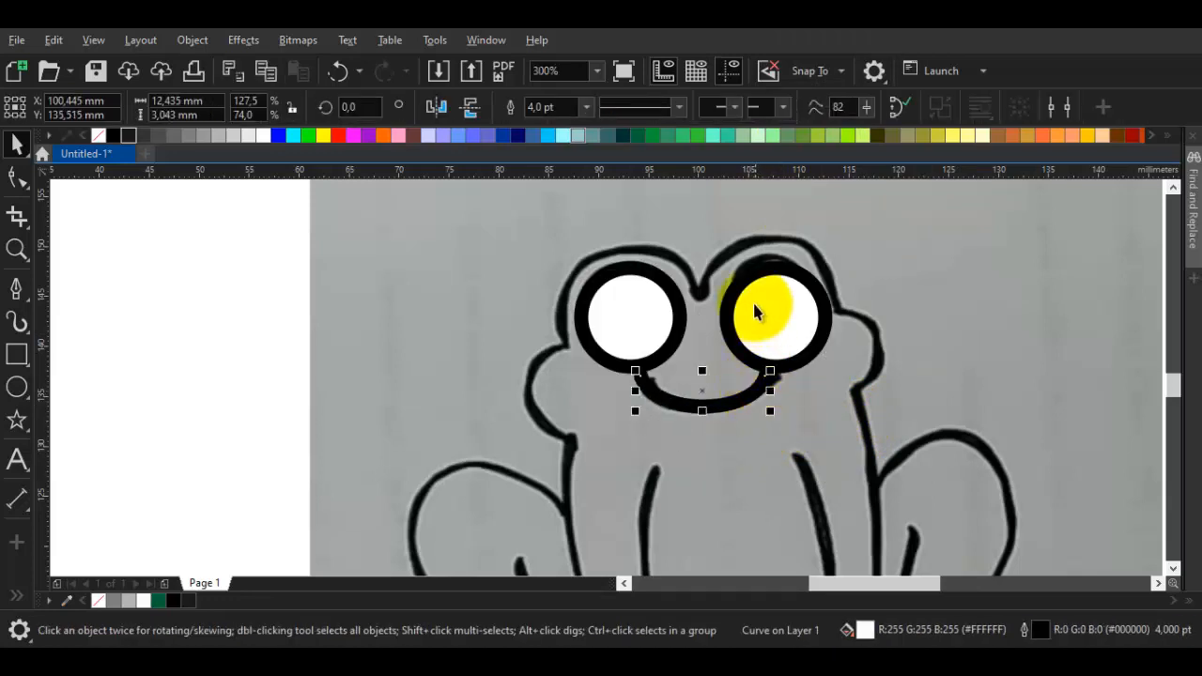
scroll(731, 411, "up", 2)
left_click_drag(743, 522, 744, 523)
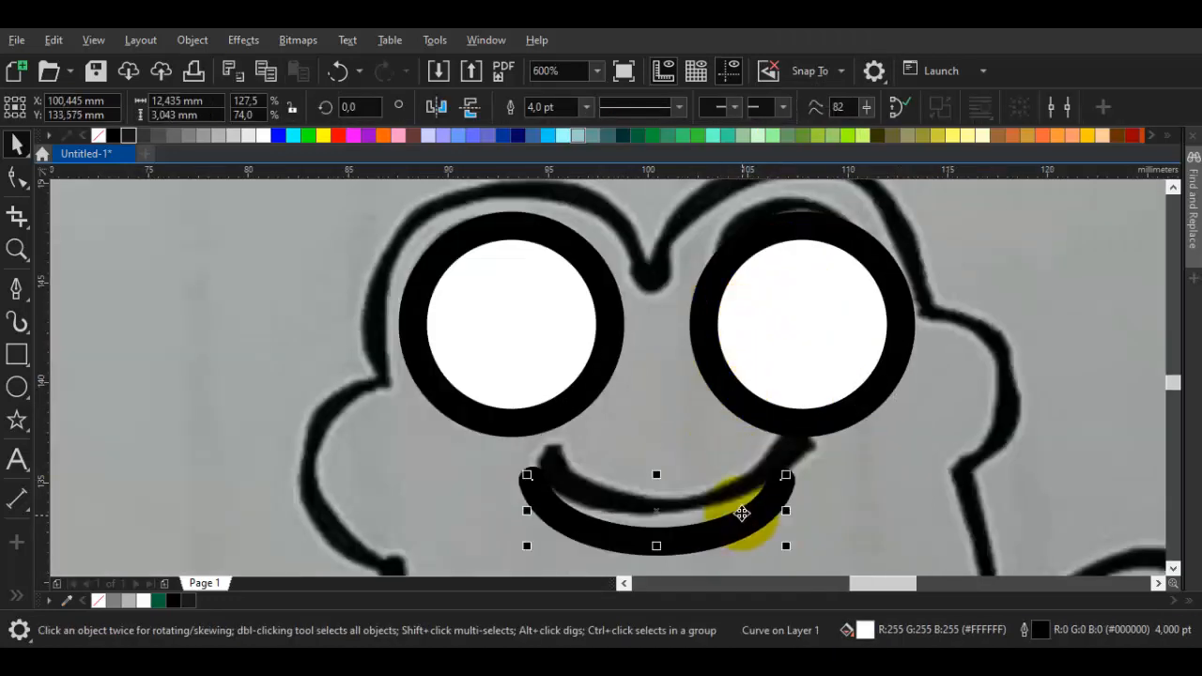
scroll(743, 522, "down", 2)
- Ungroup the two eye circles
left_click(618, 397)
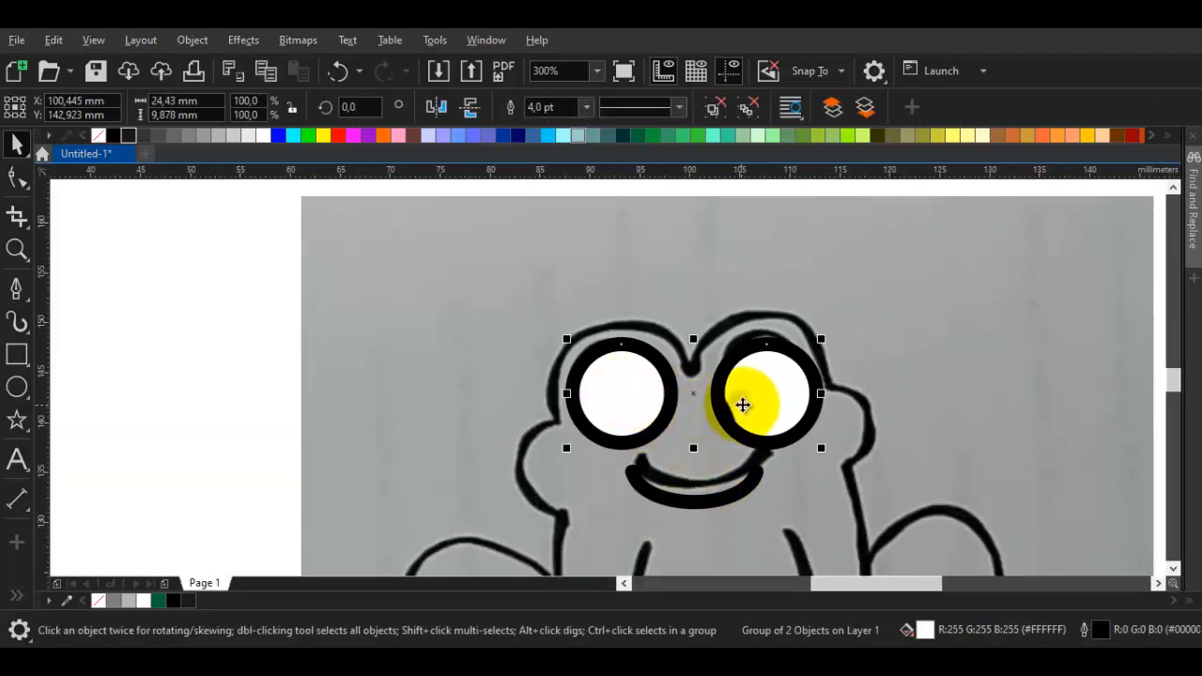
right_click(726, 404)
left_click(813, 47)
- Create a black pupil about 5 mm wide without outline from a scaled copy of the left eye, and duplicate it into the right eye
scroll(667, 374, "up", 2)
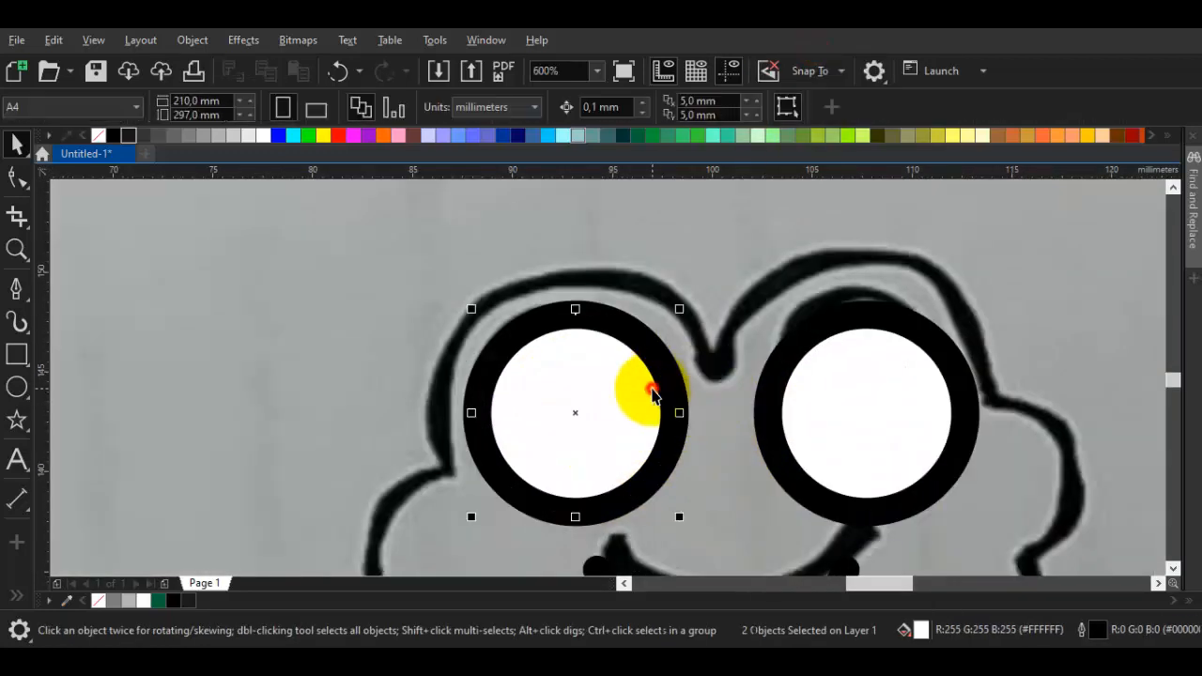
left_click(652, 389)
left_click_drag(684, 313, 669, 369)
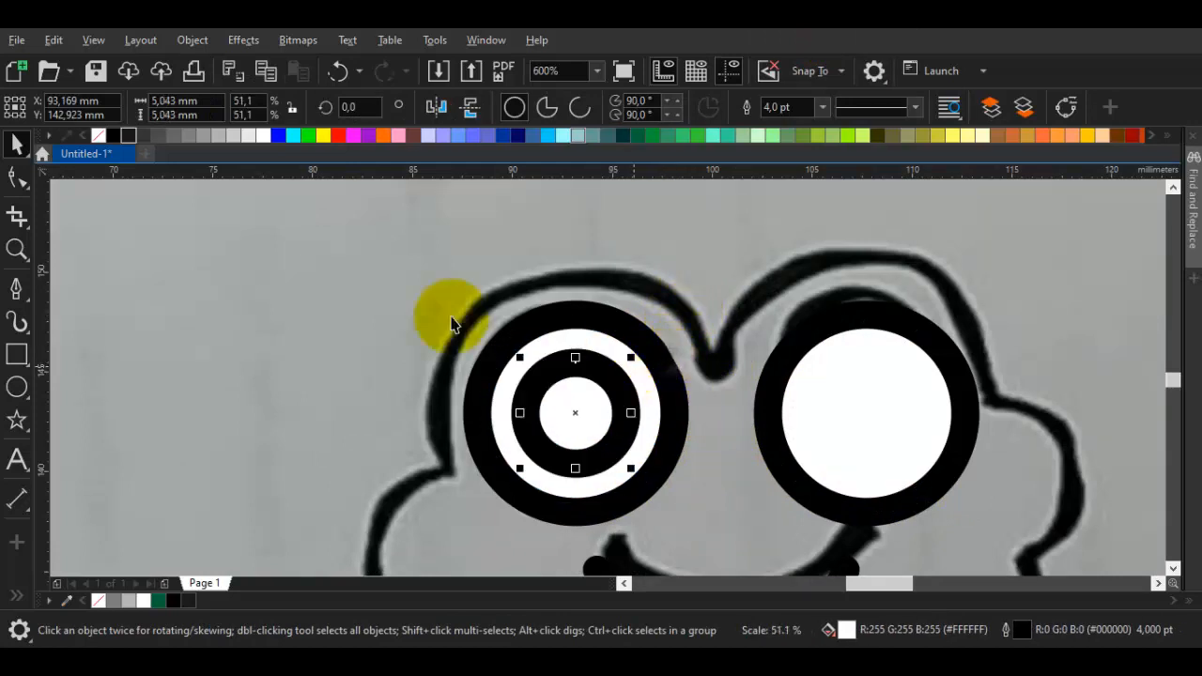
left_click(110, 136)
right_click(99, 137)
key("F10")
key("space")
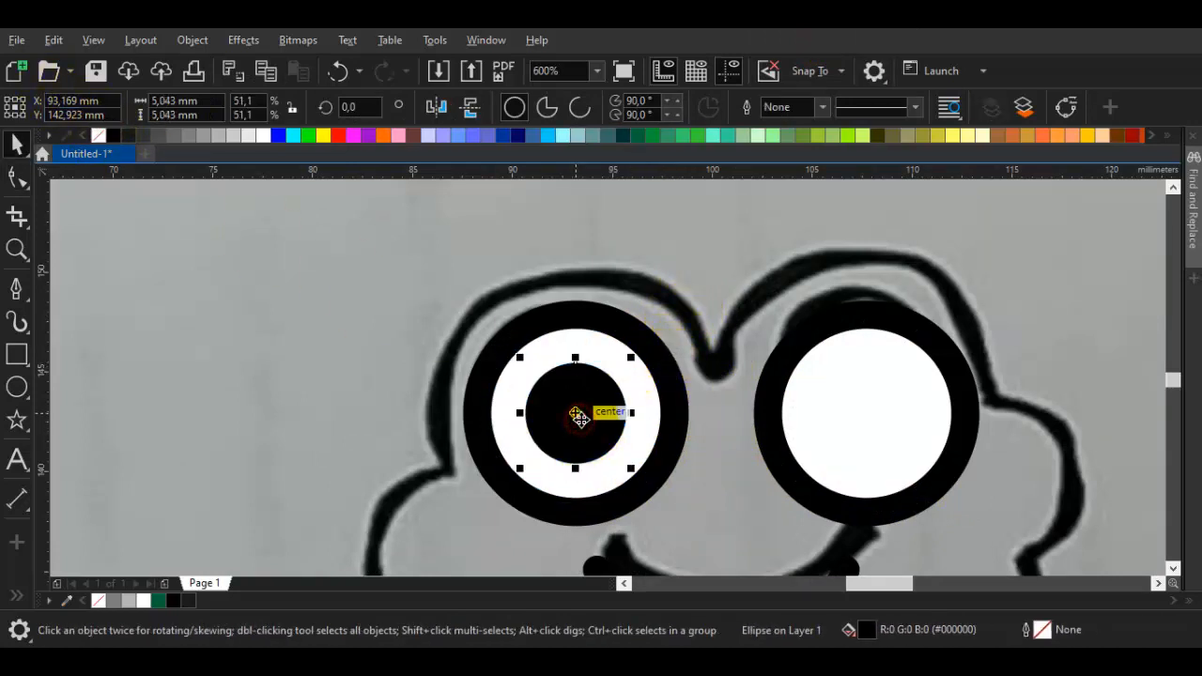
left_click(871, 420)
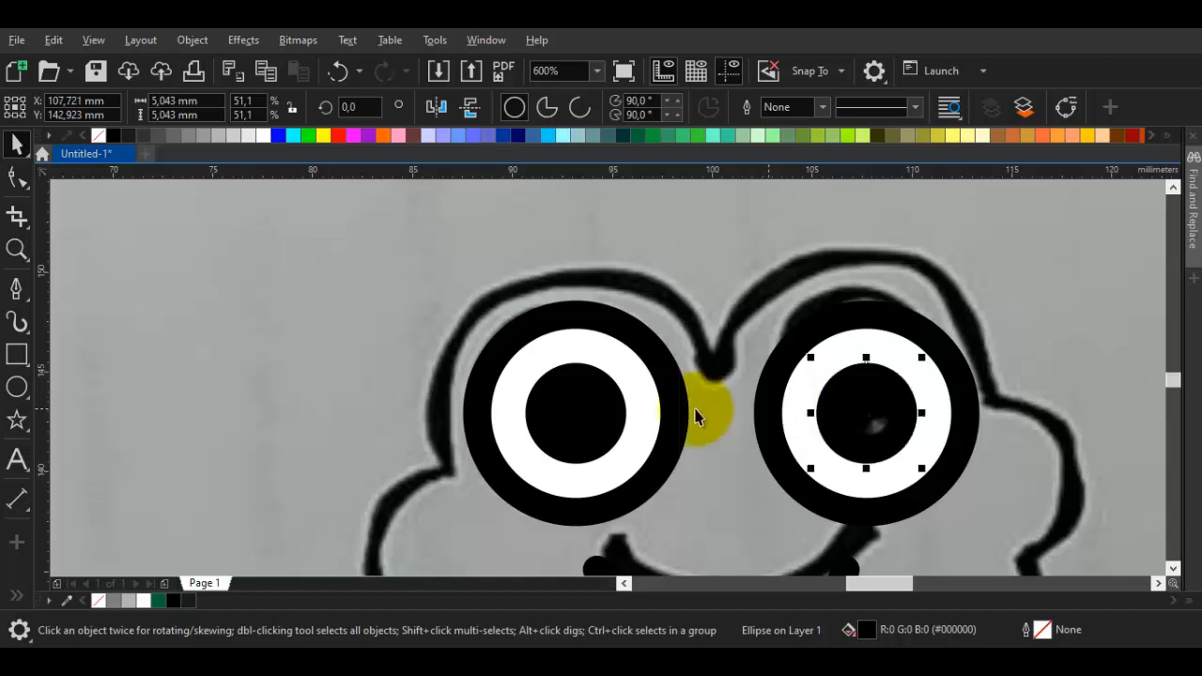
- Duplicate the left eye circle enlarged about its center to about 14.8 mm, and copy it centered over the right eye
left_click(632, 375)
left_click_drag(684, 311, 719, 246)
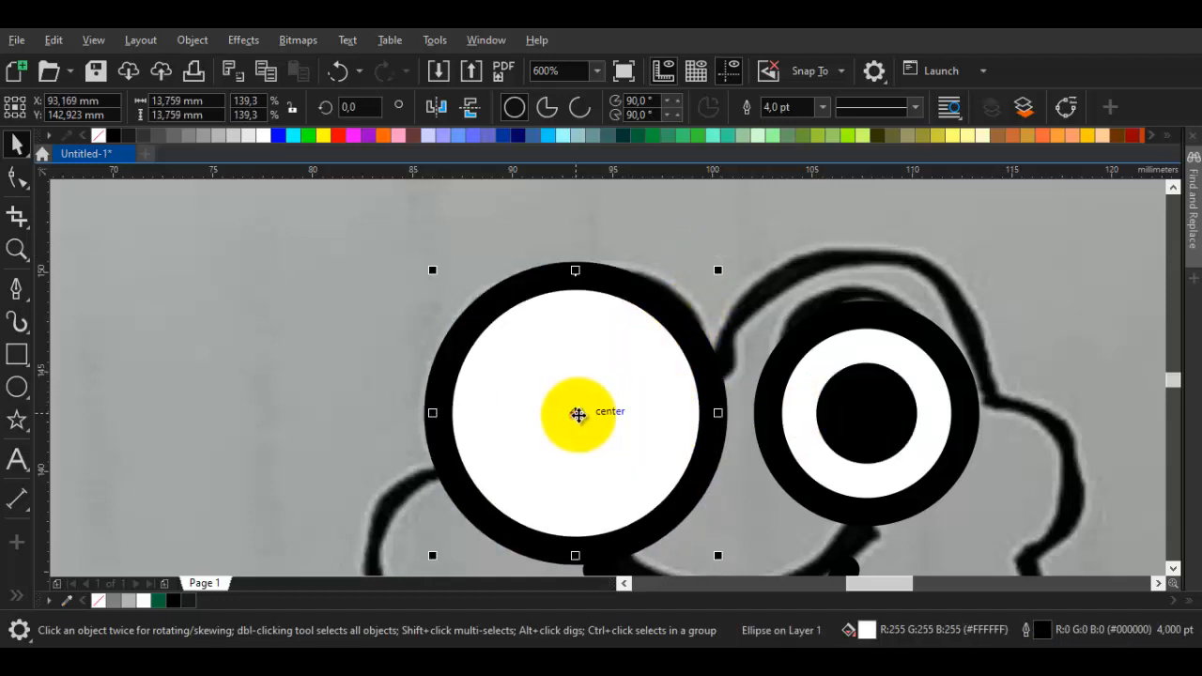
left_click_drag(763, 402, 863, 414)
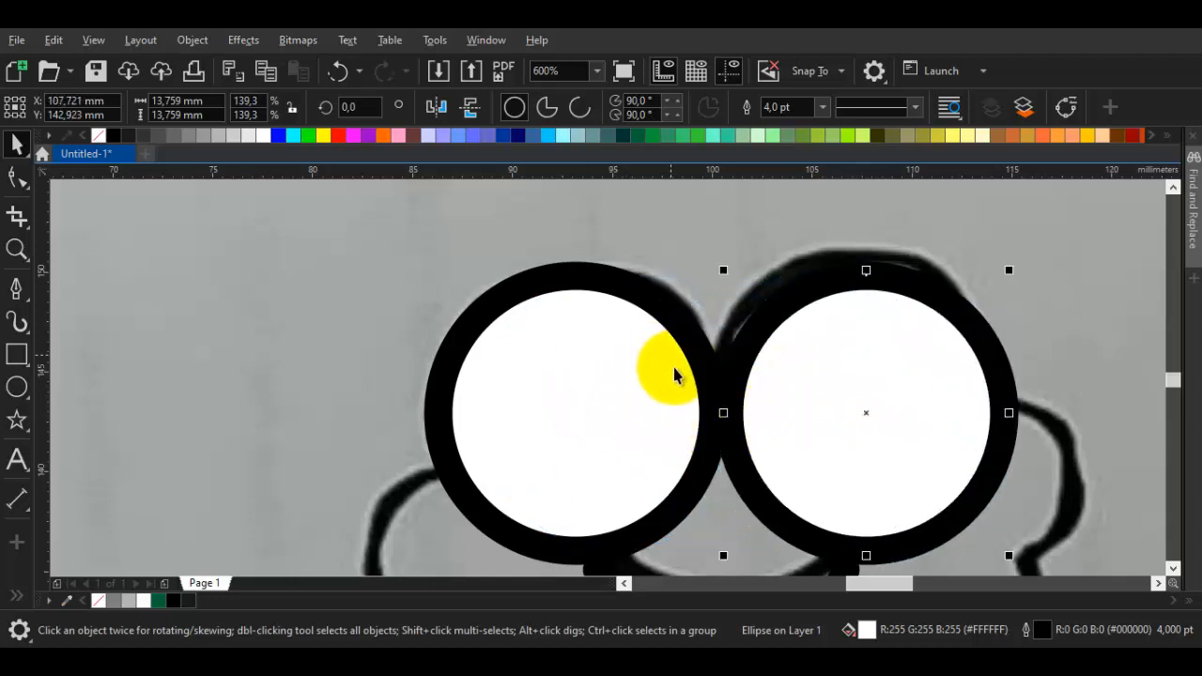
key("ctrl+z")
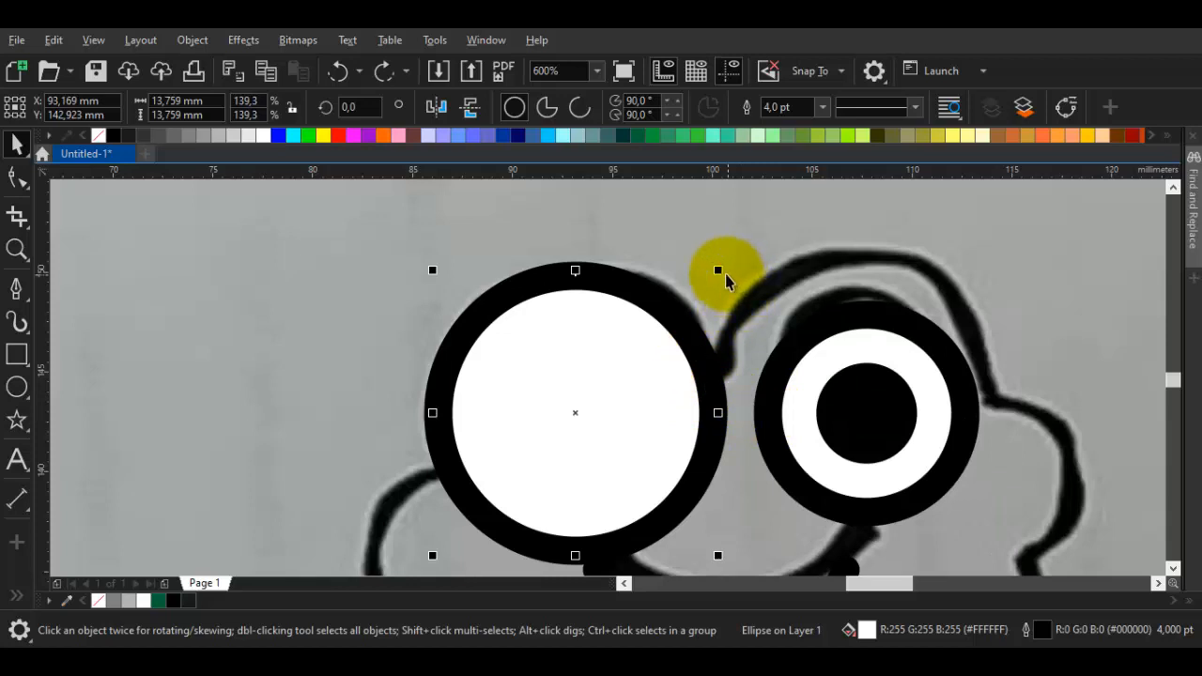
left_click_drag(718, 269, 728, 268)
left_click_drag(576, 413, 866, 416)
- Weld the two large circles into one head shape and pull its lower junction node down below the mouth
left_click(620, 418, "shift")
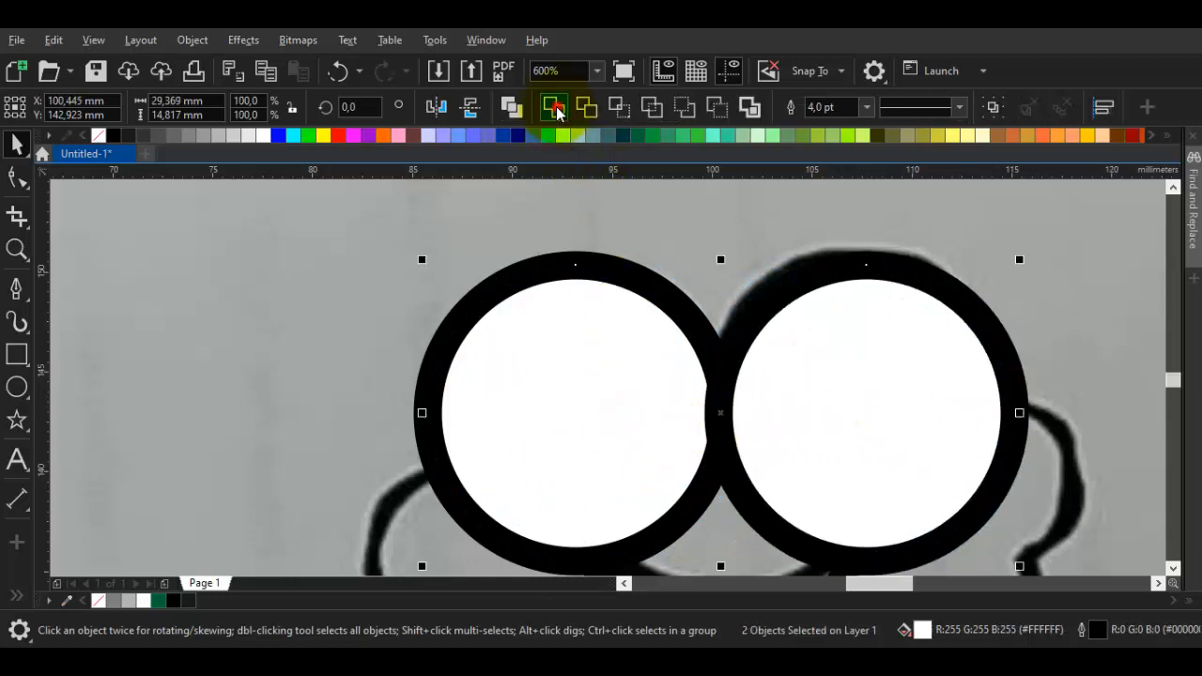
left_click(557, 111)
double_click(695, 429)
left_click_drag(720, 472, 695, 486)
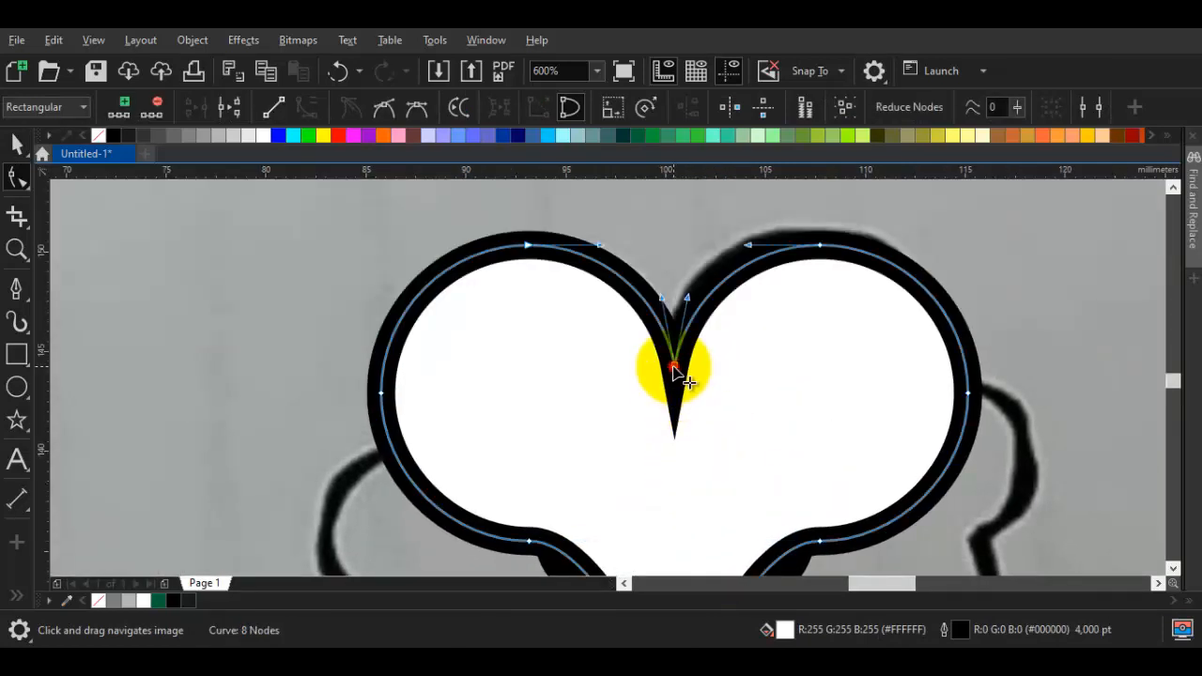
- Make the head shape's upper junction node smooth and raise it to soften the dip between the eyes
right_click(674, 368)
left_click(748, 446)
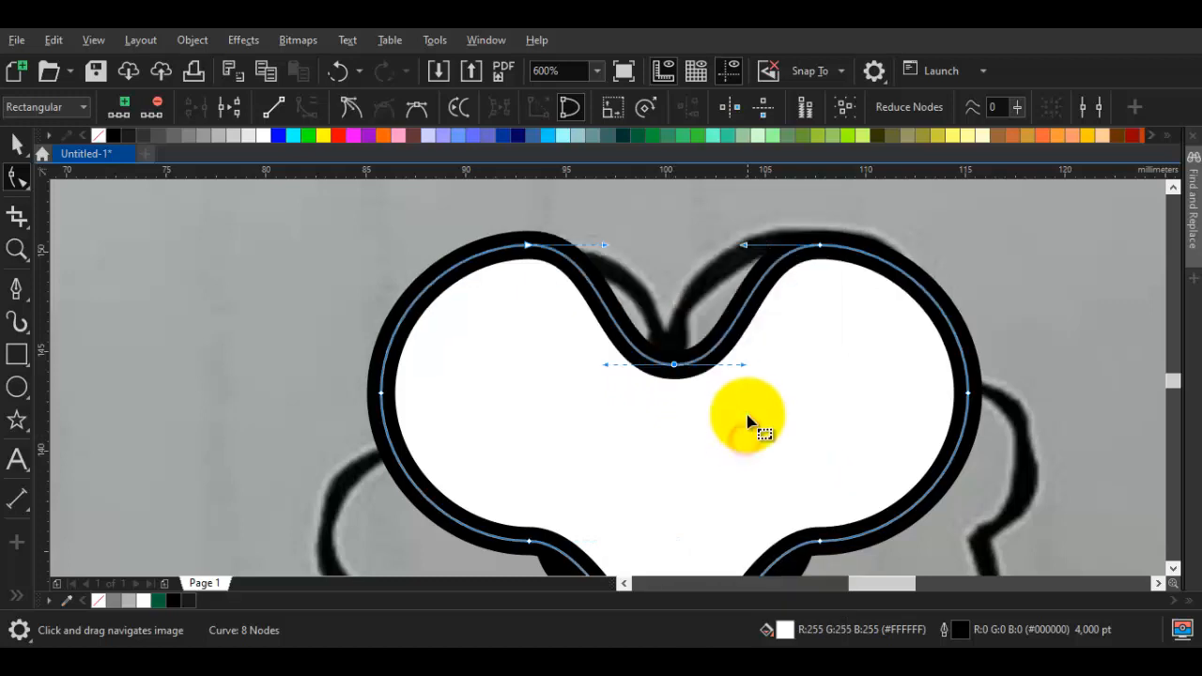
left_click_drag(676, 367, 674, 315)
key("space")
- Reorder the white head shape so that it sits directly in front of the sketch image and behind the eyes and smile
scroll(692, 386, "down", 3)
scroll(693, 386, "up", 2)
right_click(690, 380)
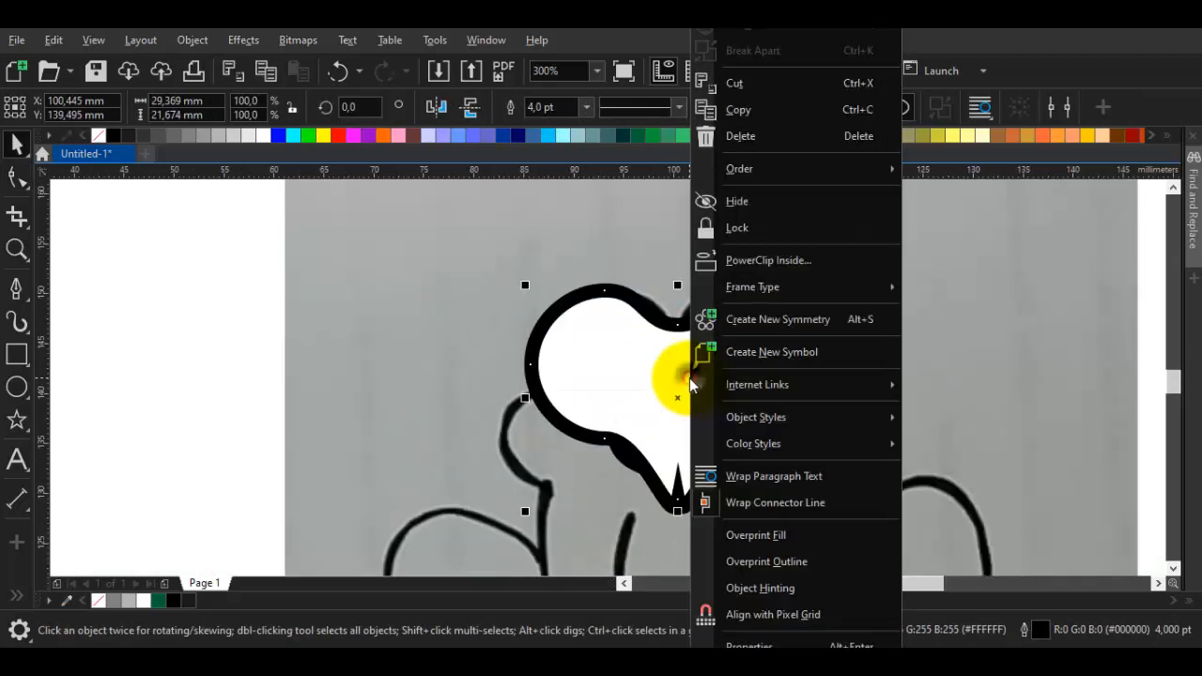
mouse_move(850, 178)
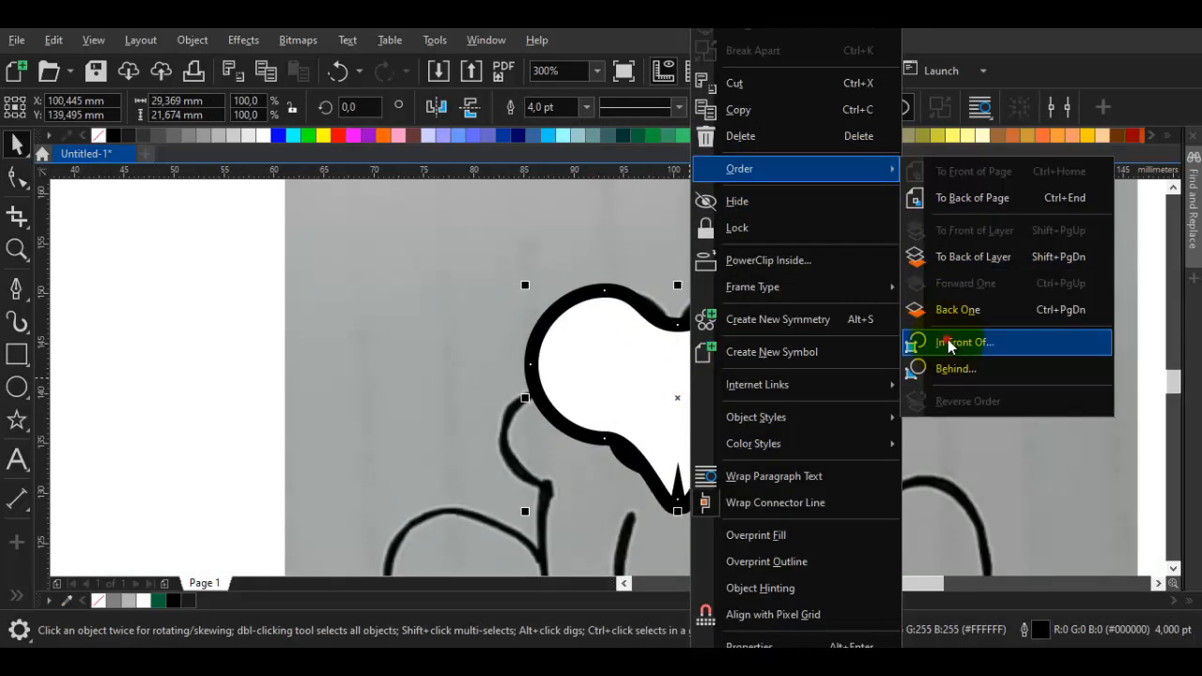
left_click(949, 344)
left_click(953, 341)
scroll(837, 389, "down", 1)
scroll(757, 414, "up", 1)
- Try to stretch the head shape downward to 139% of its height, and undo the stretch
left_click(757, 413)
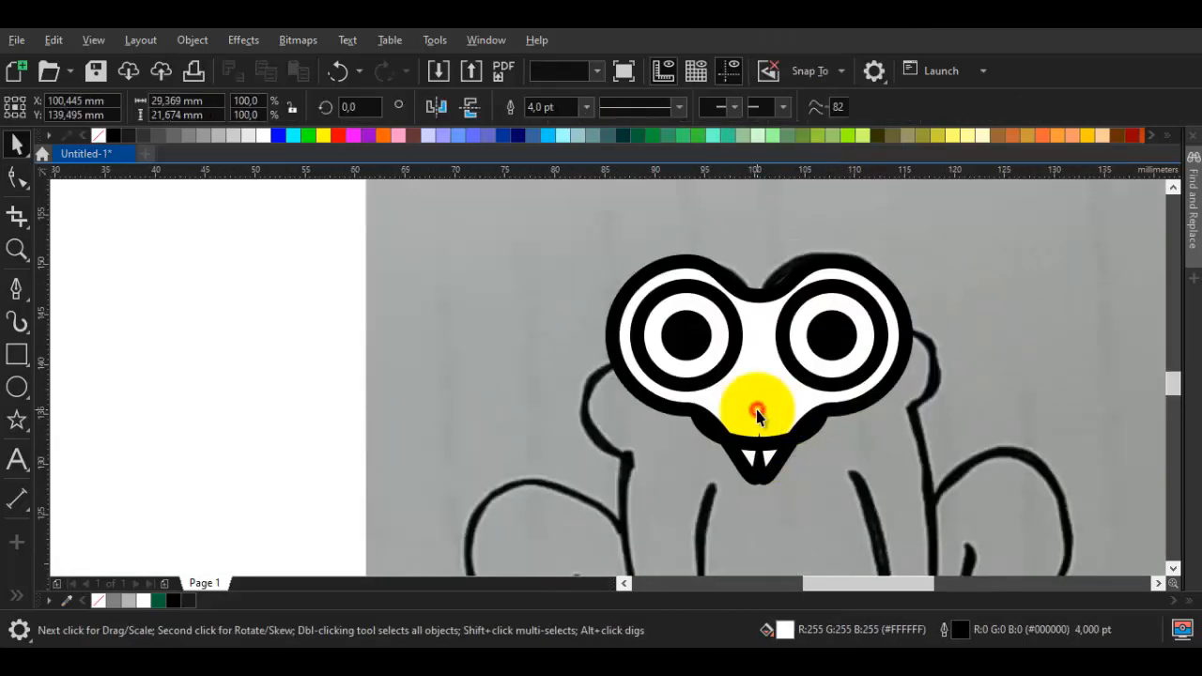
left_click_drag(765, 438, 774, 418)
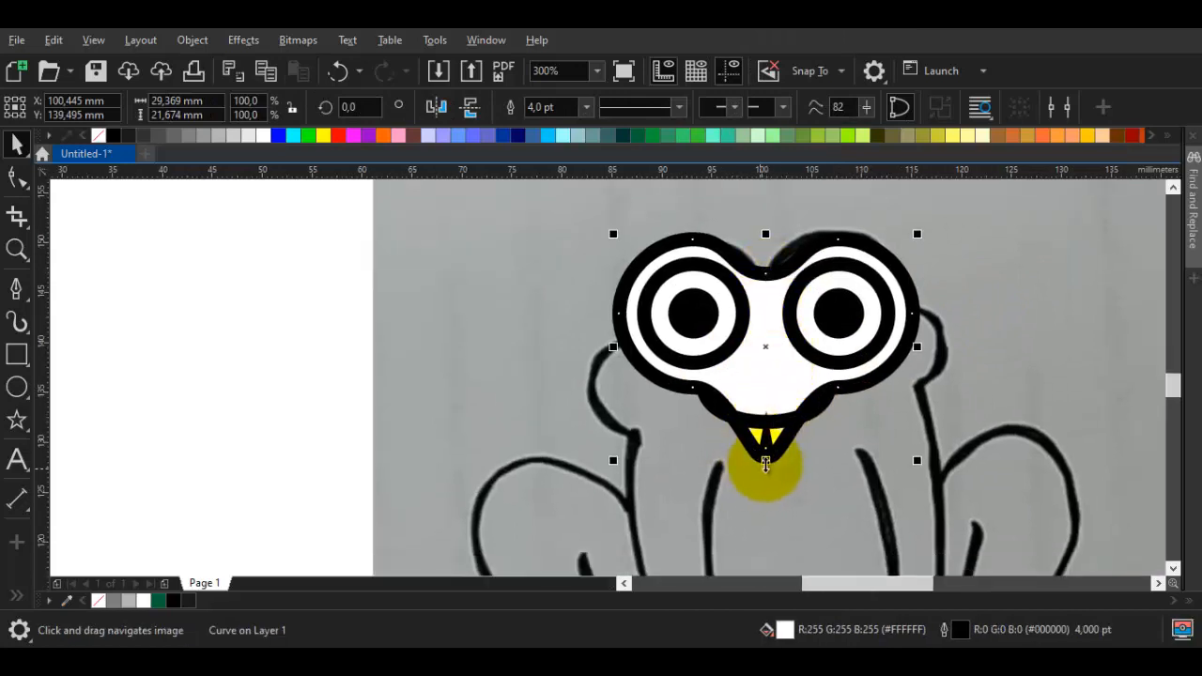
left_click_drag(766, 463, 766, 545)
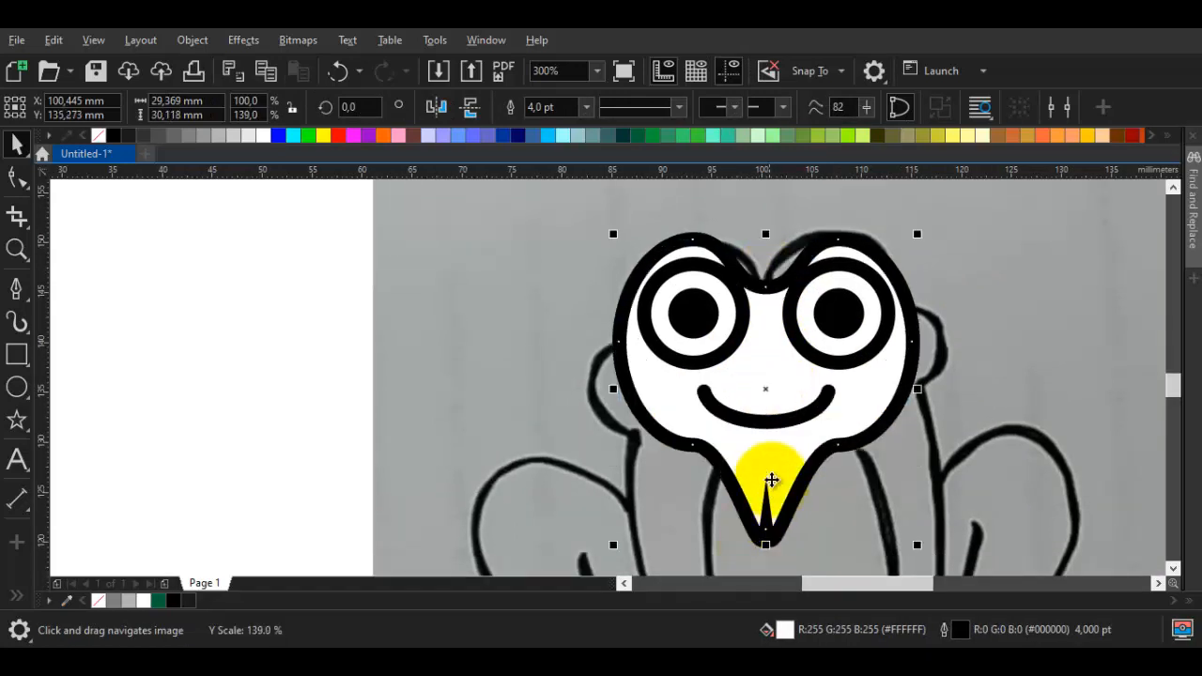
key("ctrl+z")
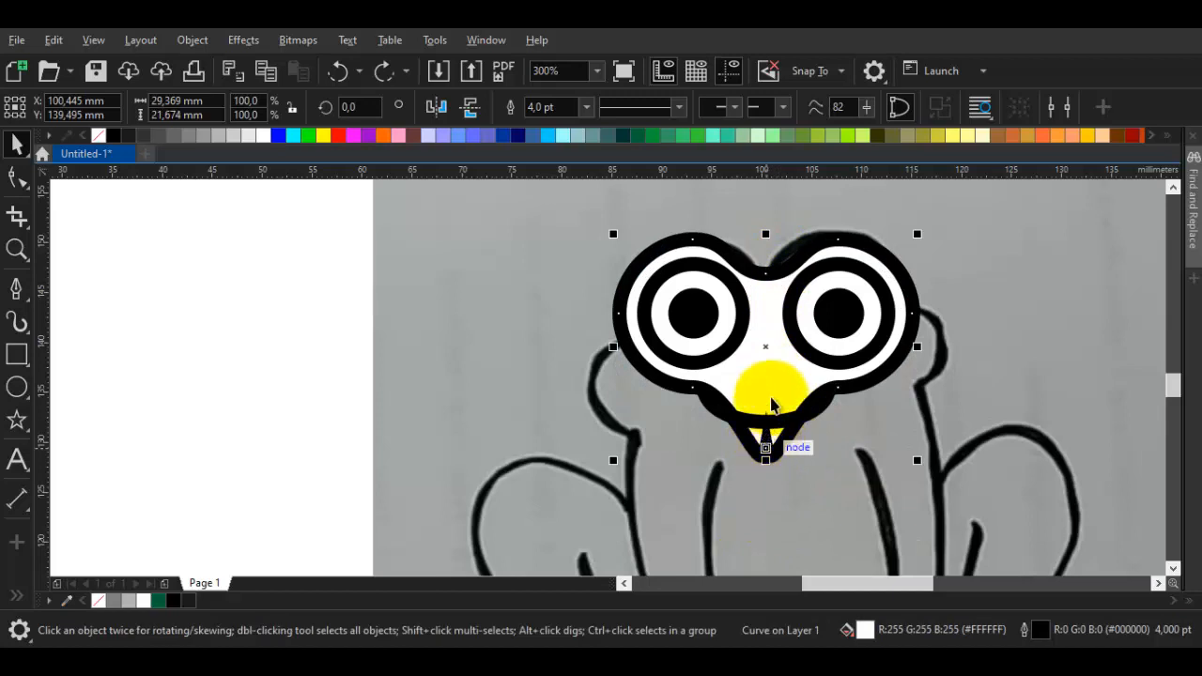
- Move the head shape's three lower nodes down together, well below the smile, making the head about 33 mm tall
double_click(771, 373)
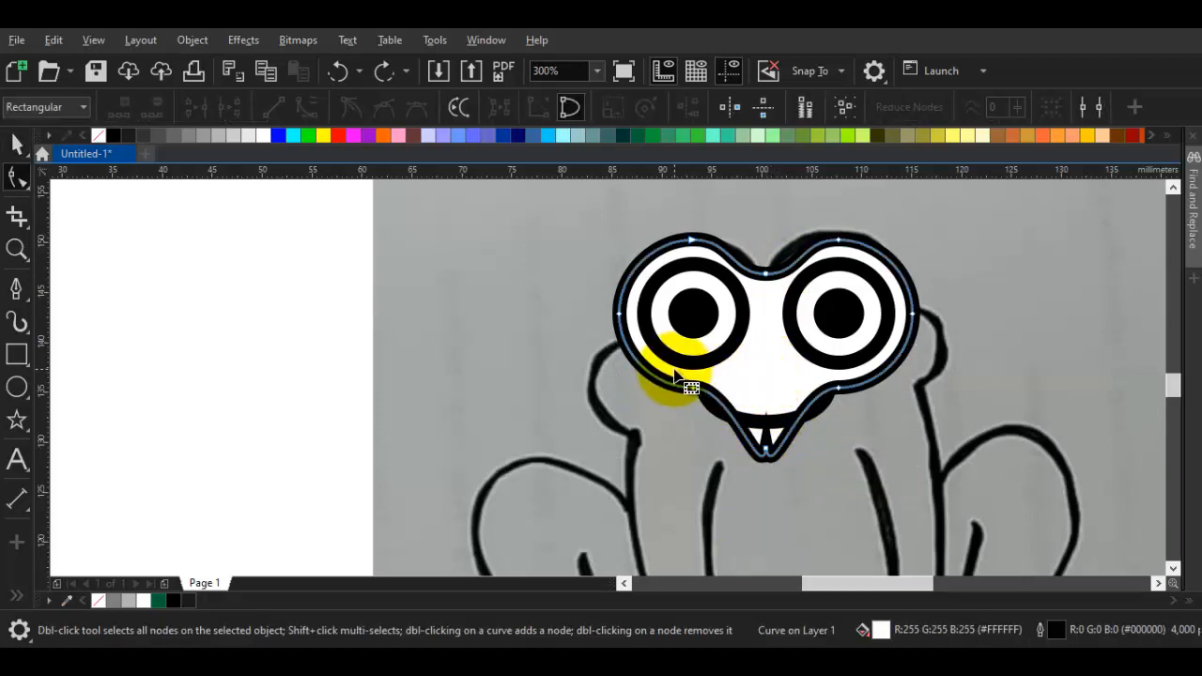
left_click_drag(675, 373, 873, 485)
left_click_drag(782, 466, 770, 564)
key("space")
scroll(782, 364, "up", 3)
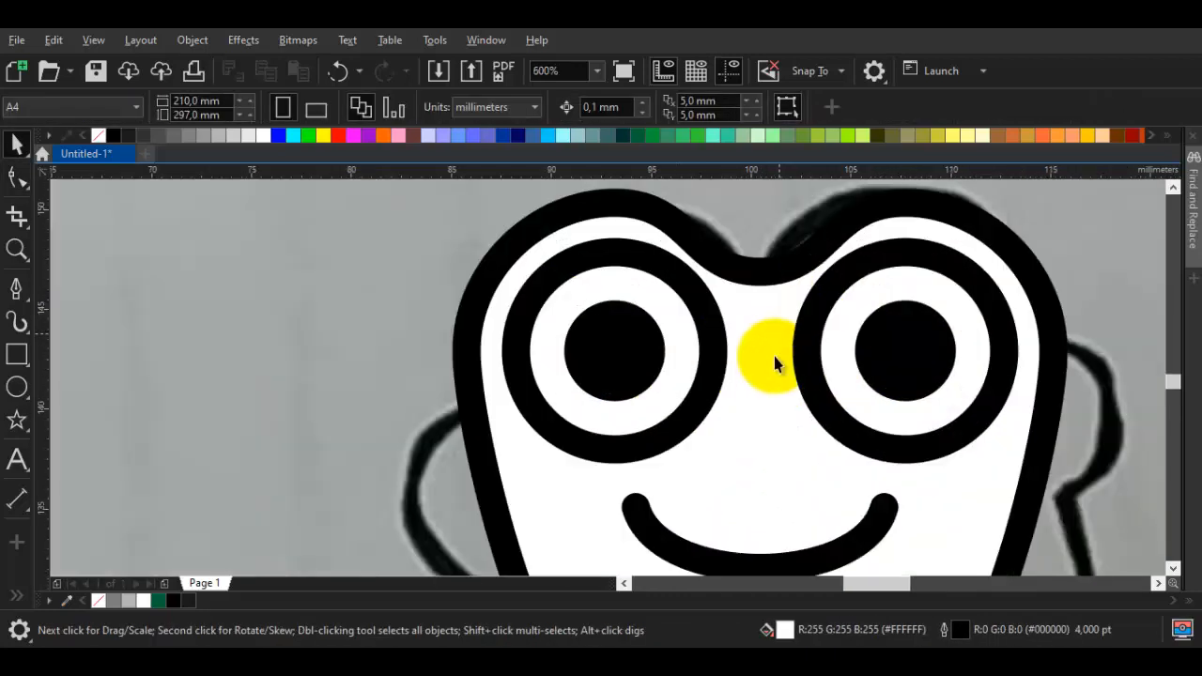
scroll(770, 389, "down", 3)
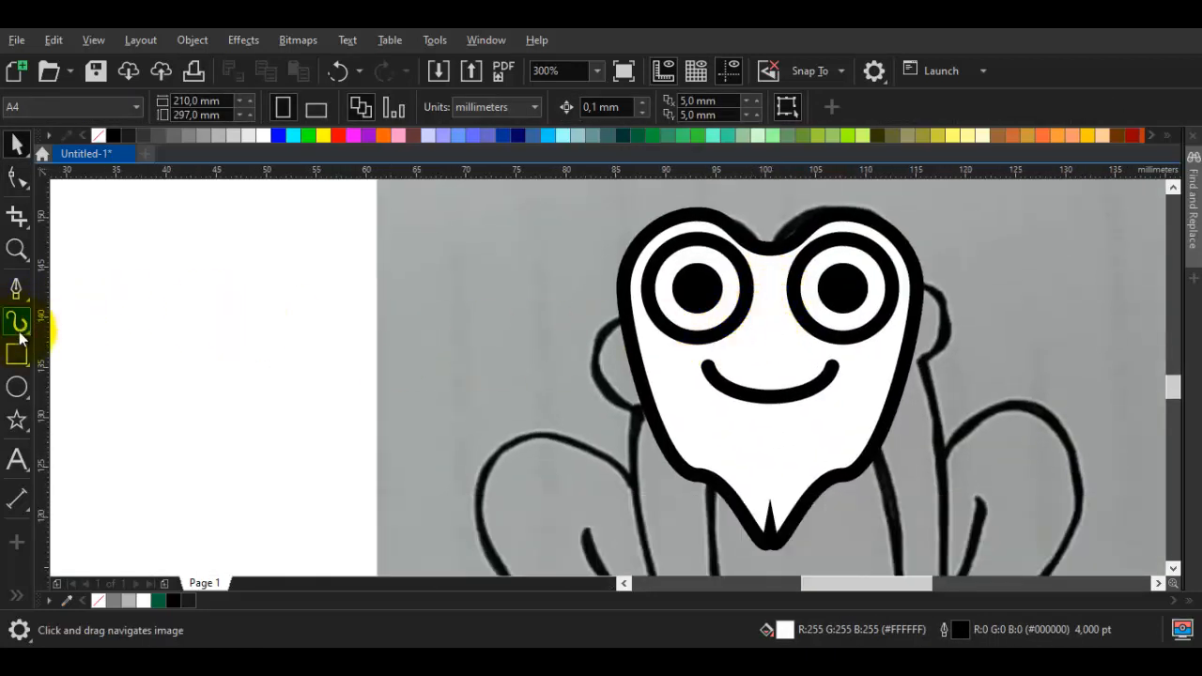
- Place a white circle about 9.9 mm wide over the sketch's left cheek and bring it to the front
left_click(16, 387)
scroll(617, 344, "up", 3)
key("space")
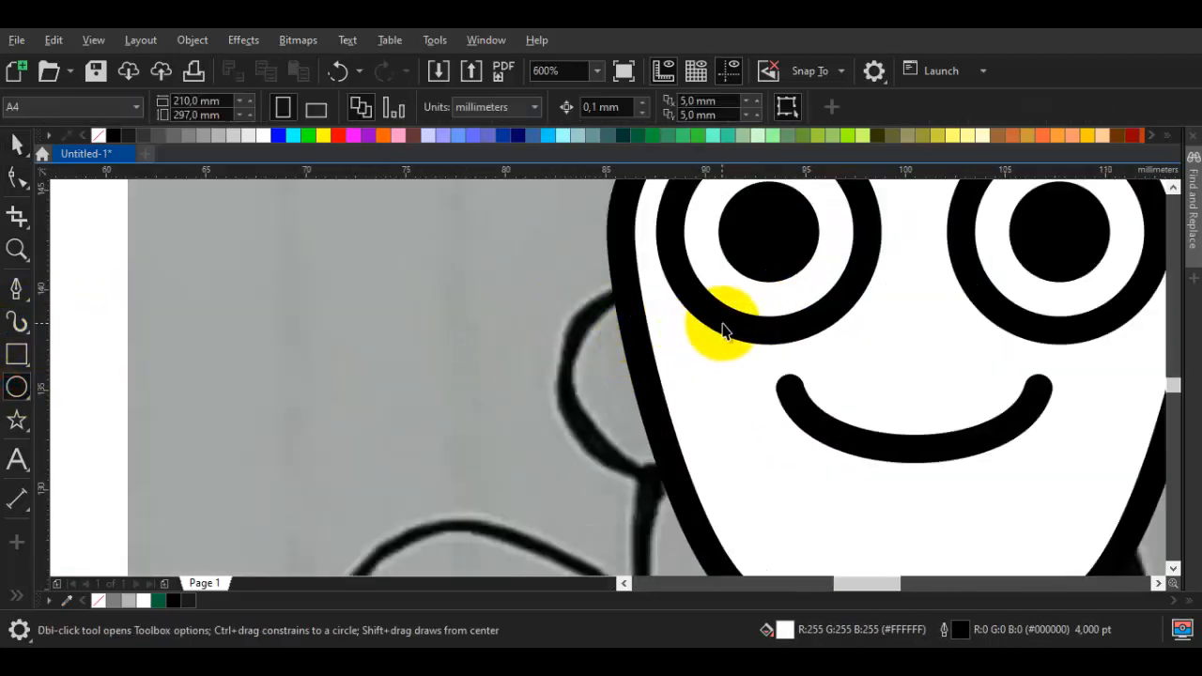
left_click(724, 322)
scroll(724, 323, "down", 3)
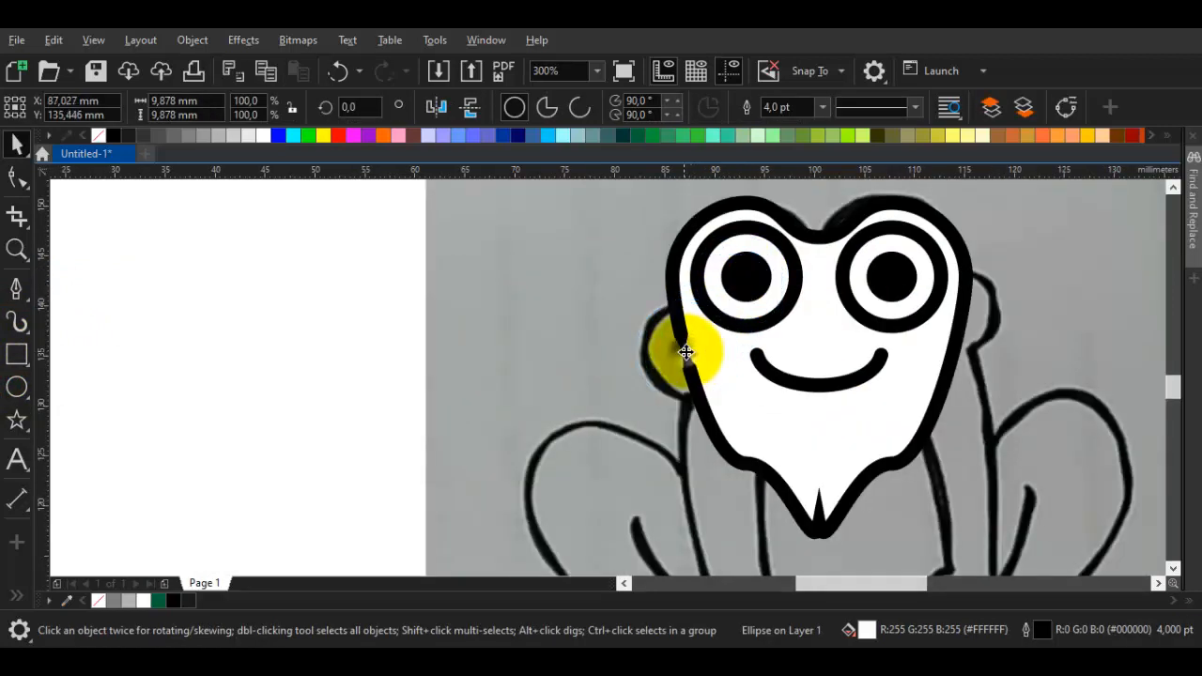
key("shift+Page_Up")
- Make a horizontally mirrored copy of the head and cheek circle, try moving it over the original head, and undo the move
left_click(947, 357, "shift")
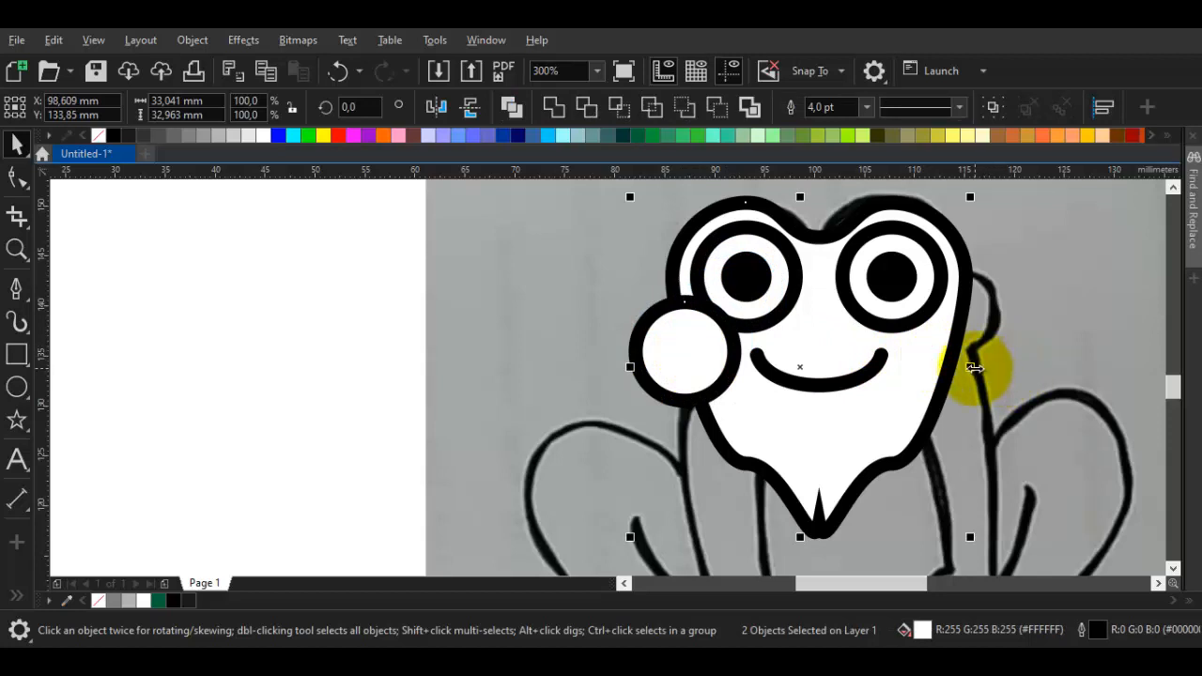
left_click_drag(975, 368, 743, 367)
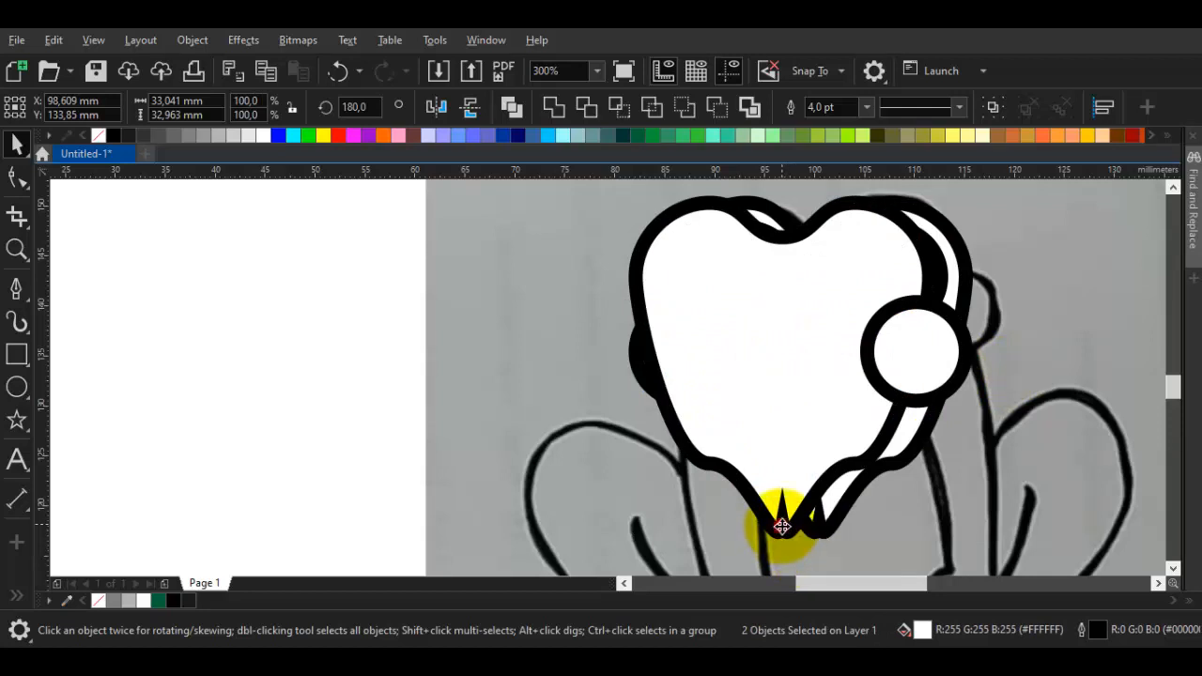
left_click_drag(782, 527, 821, 528)
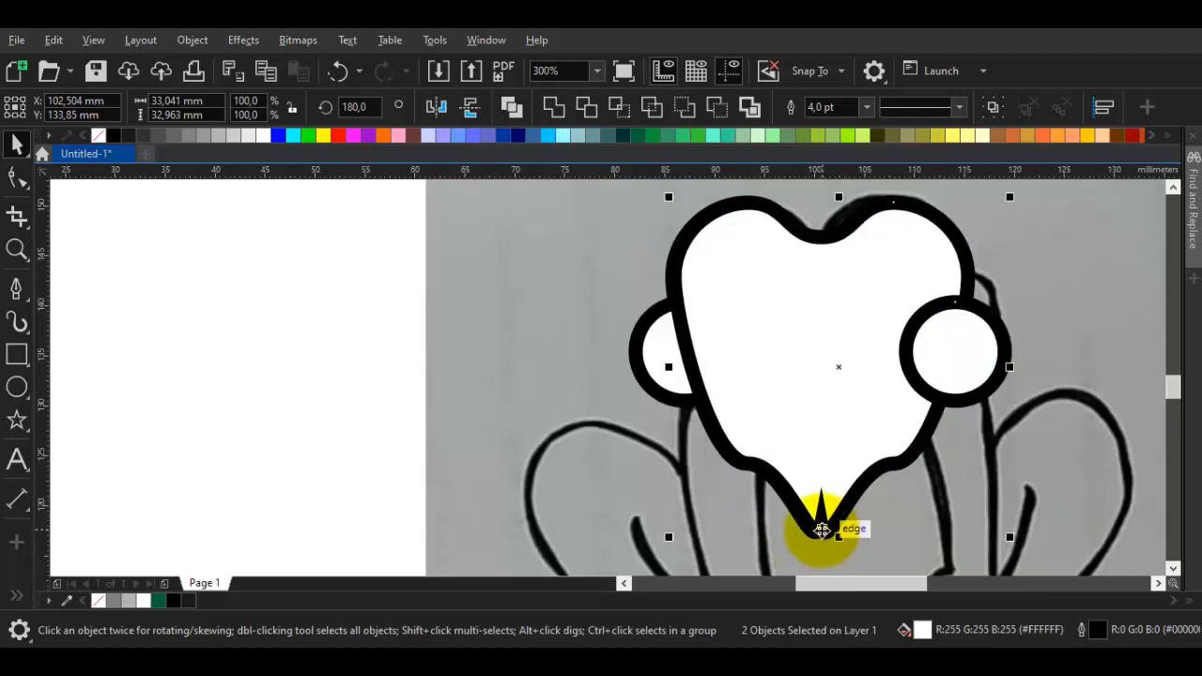
key("ctrl+z")
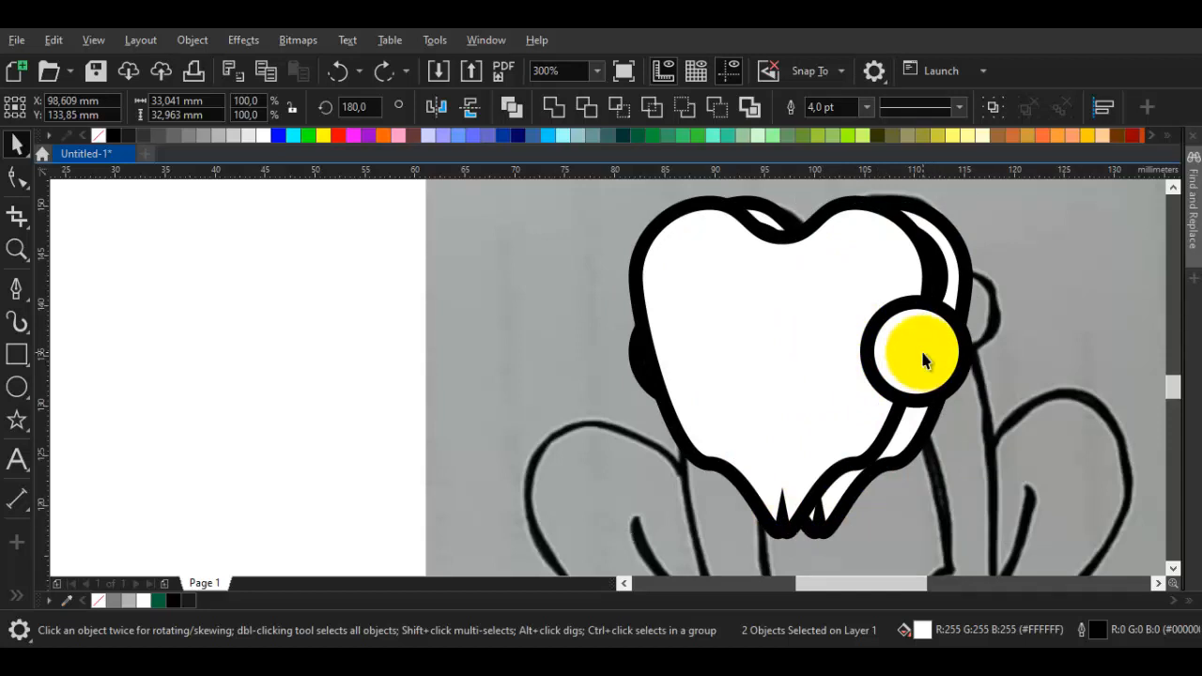
- Weld the mirrored cheek circle to the mirrored head and move the combined shape aside to the right
left_click(922, 352)
left_click(774, 335, "shift")
left_click(554, 107)
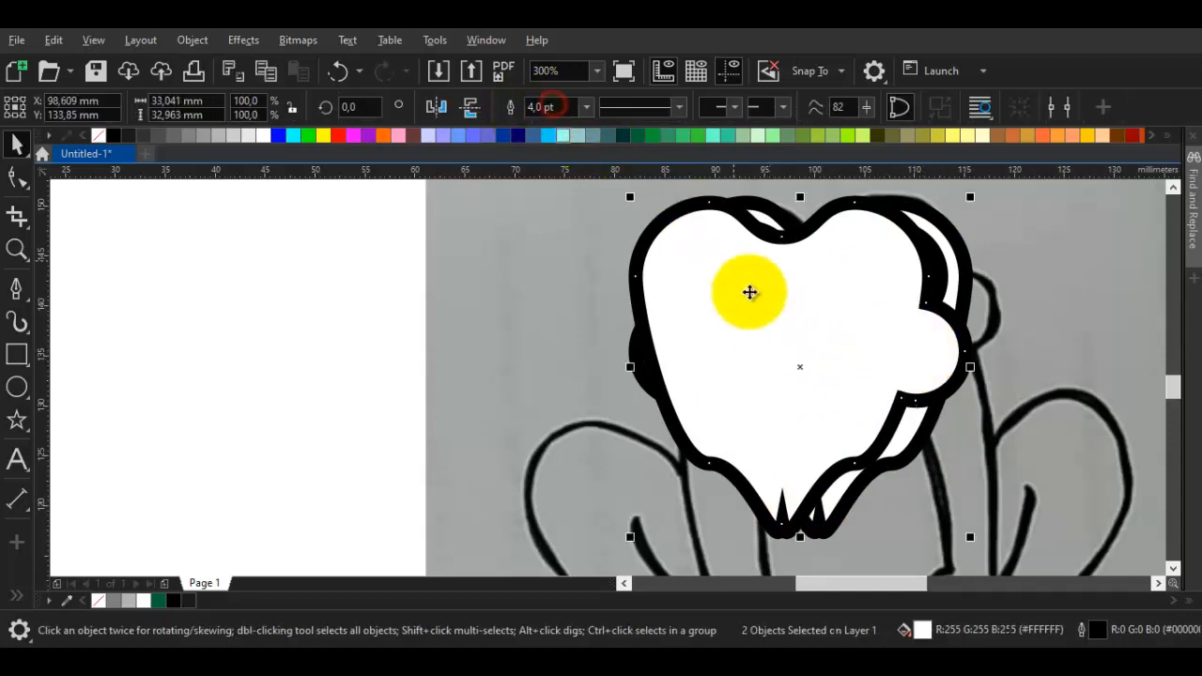
left_click_drag(773, 360, 961, 361)
- Weld the original left cheek circle to the original head shape
left_click(673, 361)
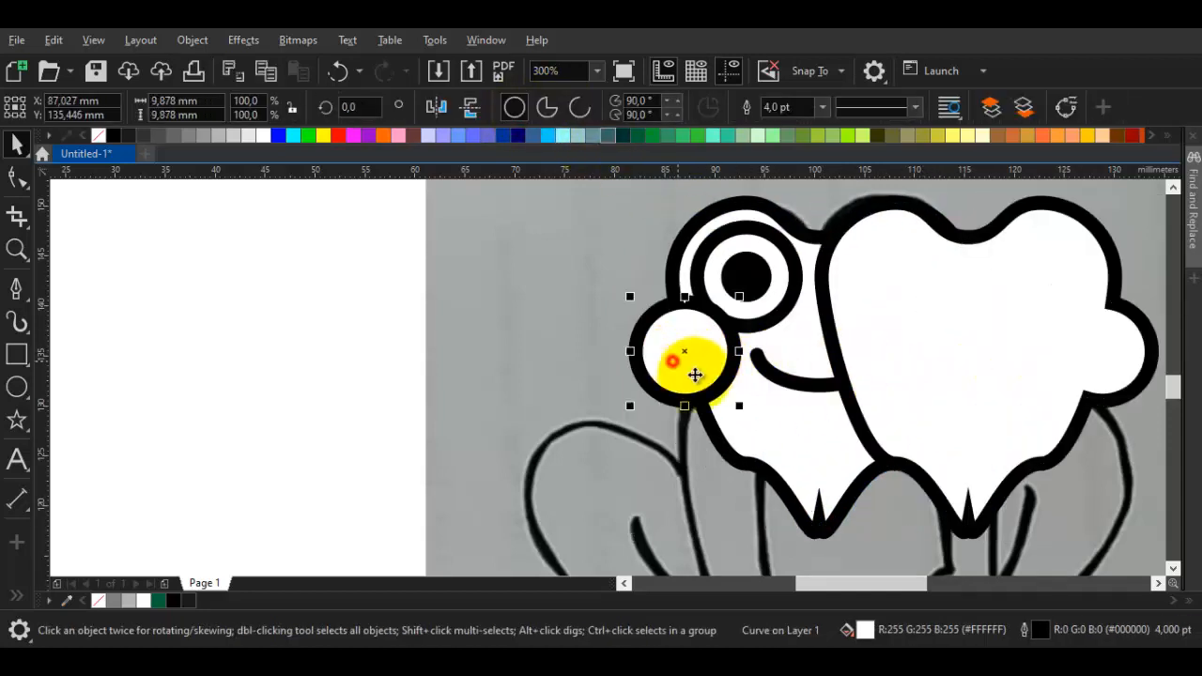
left_click(749, 423, "shift")
left_click(556, 106)
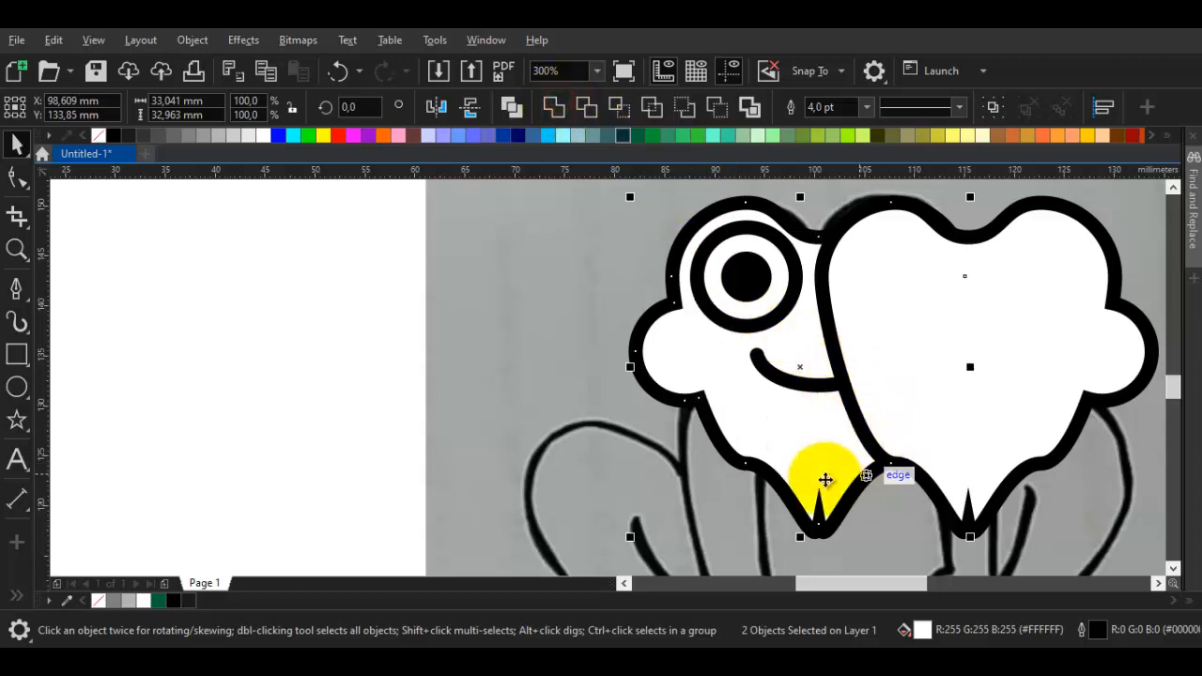
- Try to line up the two welded heads by aligning their centers horizontally
left_click(969, 460)
left_click(827, 445, "shift")
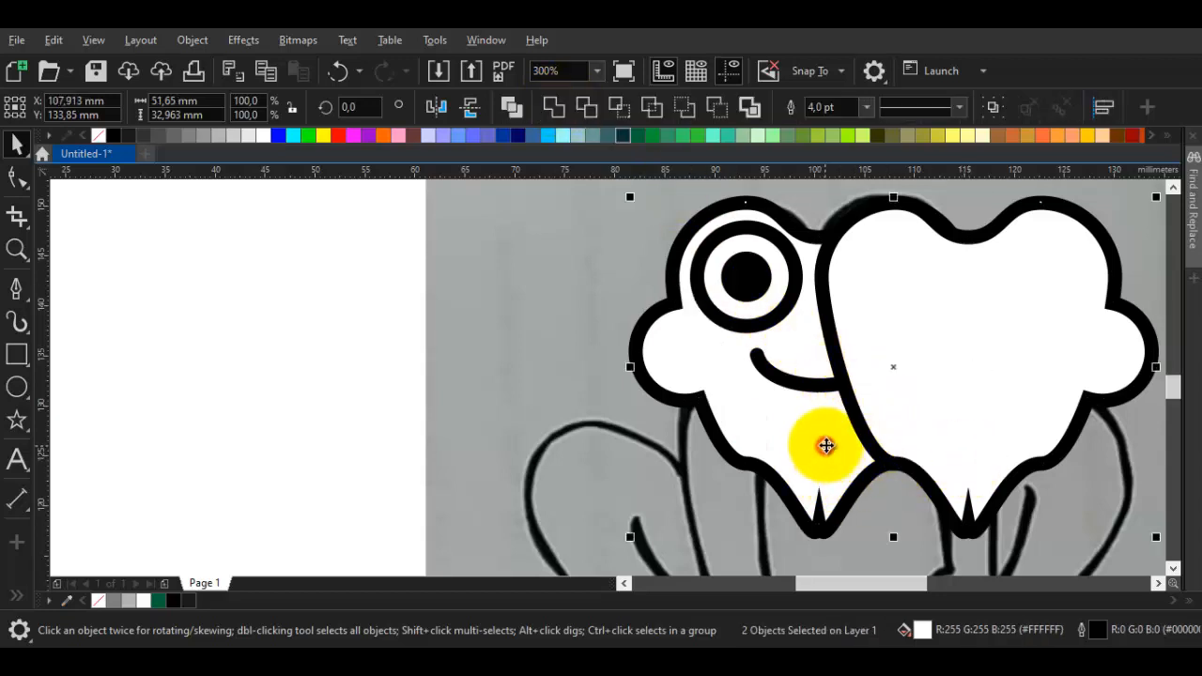
key("c")
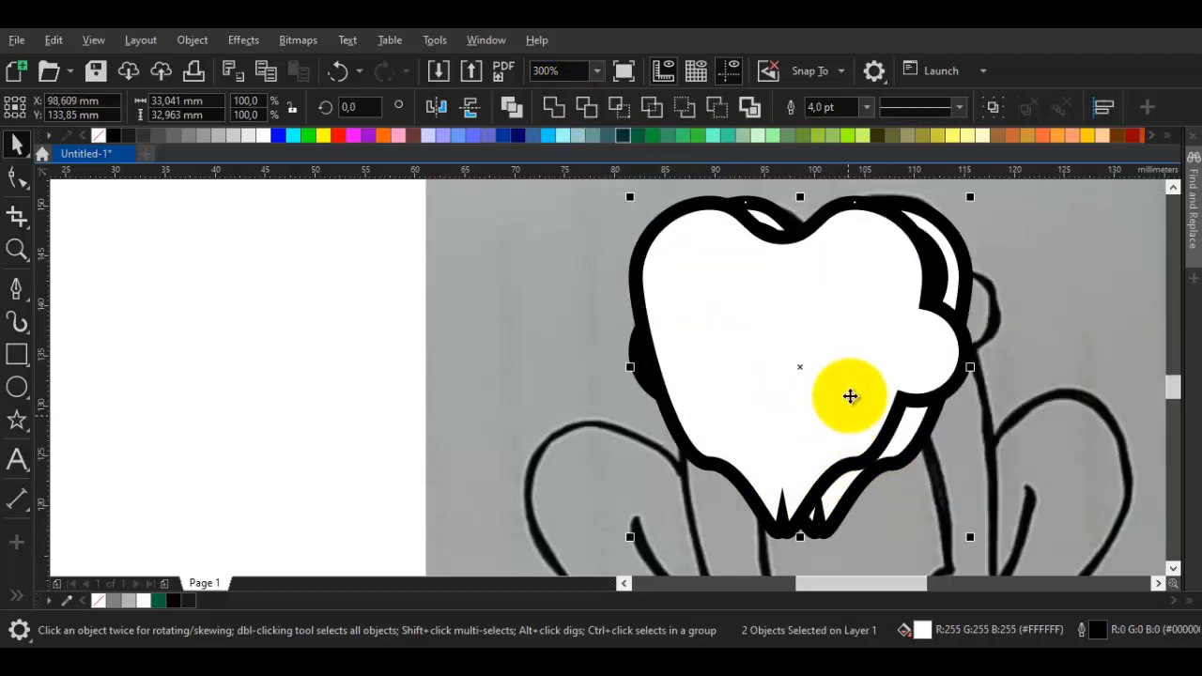
left_click(833, 434)
left_click(887, 467, "shift")
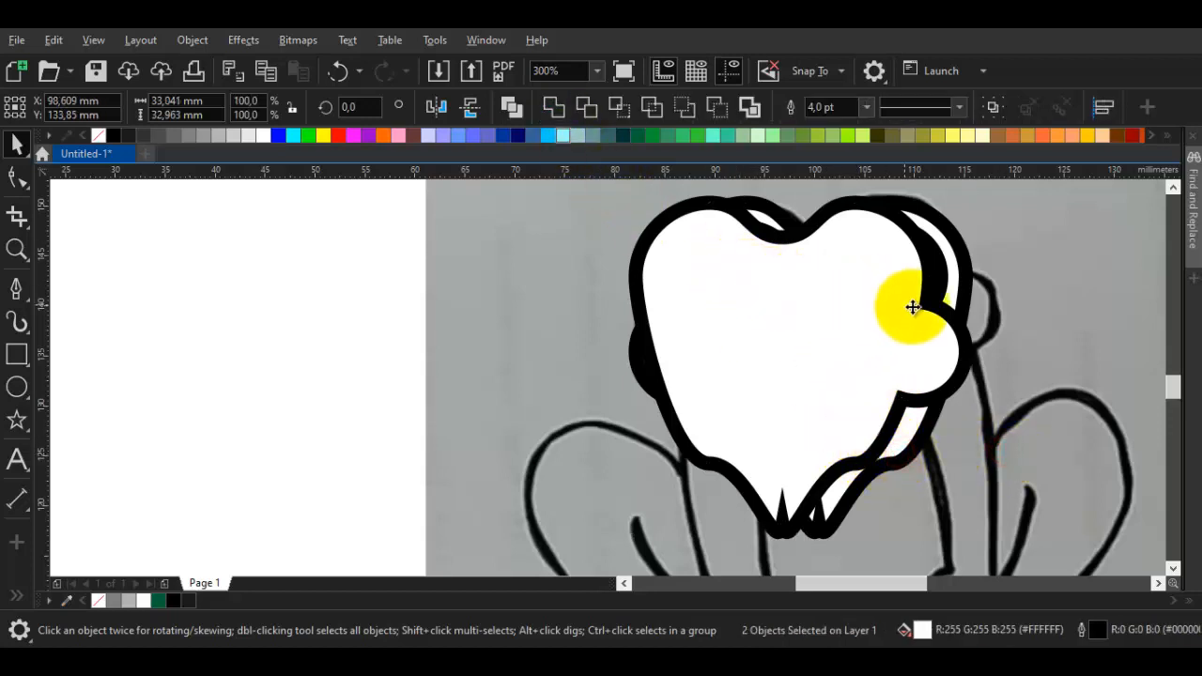
- Move the mirrored head so its upper notch snaps onto the original's notch, and weld the two heads together
left_click(1052, 387)
left_click_drag(854, 363, 1037, 368)
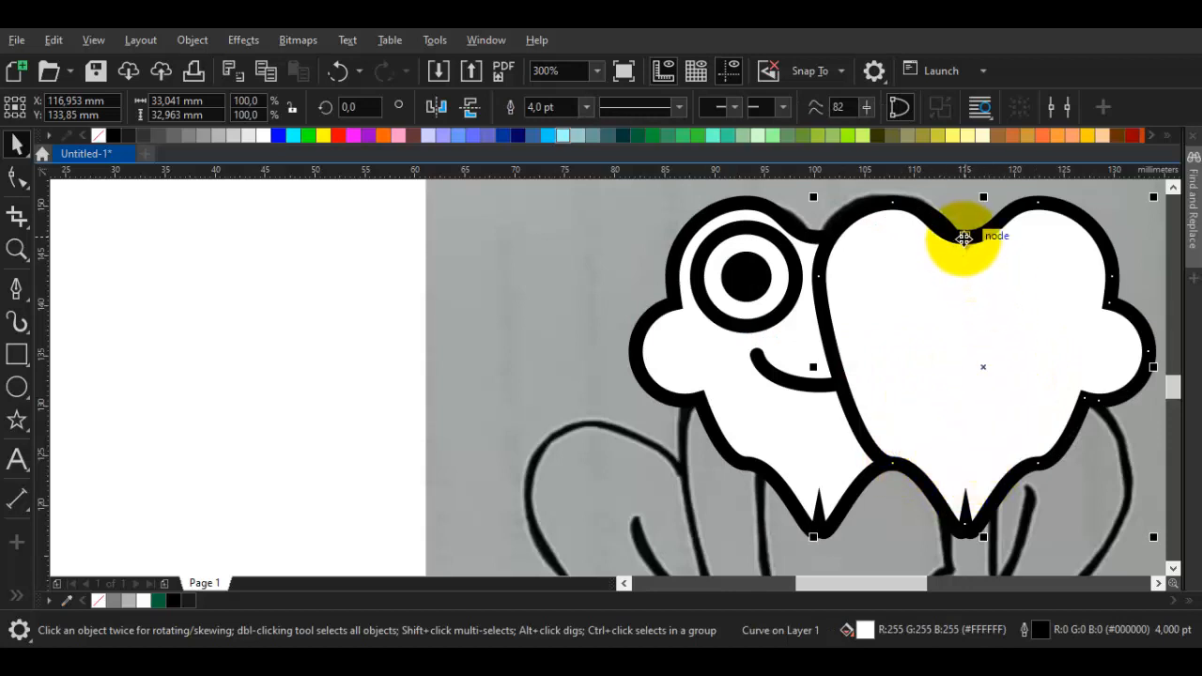
left_click_drag(964, 238, 819, 240)
left_click(648, 341, "shift")
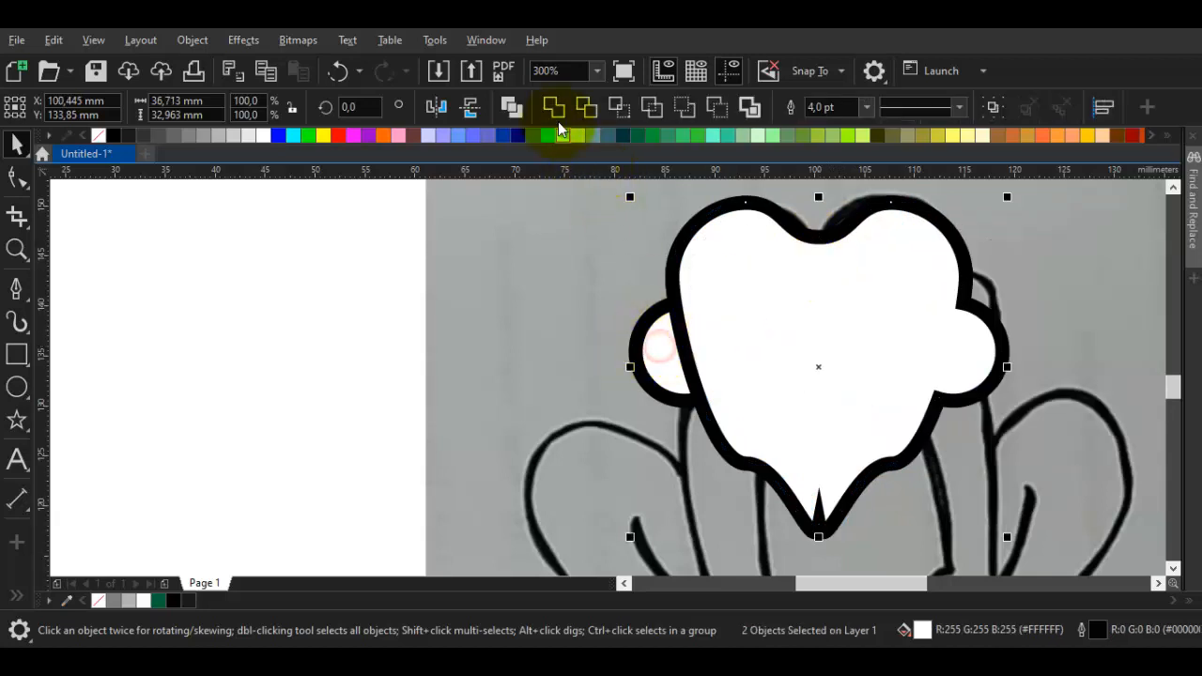
left_click(552, 107)
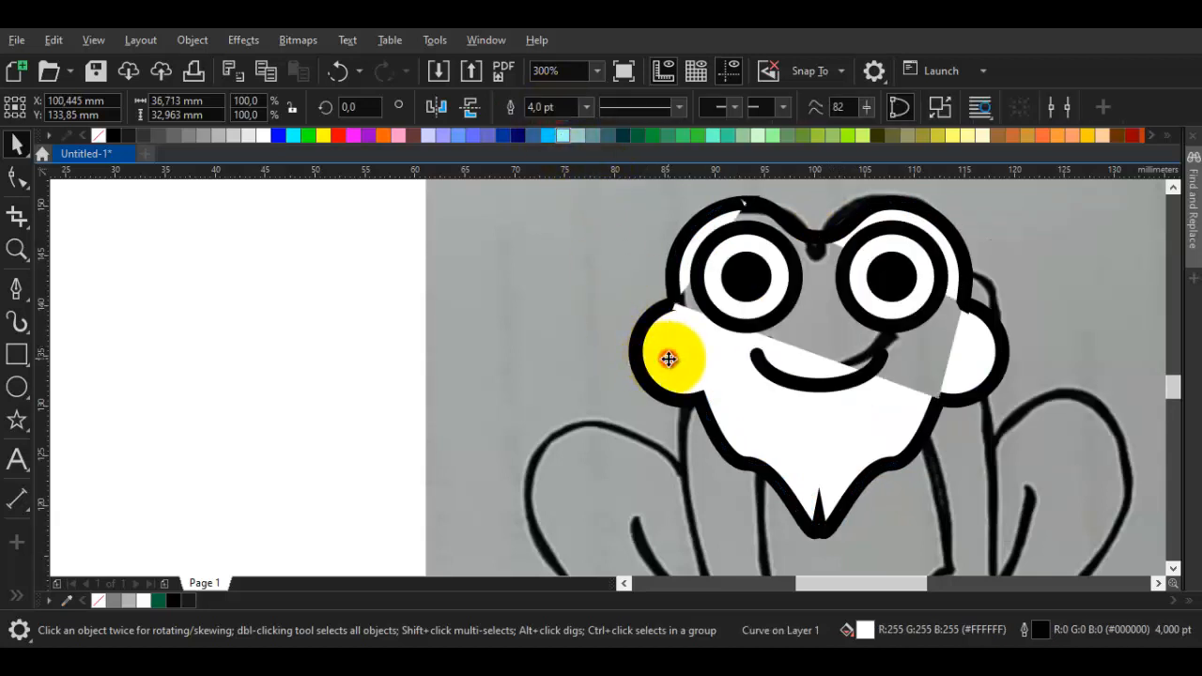
- Select the cluster of stray nodes where the left cheek meets the head outline
key("F10")
scroll(668, 359, "up", 4)
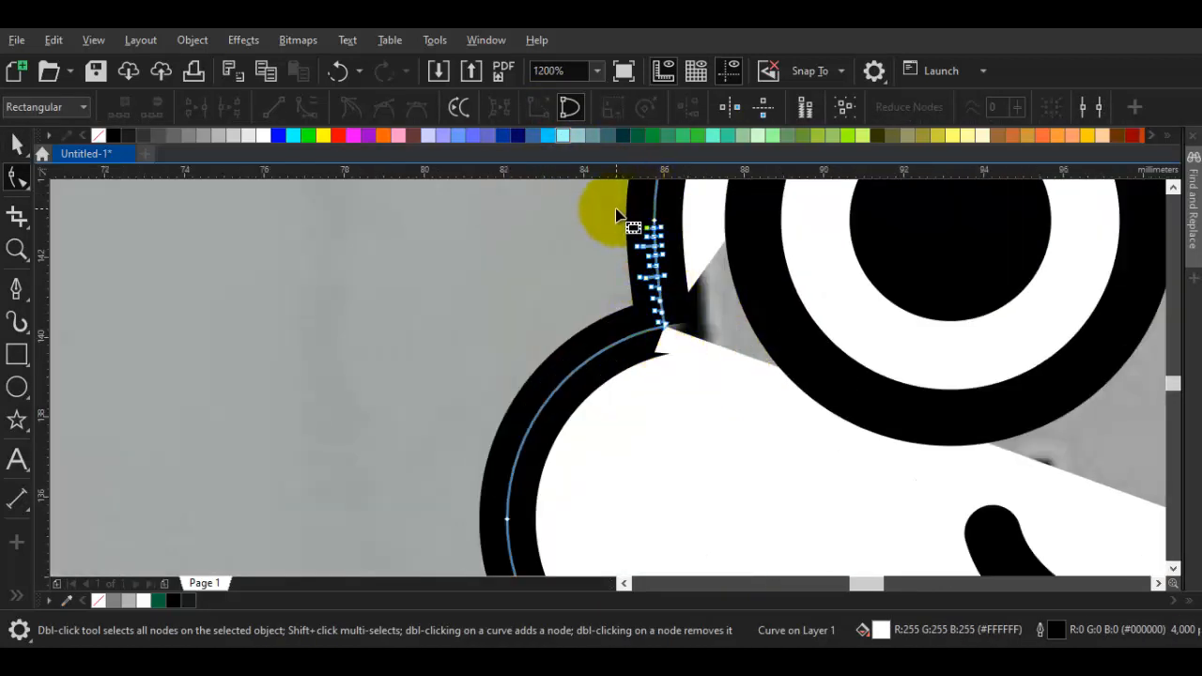
left_click_drag(743, 315, 744, 318)
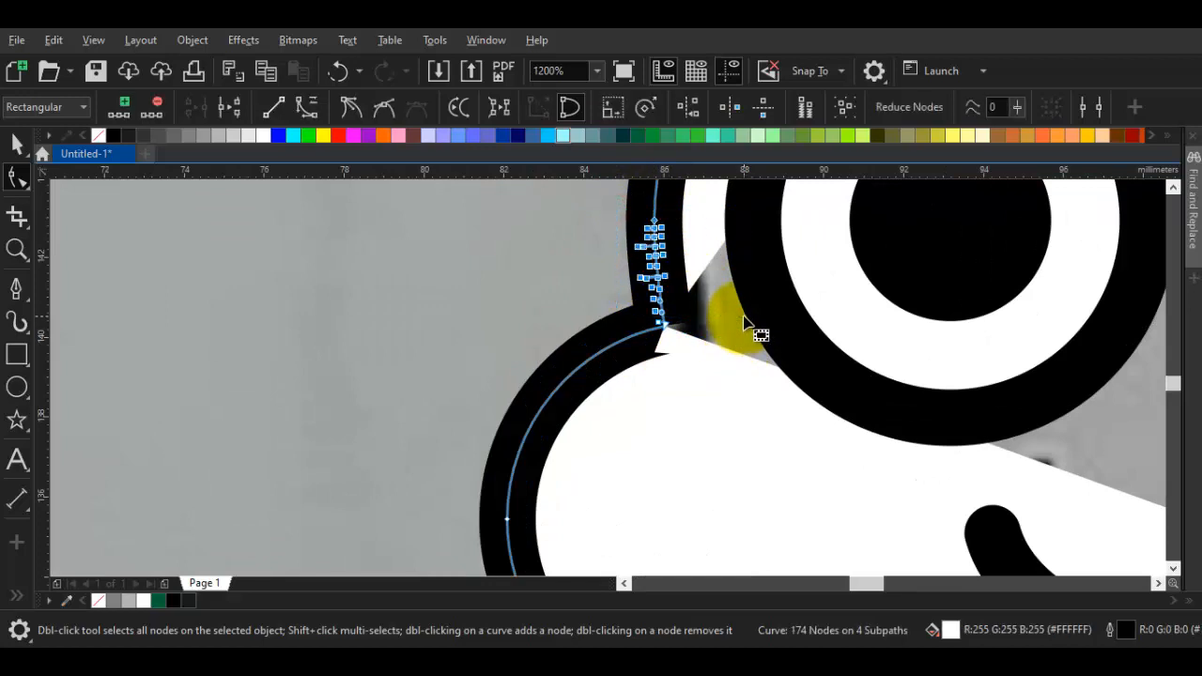
- Undo the welds, moves and mirrored copy, back to the single head with its separate left cheek circle
key("ctrl+z")
key("ctrl+z")
scroll(801, 353, "down", 3)
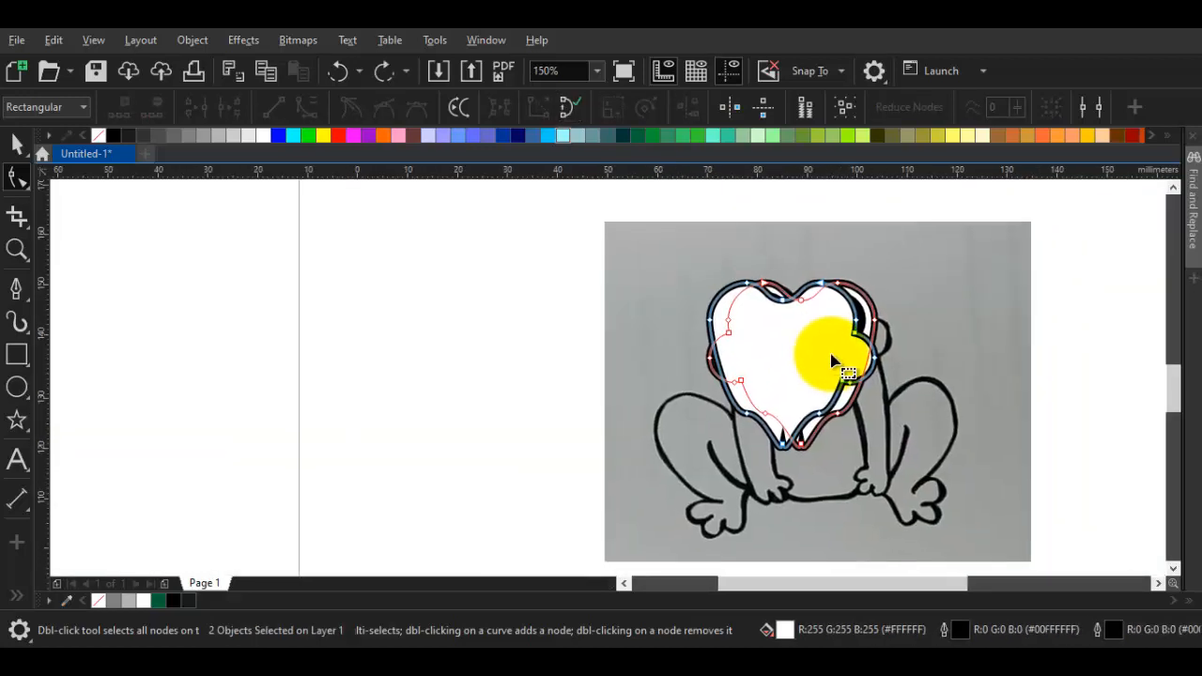
scroll(831, 355, "up", 2)
key("space")
key("Escape")
left_click(855, 354)
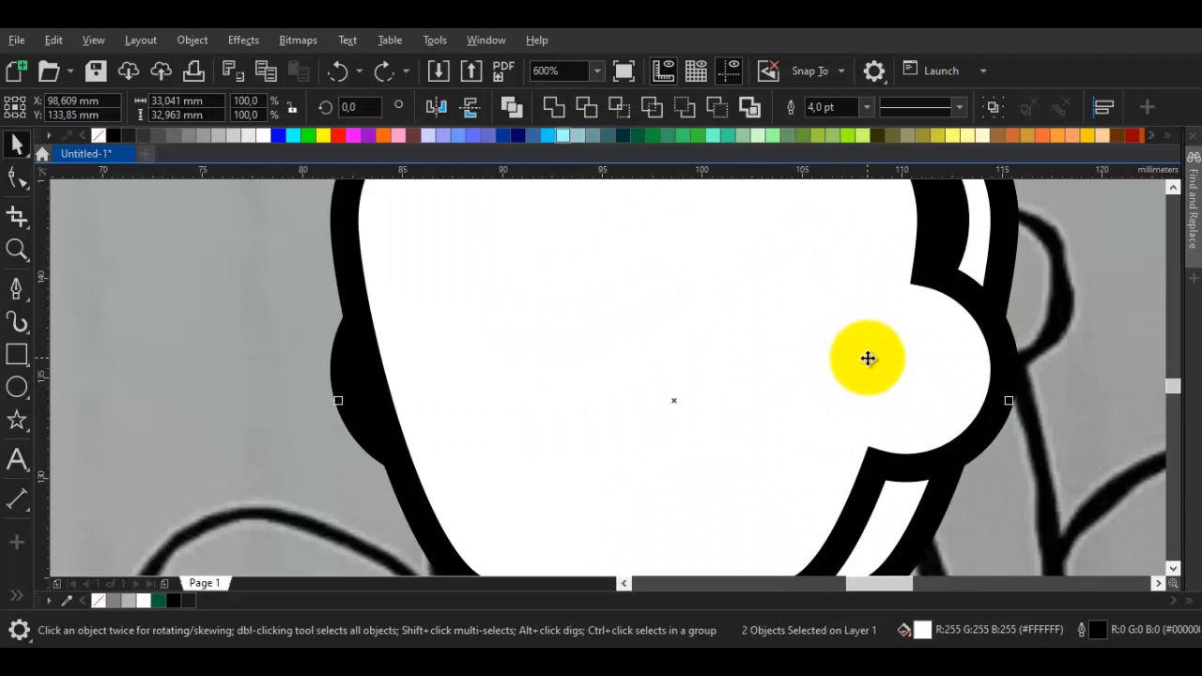
key("ctrl+z")
scroll(882, 377, "right", 2)
key("ctrl+z")
key("ctrl+z")
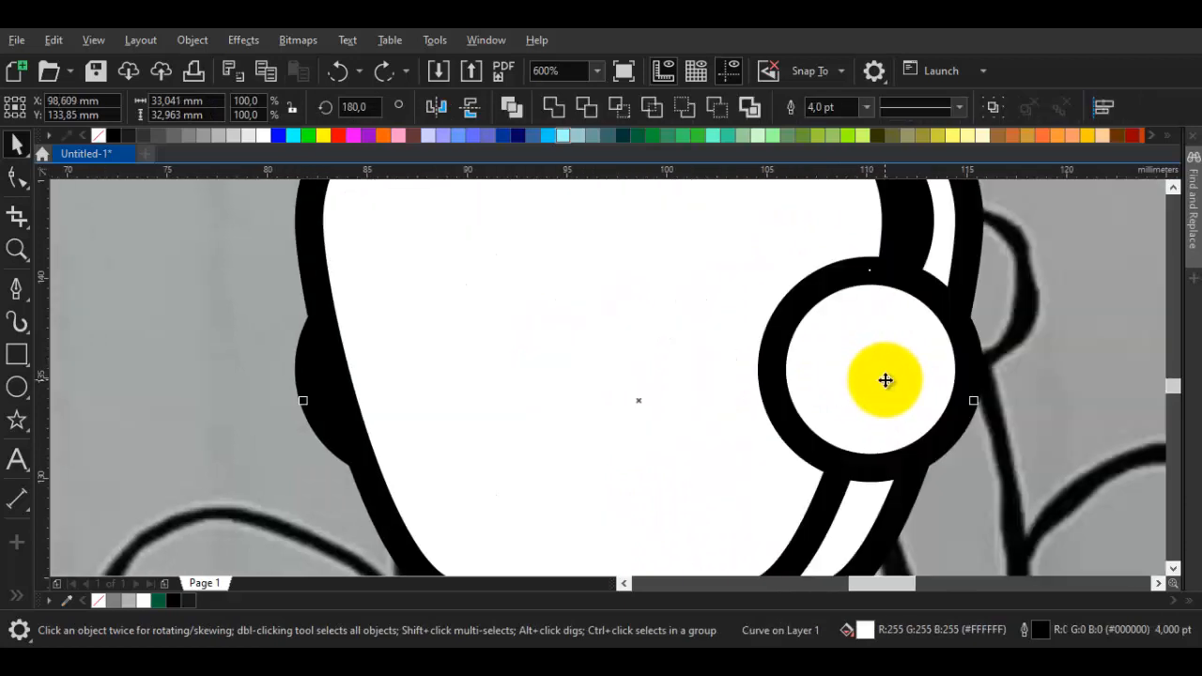
key("ctrl+z")
scroll(886, 383, "down", 1)
- Mirror a copy of the cheek circle and head horizontally, and move it so both heads coincide at the upper notch
left_click(677, 408)
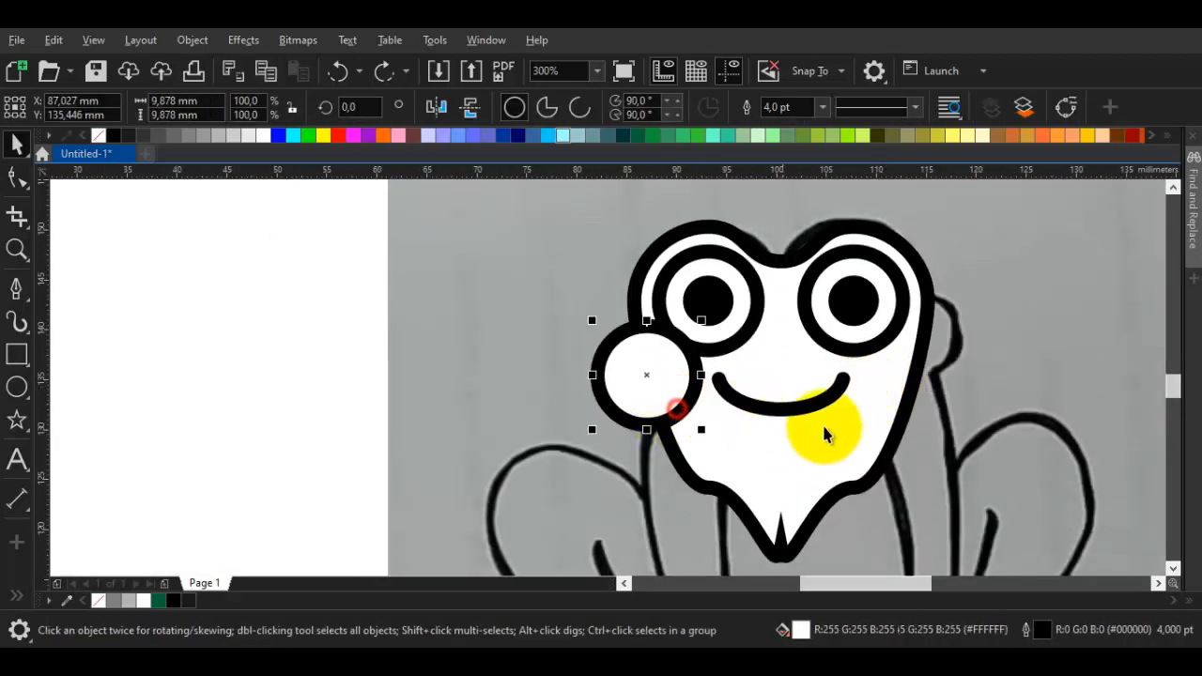
left_click(902, 418, "shift")
left_click_drag(932, 394, 708, 397)
right_click(708, 397)
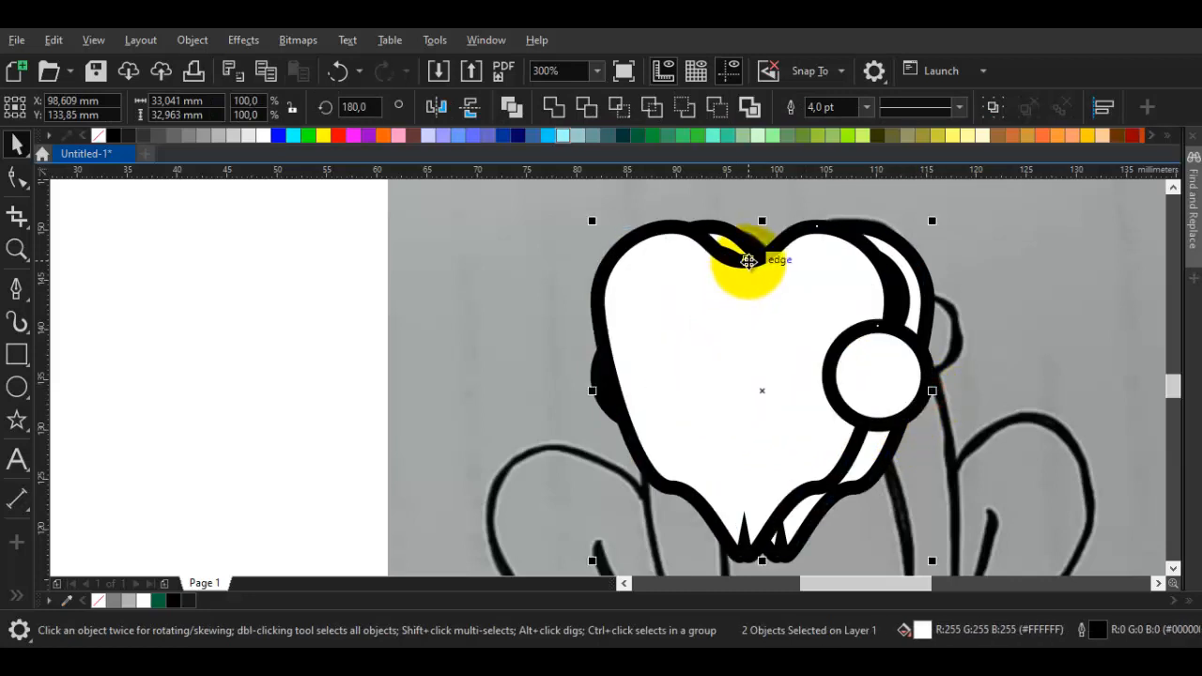
left_click_drag(743, 261, 786, 260)
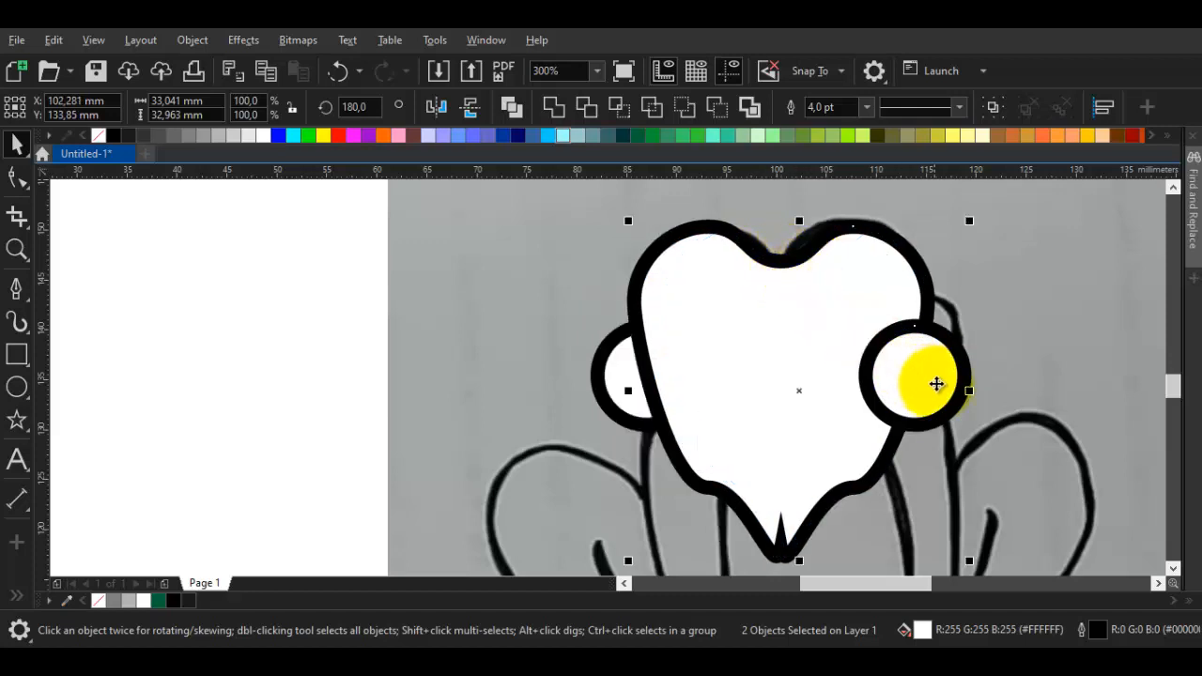
- Delete the mirrored duplicate of the head, keeping the right cheek circle
left_click(518, 367)
right_click(750, 350)
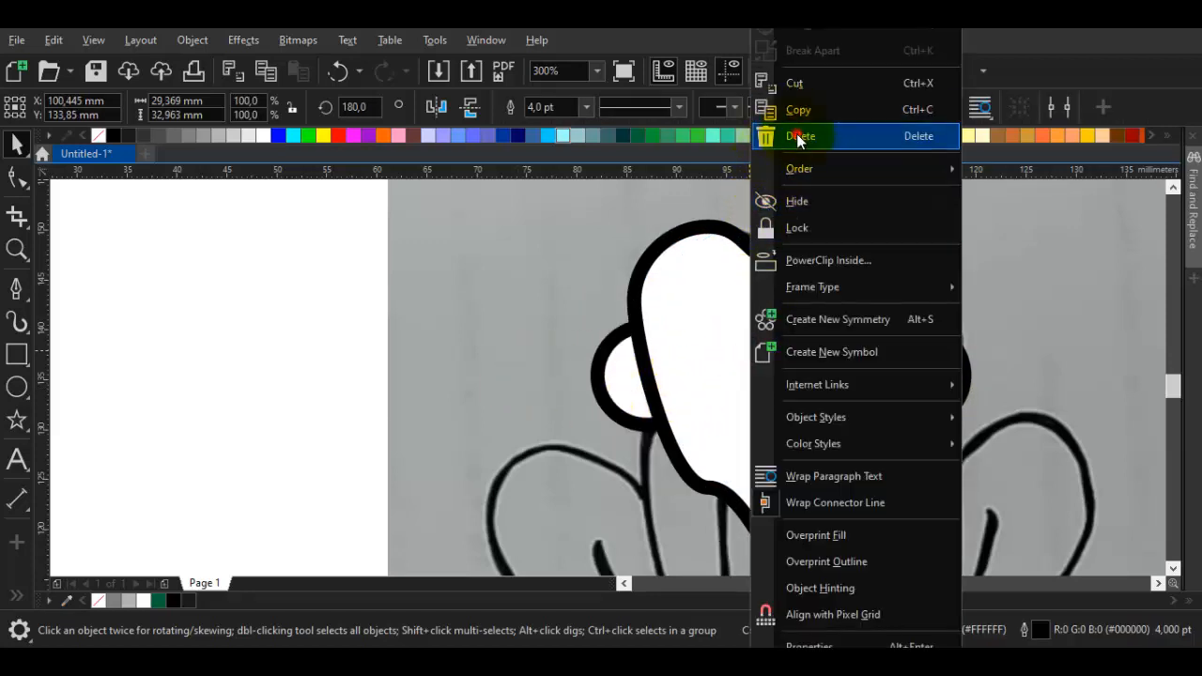
left_click(800, 135)
- Weld both cheek circles and the head into one shape, and open its nodes for editing
left_click(638, 370)
left_click(879, 370, "shift")
left_click(824, 449, "shift")
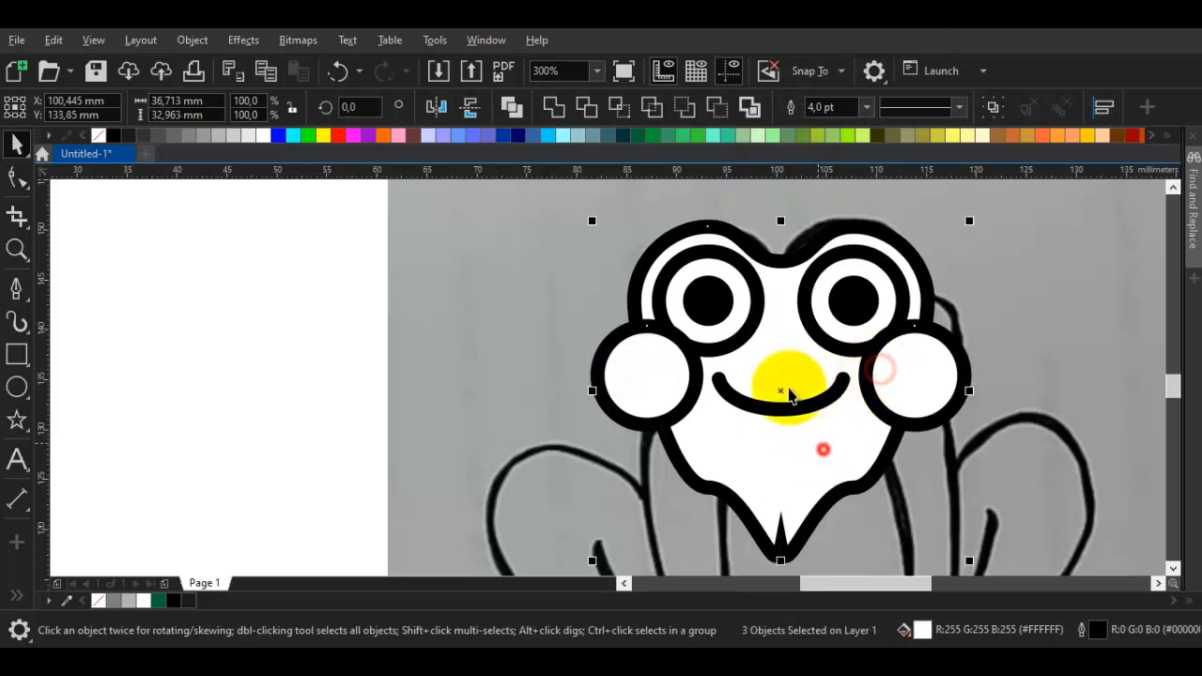
left_click(555, 111)
key("F10")
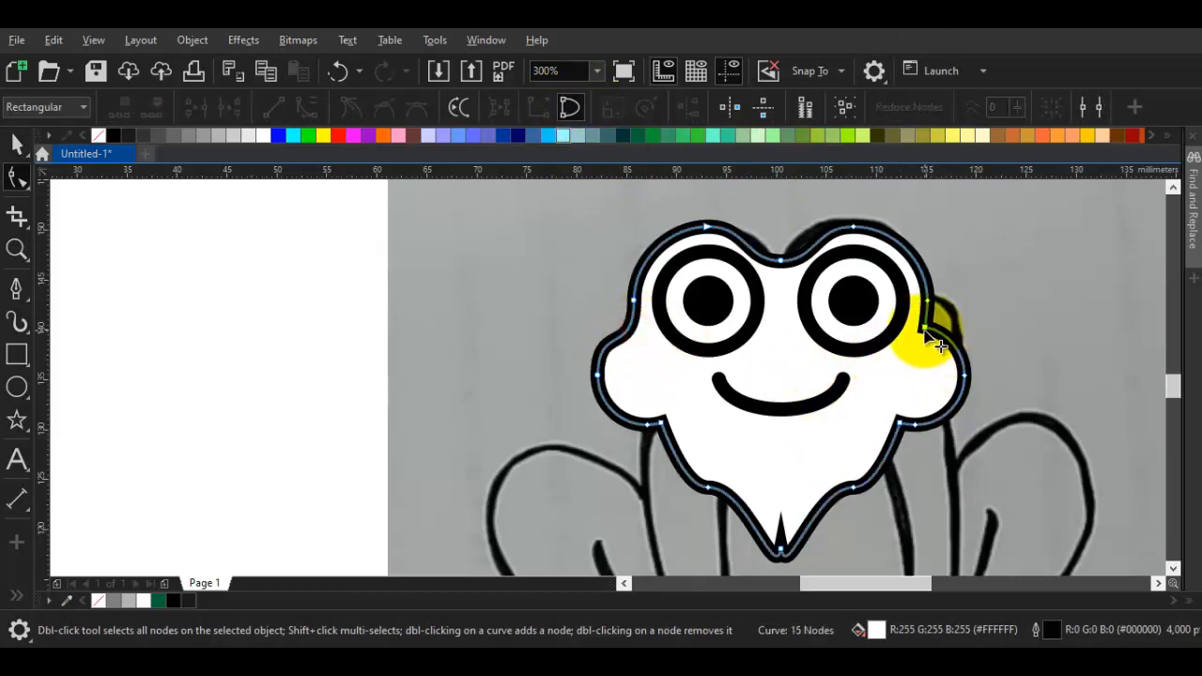
- Undo the weld of the cheek circles and head, and leave node editing
key("ctrl+z")
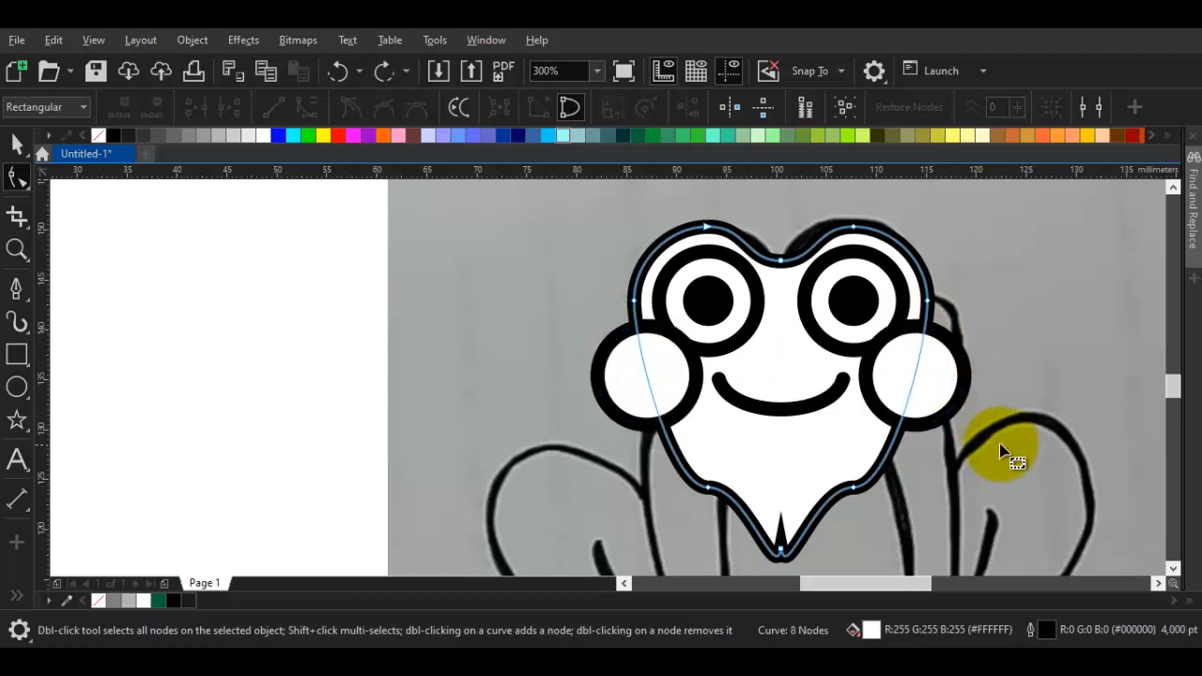
key("Escape")
key("space")
scroll(919, 363, "up", 1)
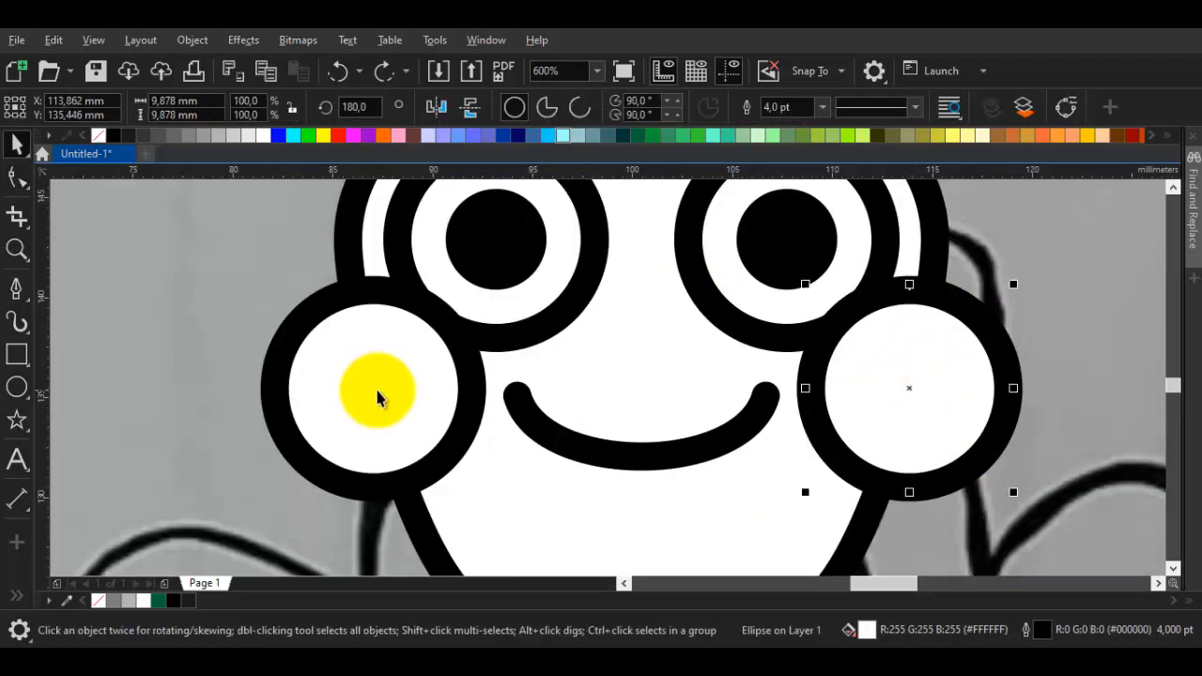
- Squeeze the pair of cheek circles symmetrically to about 34 mm overall width, and stretch them upward to about 13.2 mm high
left_click(348, 392, "shift")
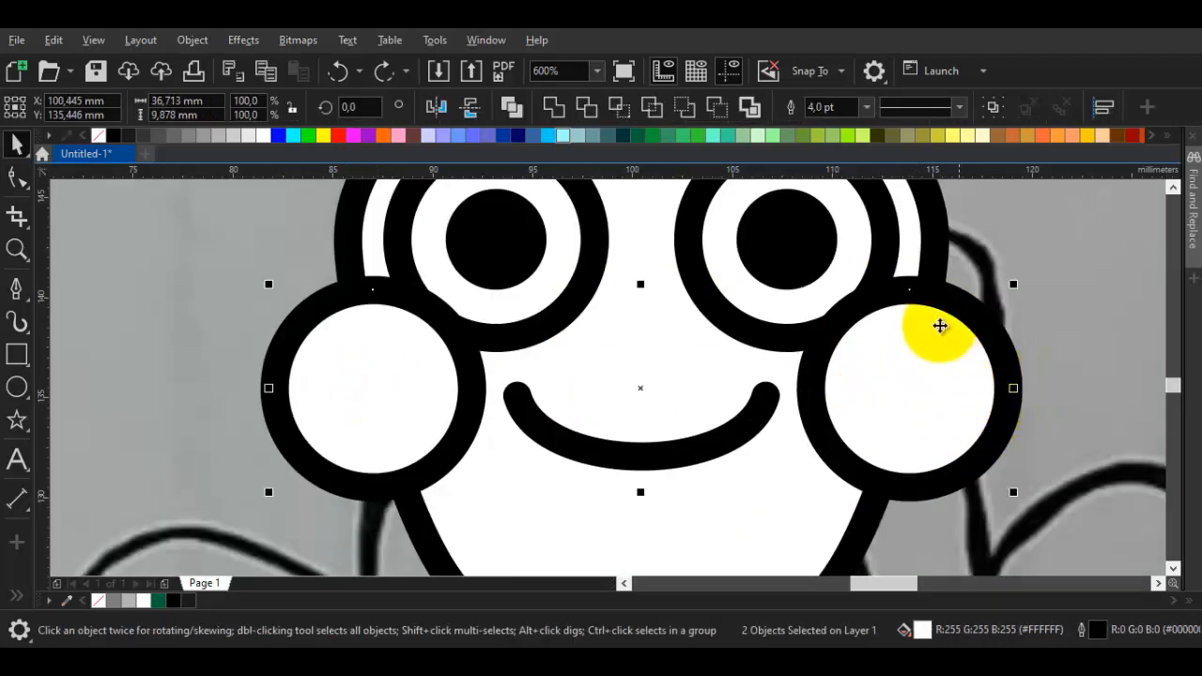
scroll(1041, 435, "up", 2)
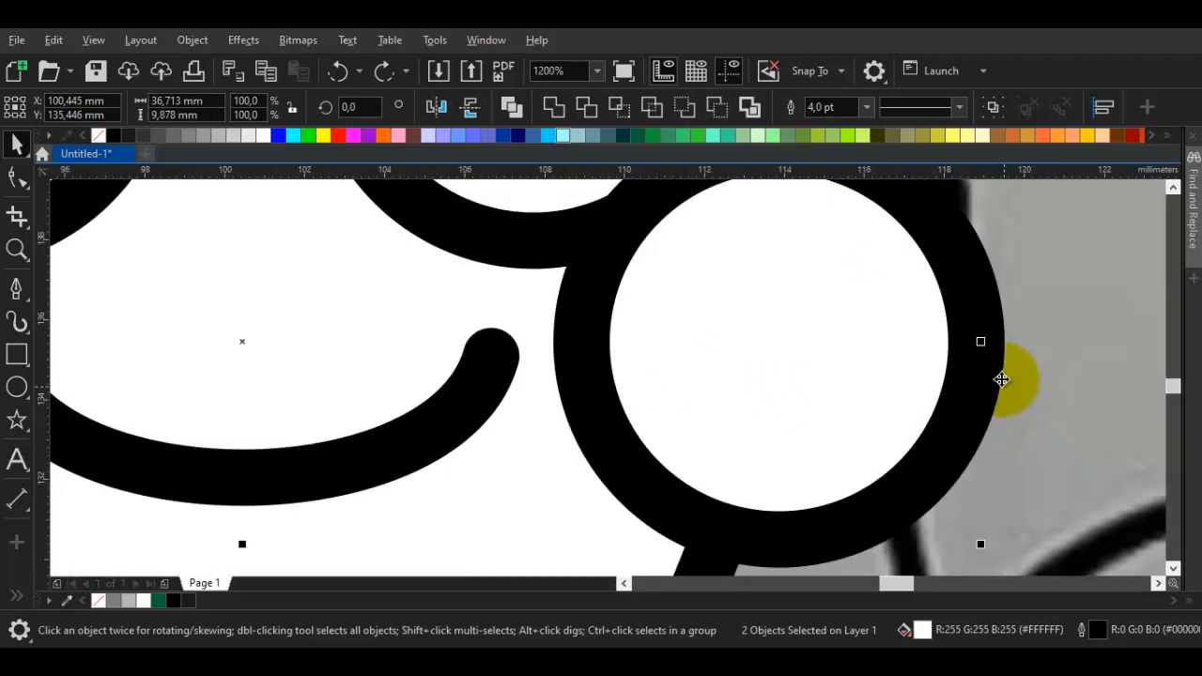
left_click_drag(983, 342, 929, 354)
scroll(929, 354, "down", 4)
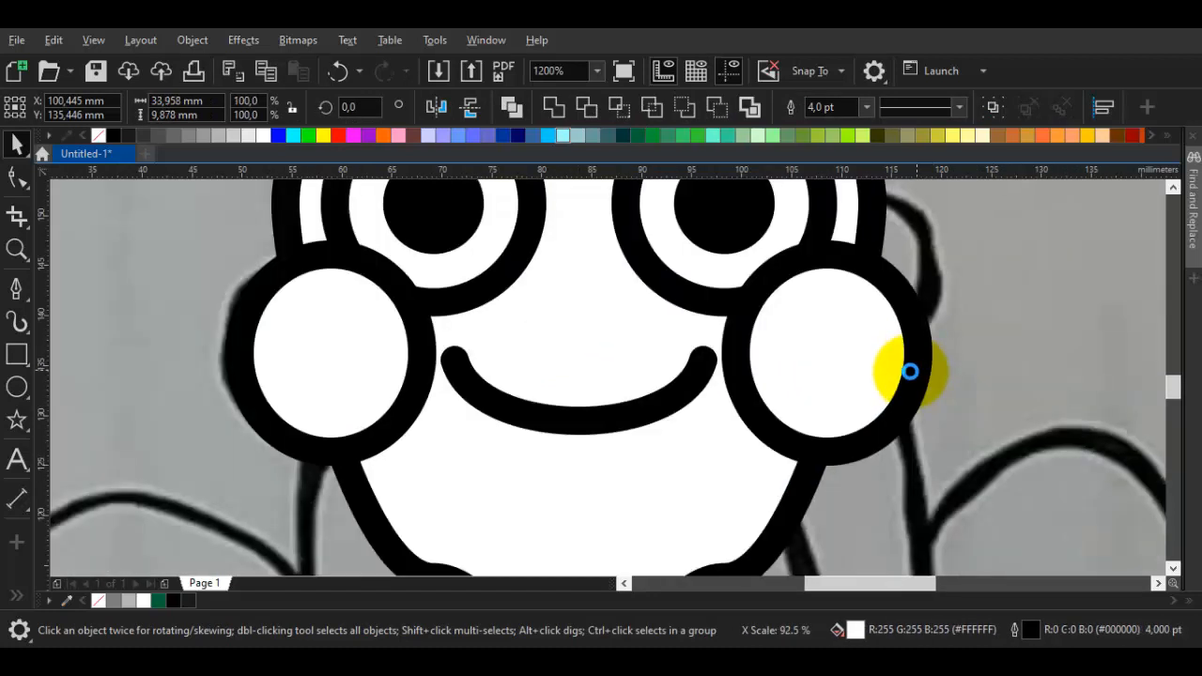
scroll(746, 306, "up", 2)
left_click_drag(749, 303, 751, 235)
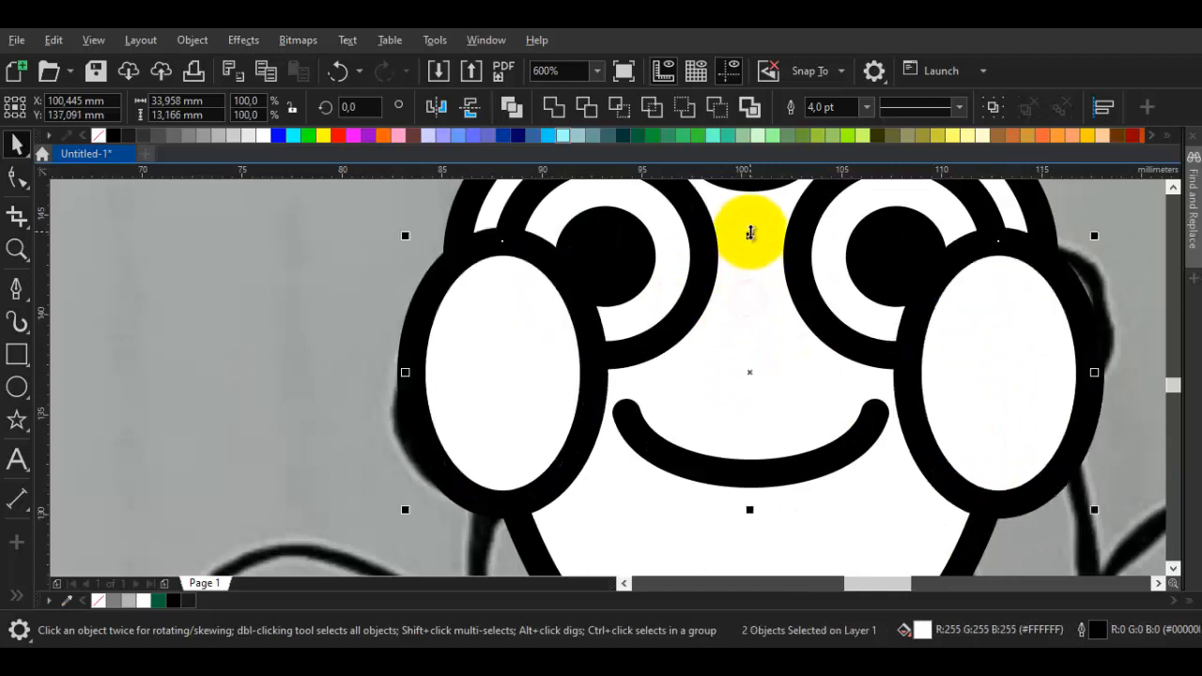
- Weld both cheek ovals with the head into one outline, and open its nodes for editing
left_click(554, 107)
double_click(725, 367)
scroll(457, 263, "up", 2)
left_click(464, 270)
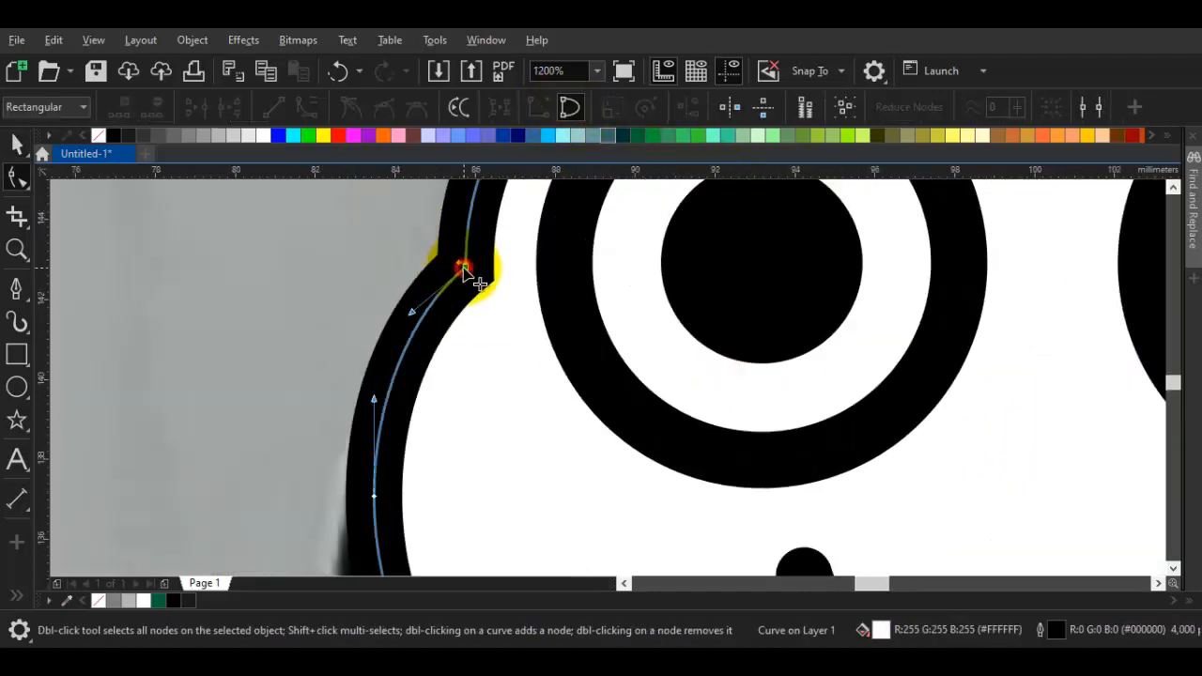
- Try deleting the node where the left eye bump meets the cheek, and undo the deletion
double_click(464, 270)
key("ctrl+z")
scroll(601, 315, "down", 4)
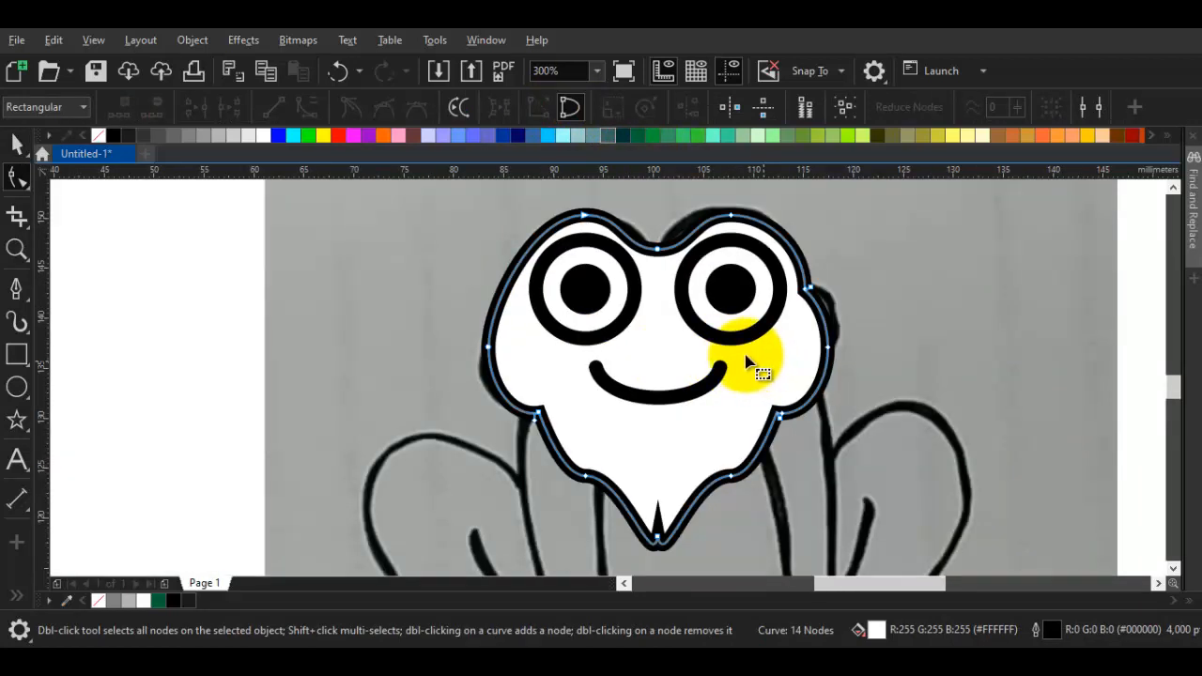
scroll(526, 315, "up", 2)
left_click_drag(818, 376, 565, 386)
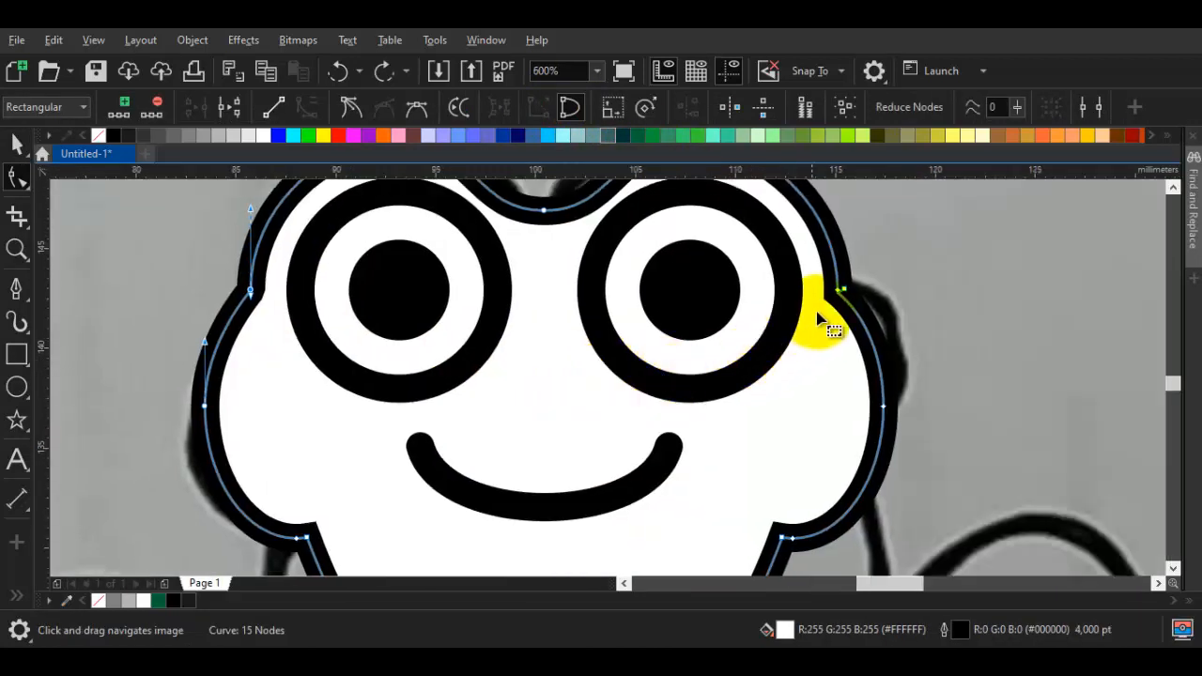
- Delete the surplus node where the right eye bump meets the cheek, and leave node editing
left_click(842, 292)
scroll(845, 301, "down", 2)
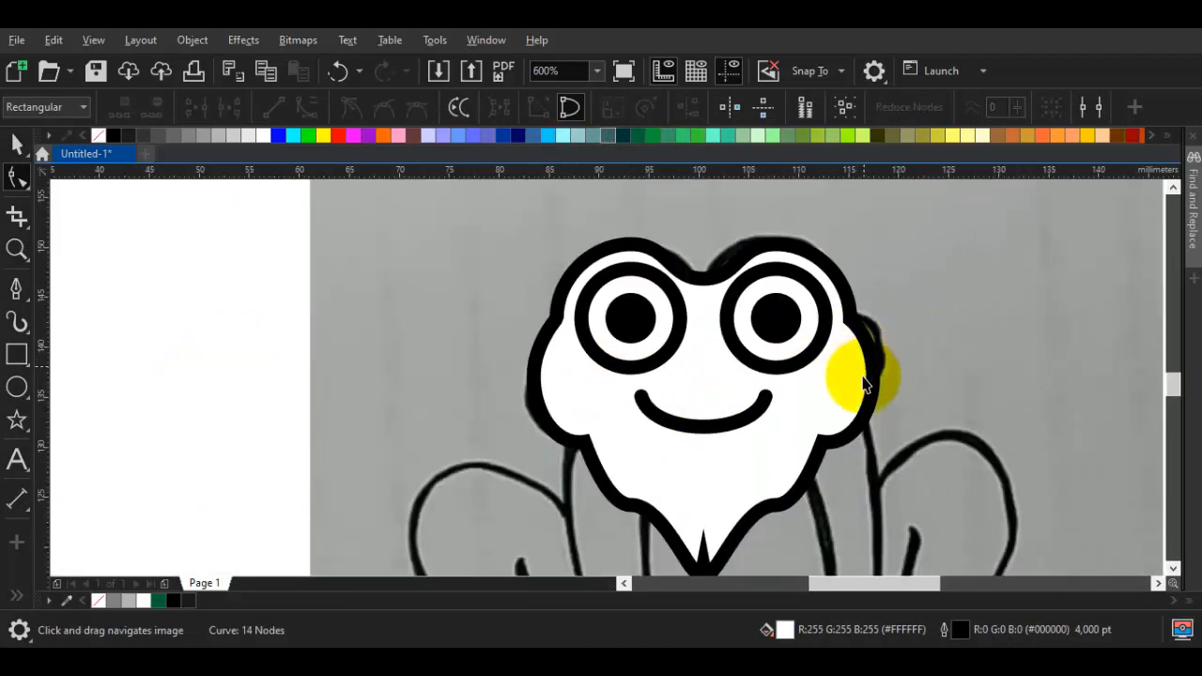
key("space")
- Draw a body rectangle about 18.9 mm wide, centred below the eyes, and stretch it to the sketch's belly line, about 33 mm high
scroll(725, 338, "down", 2)
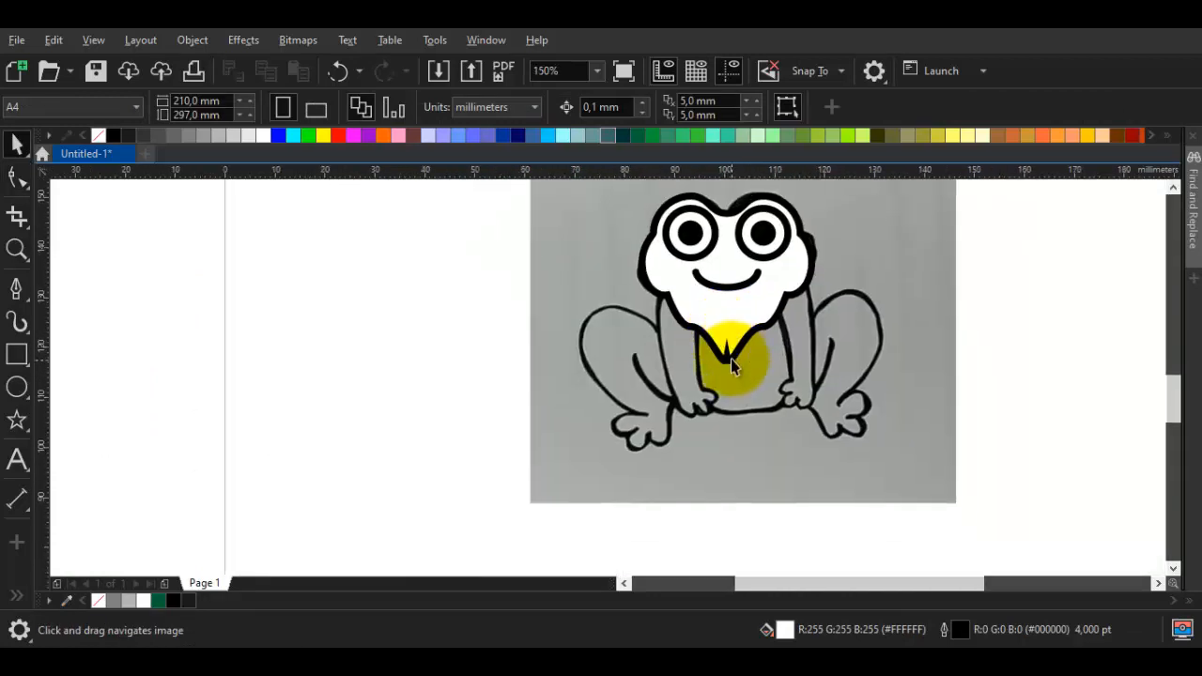
left_click_drag(756, 320, 656, 317)
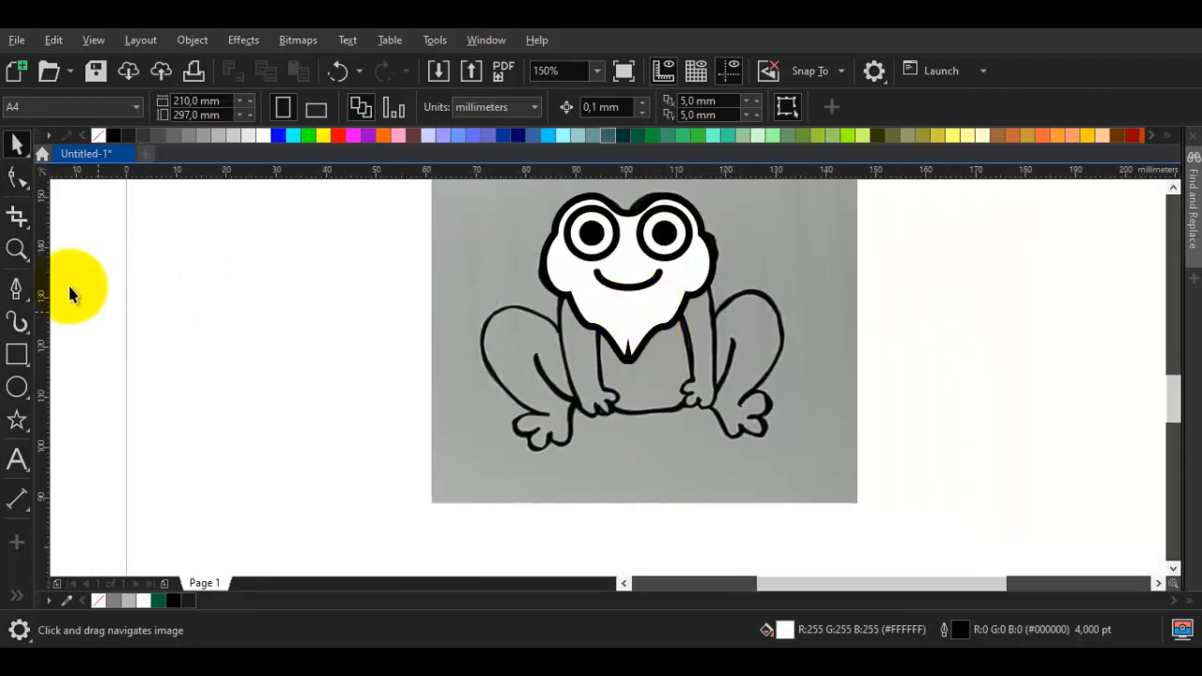
scroll(648, 300, "up", 2)
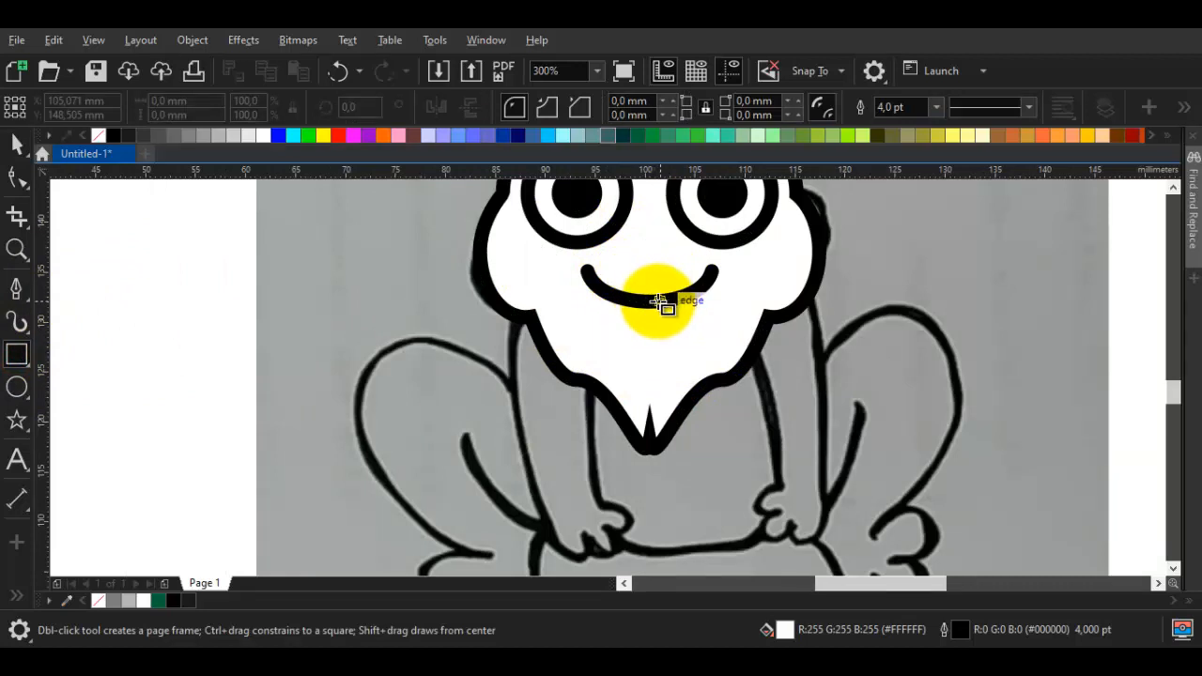
left_click_drag(663, 313, 745, 385)
key("space")
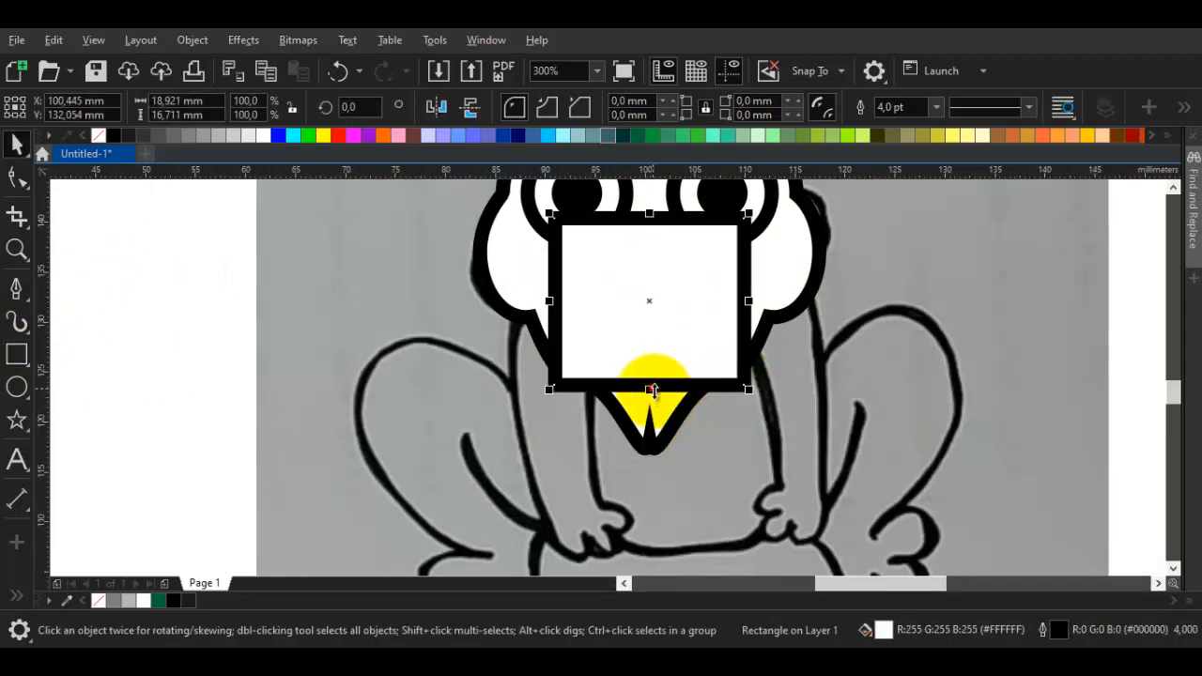
left_click_drag(651, 385, 662, 552)
- Round the body rectangle's corners to about 5.8 mm, and widen it symmetrically to about 25.4 mm
left_click(17, 179)
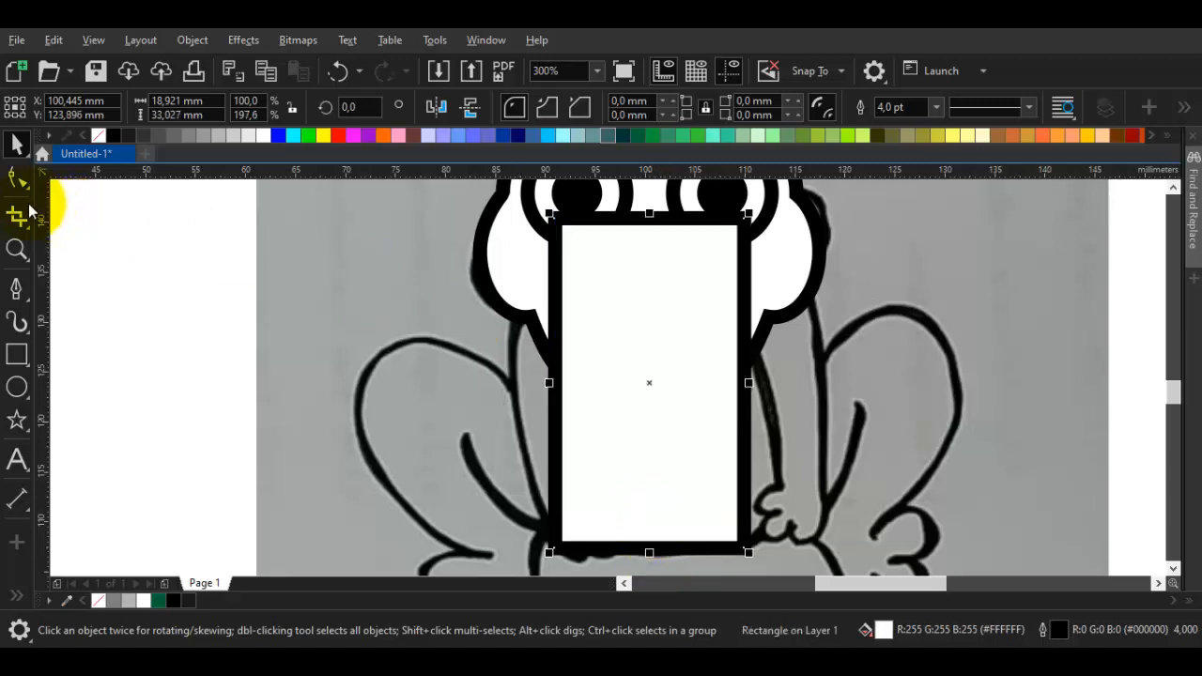
left_click_drag(554, 219, 759, 391)
key("space")
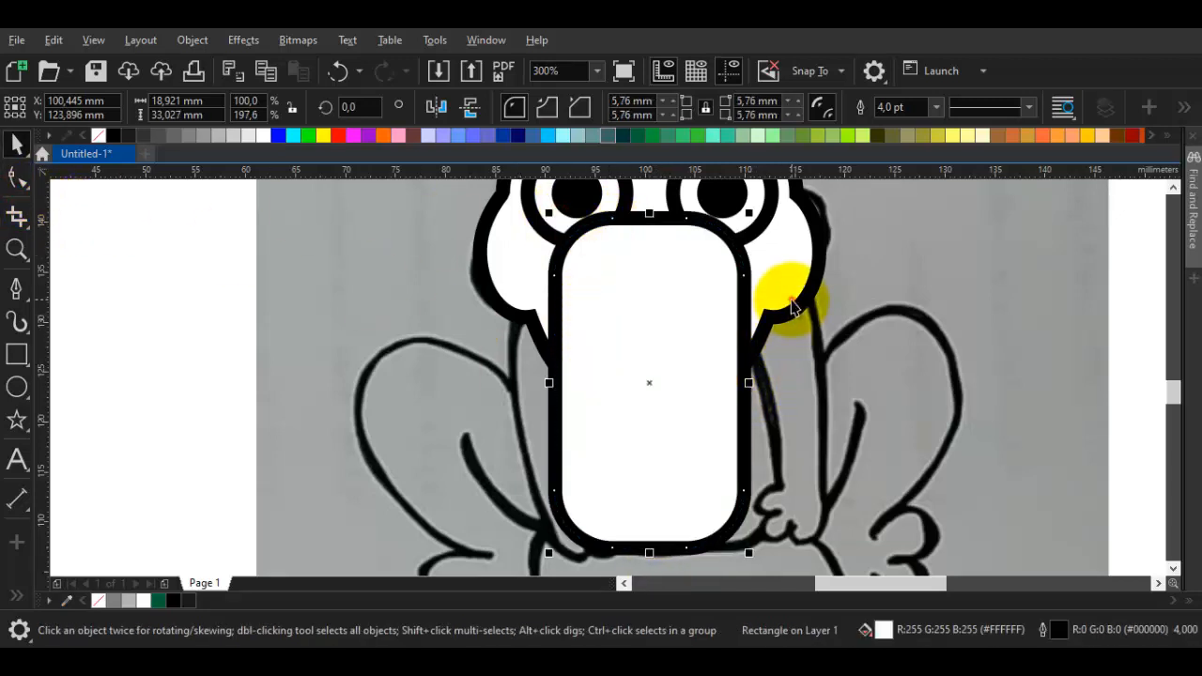
left_click(791, 309, "shift")
left_click(687, 390)
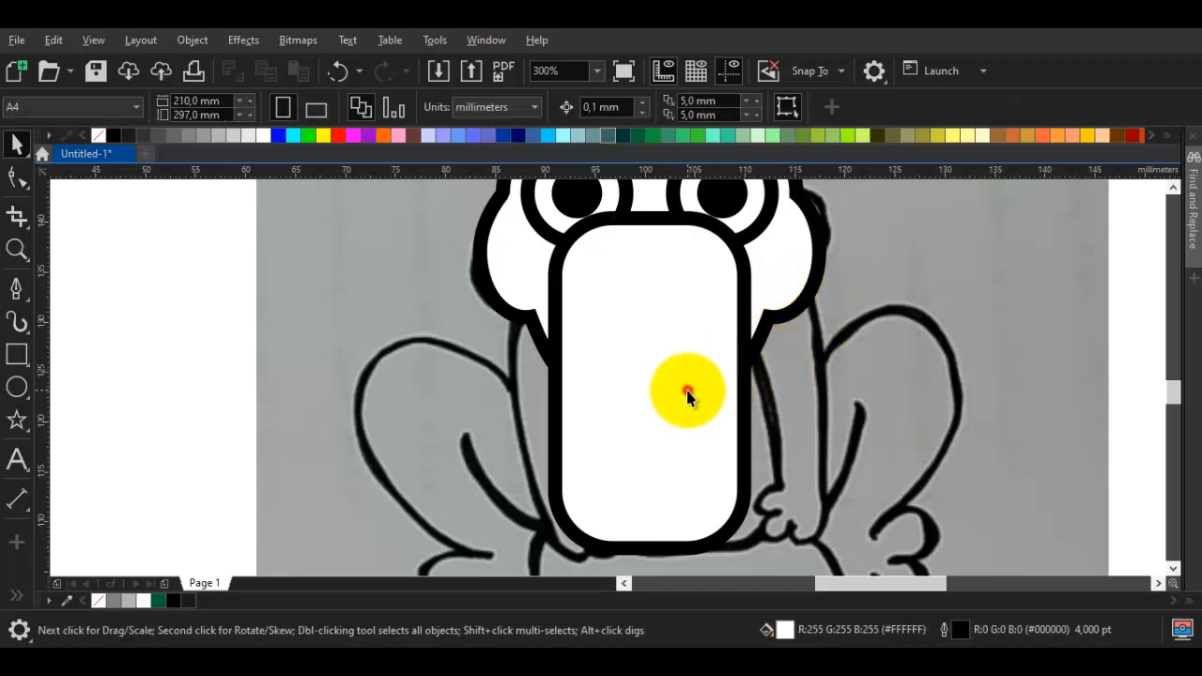
left_click_drag(747, 383, 783, 383)
key("ctrl+z")
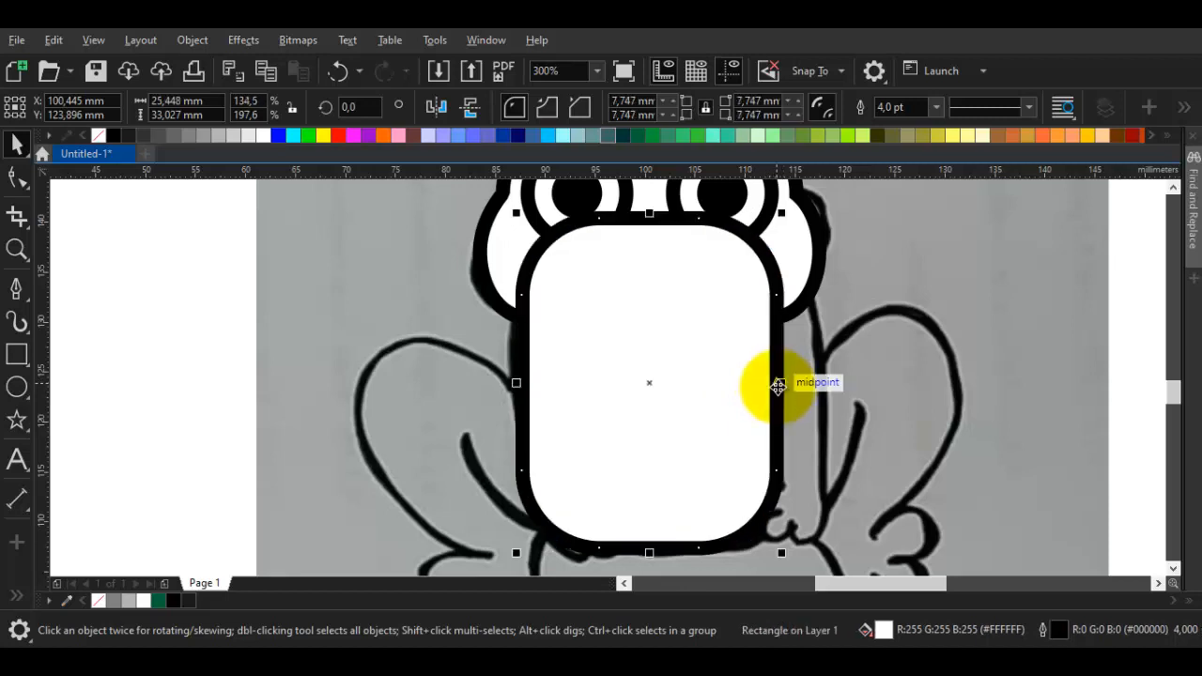
- Weld the body rectangle to the head, and delete the corner nodes beneath both cheeks to smooth the sides
left_click(805, 263, "shift")
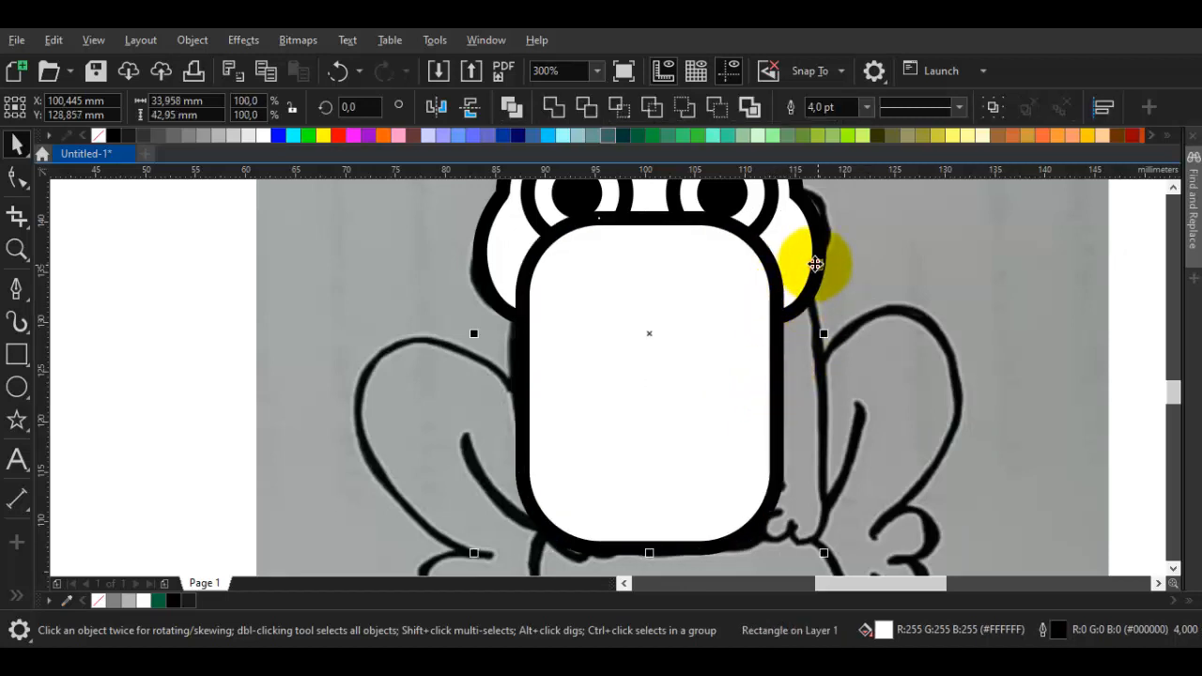
left_click(645, 333)
key("F10")
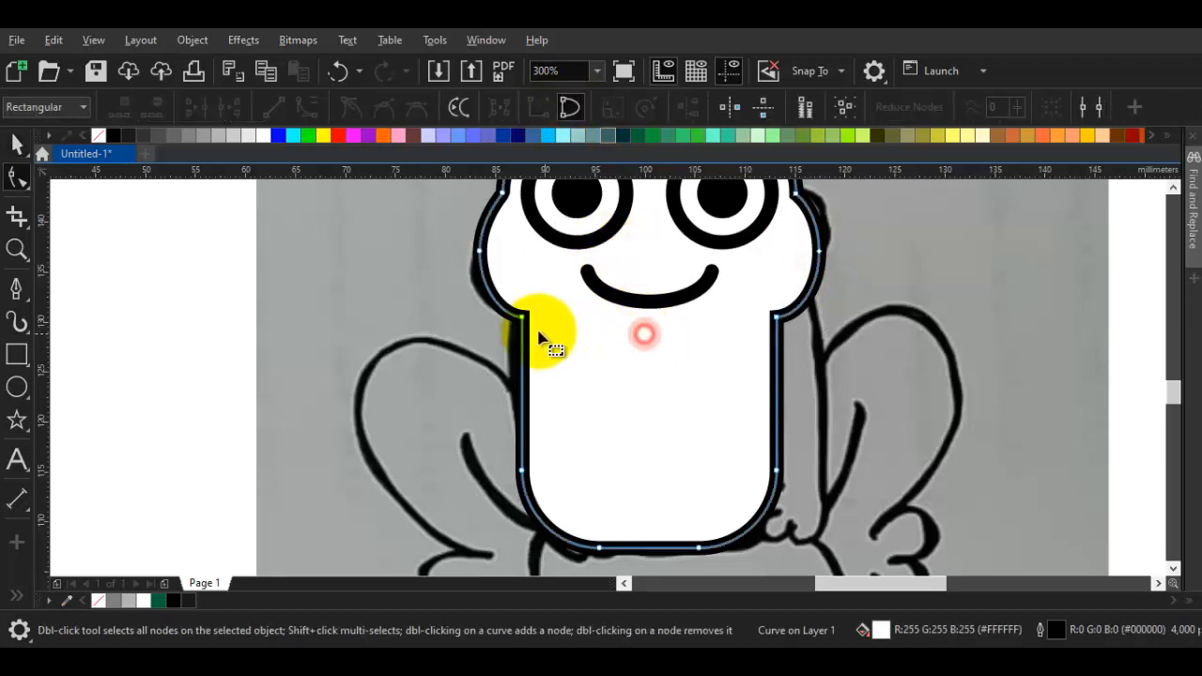
double_click(524, 320)
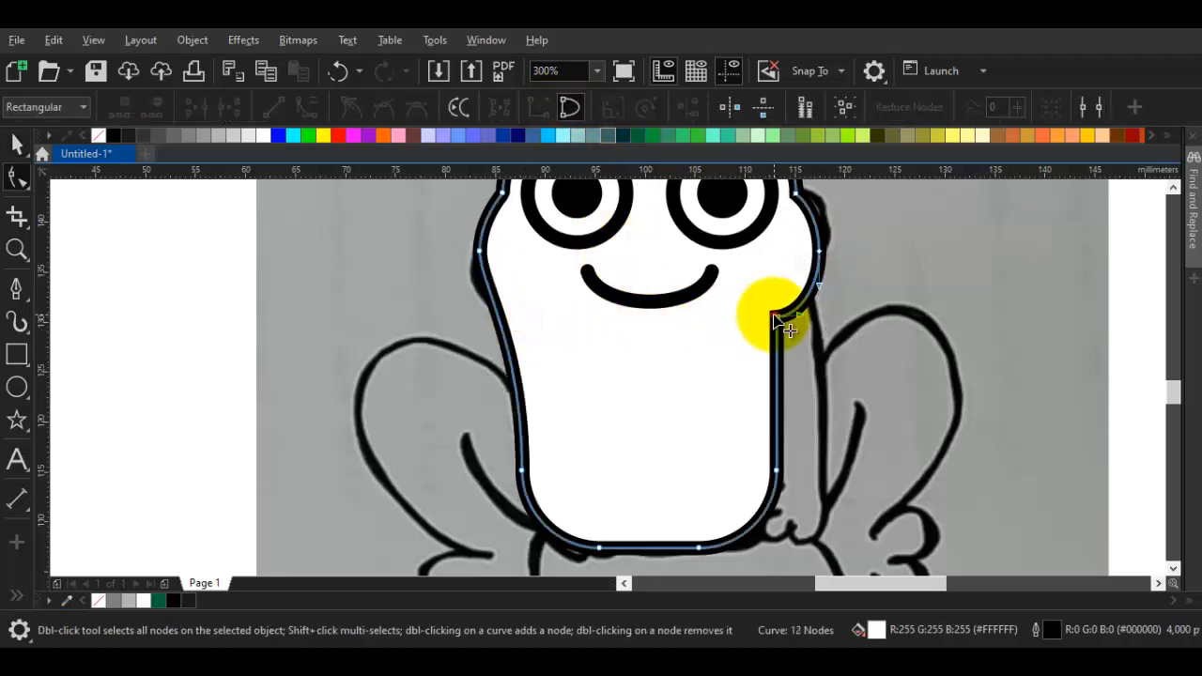
double_click(776, 320)
scroll(779, 317, "down", 2)
key("space")
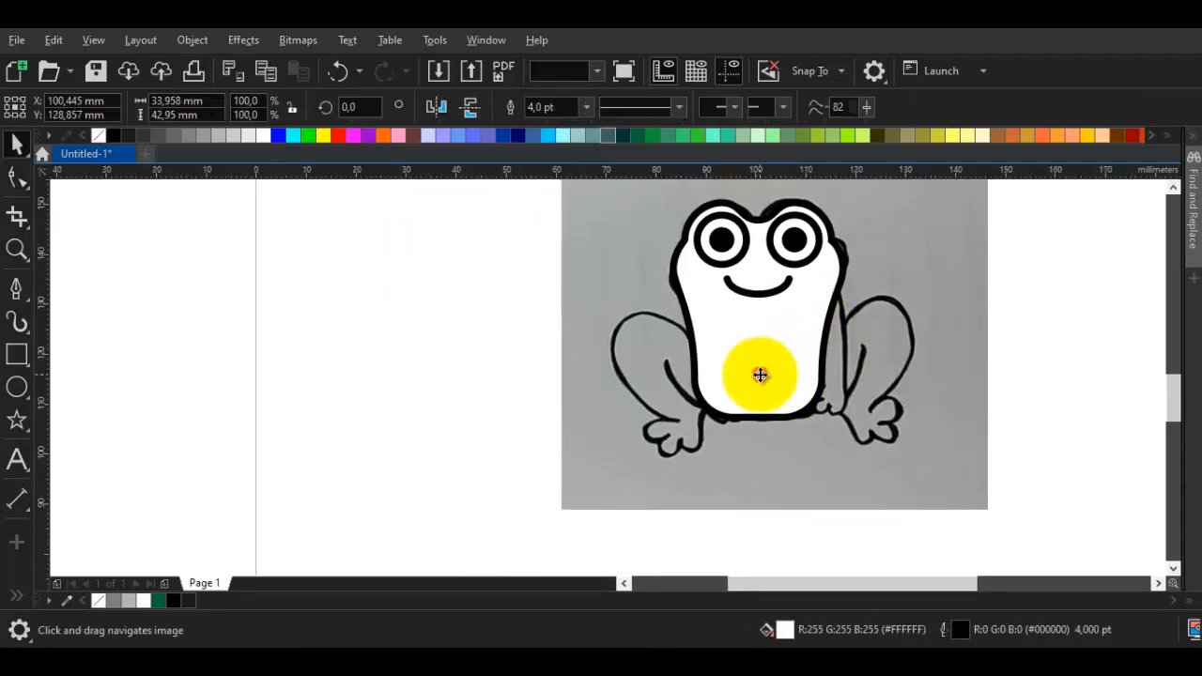
- Place a copy of the sketch bitmap to the left of the traced frog as an uncovered reference
left_click_drag(918, 350, 523, 352)
key("ctrl+z")
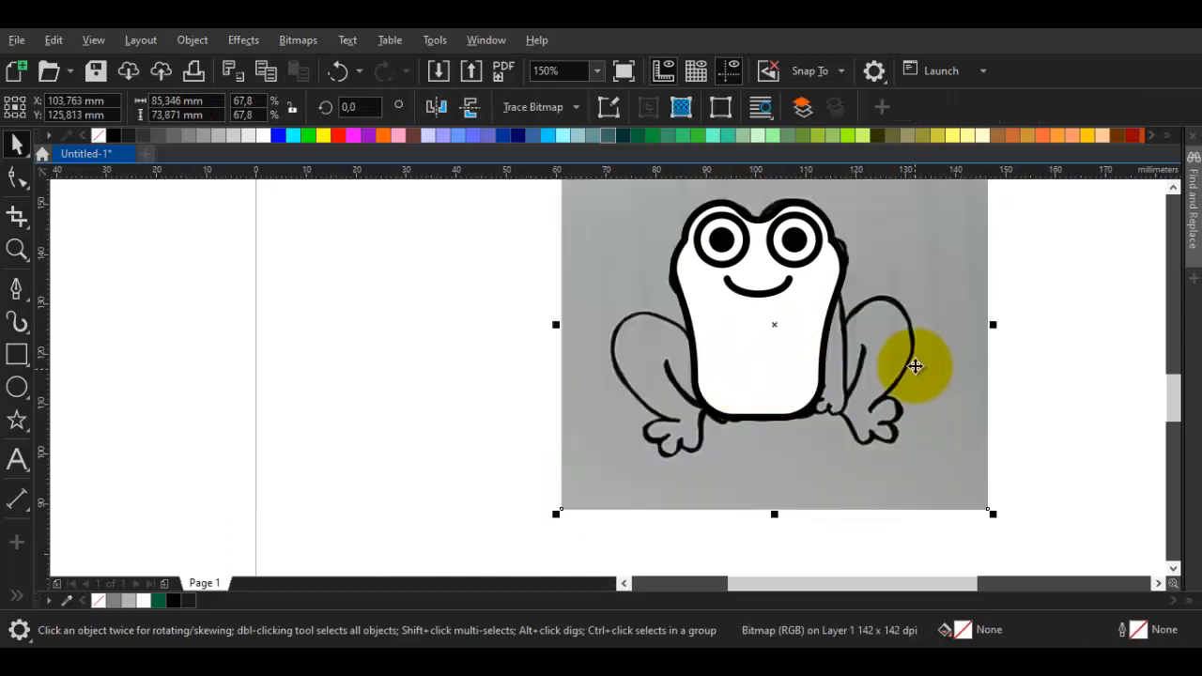
mouse_move(916, 366)
left_mouse_down()
mouse_move(720, 349)
mouse_move(530, 359)
left_mouse_up()
left_click(931, 357)
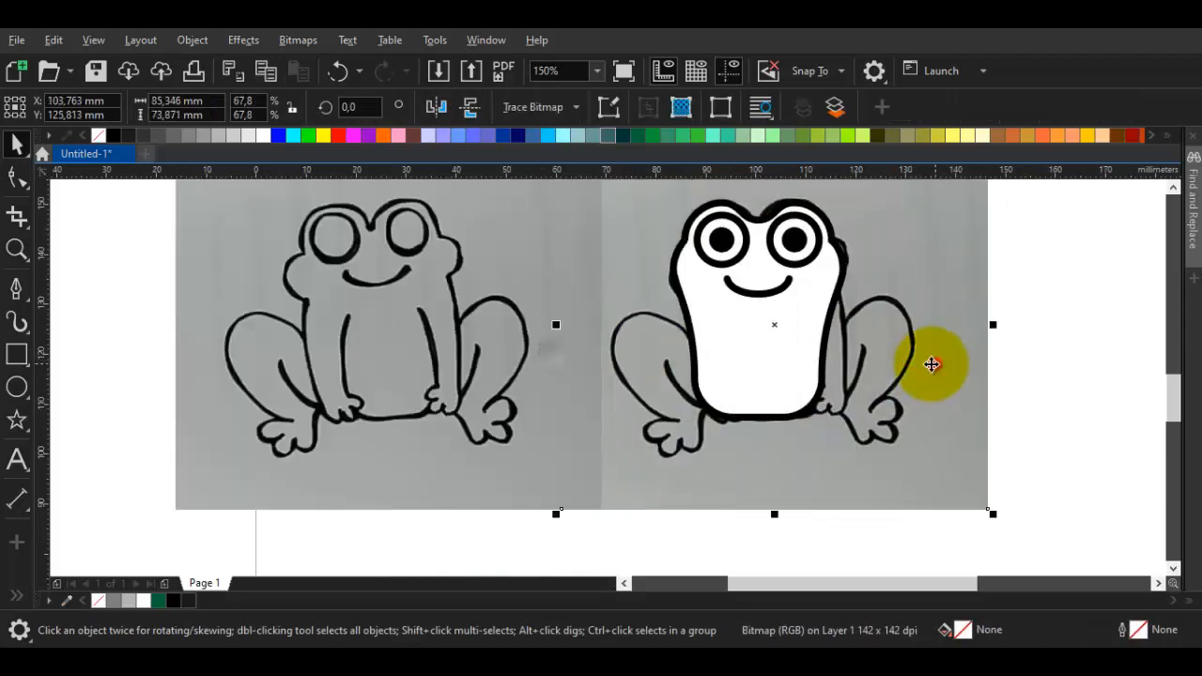
left_click(717, 354)
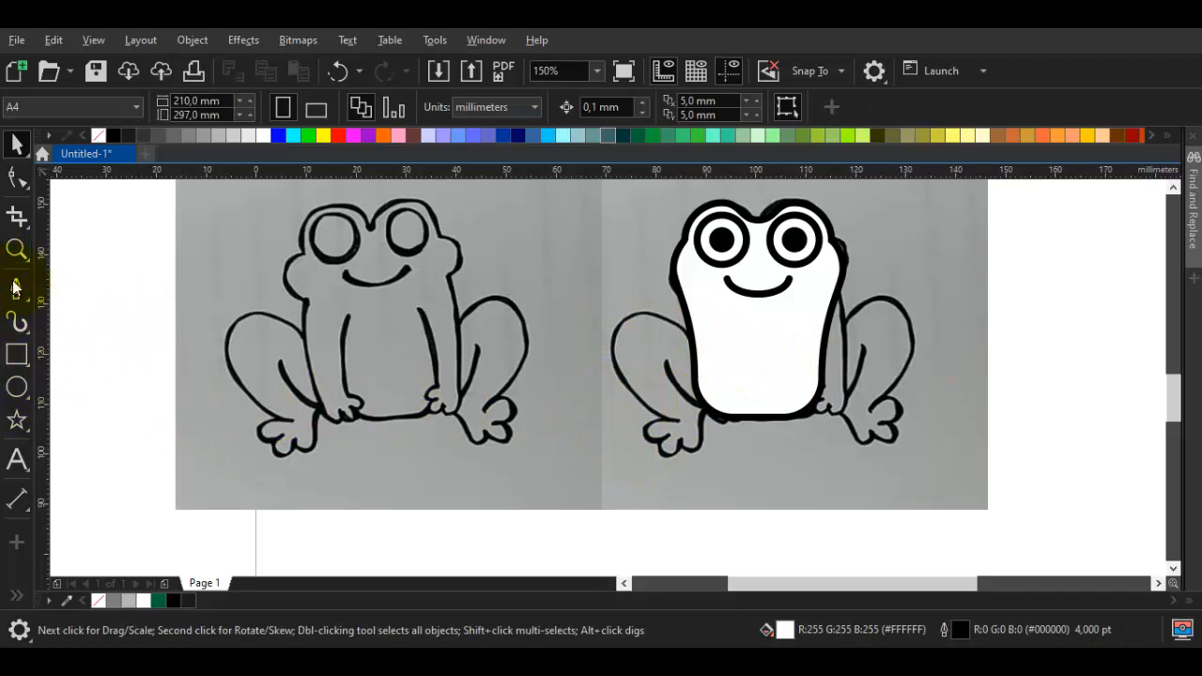
- Draw a rectangle about 9.8 by 21.3 mm over the frog's left-hand arm
left_click(16, 357)
scroll(679, 357, "up", 2)
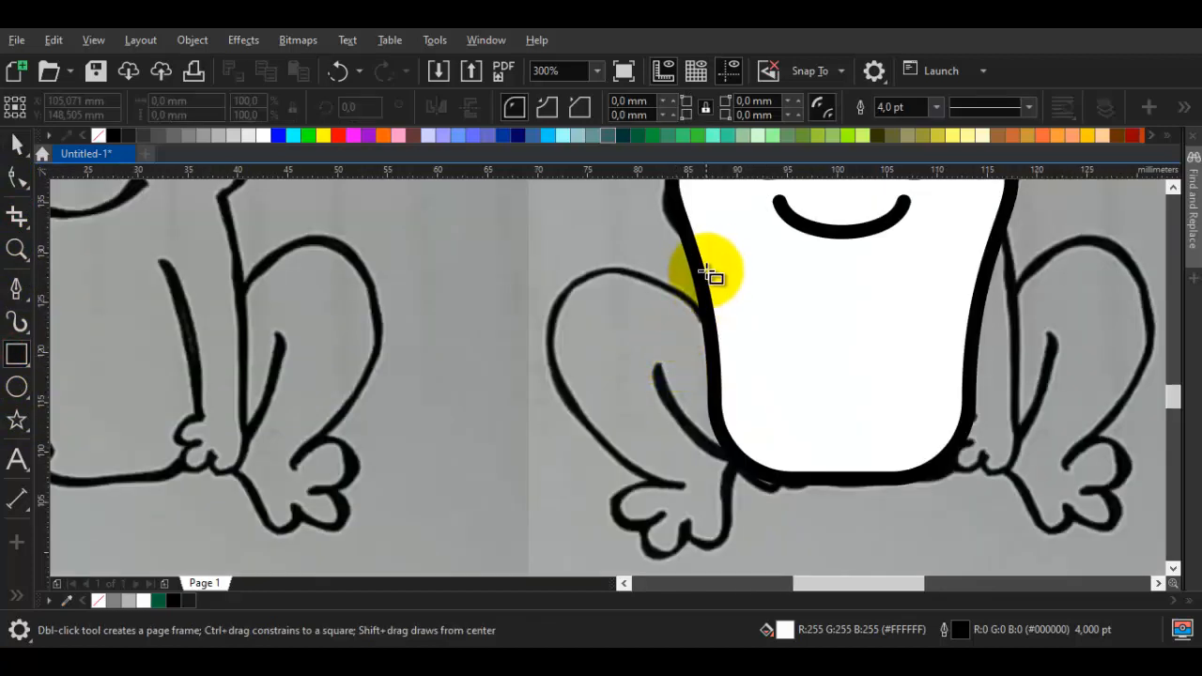
left_click_drag(691, 245, 723, 438)
key("space")
scroll(786, 480, "down", 1)
scroll(771, 497, "up", 1)
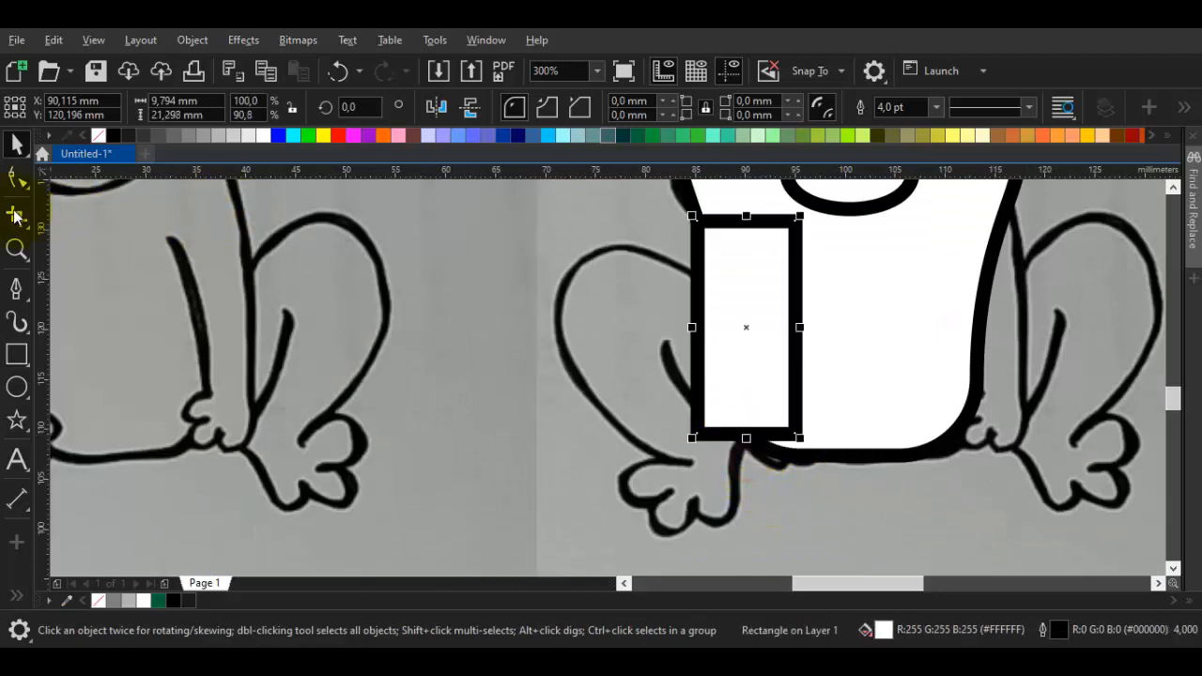
- Fully round the arm rectangle's ends, enlarge it, and tilt it about 11.3° over the sketched arm
left_click(17, 180)
left_click_drag(701, 222, 765, 193)
key("space")
left_click_drag(761, 372, 763, 393)
left_click_drag(797, 442, 800, 456)
left_click_drag(764, 322, 777, 326)
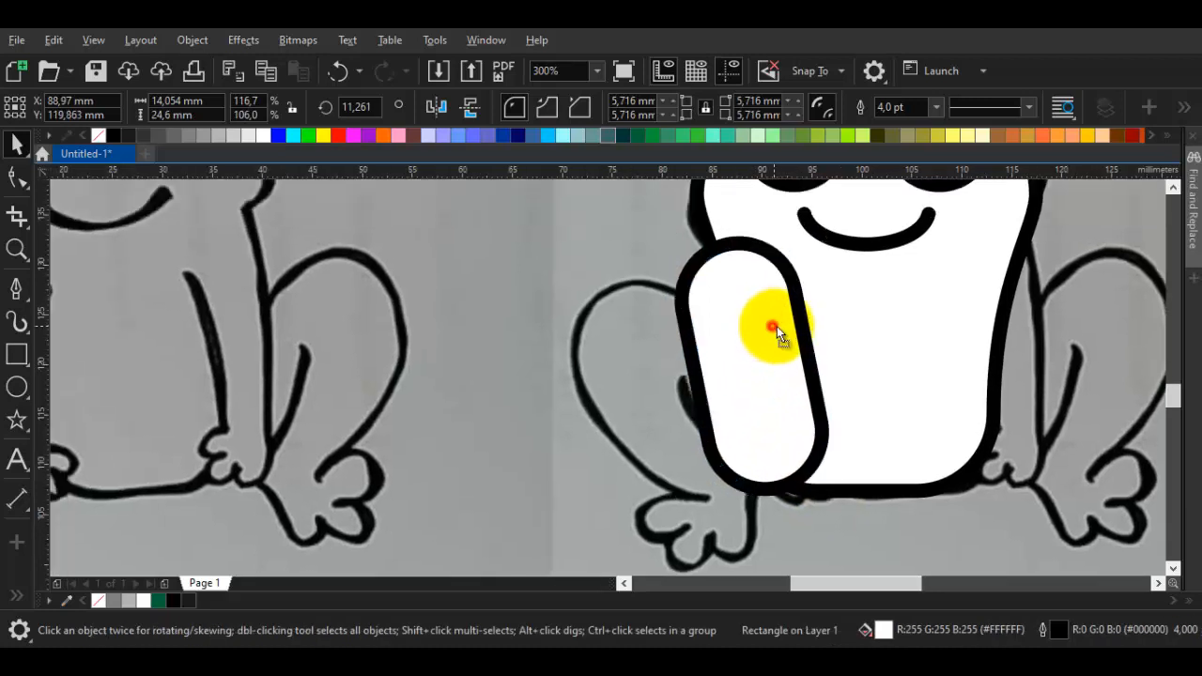
- Rotate the rounded arm shape closer to upright, and shift it to line up with the body's left edge
left_click(777, 326)
scroll(779, 328, "down", 3)
scroll(780, 321, "up", 3)
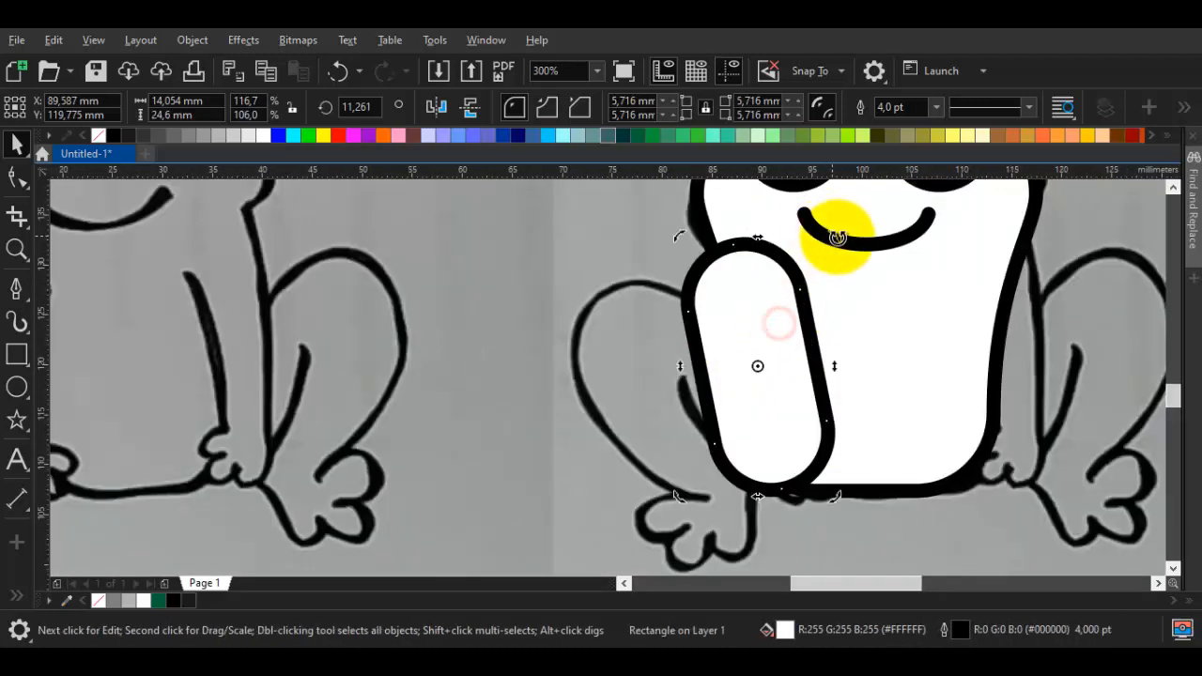
left_click_drag(832, 234, 853, 252)
mouse_move(785, 387)
left_mouse_down()
mouse_move(792, 380)
mouse_move(778, 379)
left_mouse_up()
- Weld the rounded arm shape to the body, and open the combined outline for node editing
left_click(872, 371, "shift")
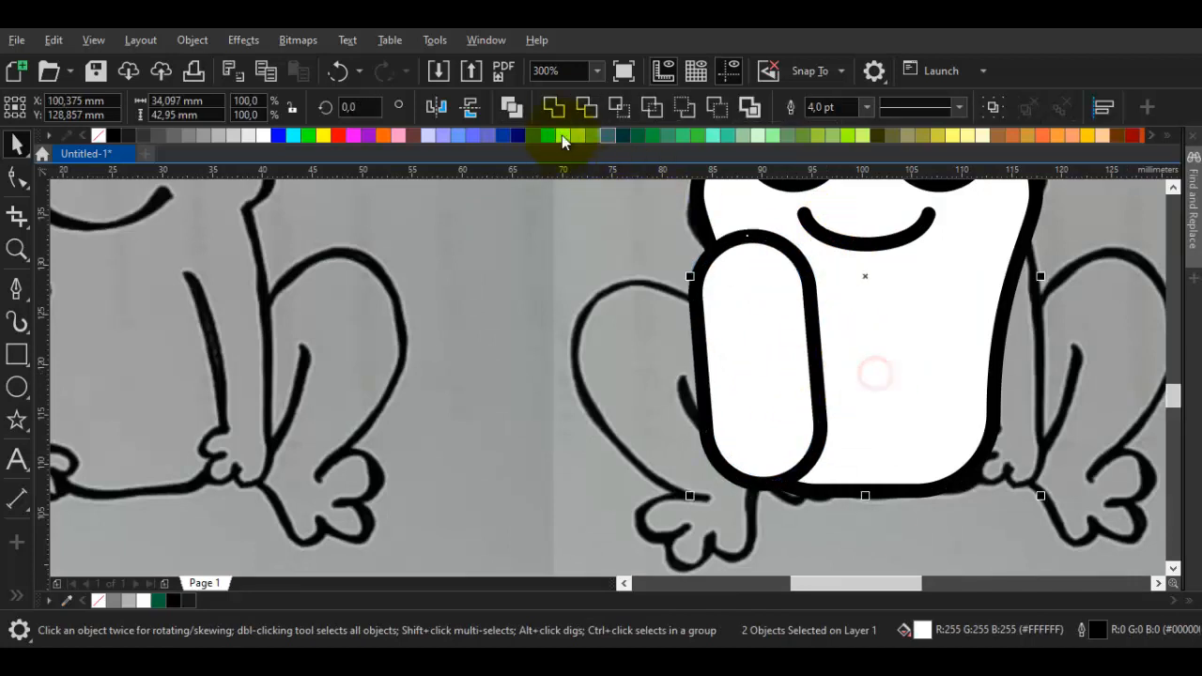
left_click(560, 110)
double_click(779, 357)
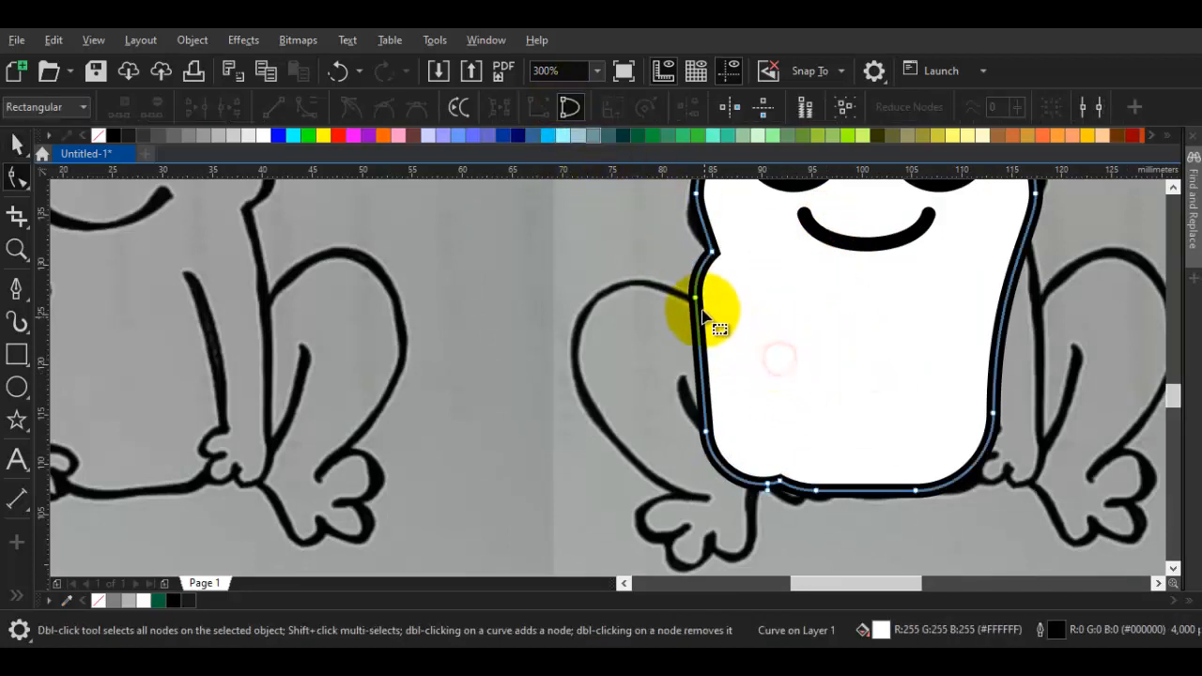
- Delete the extra nodes along the outer left edge of the body to smooth it
left_click(710, 415)
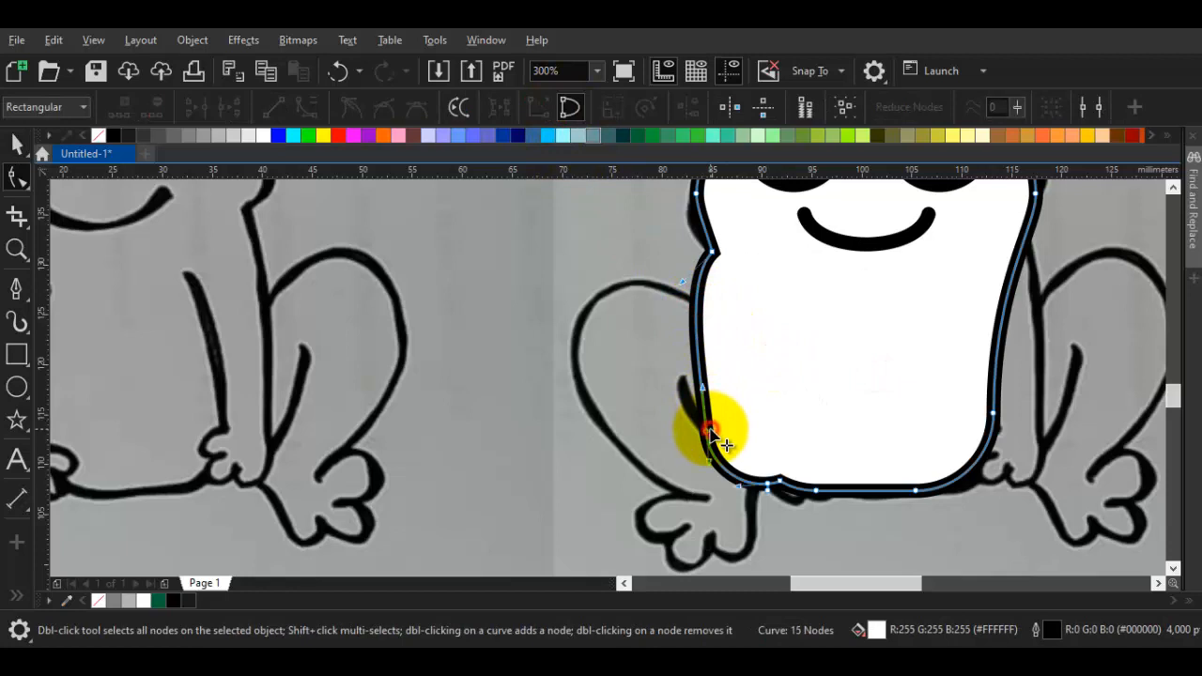
double_click(711, 429)
key("Escape")
key("space")
scroll(786, 469, "down", 1)
- Delete the extra node on the body's lower edge where the arm shape joins, and switch to the Pen tool
double_click(814, 434)
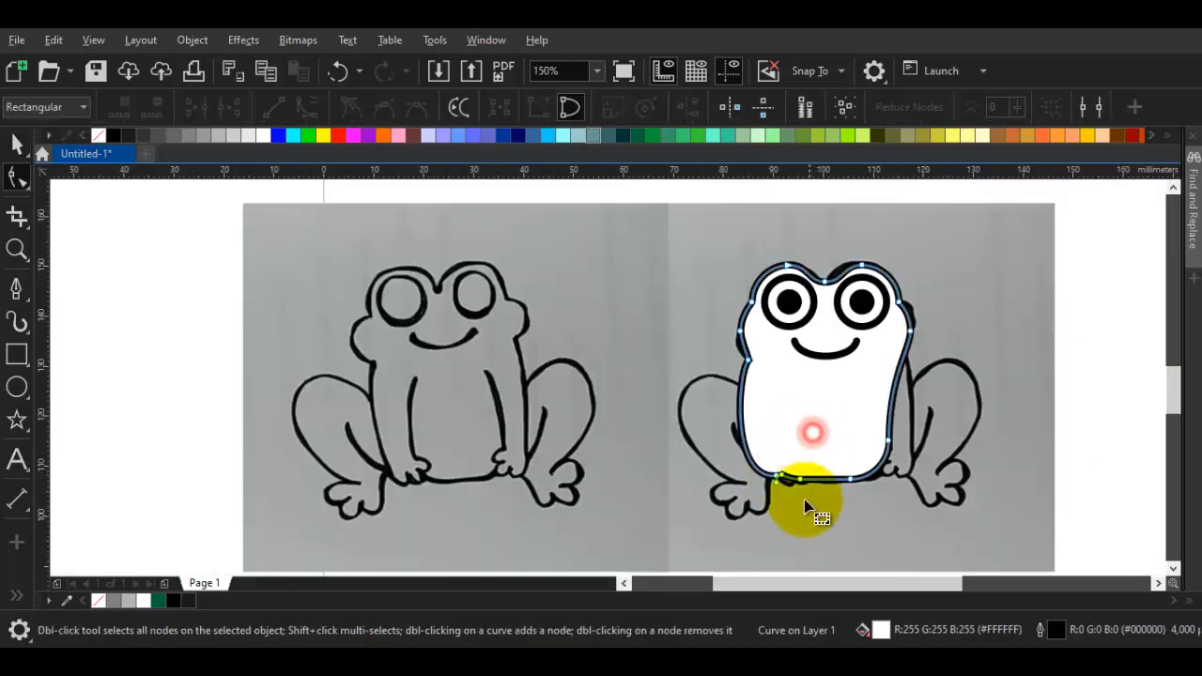
scroll(804, 508, "up", 2)
double_click(740, 434)
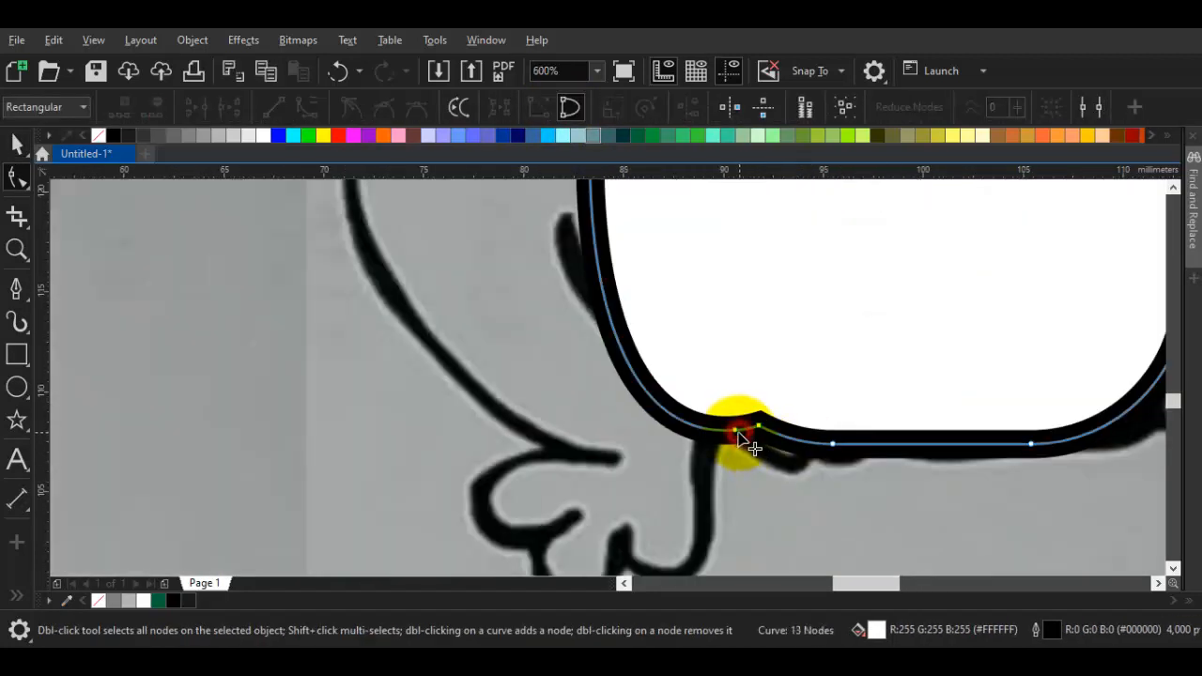
double_click(739, 435)
scroll(741, 441, "down", 1)
key("F5")
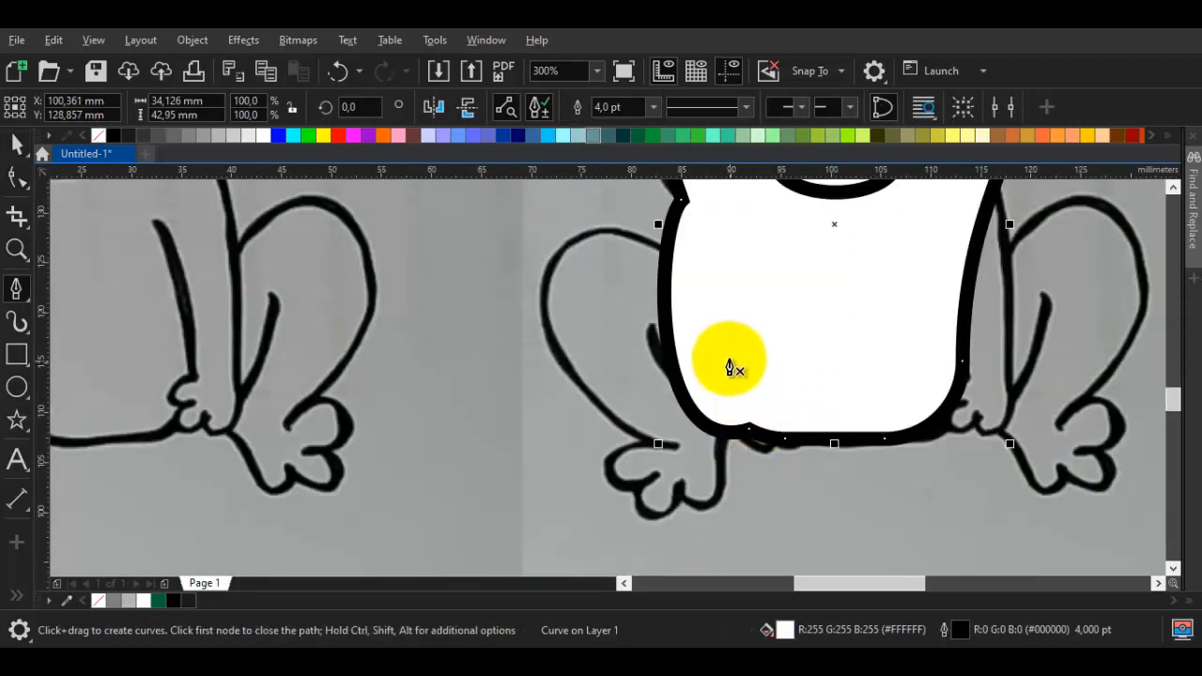
- Make a horizontally mirrored copy of the whole body outline beside the original
scroll(745, 371, "down", 1)
key("space")
left_click(773, 351)
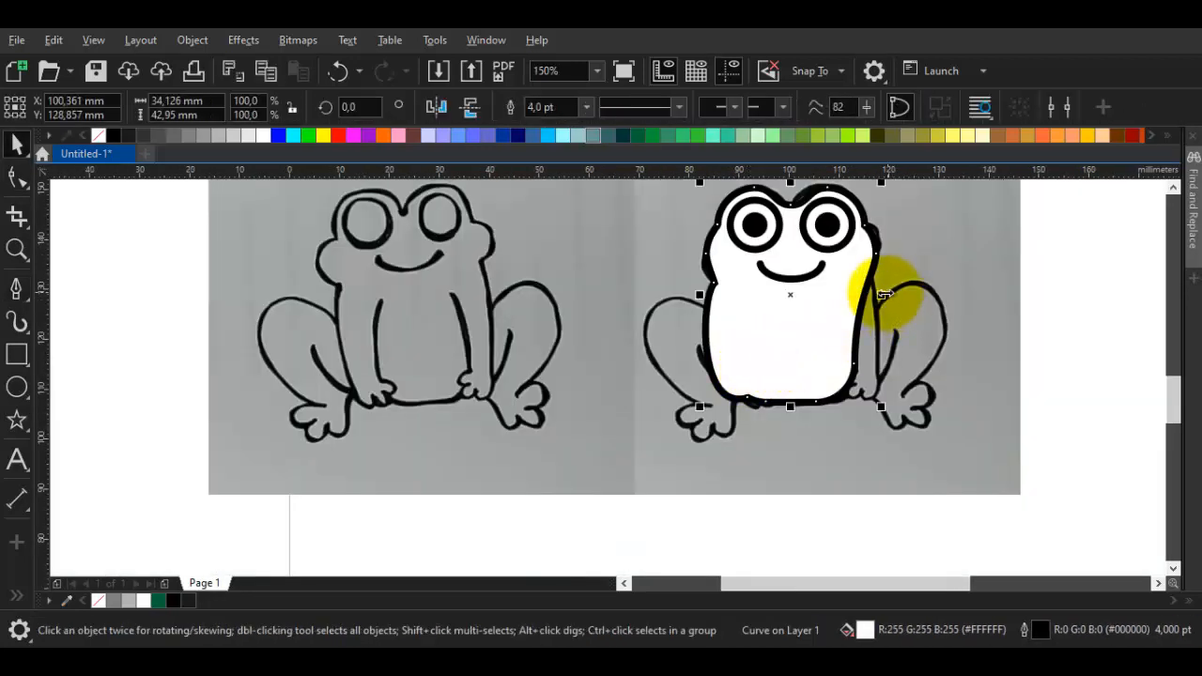
left_click_drag(883, 297, 1102, 305)
right_click(761, 309)
- Move the mirrored copy onto the original body so the notches between the eyes align, and weld the two outlines
scroll(798, 411, "up", 1)
left_click(822, 343)
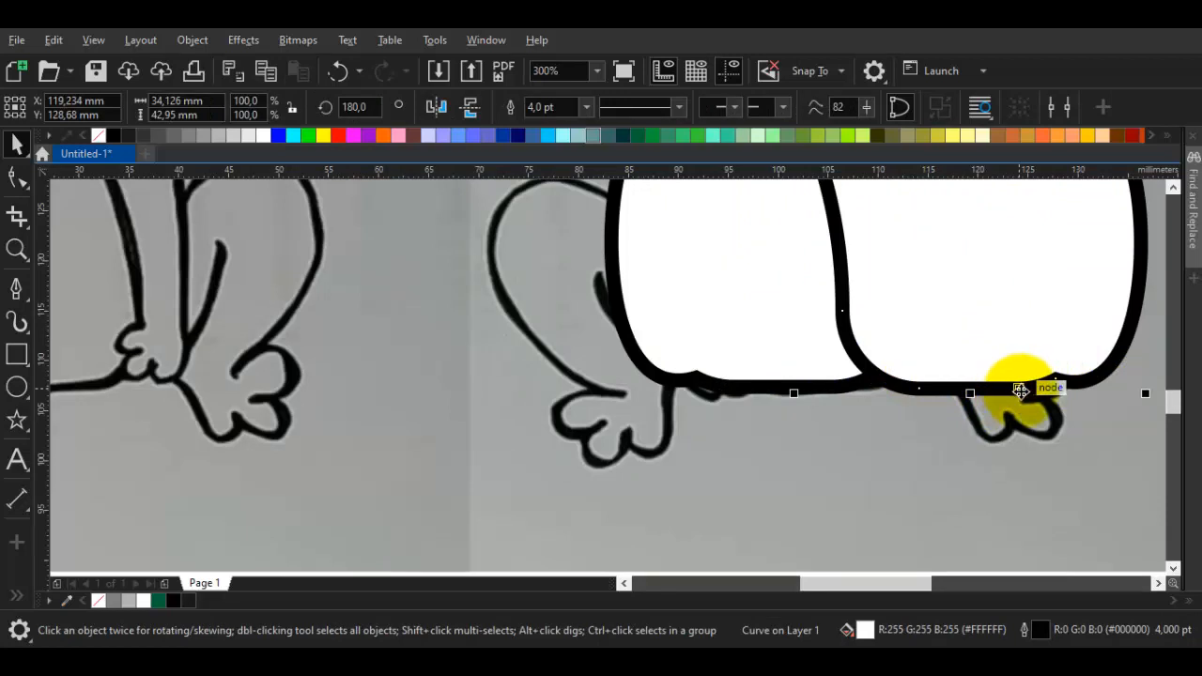
left_click_drag(1005, 346, 1077, 349)
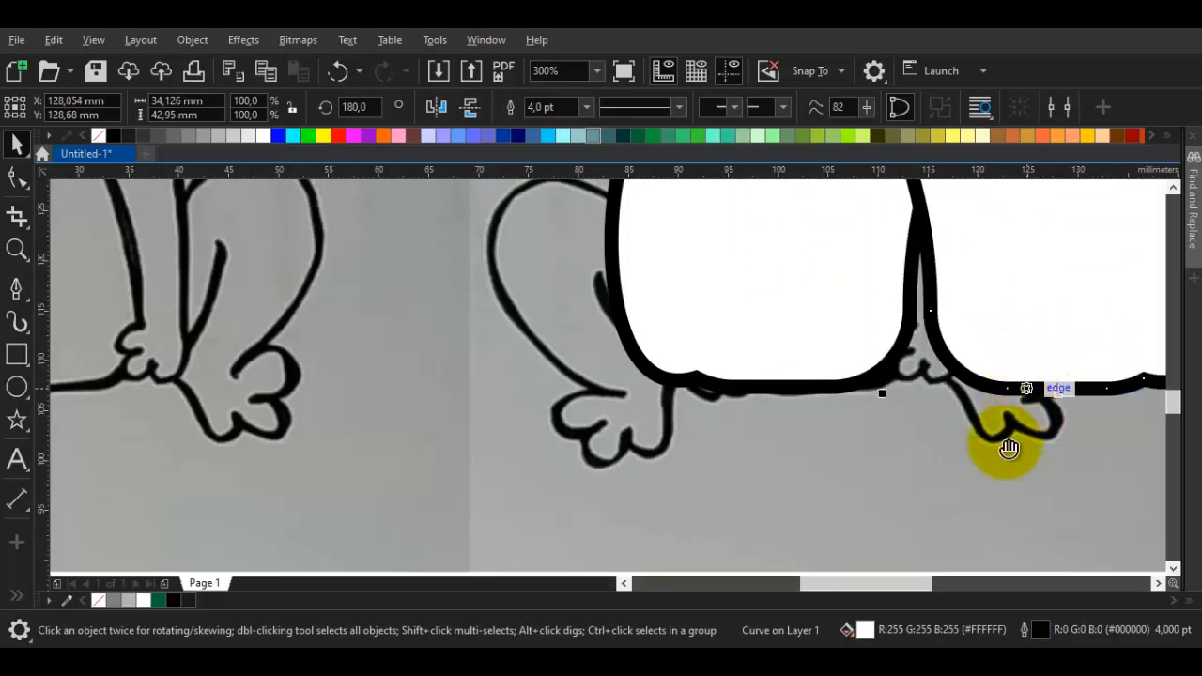
left_click_drag(1009, 449, 927, 497)
scroll(926, 488, "down", 1)
scroll(921, 321, "up", 1)
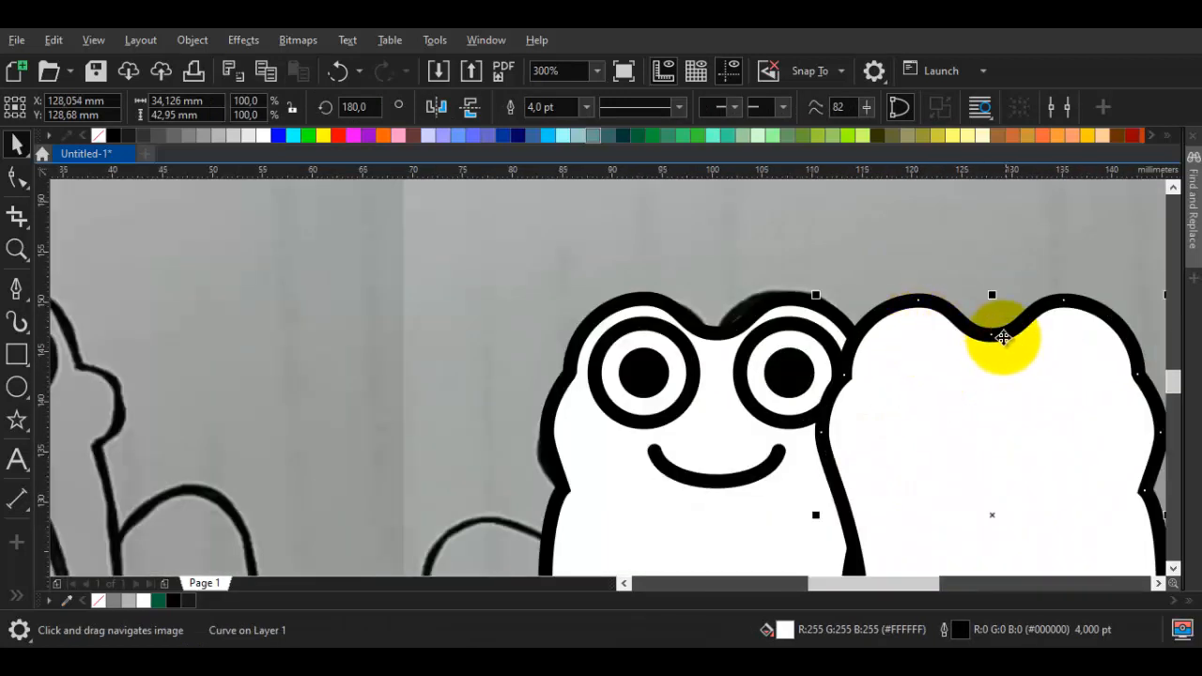
left_click_drag(986, 337, 716, 336)
left_click(554, 542, "shift")
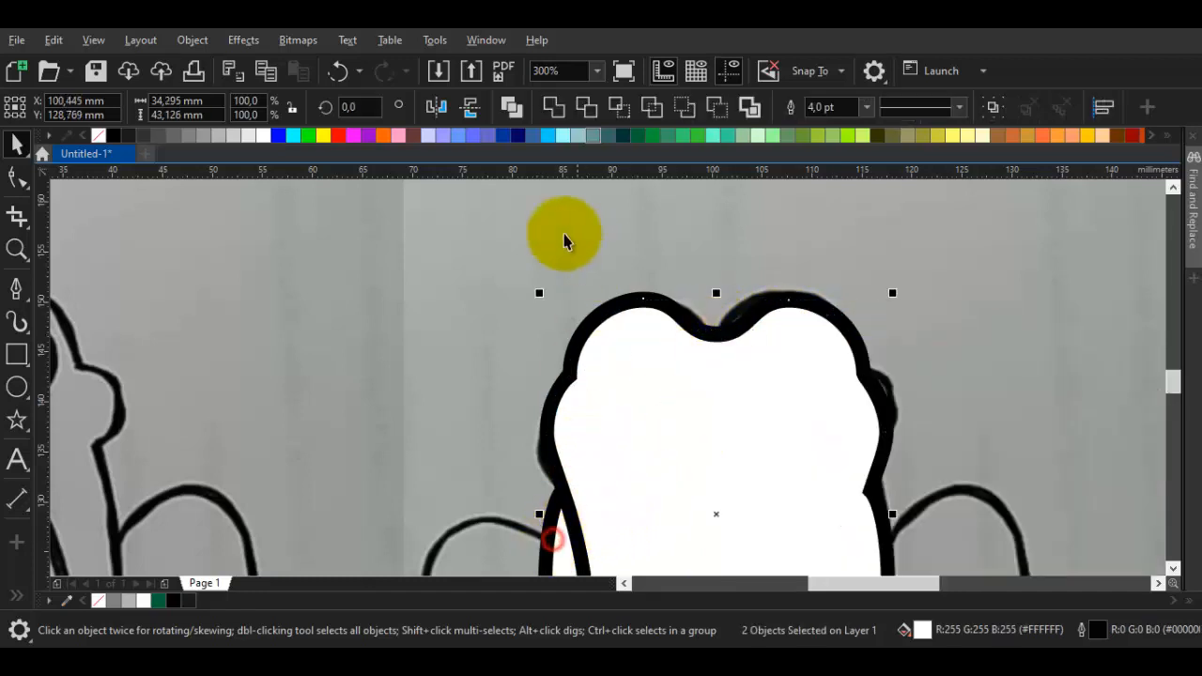
left_click(555, 107)
- Delete the extra nodes on the welded body's lower edge, leaving one shallow curve between the two arm notches
scroll(628, 430, "down", 1)
double_click(650, 511)
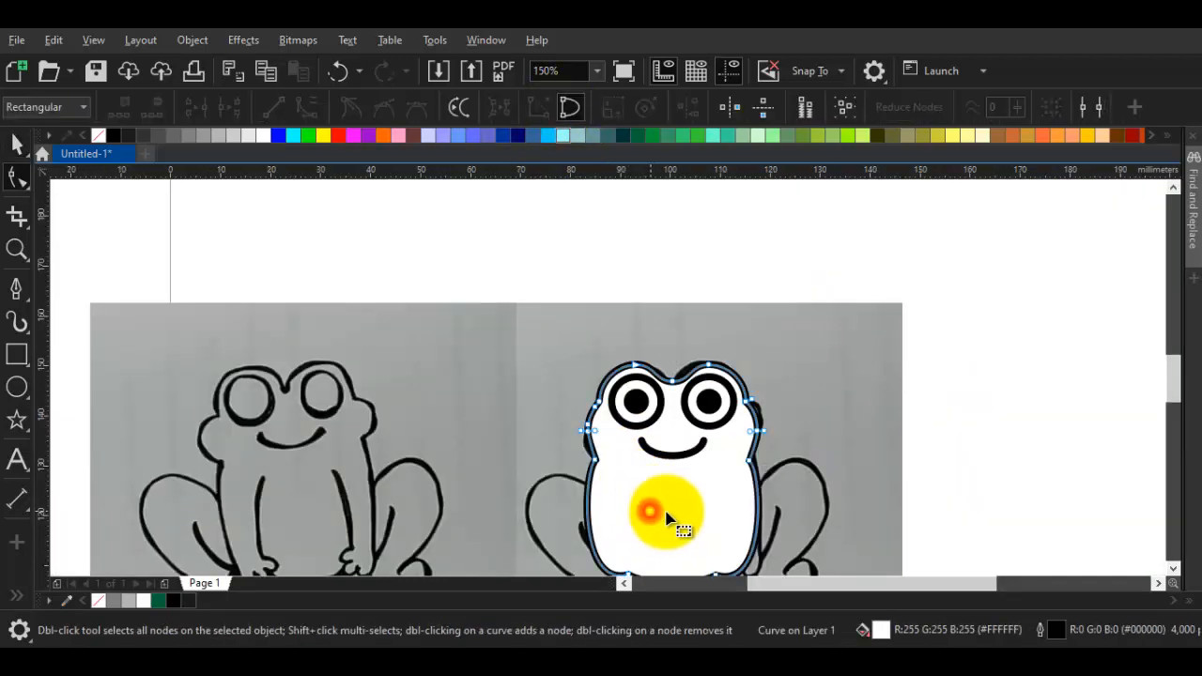
left_click_drag(671, 523, 689, 349)
scroll(684, 421, "up", 1)
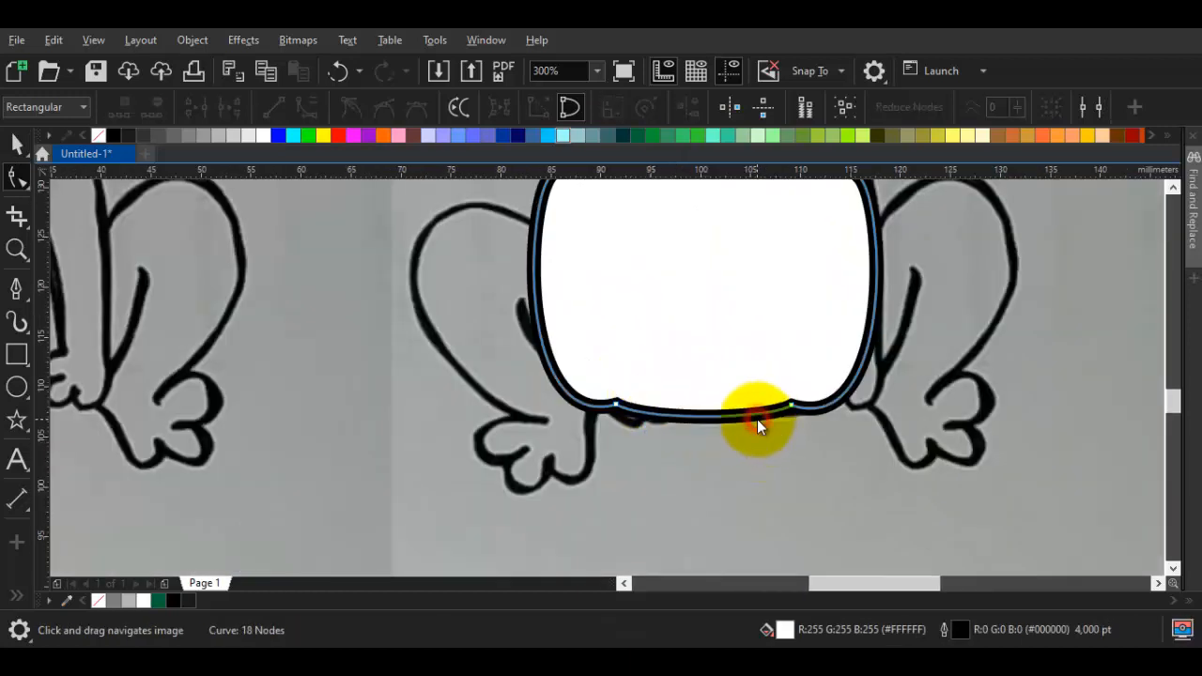
key("space")
- Move the sketch image out from behind the frog to check the clean outline, and undo the move
scroll(757, 419, "down", 1)
left_click_drag(873, 422, 440, 384)
left_click(939, 428)
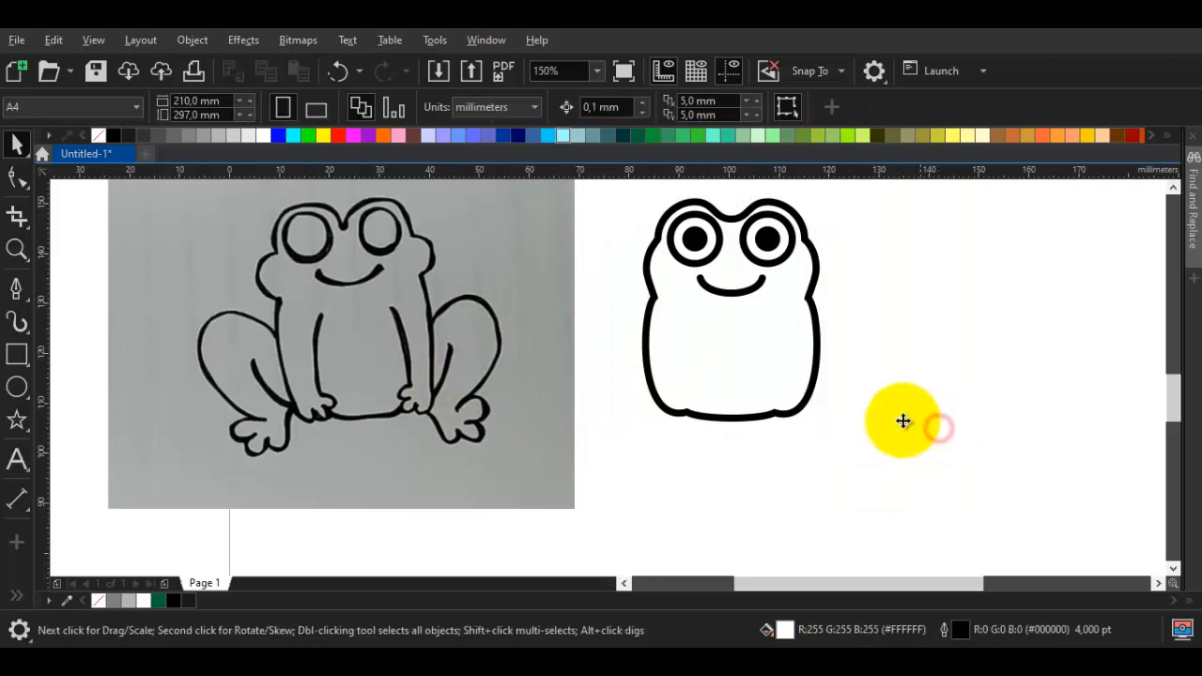
key("ctrl+z")
- Draw the left inner arm line with the Pen tool, about 2 by 16 mm, curving down to the lower left notch
scroll(741, 384, "up", 1)
key("Escape")
left_click_drag(693, 397, 742, 415)
key("p")
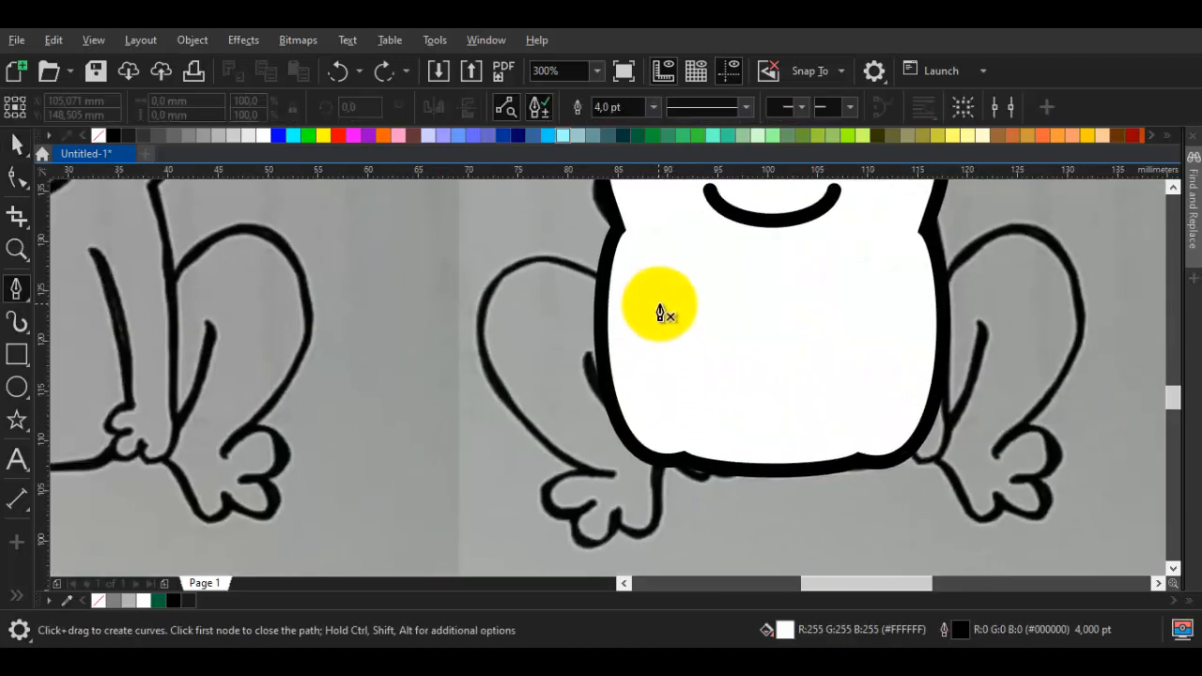
left_click_drag(664, 302, 639, 380)
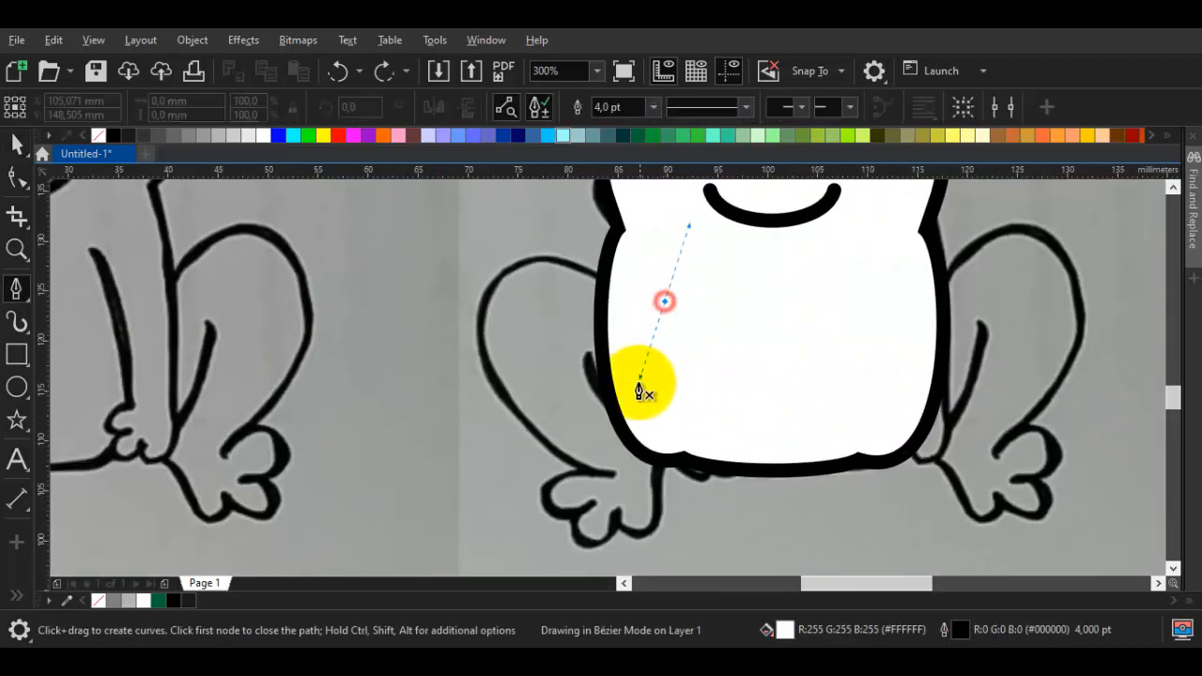
left_click(684, 459)
key("Escape")
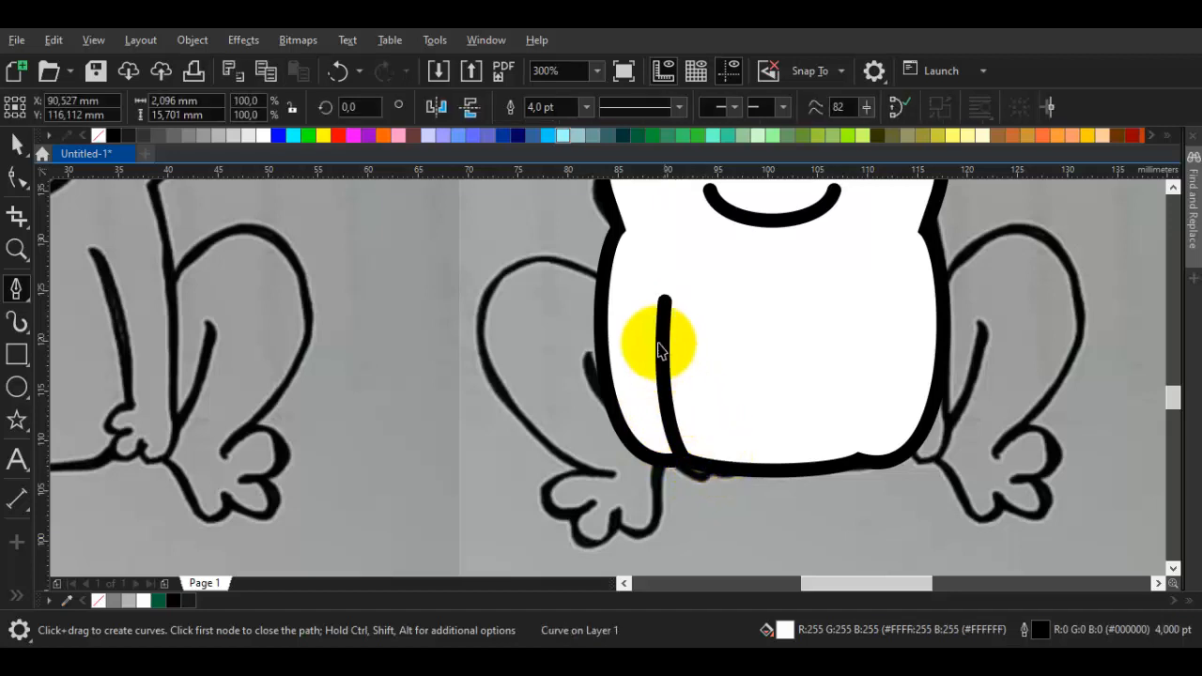
- Make a mirrored copy of the inner arm line and place it at the lower right notch of the body
key("space")
left_click(667, 371)
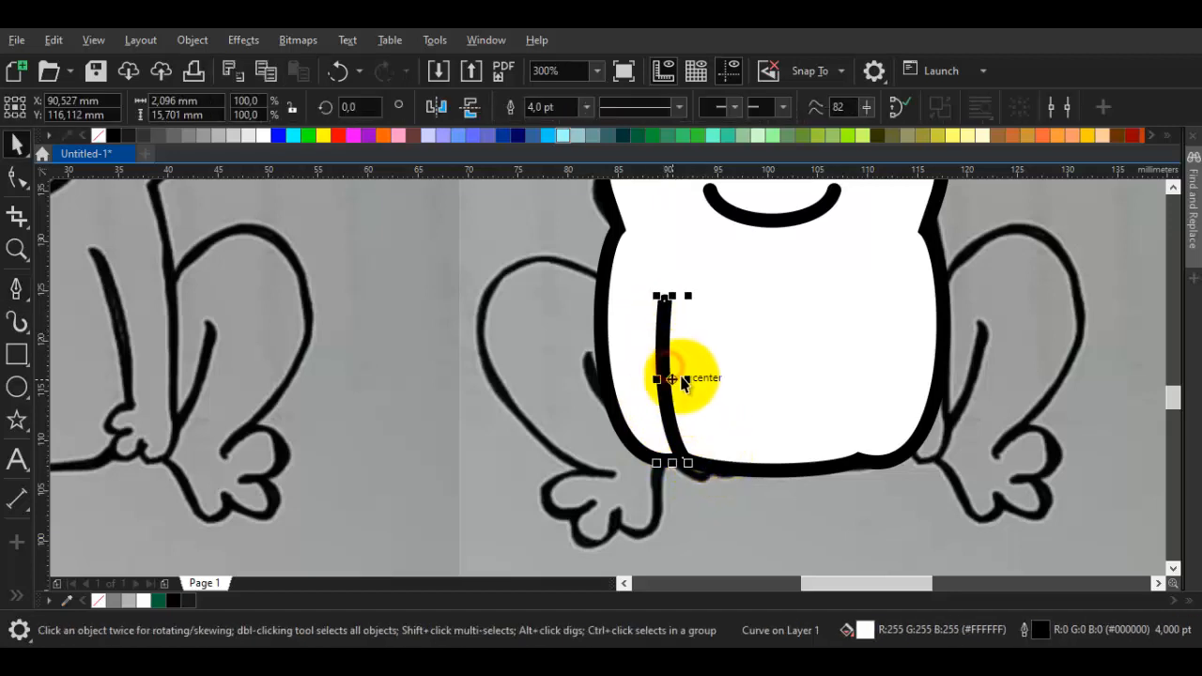
mouse_move(693, 379)
left_mouse_down()
mouse_move(665, 382)
mouse_move(669, 413)
left_mouse_up()
left_click_drag(665, 457, 865, 458)
- Move the sketch image aside to review the body with both arm lines, and undo the move
scroll(865, 458, "down", 2)
left_click(975, 485)
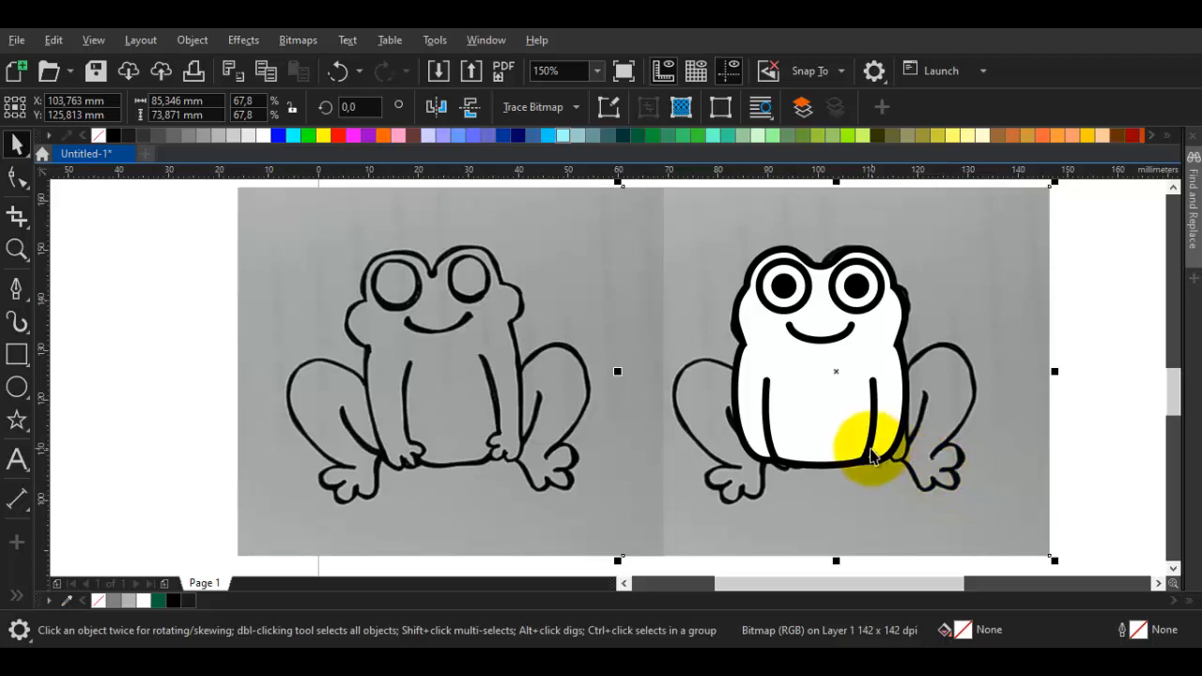
left_click_drag(988, 467, 561, 467)
left_click(1038, 506)
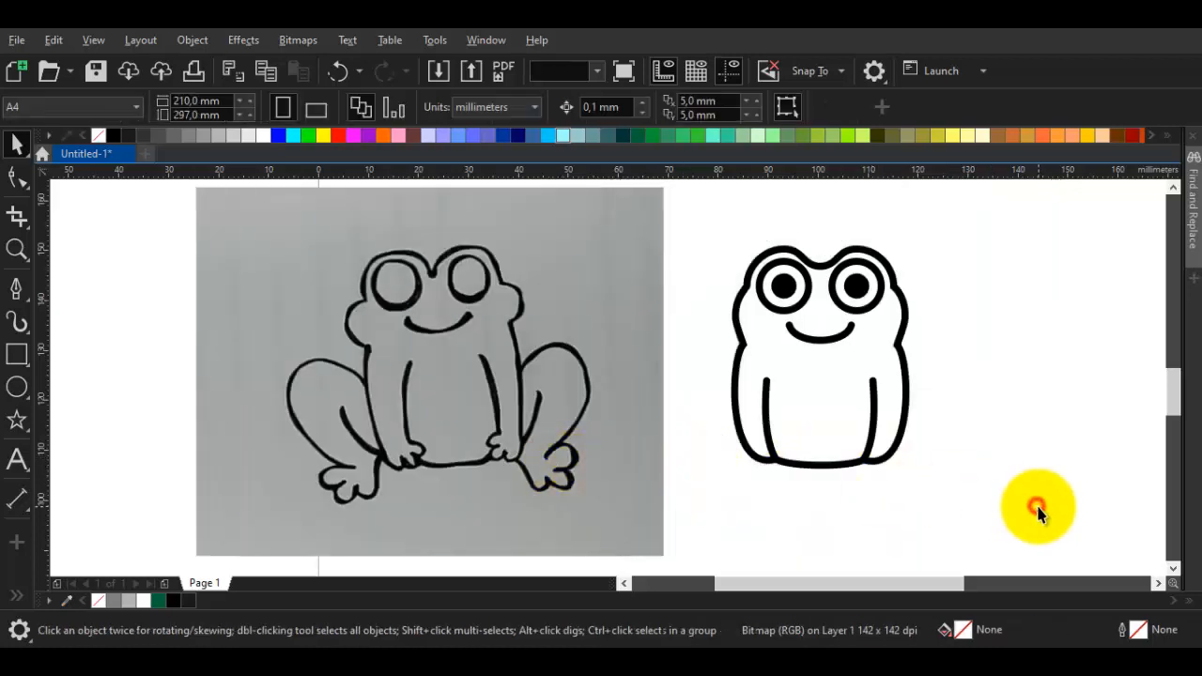
key("ctrl+z")
- Pull the middle of the body's lower edge slightly downward to give the belly a rounder curve
scroll(845, 460, "up", 2)
left_click(827, 447)
double_click(827, 447)
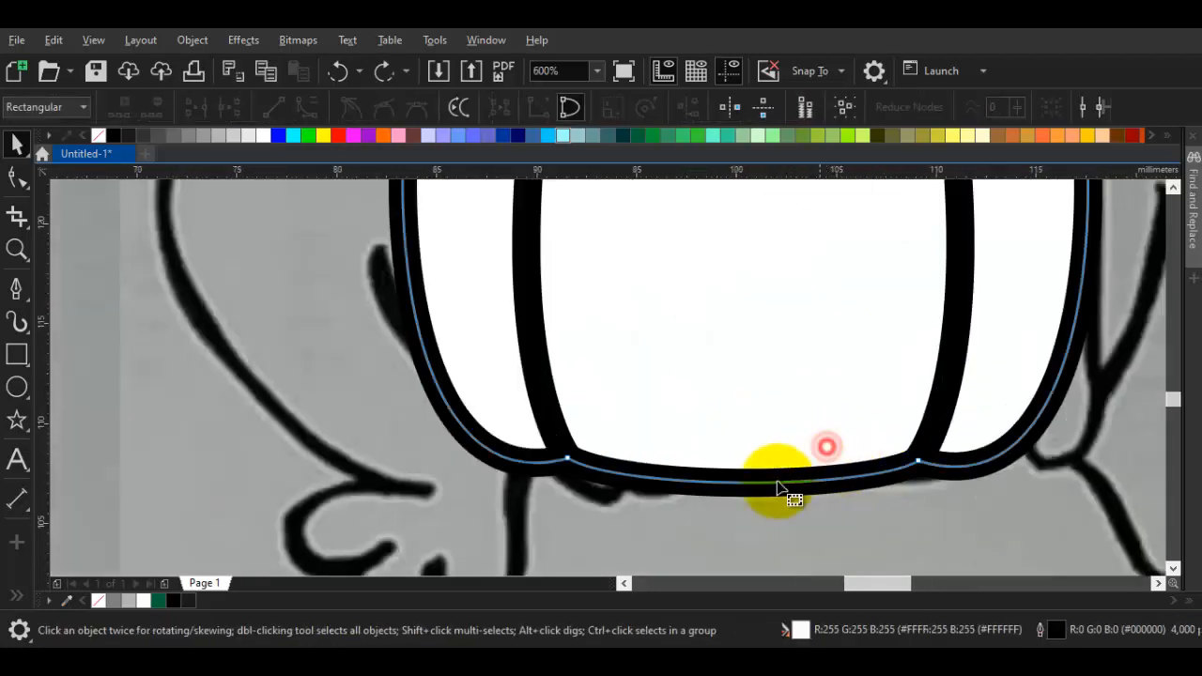
left_click_drag(738, 488, 811, 474)
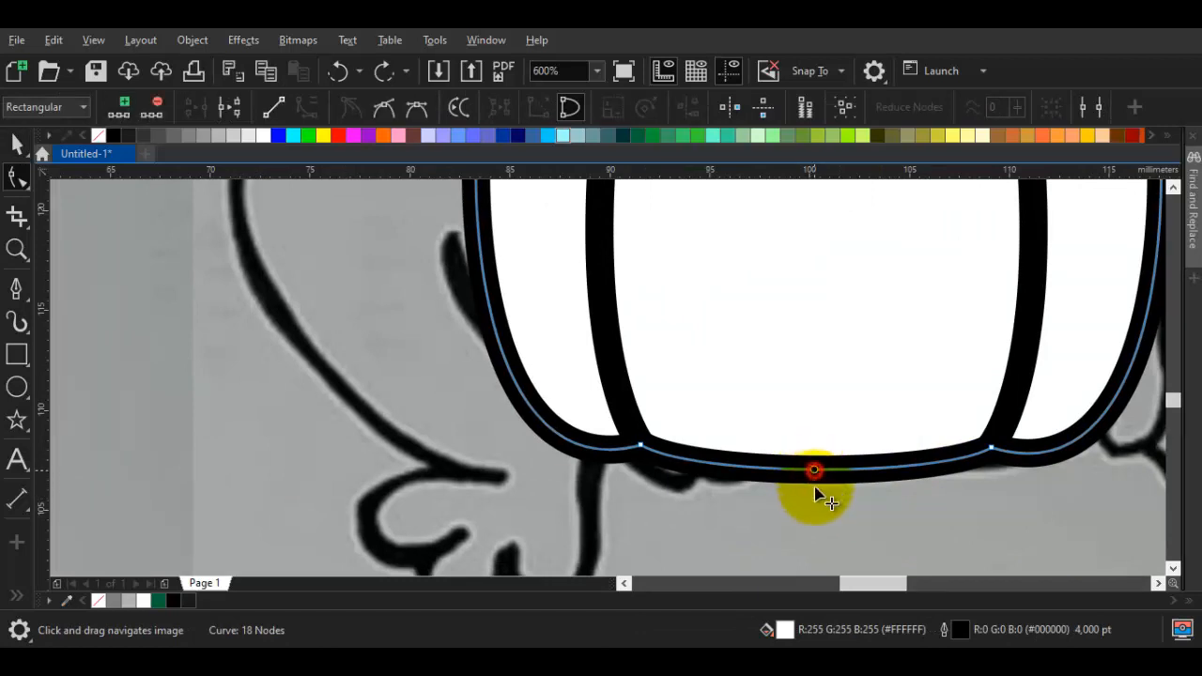
left_click_drag(813, 498, 888, 461)
scroll(836, 506, "down", 2)
key("space")
- Trace the left thigh with the Pen tool as a closed, rounded shape overlapping the body
key("Escape")
key("p")
scroll(771, 411, "up", 2)
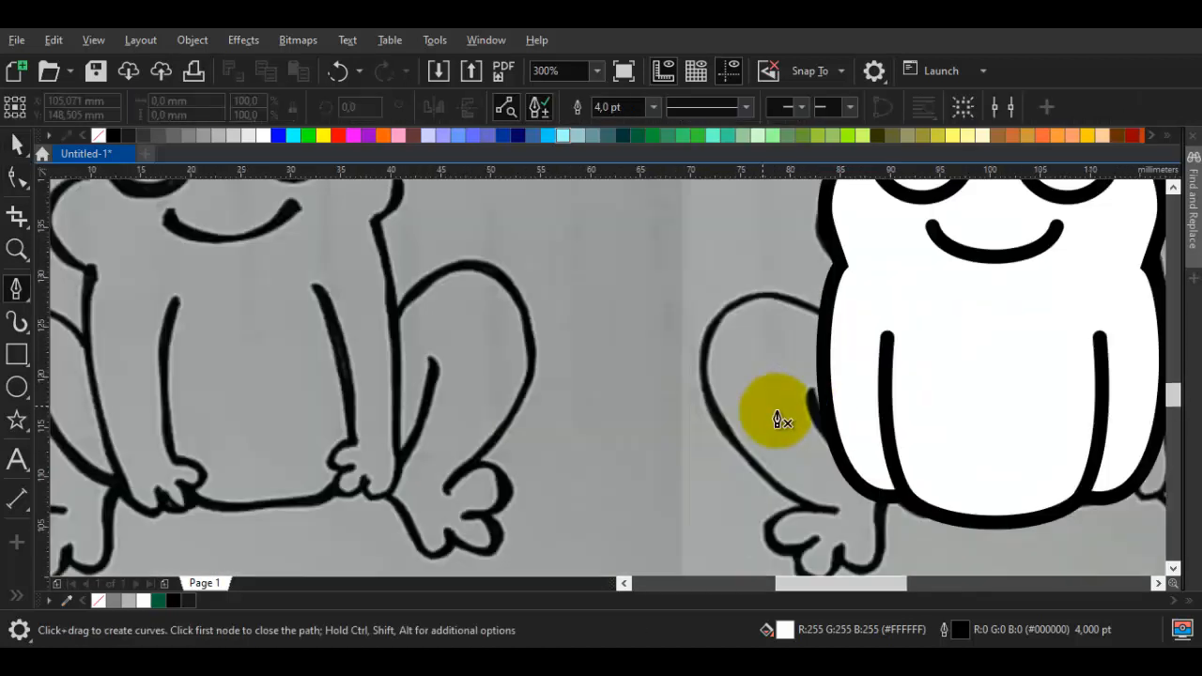
left_click_drag(865, 416, 700, 198)
left_click_drag(771, 489, 927, 520)
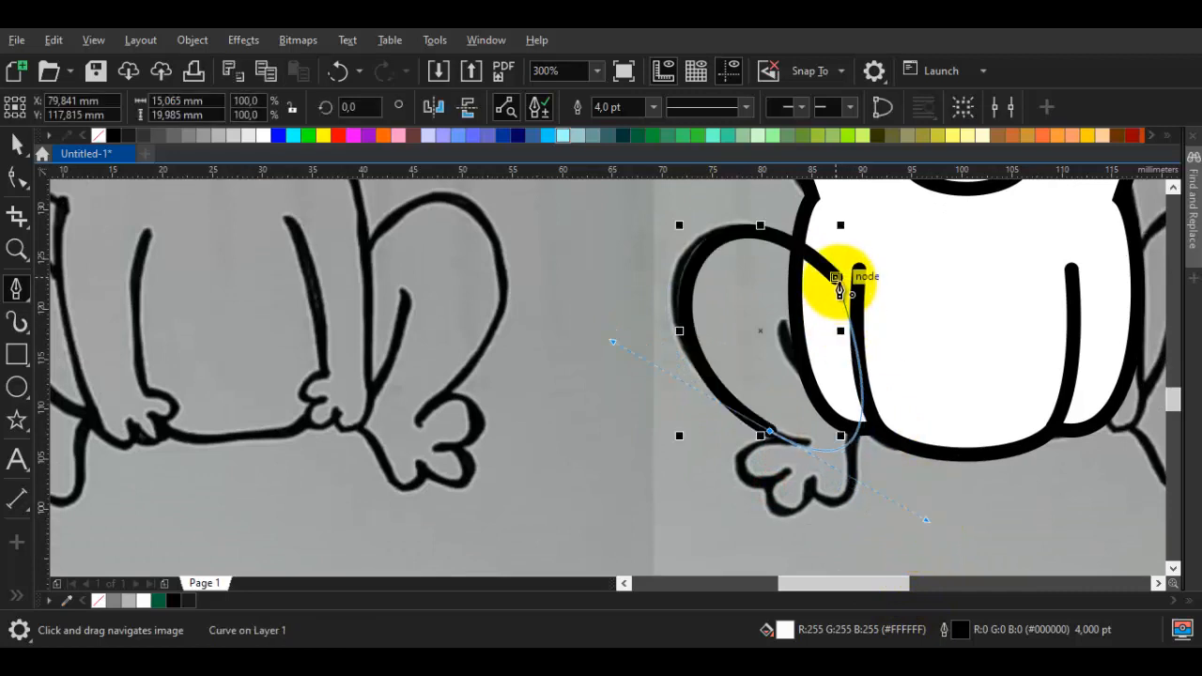
left_click_drag(838, 278, 887, 329)
- Draw a closed, egg-shaped foot with the Pen tool over the lower end of the left thigh
left_click_drag(859, 430, 935, 516)
key("space")
key("space")
left_click_drag(834, 410, 663, 516)
left_click_drag(832, 410, 788, 326)
- Reshape the foot by its nodes to fit the sketched foot, about 11 by 15 mm overall
key("space")
double_click(810, 468)
left_click_drag(792, 520, 689, 507)
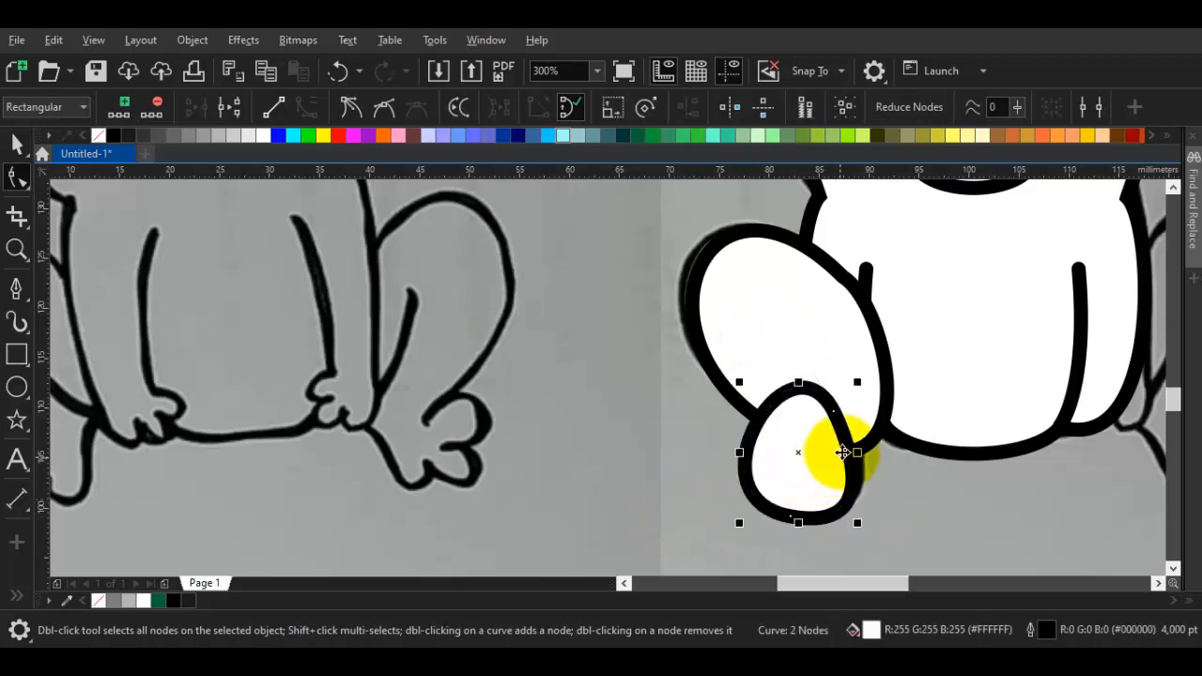
left_click_drag(833, 416, 864, 406)
- Weld the foot to the thigh, and order the combined left leg behind the body
key("space")
left_click(739, 297, "shift")
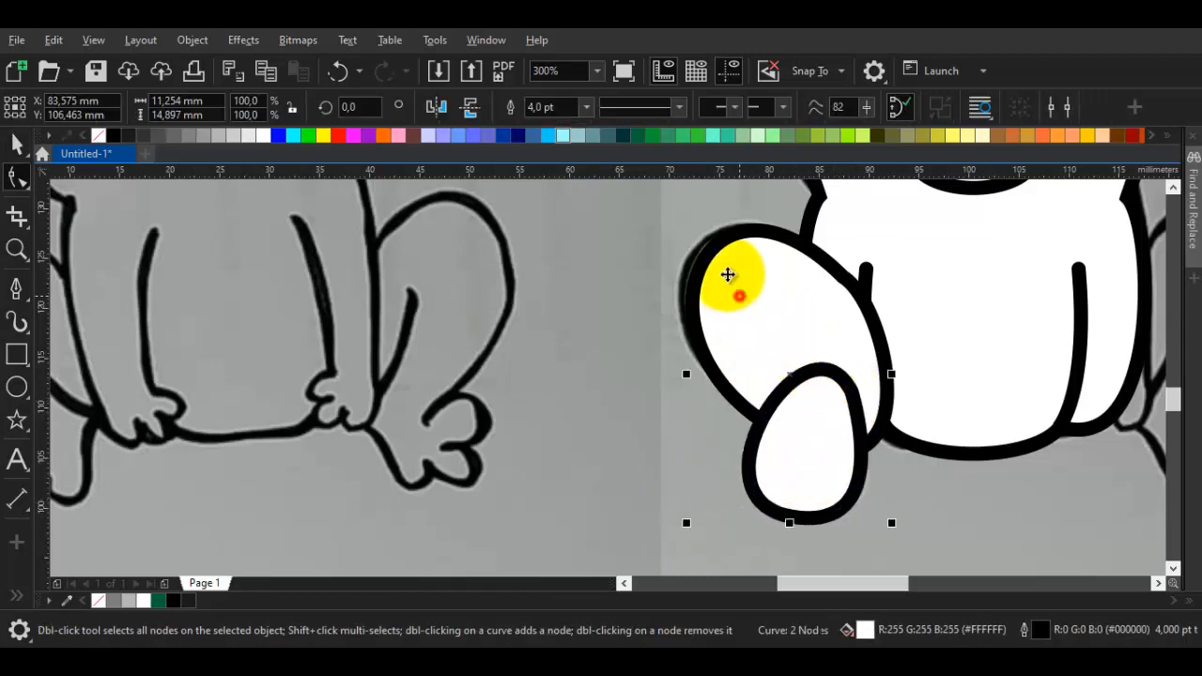
left_click(553, 108)
right_click(779, 335)
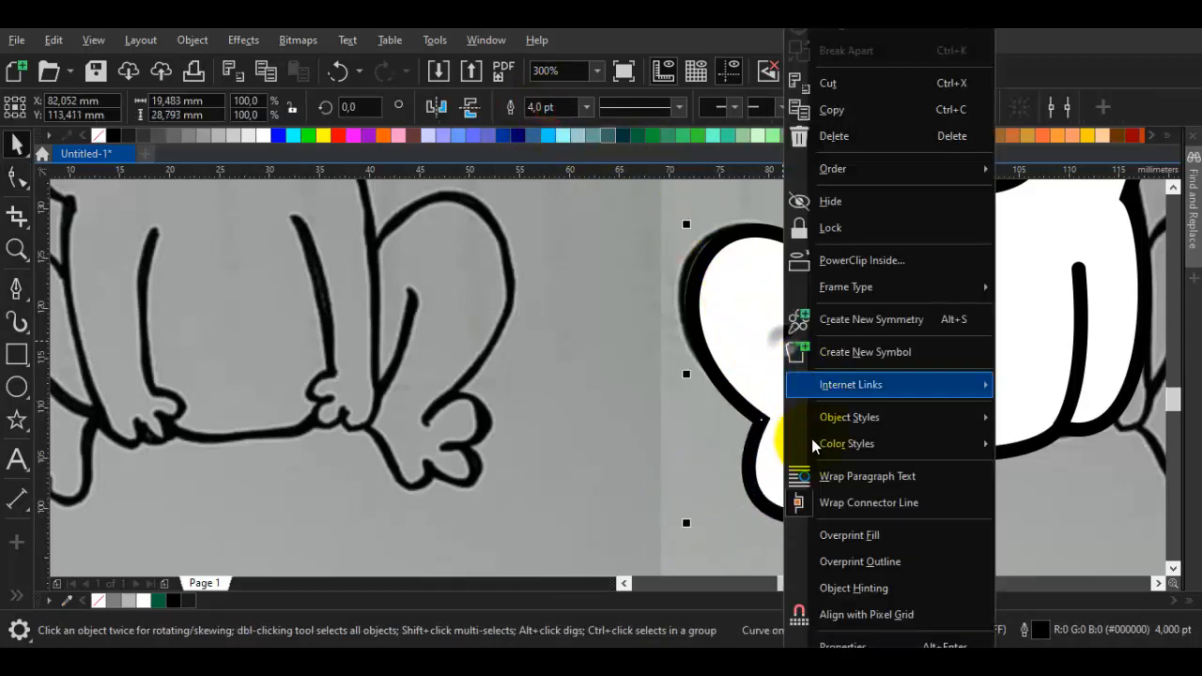
mouse_move(833, 168)
left_click(676, 348)
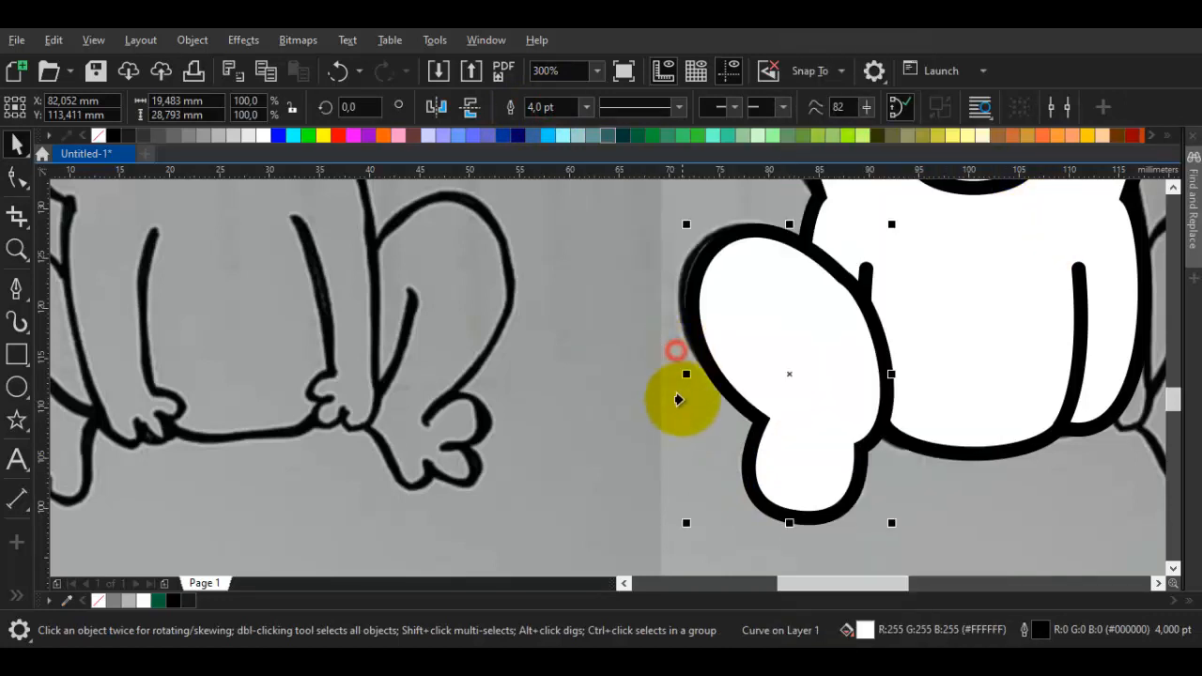
left_click(704, 429)
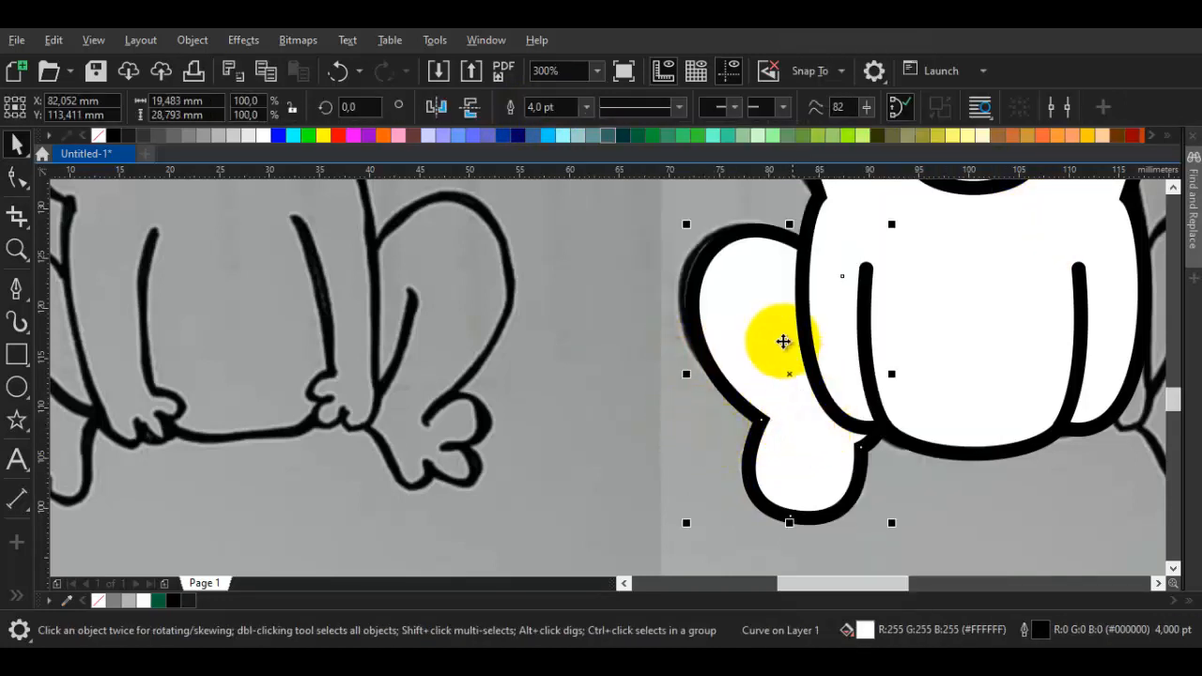
- Shift the left leg slightly up toward the body, and smooth its inner edge by removing the junction node and adjusting the curve
left_click_drag(752, 281, 757, 275)
scroll(787, 373, "down", 1)
scroll(799, 416, "up", 1)
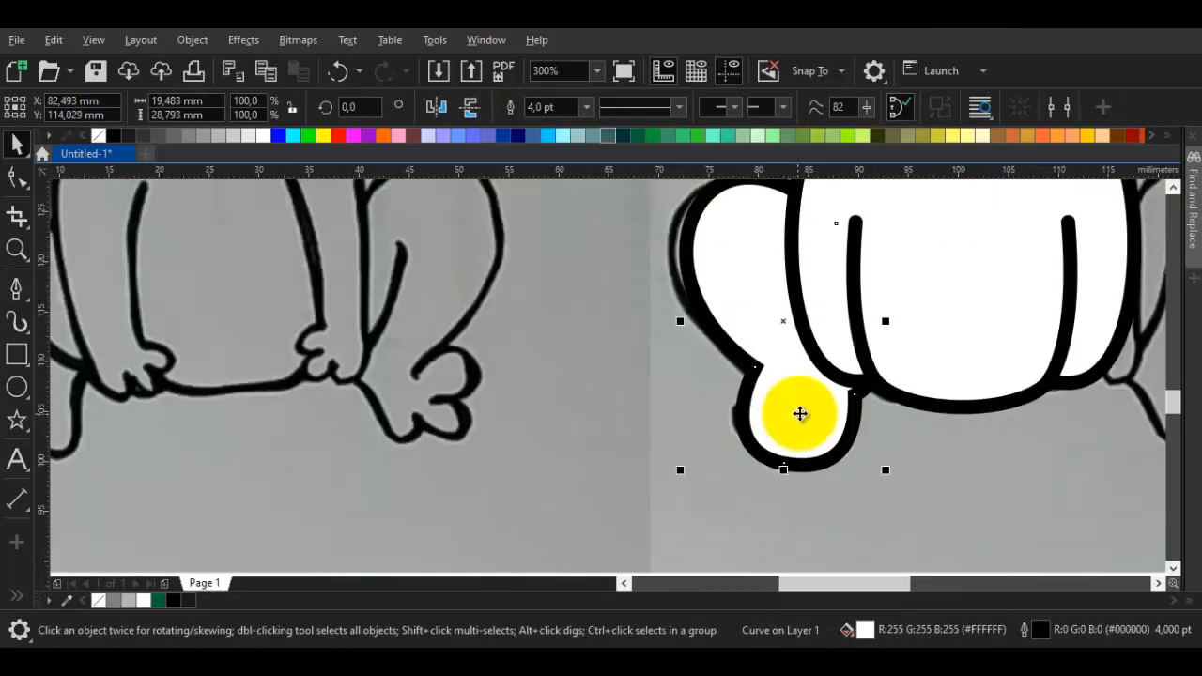
double_click(804, 410)
left_click(880, 316)
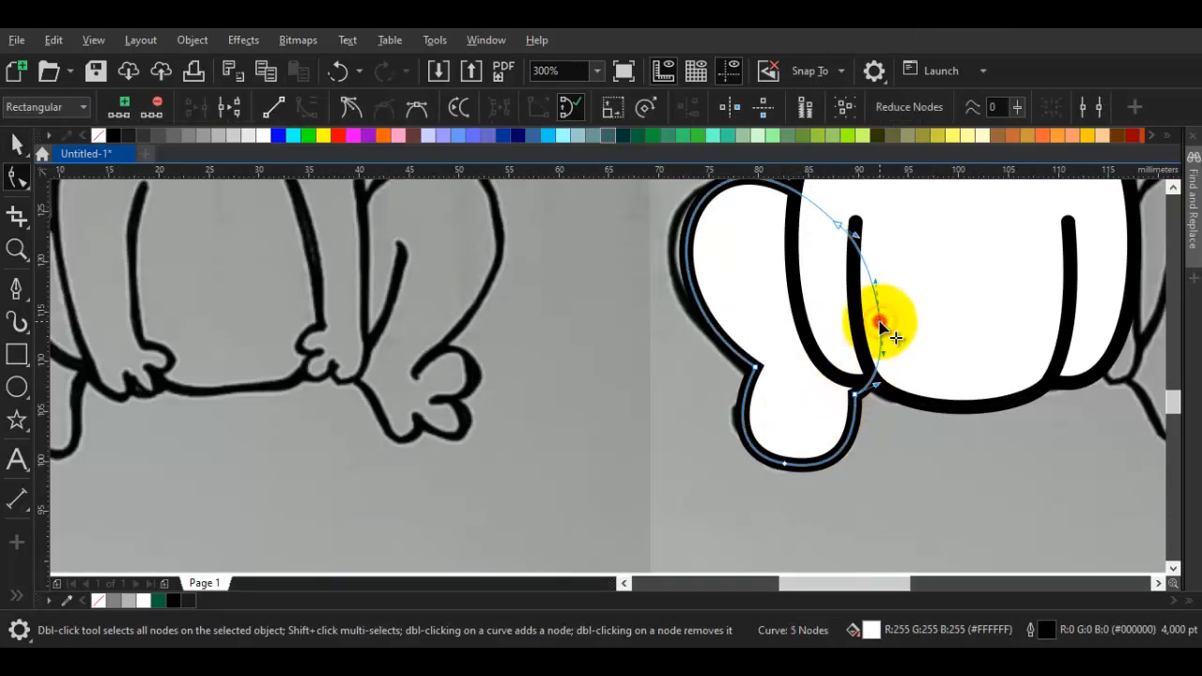
double_click(855, 398)
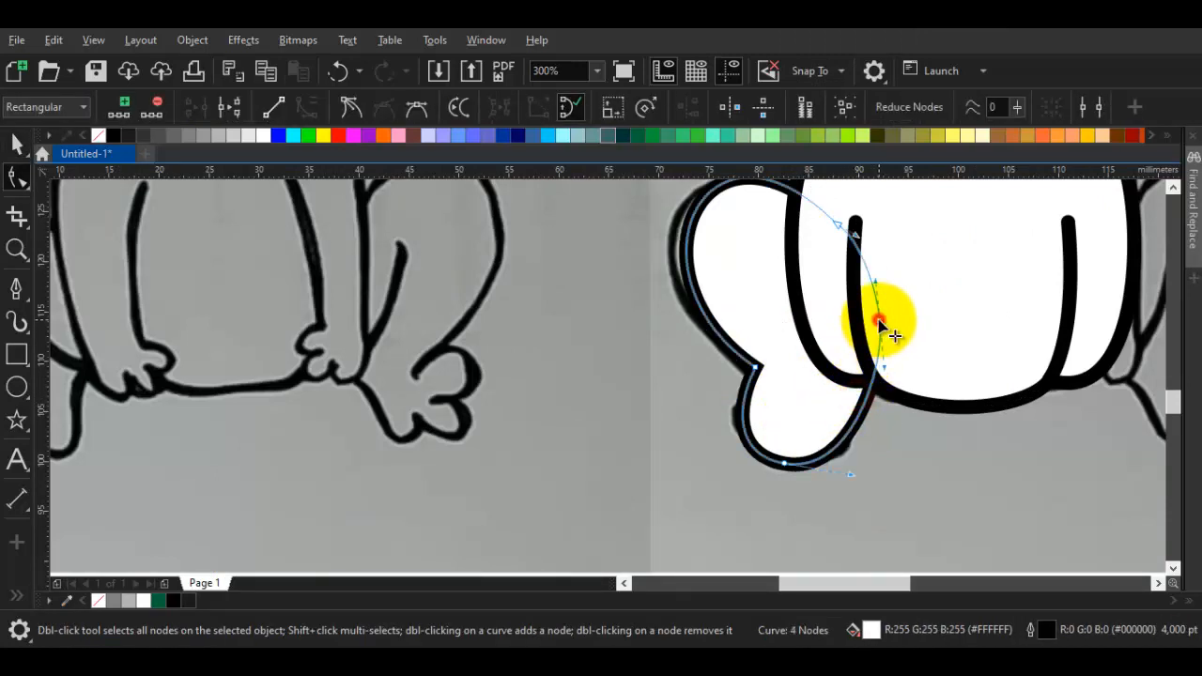
left_click_drag(888, 375, 891, 462)
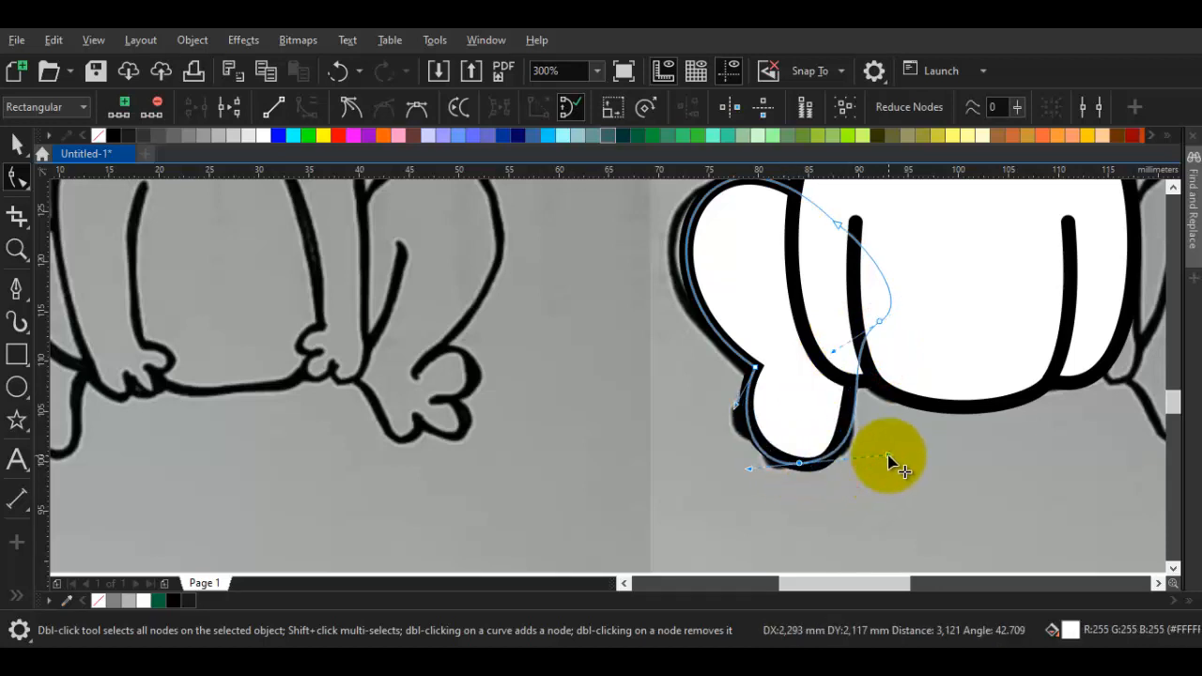
- Draw the first toe line on the left foot with the Pen tool, a curve about 2 by 6 mm
scroll(832, 457, "down", 5)
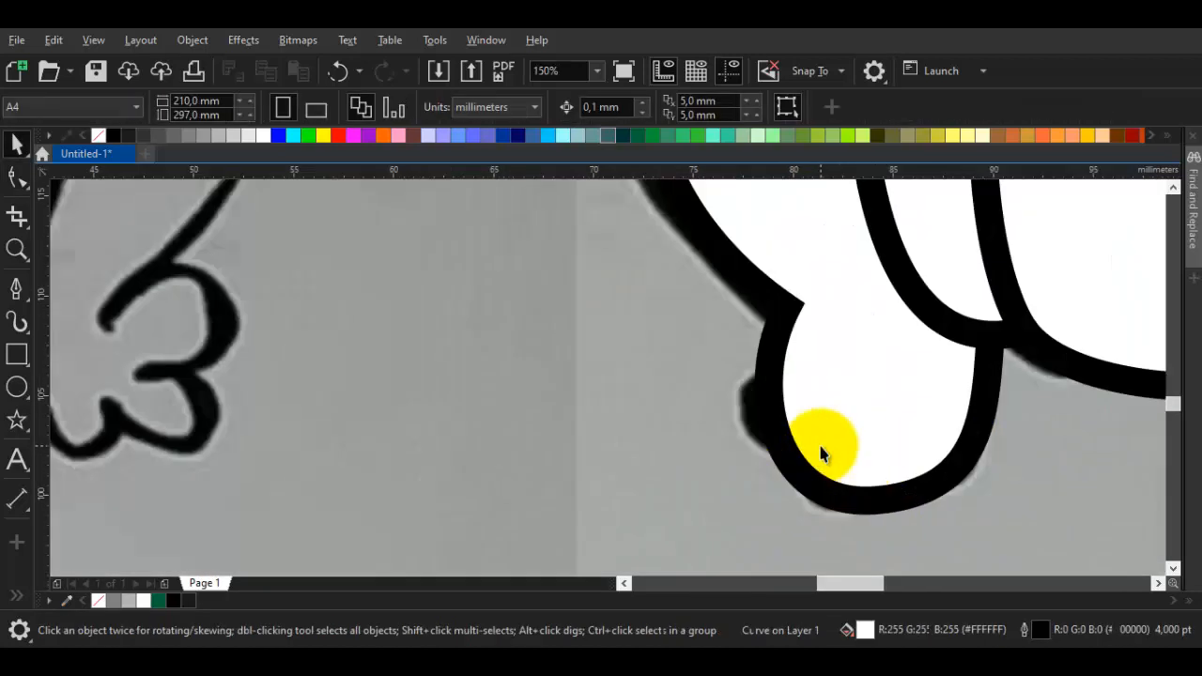
left_click(845, 376)
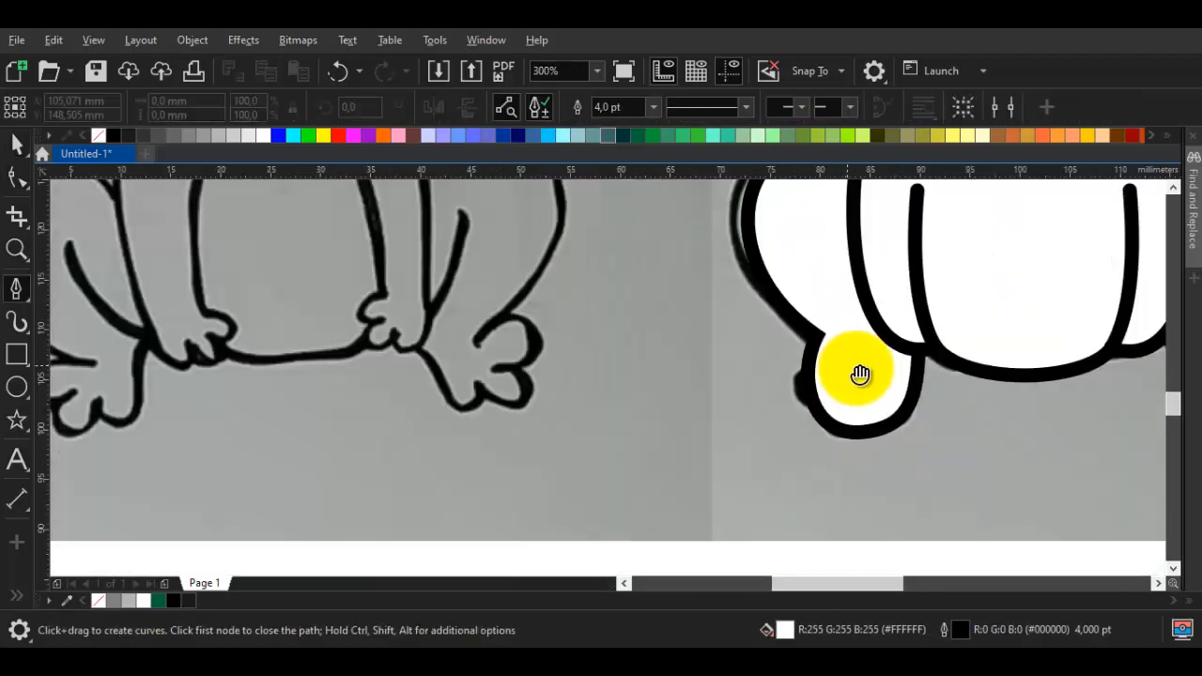
left_click_drag(861, 374, 891, 428)
left_click(899, 435)
key("space")
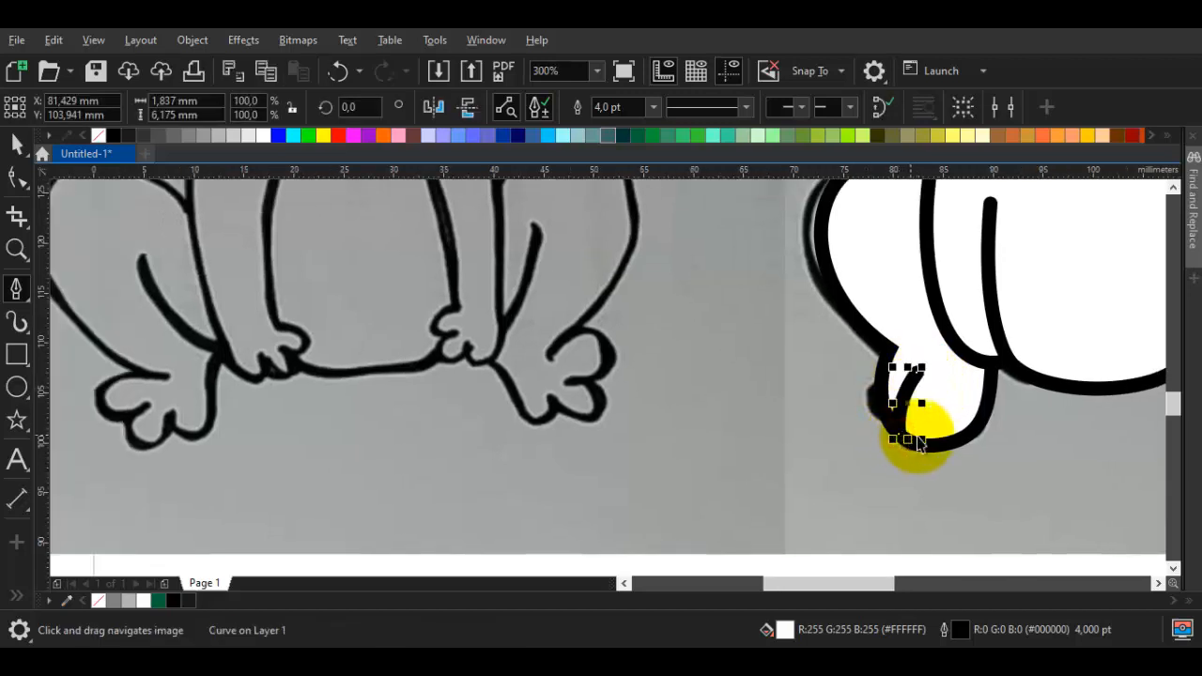
- Draw a second toe line about 6 mm high beside the first one on the left foot
double_click(930, 442)
key("space")
key("space")
key("space")
mouse_move(954, 376)
left_mouse_down()
mouse_move(945, 417)
mouse_move(903, 430)
left_mouse_up()
left_click(958, 438)
key("space")
key("Escape")
scroll(959, 438, "down", 1)
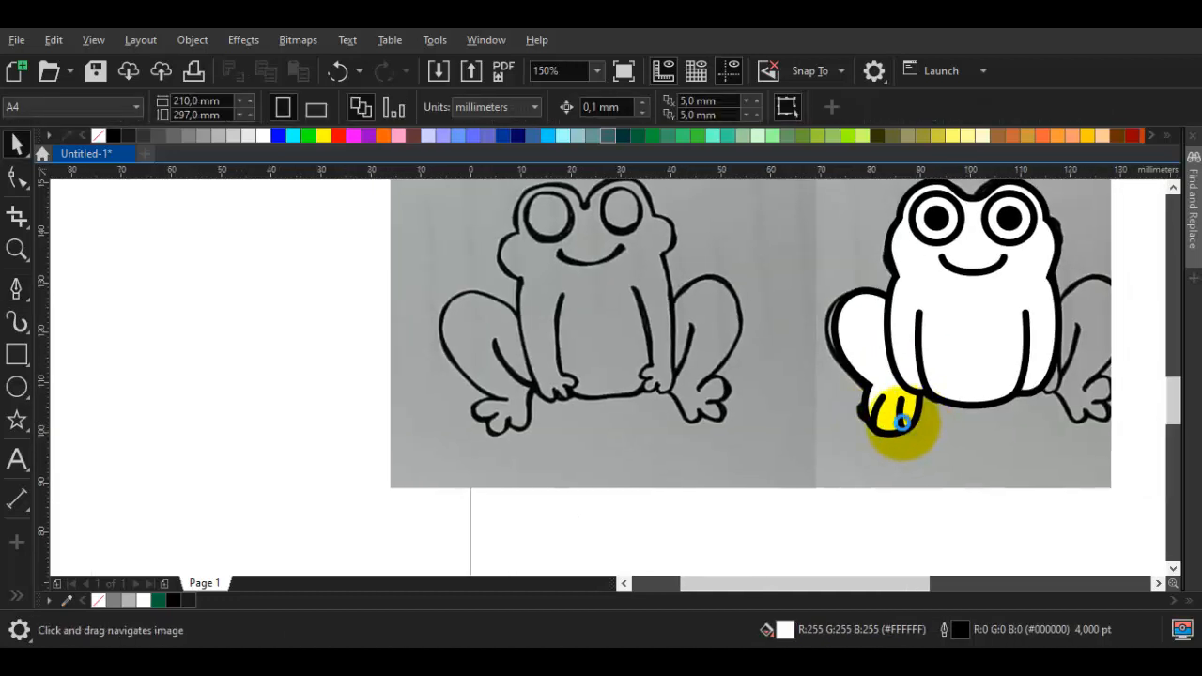
- Select the left leg together with its two toe lines
scroll(904, 423, "up", 1)
left_click(909, 411)
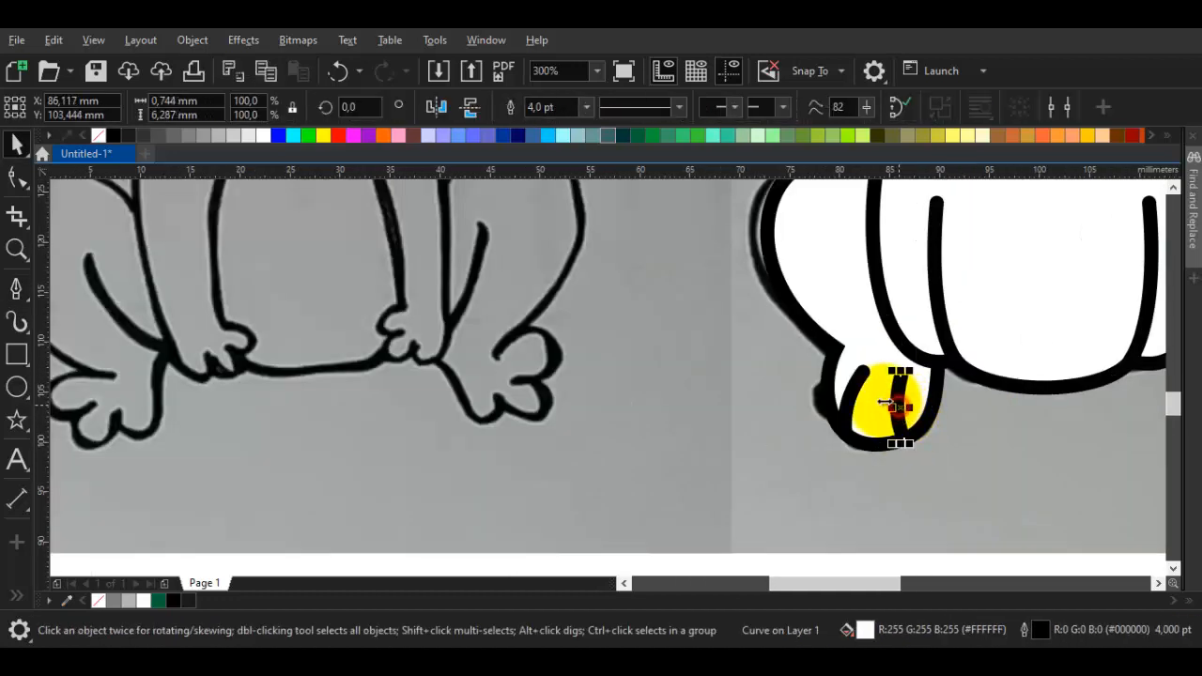
left_click(843, 311, "shift")
left_click_drag(867, 355, 870, 374)
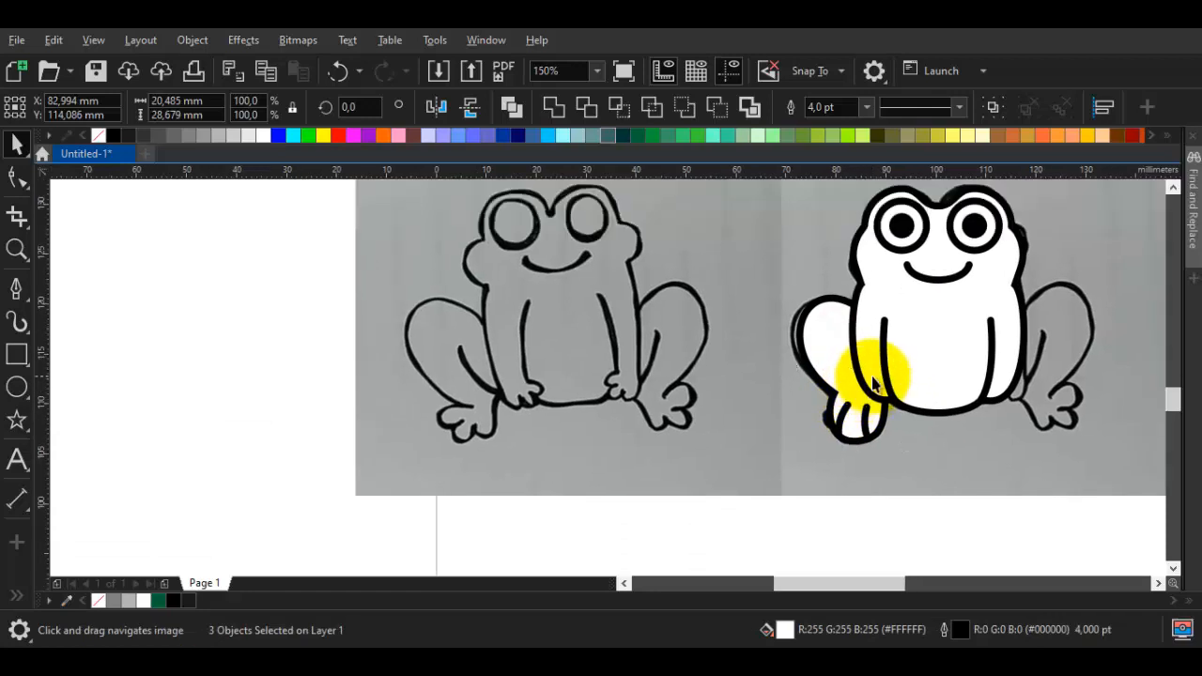
scroll(870, 374, "up", 1)
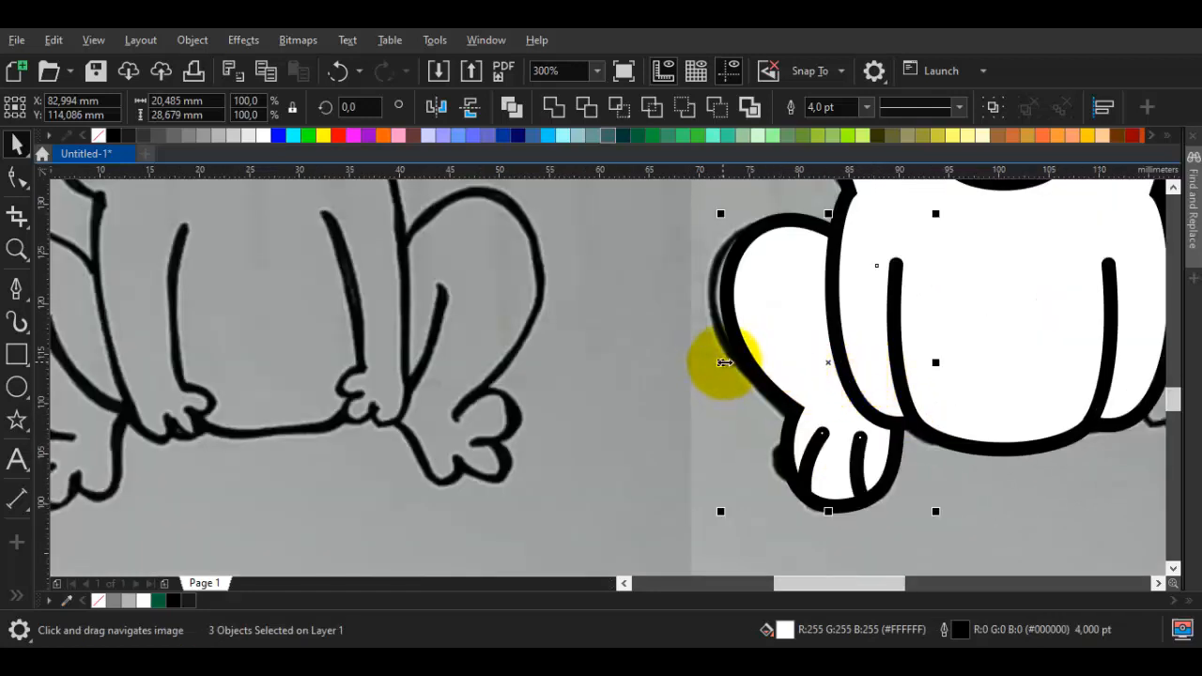
left_click_drag(739, 362, 648, 368)
left_click_drag(1071, 371, 931, 357)
key("ctrl+z")
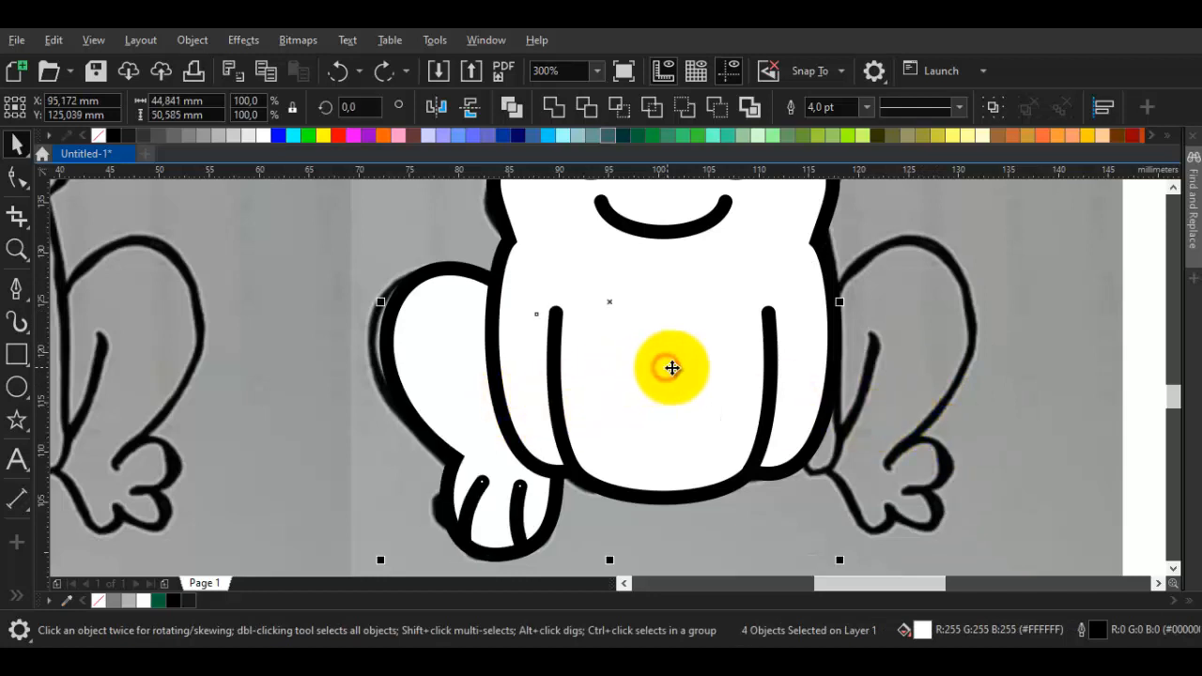
- Mirror a copy of the left leg, its toe lines and the body horizontally, and align it with the original at the head notch
scroll(673, 368, "down", 2)
left_click_drag(762, 337, 855, 326)
scroll(880, 230, "up", 2)
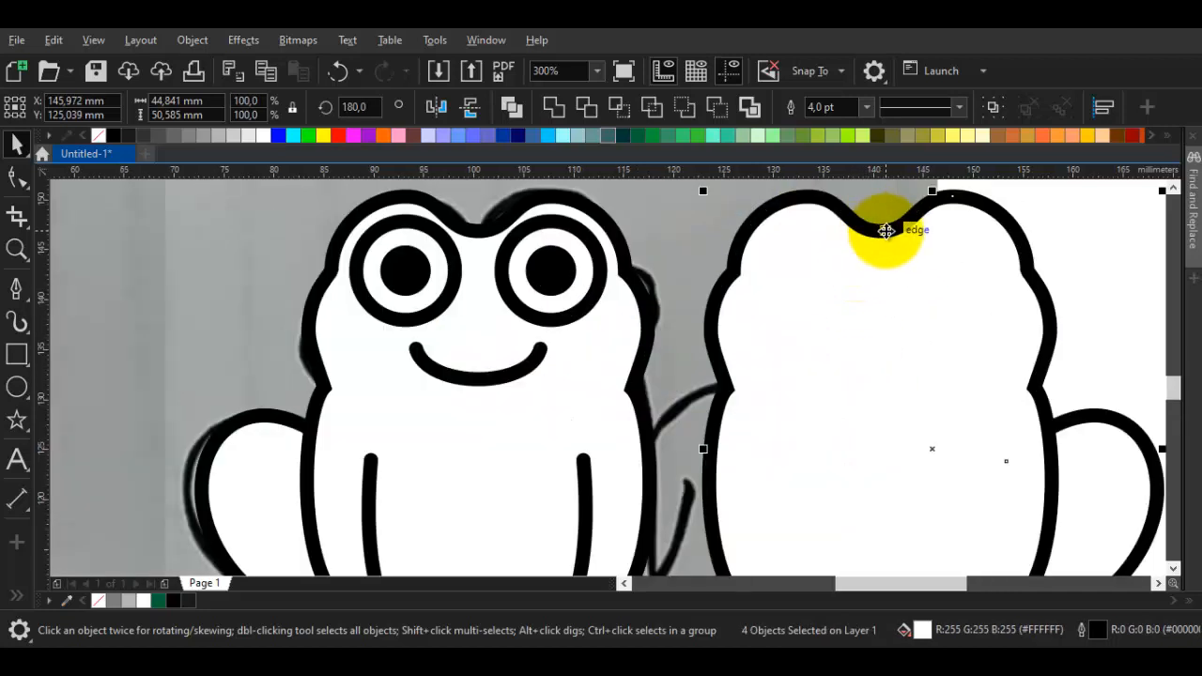
left_click_drag(880, 233, 482, 235)
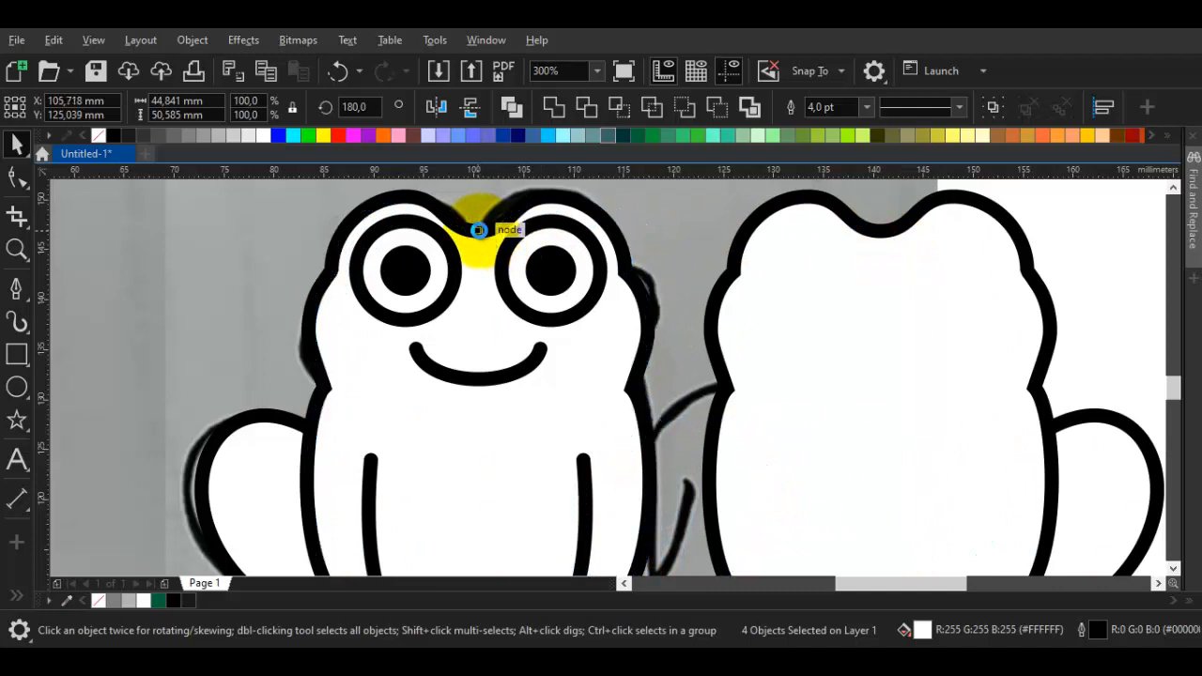
- Delete the duplicate body shape that covers the frog's face and arms
scroll(482, 236, "down", 2)
left_click(489, 381)
right_click(490, 390)
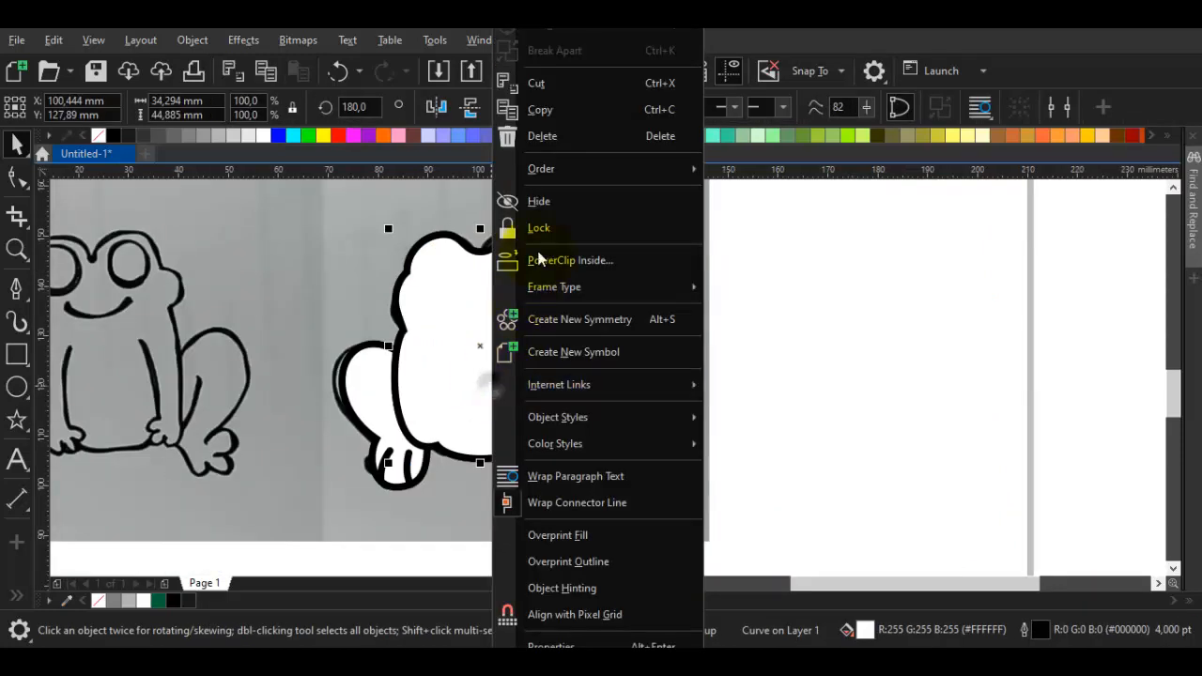
left_click(543, 138)
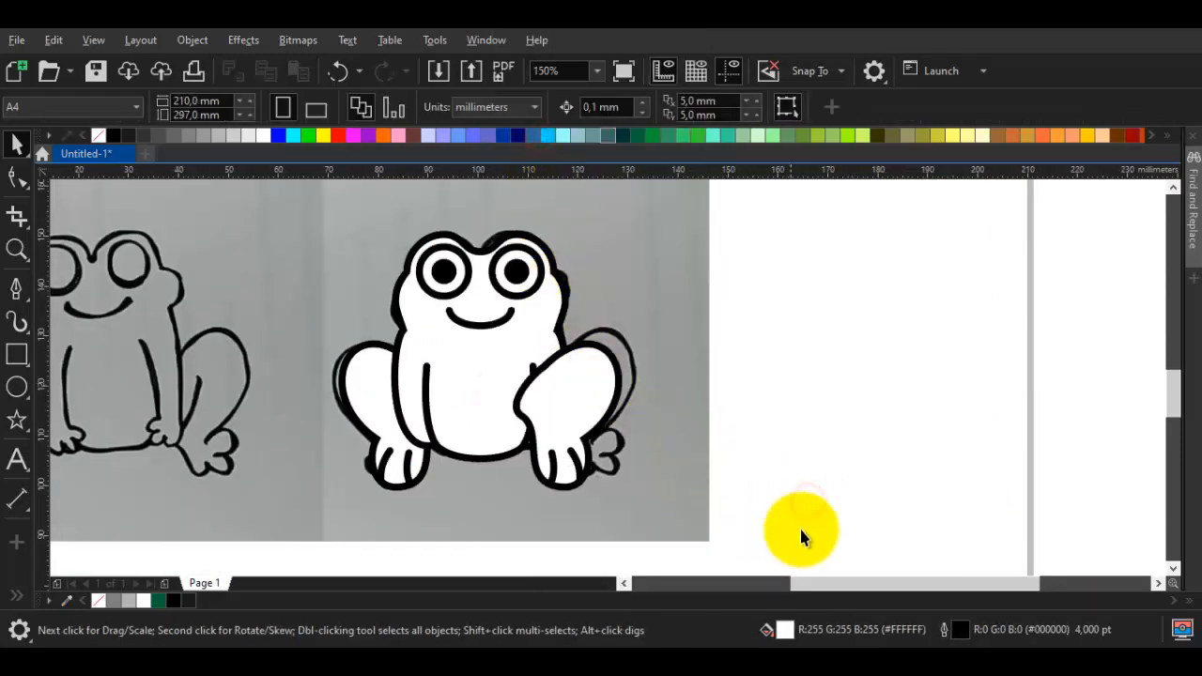
- Select the right leg and its two toe lines, and order them in front of the sketch image so they sit behind the body
scroll(570, 461, "up", 2)
left_click(587, 469)
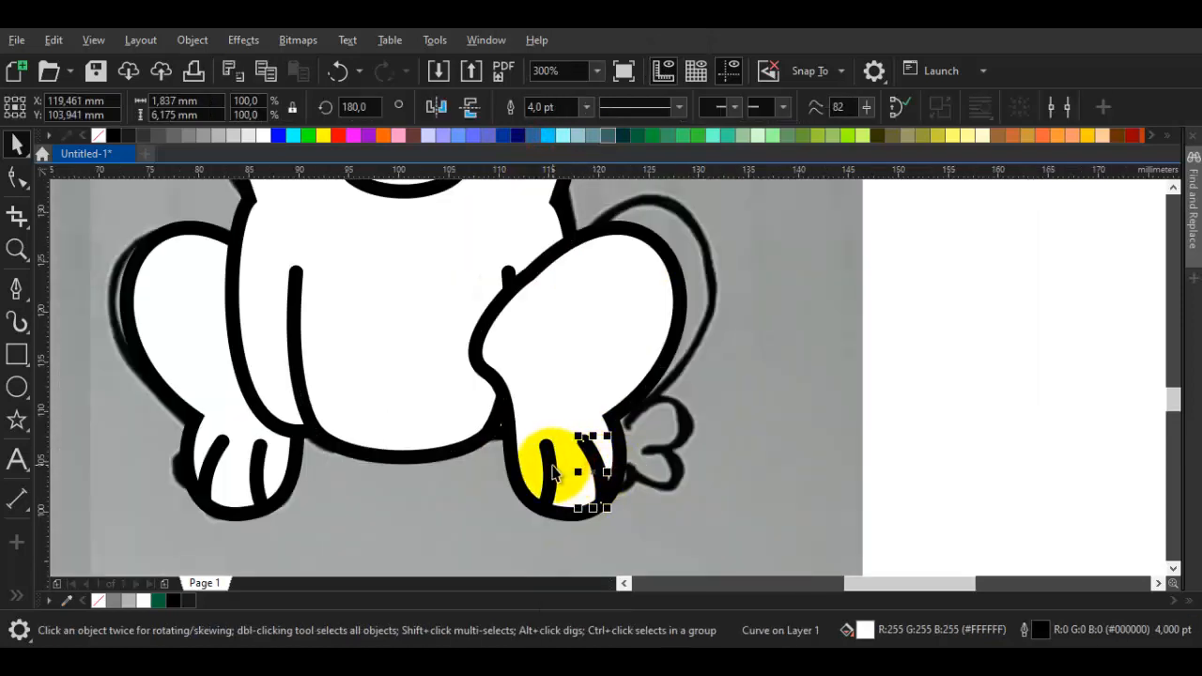
left_click(551, 465, "shift")
right_click(582, 353)
mouse_move(765, 231)
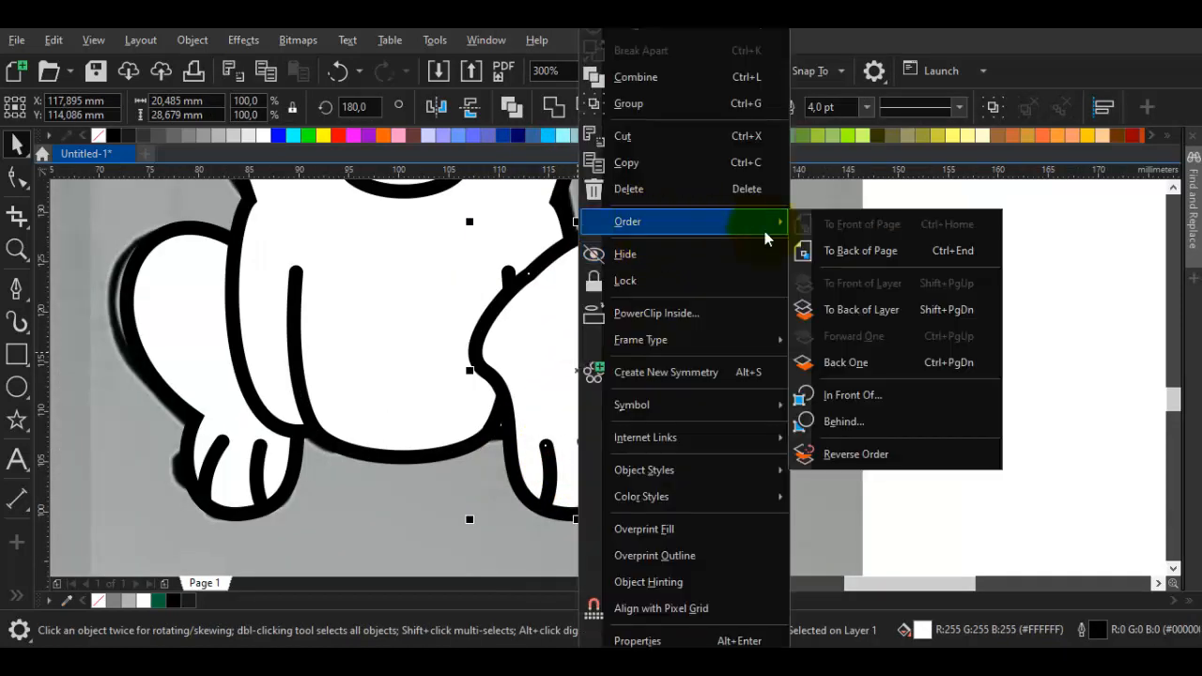
left_click(884, 400)
scroll(896, 416, "down", 2)
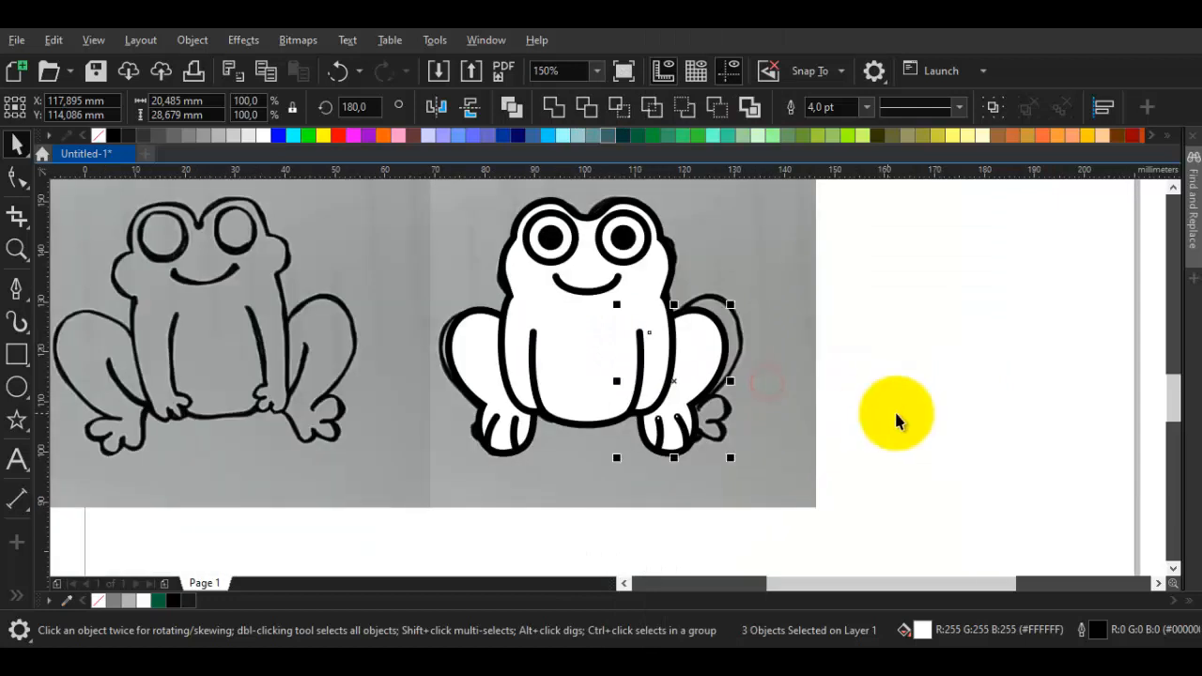
left_click(899, 412)
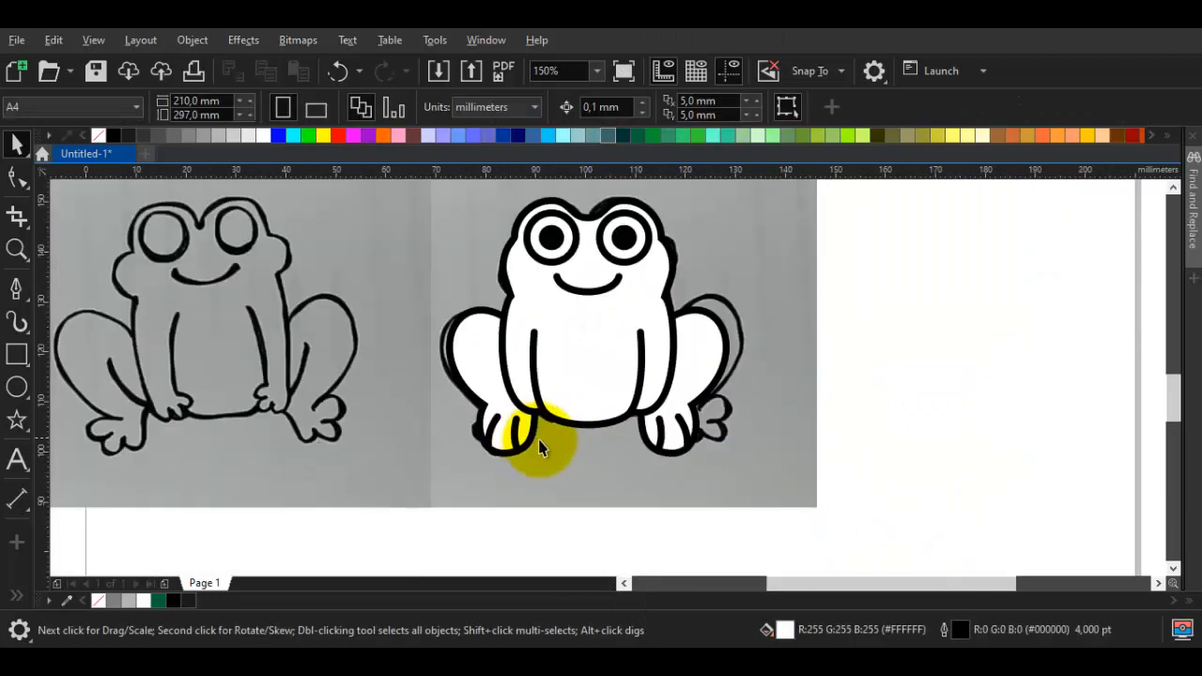
- Move the sketch image out from behind the frog to view the drawing alone, and undo the move
left_click_drag(567, 451, 969, 473)
left_click(582, 541)
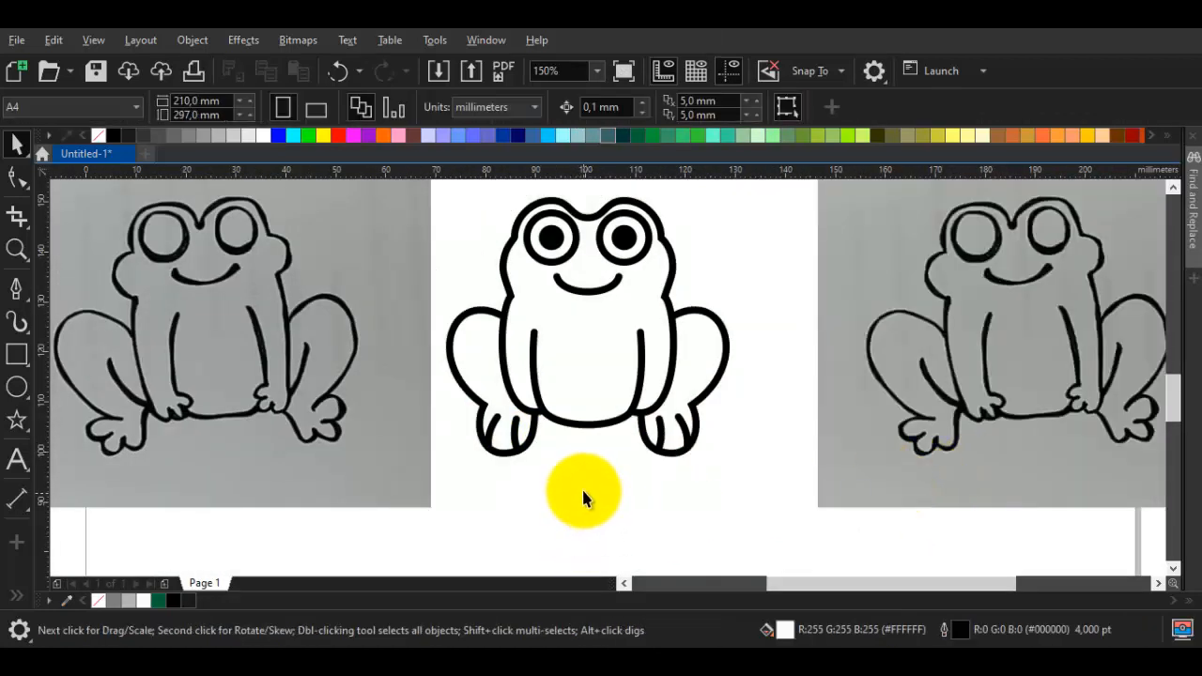
key("ctrl+z")
- Rotate the left leg and its two toe lines clockwise to 341.654°, and shift them slightly up and inward against the body
scroll(548, 426, "up", 2)
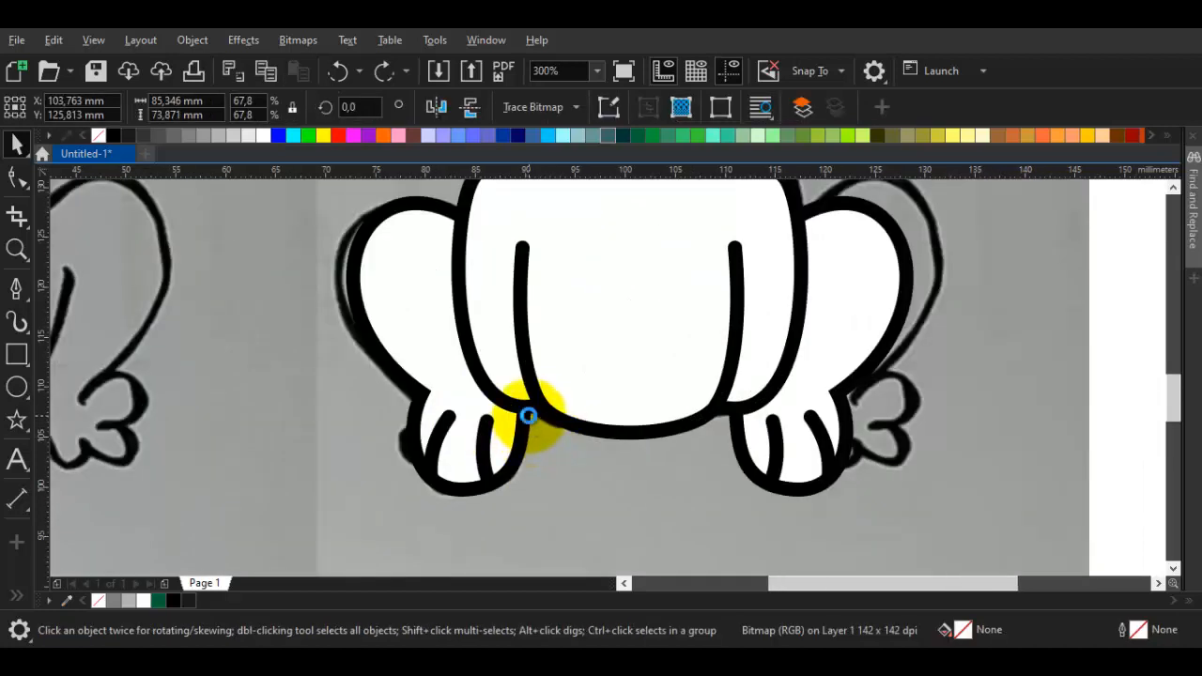
scroll(526, 416, "down", 2)
scroll(537, 399, "up", 2)
left_click(486, 435)
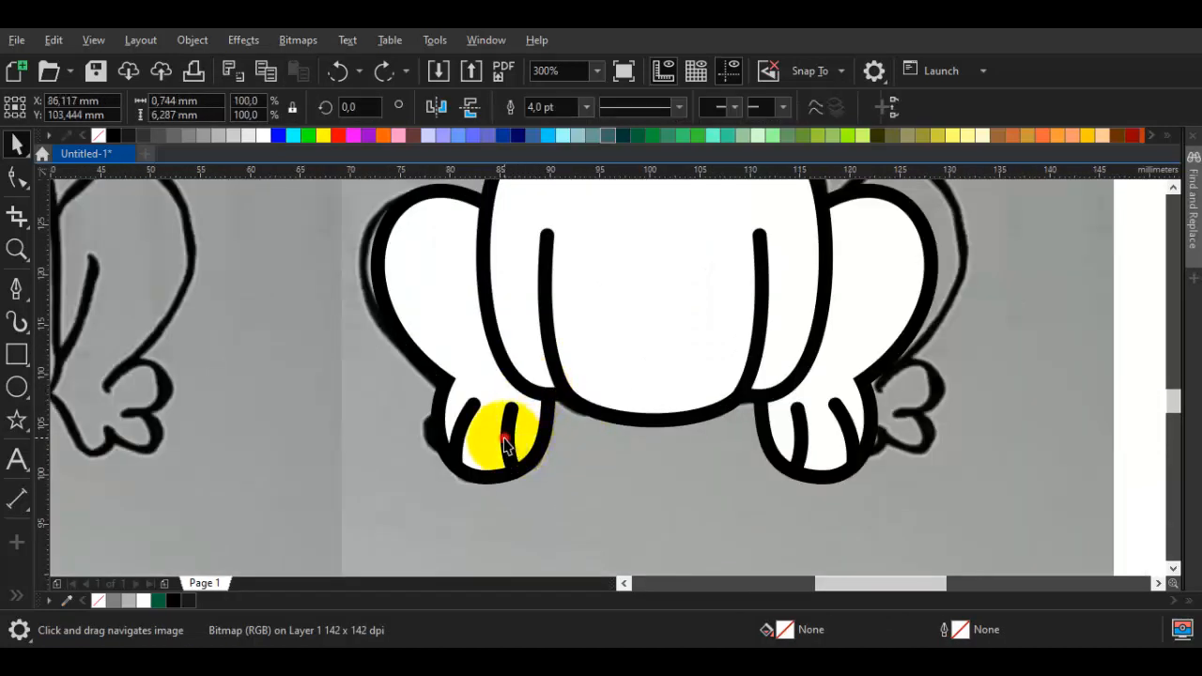
left_click(463, 428, "shift")
left_click(446, 363, "shift")
left_click(462, 367)
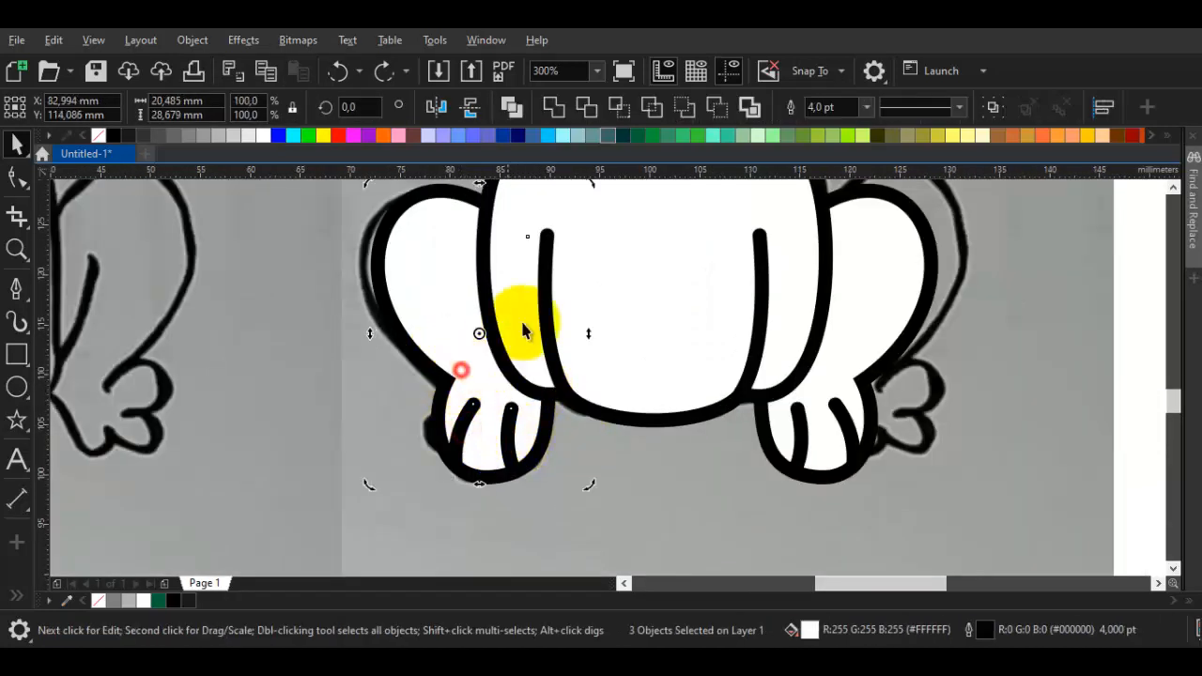
scroll(548, 328, "up", 3)
left_click_drag(597, 263, 643, 278)
left_click(523, 492)
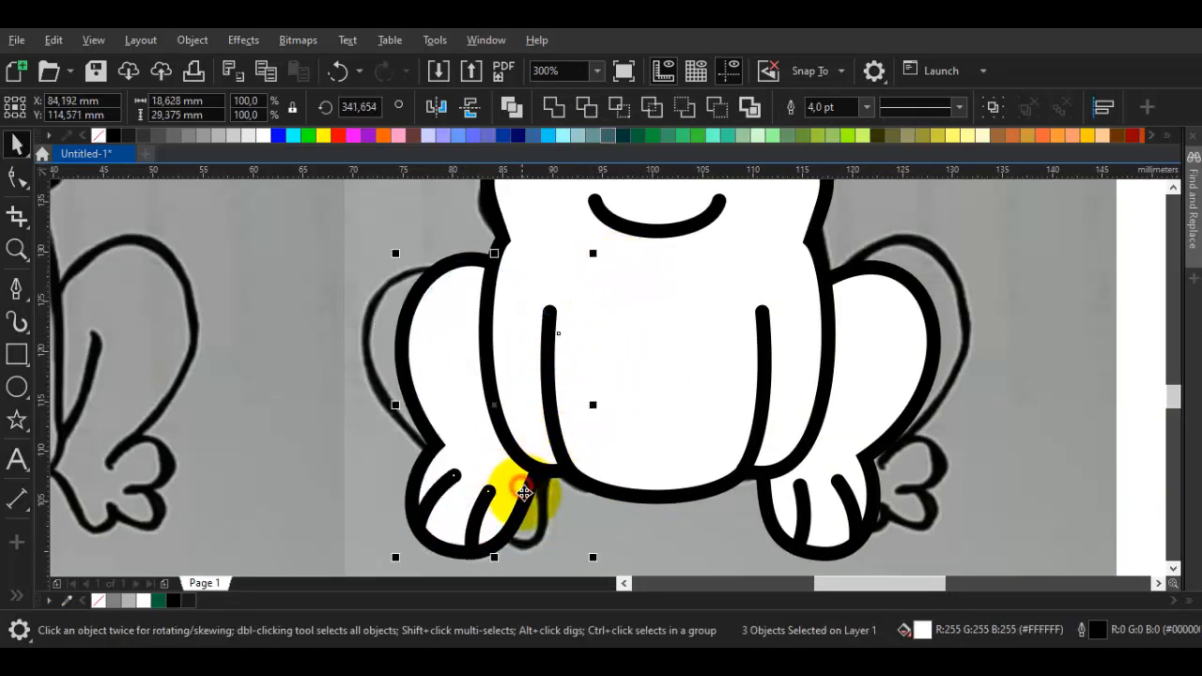
mouse_move(525, 489)
left_mouse_down()
mouse_move(538, 473)
mouse_move(529, 505)
left_mouse_up()
- Delete the right leg and both of its toe lines
left_click(804, 516)
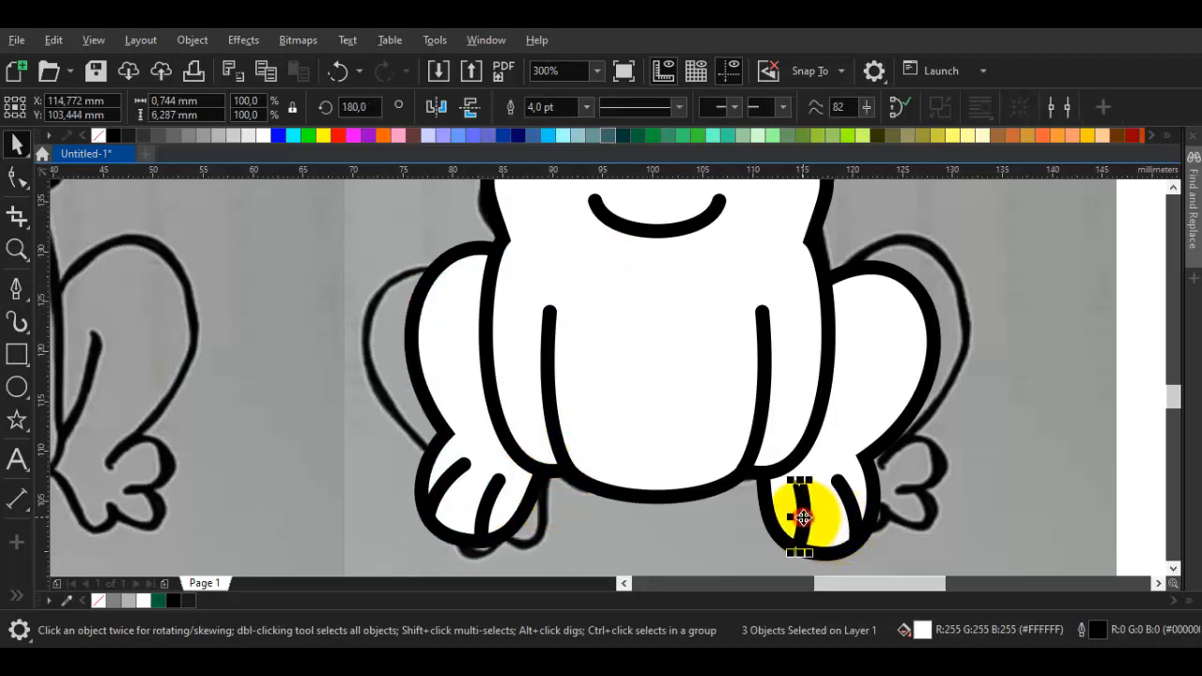
key("Delete")
left_click(854, 518)
key("Delete")
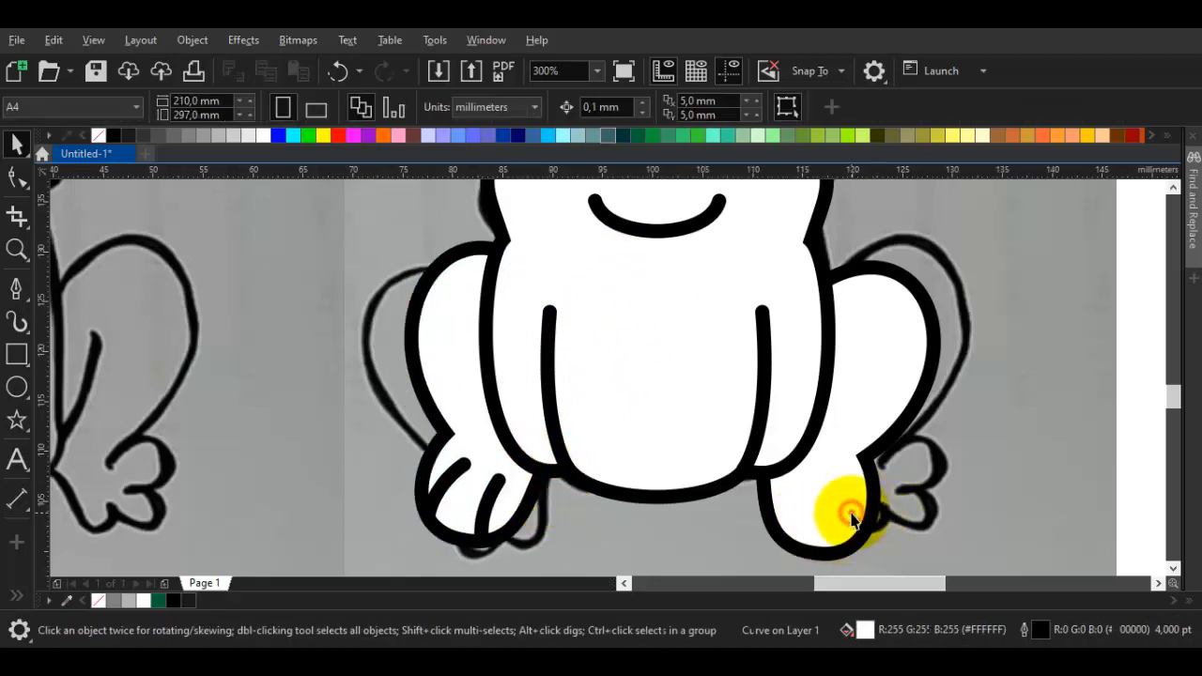
double_click(853, 518)
key("space")
key("Escape")
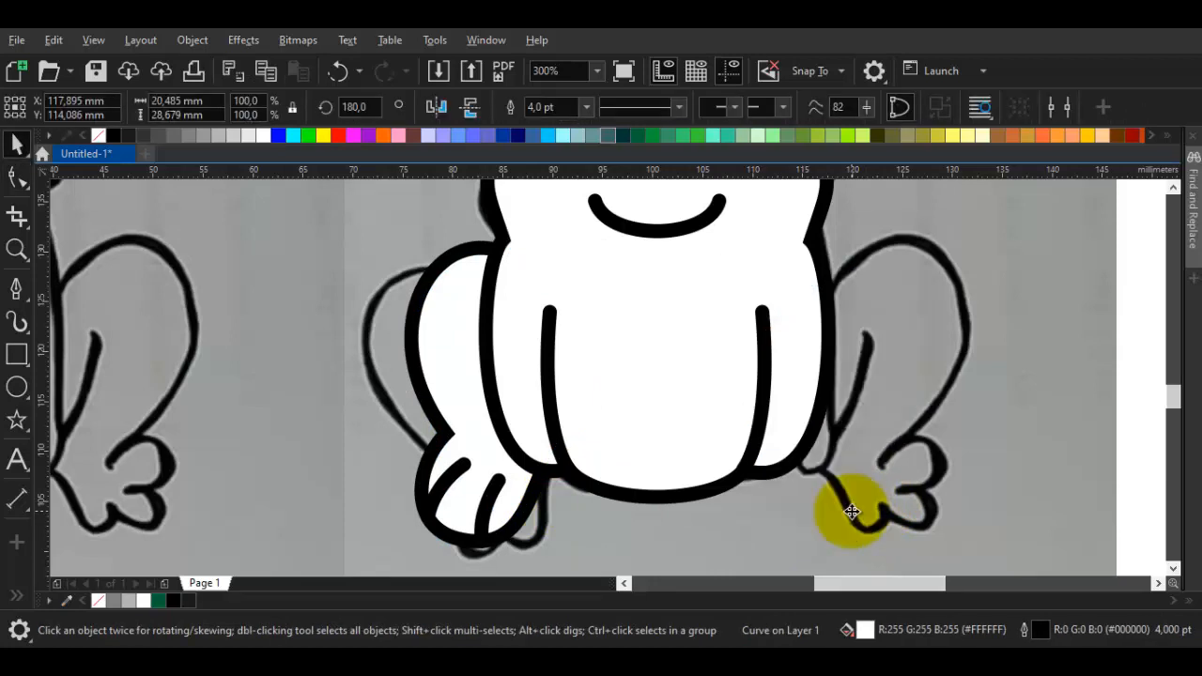
- Slide the sketch image away over the other sketch to inspect the frog with its rotated left leg, and undo the move
scroll(851, 512, "down", 3)
scroll(801, 518, "up", 1)
left_click_drag(914, 508, 382, 508)
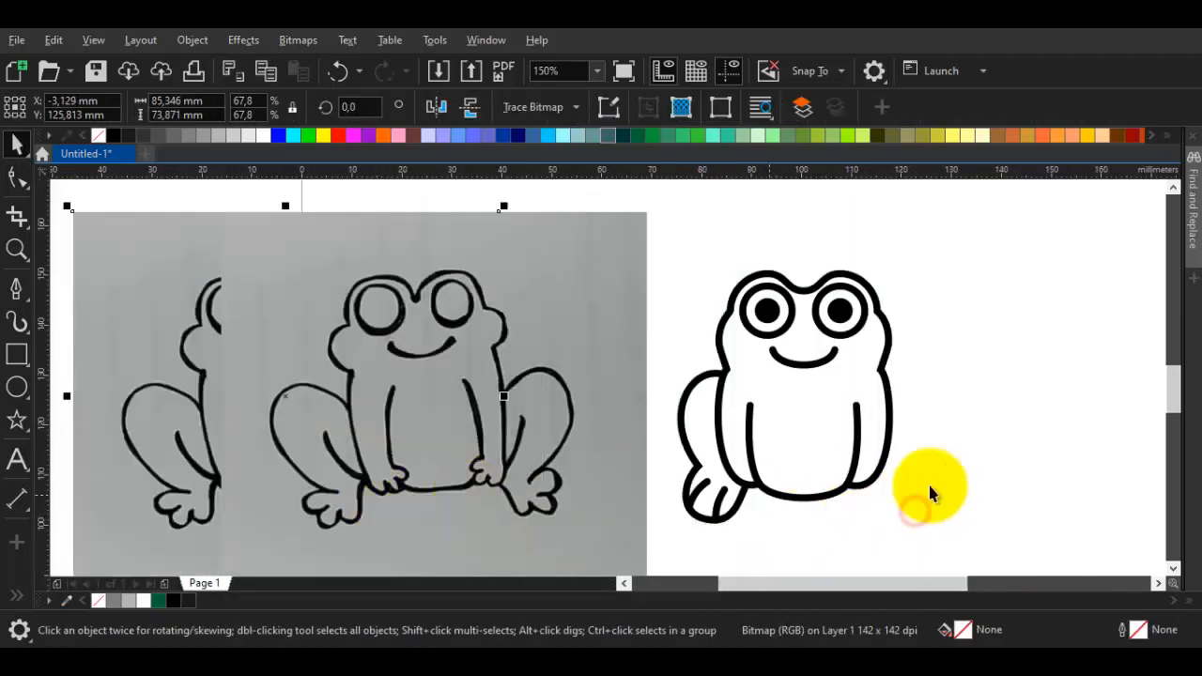
left_click(994, 476)
left_click_drag(933, 466, 861, 445)
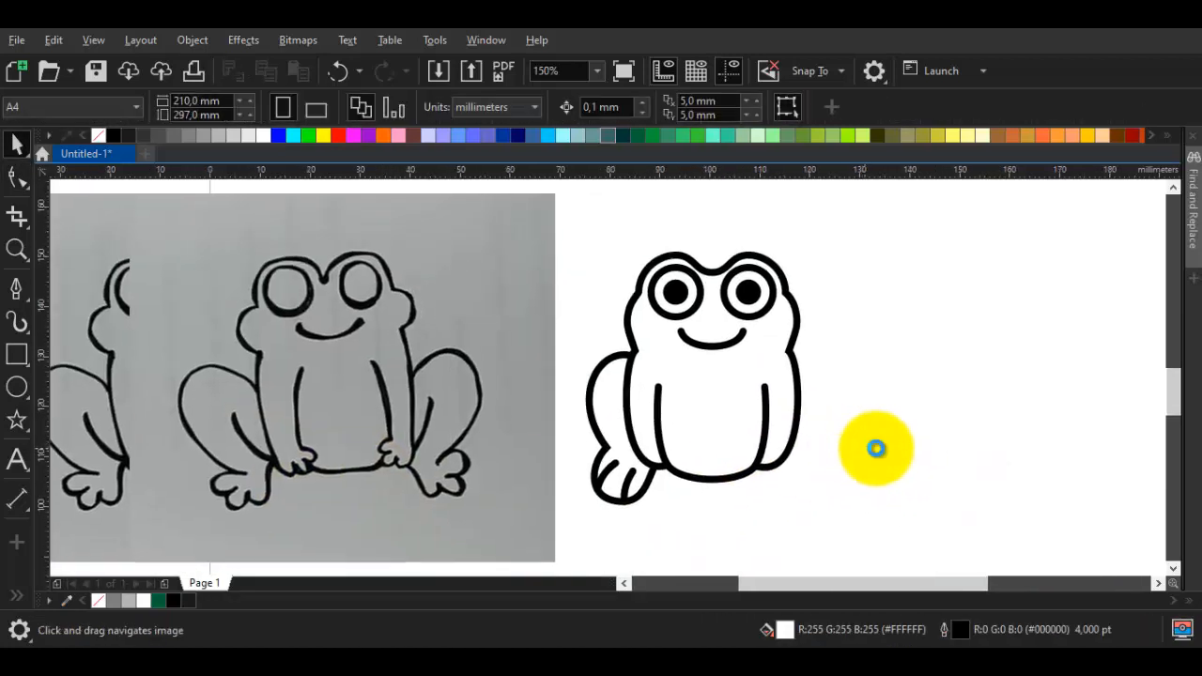
key("ctrl+z")
left_click(1064, 516)
- Reshape the body outline at the base of the left arm by pulling the junction node's curve handle down to round the arm's end
left_click(675, 476)
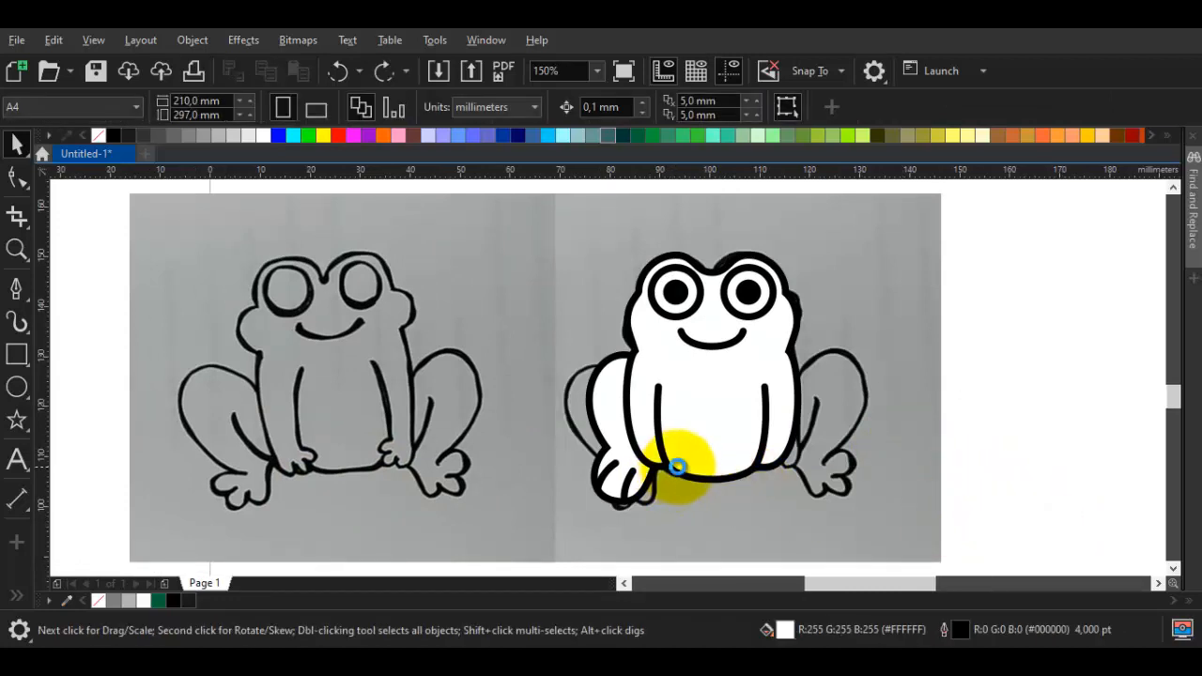
scroll(678, 467, "up", 1)
scroll(678, 470, "down", 1)
scroll(678, 469, "up", 1)
double_click(642, 463)
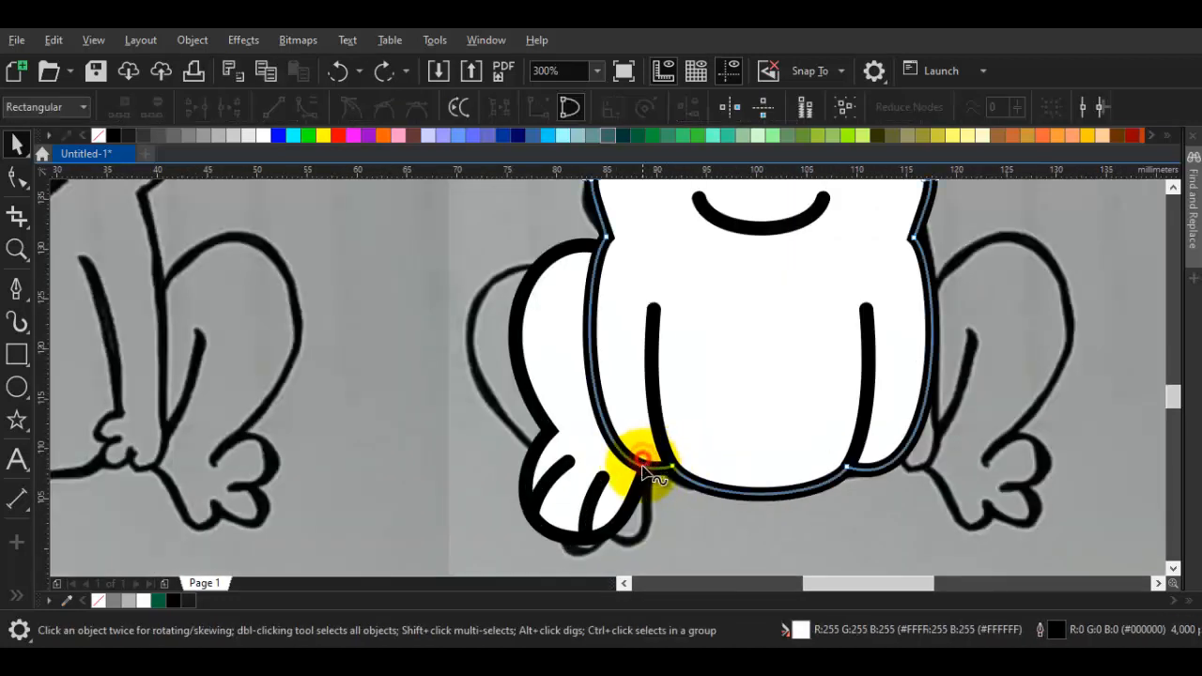
left_click(673, 466)
left_click_drag(572, 497, 564, 533)
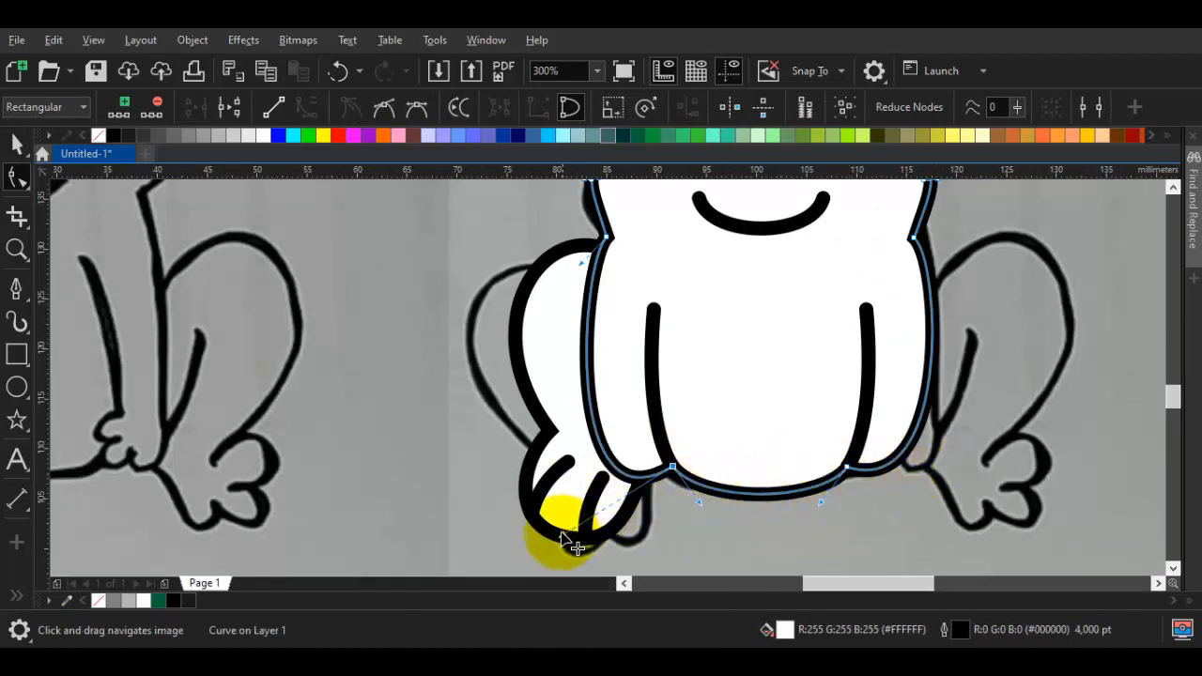
left_click_drag(563, 539, 604, 528)
key("space")
- Extend the curve handle at the left arm's junction node farther outward and down to make the arm's end fuller
left_click(596, 513)
left_click(643, 430)
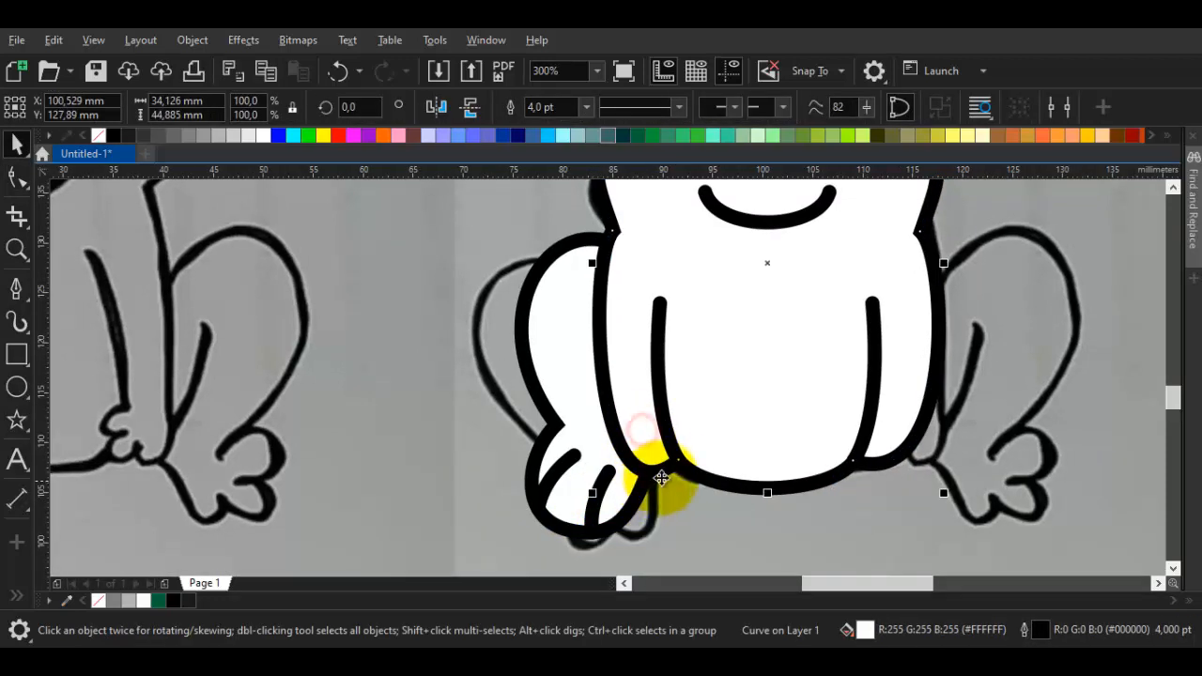
key("F10")
left_click_drag(596, 536, 552, 557)
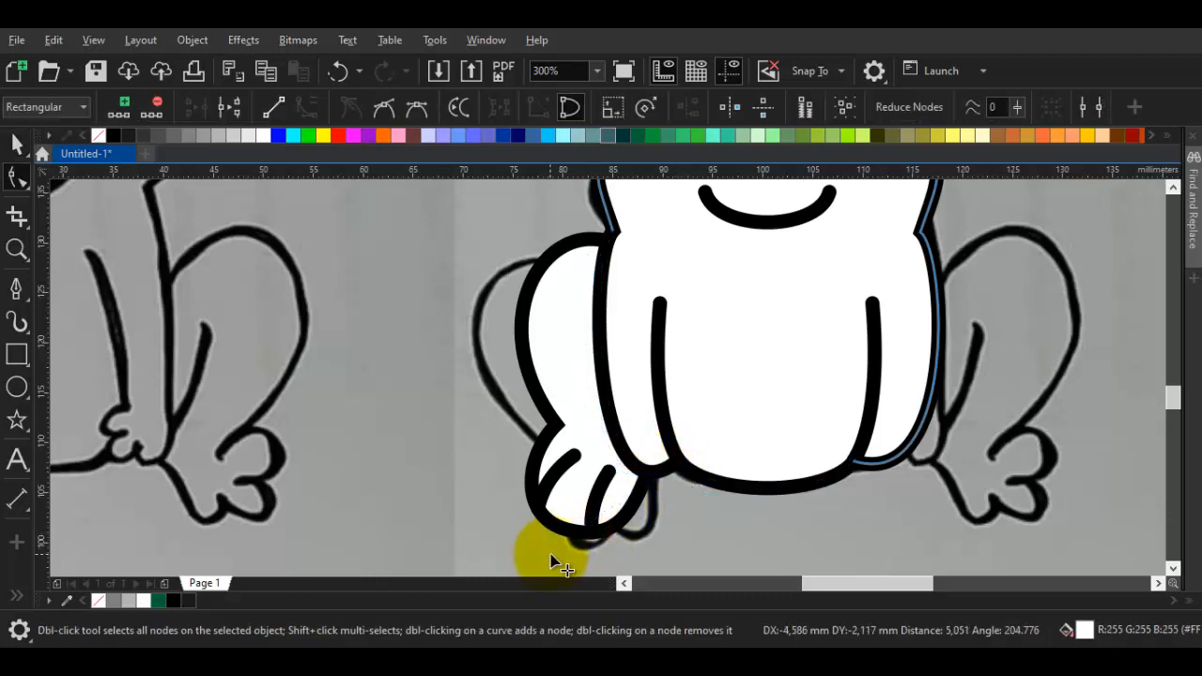
key("space")
scroll(586, 532, "down", 1)
key("Escape")
- Fine-tune the left arm's lower curve by shifting the junction node's handle slightly outward and up
scroll(623, 487, "up", 1)
left_click(533, 504)
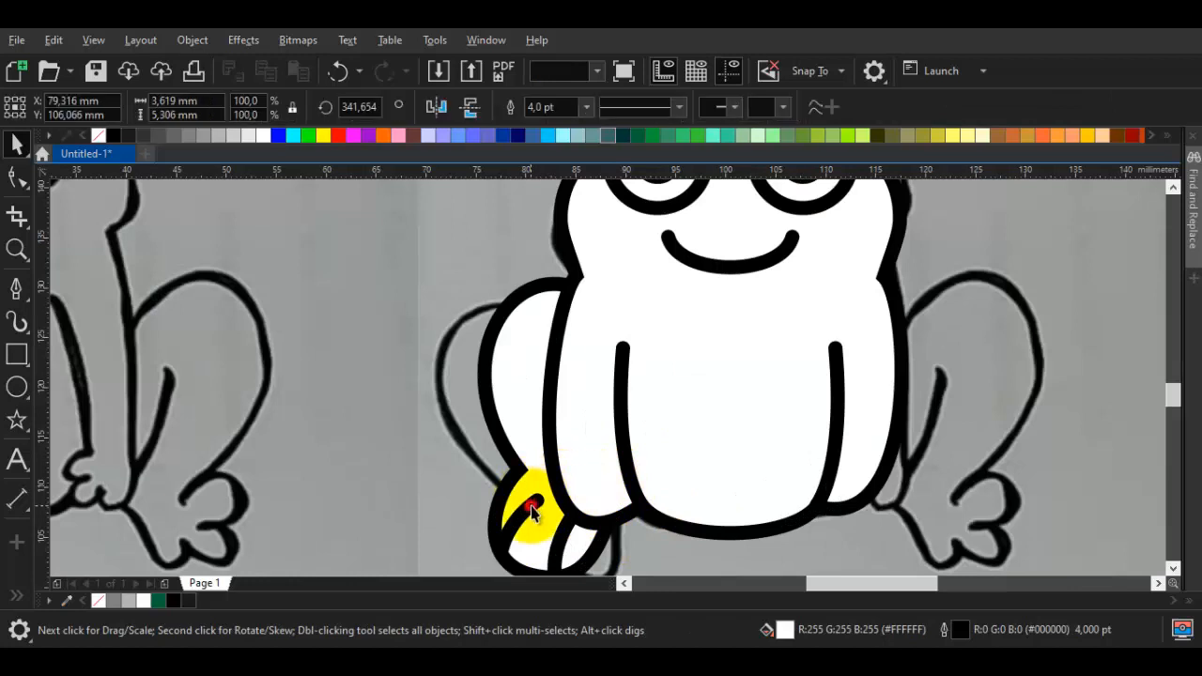
left_click_drag(595, 518, 614, 438)
left_click(613, 438)
key("F10")
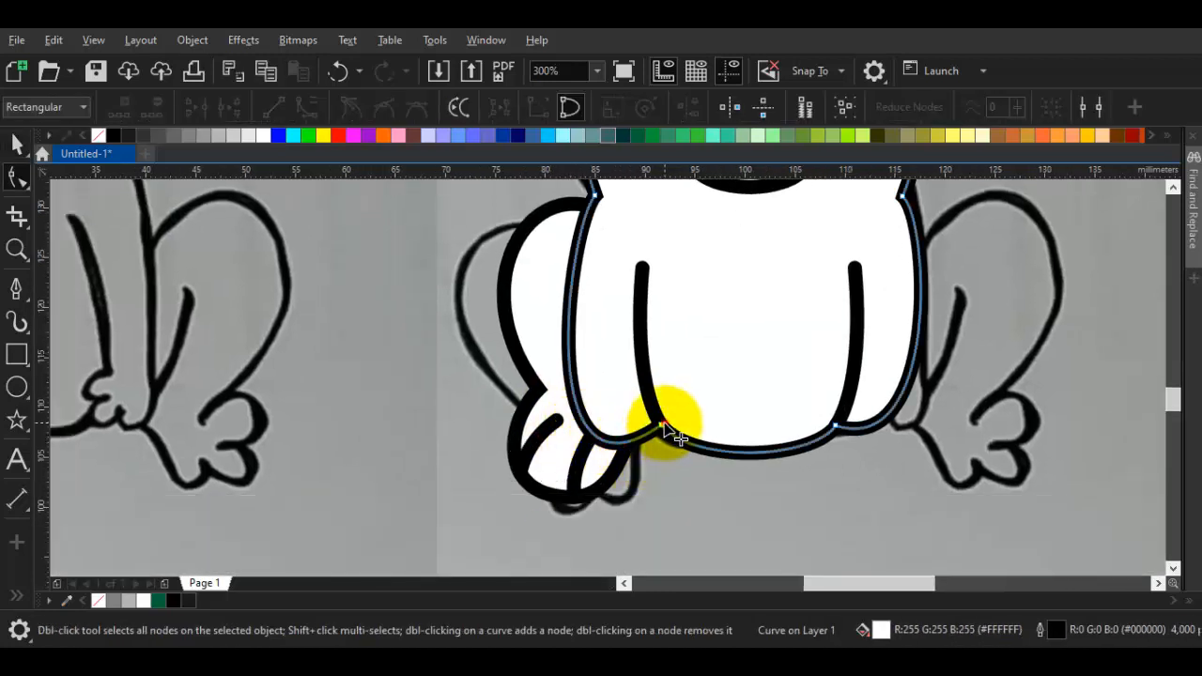
left_click(662, 426)
left_click_drag(529, 518, 515, 508)
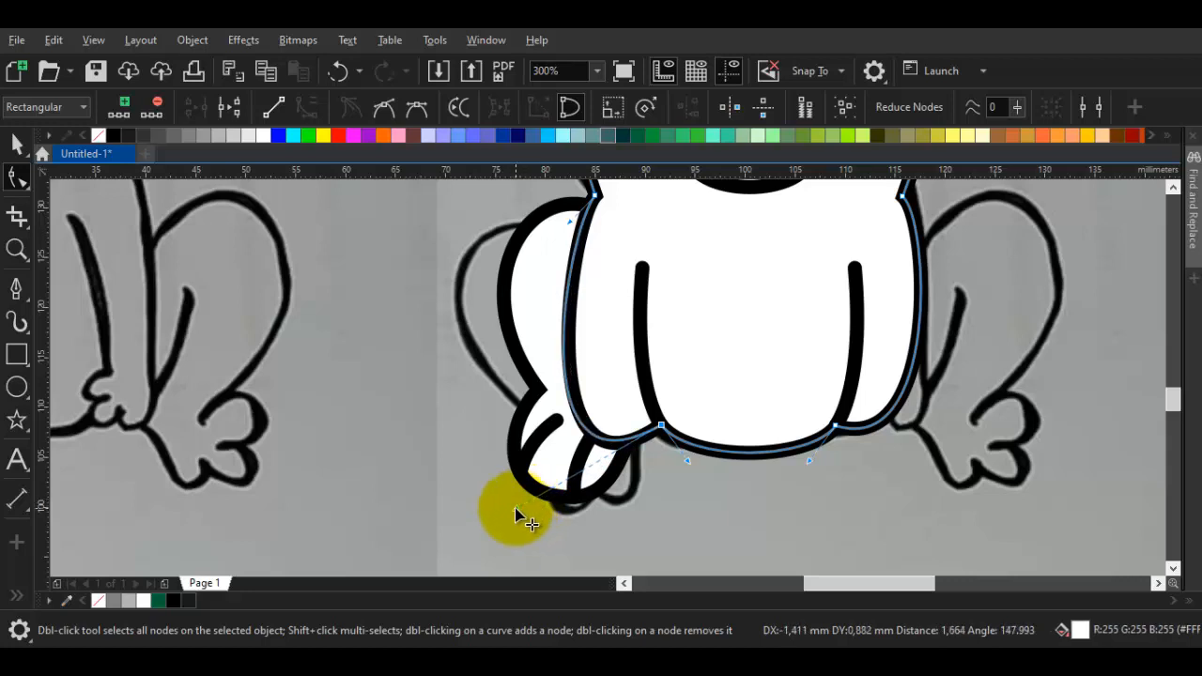
key("space")
- Make a horizontally mirrored copy of the rotated left leg, its toe lines and the reshaped body, and align it on the head notch
left_click(546, 433)
left_click(554, 430, "shift")
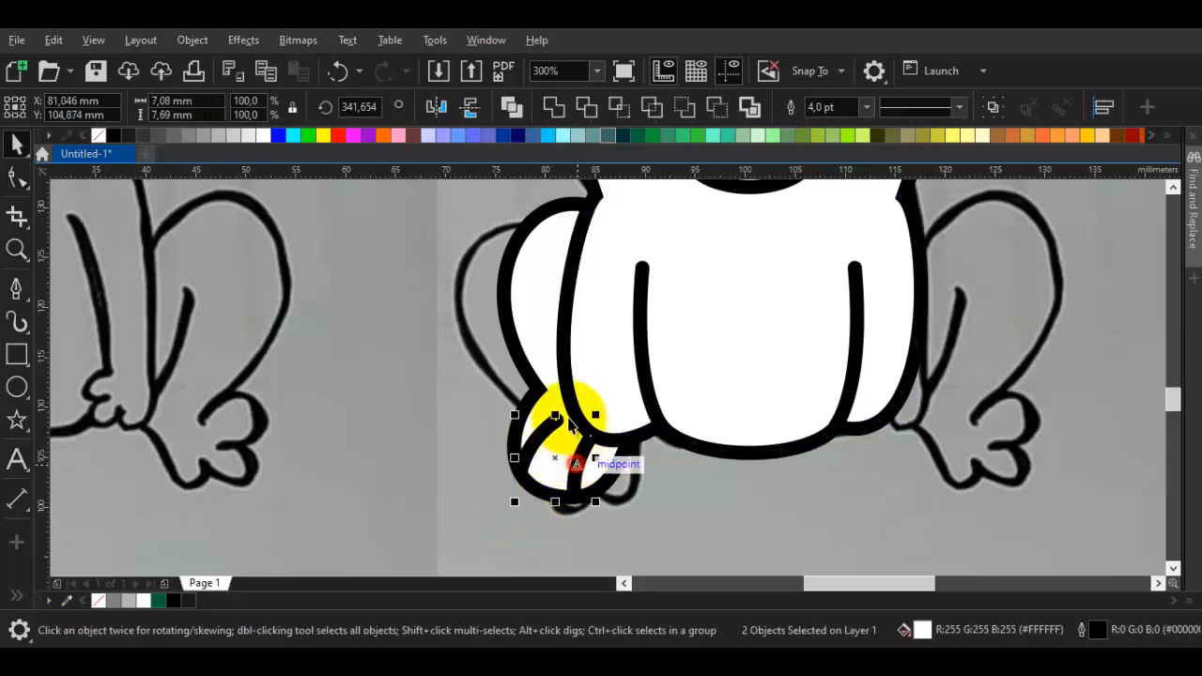
left_click(550, 321, "shift")
left_click_drag(499, 350, 818, 362)
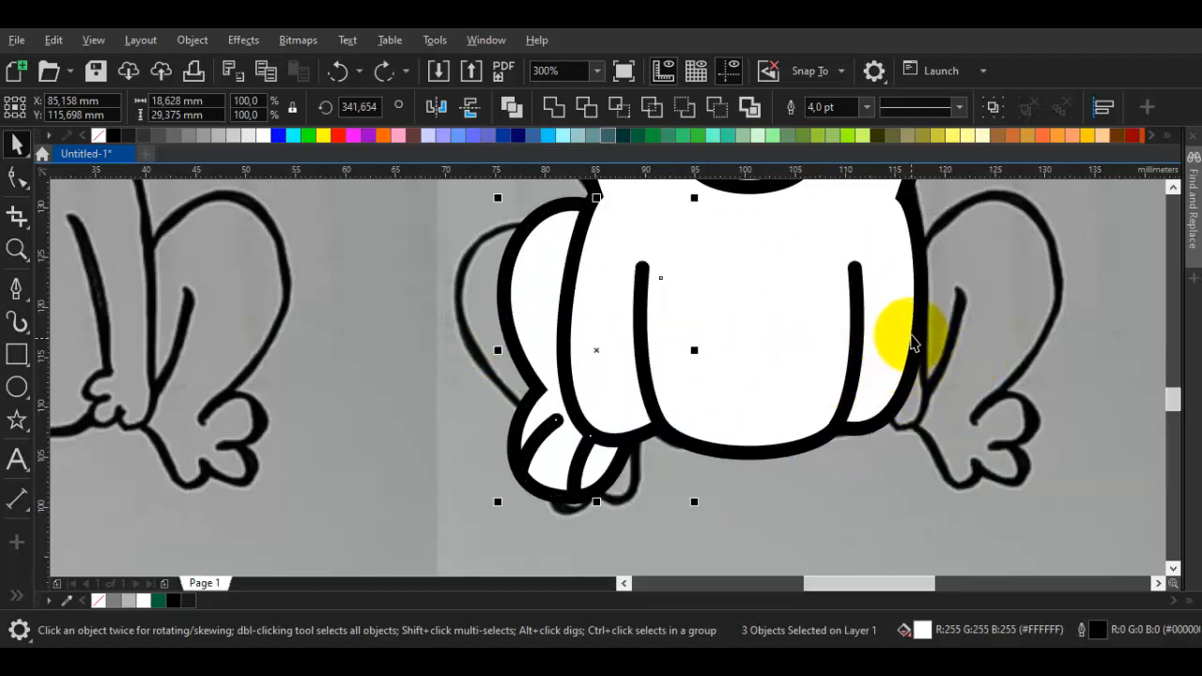
left_click_drag(912, 254, 947, 643)
left_click_drag(977, 361, 646, 365)
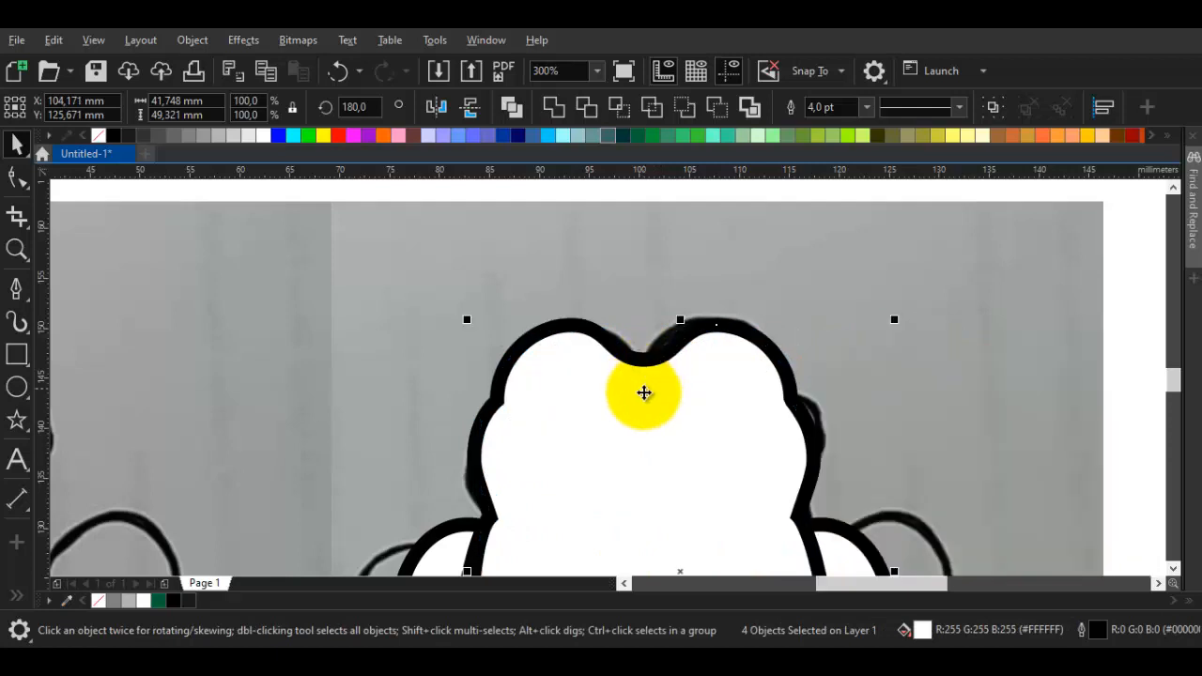
- Delete the mirrored body copy lying over the original body, keeping the mirrored leg and toe lines
scroll(645, 386, "down", 1)
left_click(657, 438)
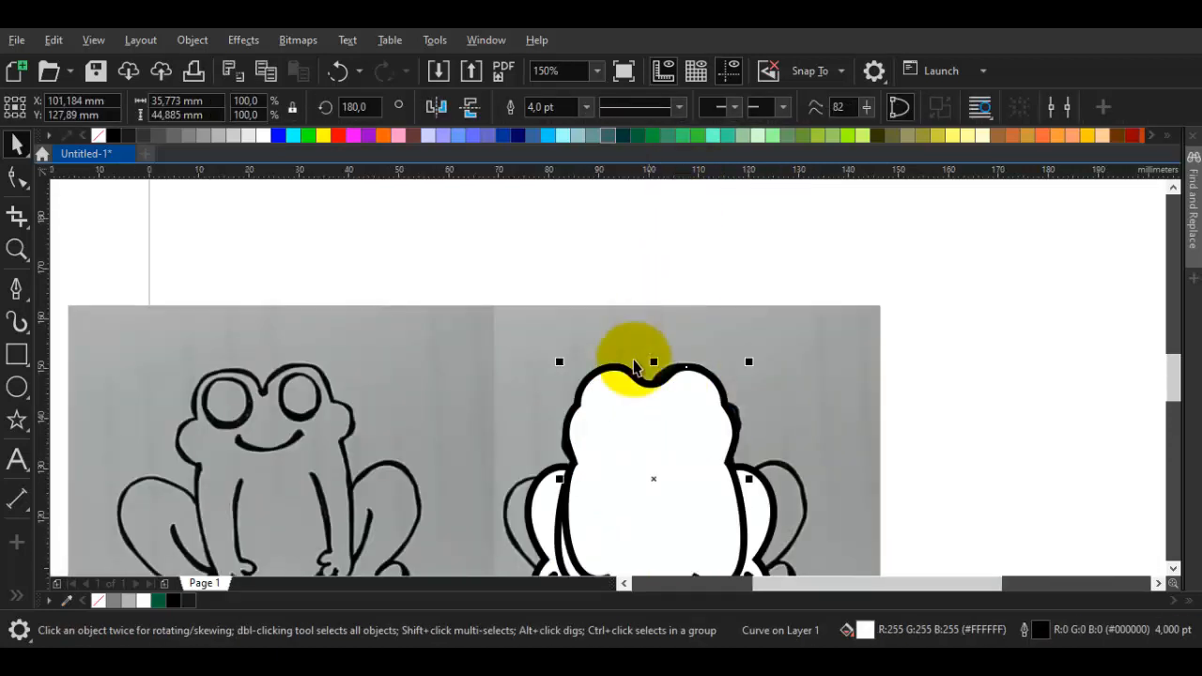
right_click(623, 424)
left_click(691, 141)
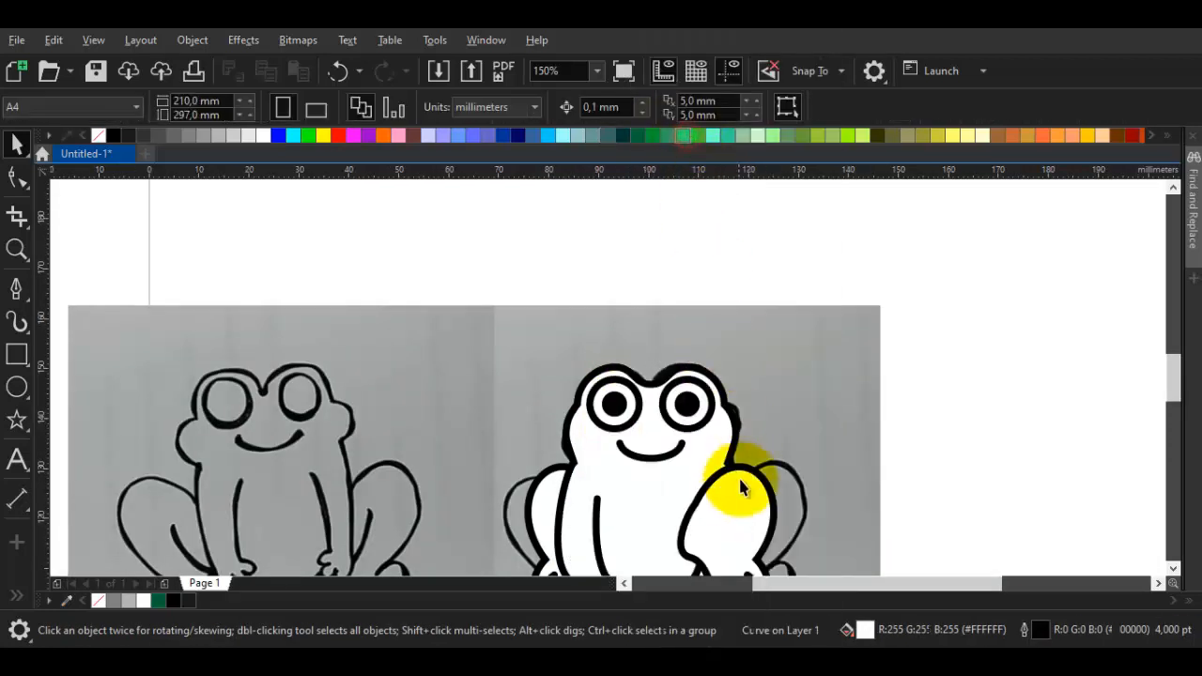
- Select the mirrored right leg with its toe lines, and order them in front of the sketch image, behind the body
left_click_drag(739, 481, 755, 347)
scroll(753, 364, "up", 1)
left_click(812, 347)
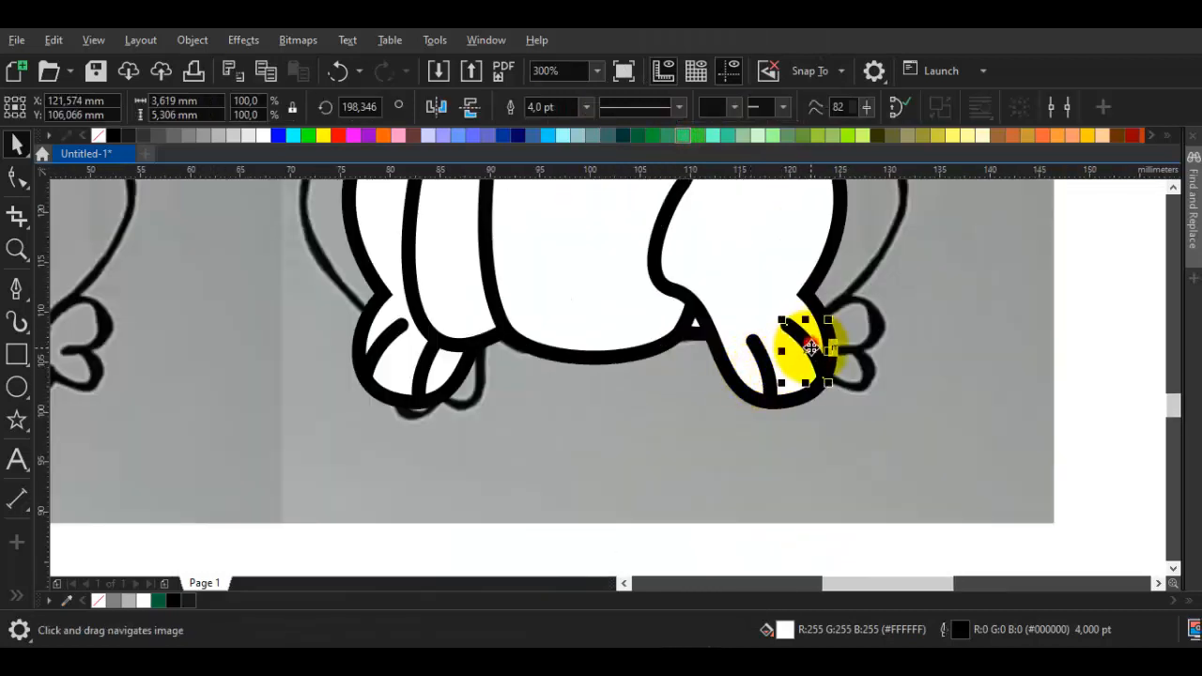
left_click(742, 361, "shift")
right_click(716, 336)
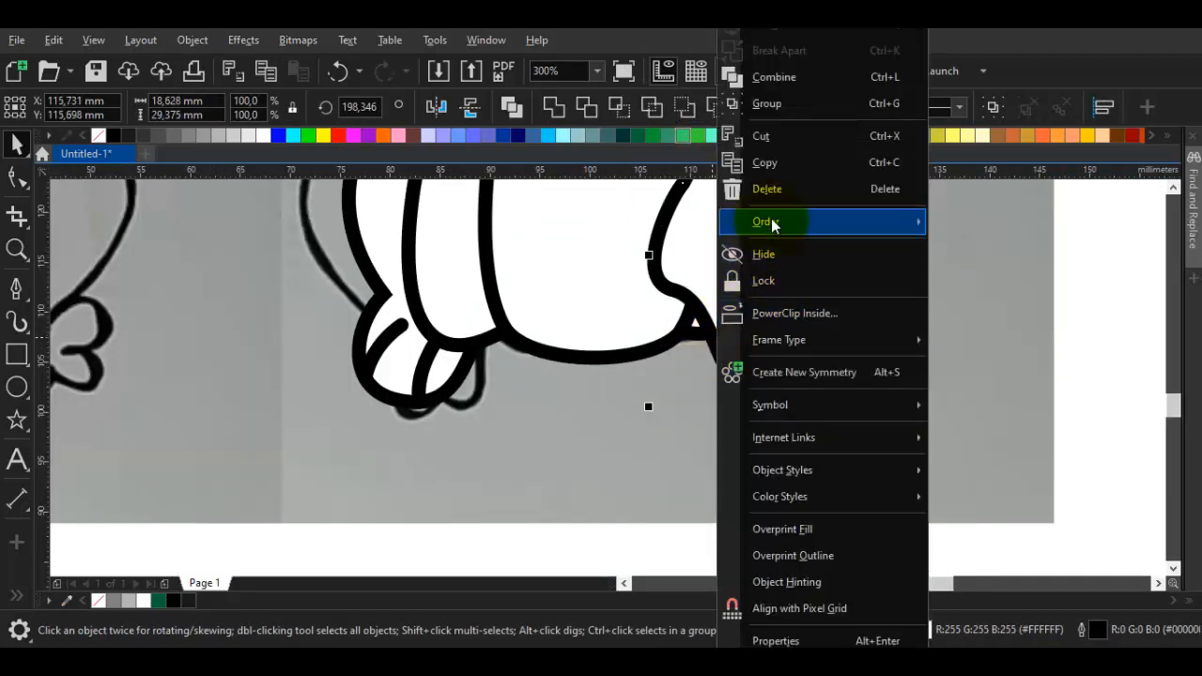
mouse_move(780, 221)
left_click(982, 396)
left_click(982, 396)
left_click_drag(772, 366, 748, 461)
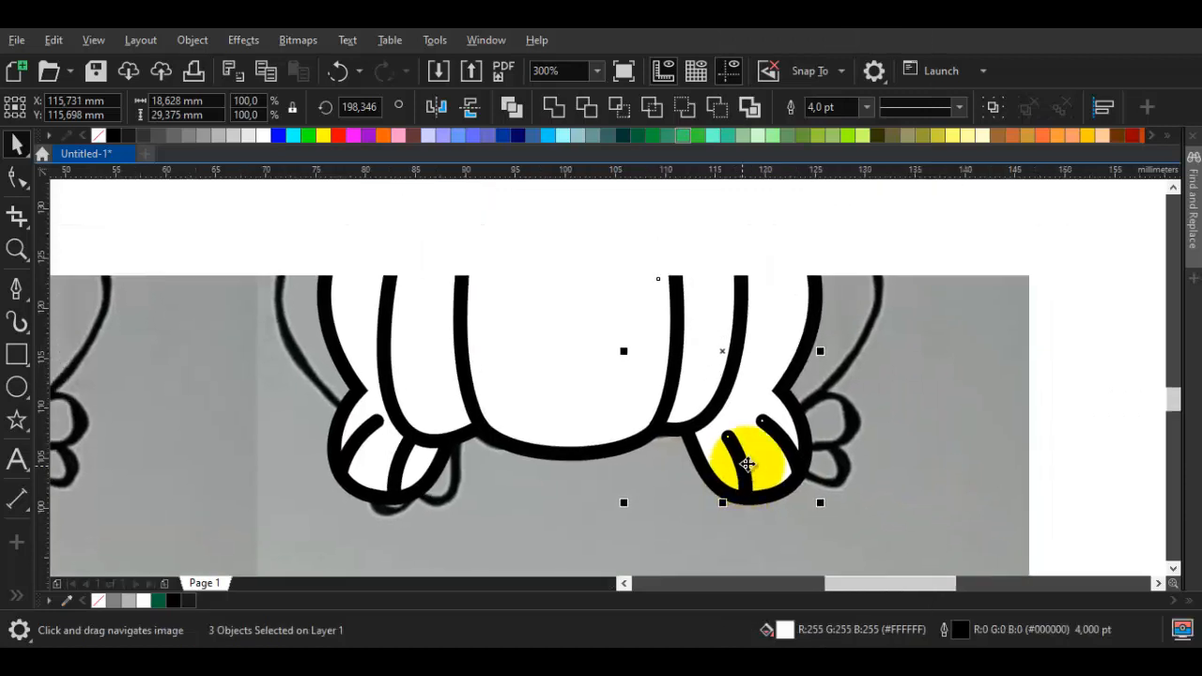
- Reshape the right arm's lower curve by pulling the belly junction node's handle outward and down to match the left arm
key("Escape")
left_click(458, 413)
key("F10")
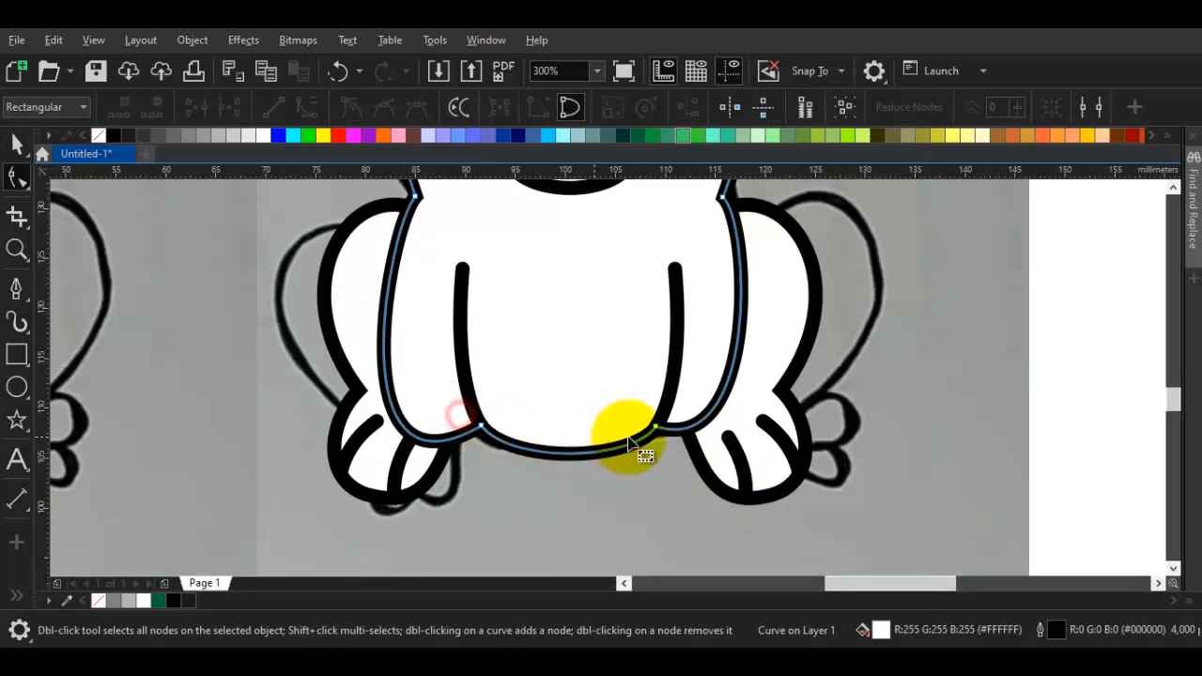
left_click(657, 429)
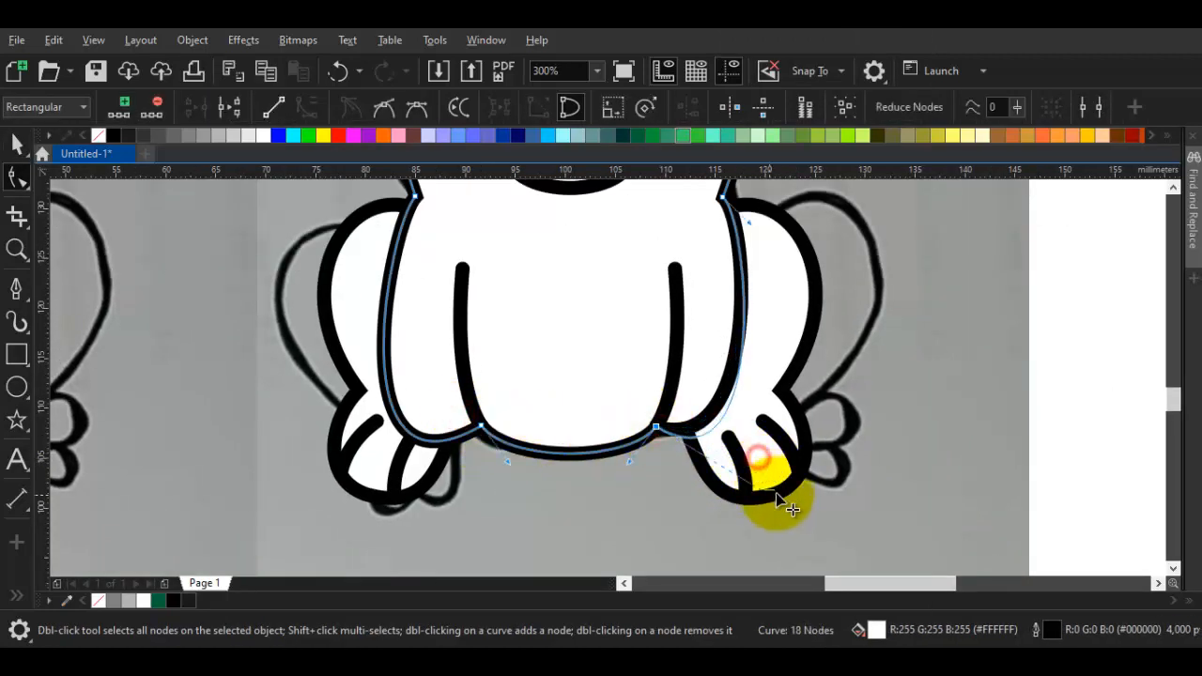
left_click_drag(776, 494, 796, 513)
key("space")
- Move the sketch image aside to check the frog with its mirrored right leg
left_click(780, 507)
scroll(778, 506, "down", 1)
left_click_drag(680, 463, 696, 408)
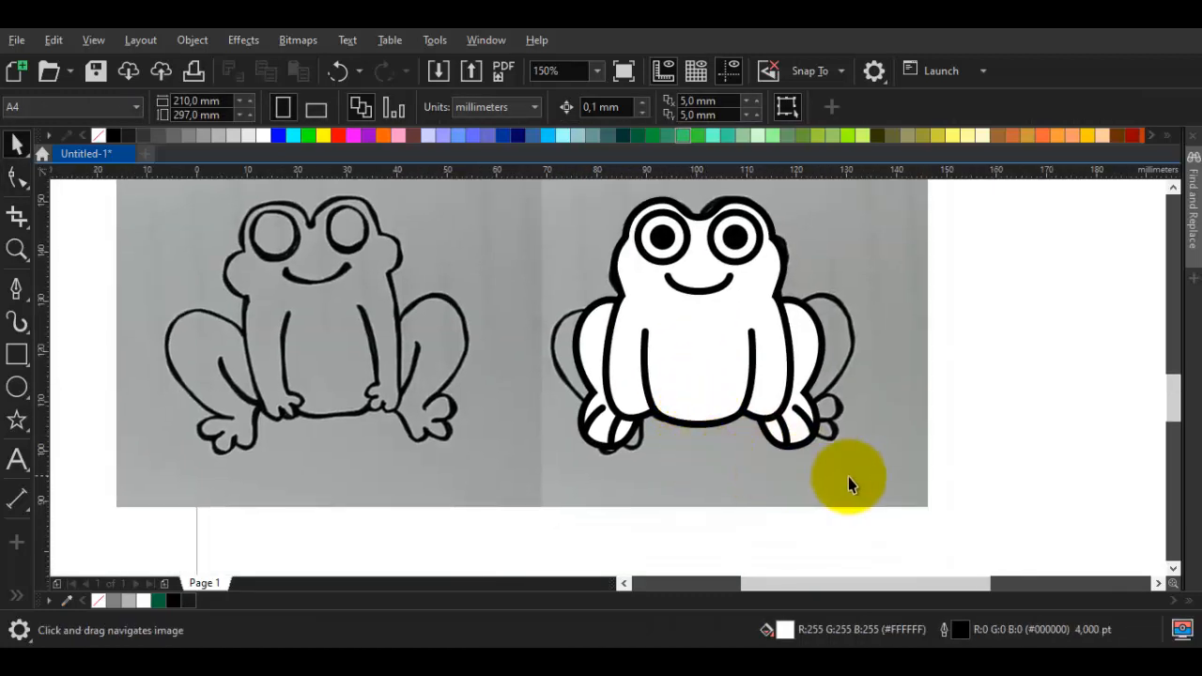
left_click_drag(848, 478, 459, 478)
left_click(781, 510)
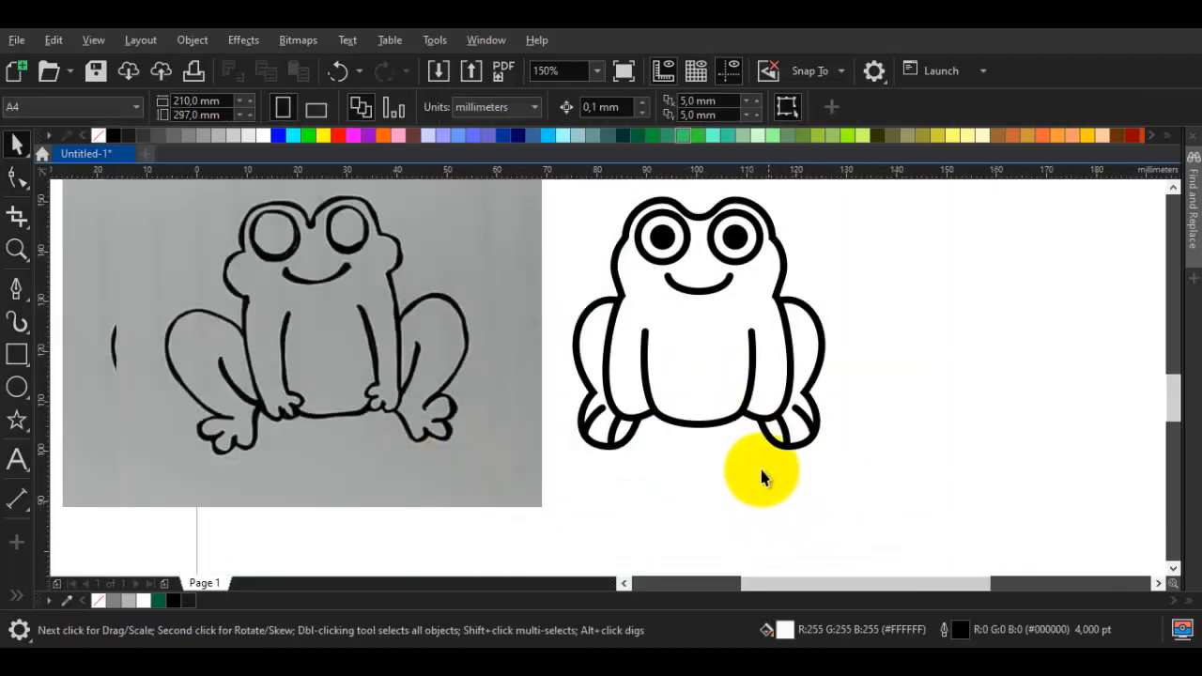
- Deepen the belly's lower curve by pulling the handles of both junction nodes down and towards the middle
left_click(714, 423)
key("F10")
left_click(685, 422)
scroll(690, 427, "up", 1)
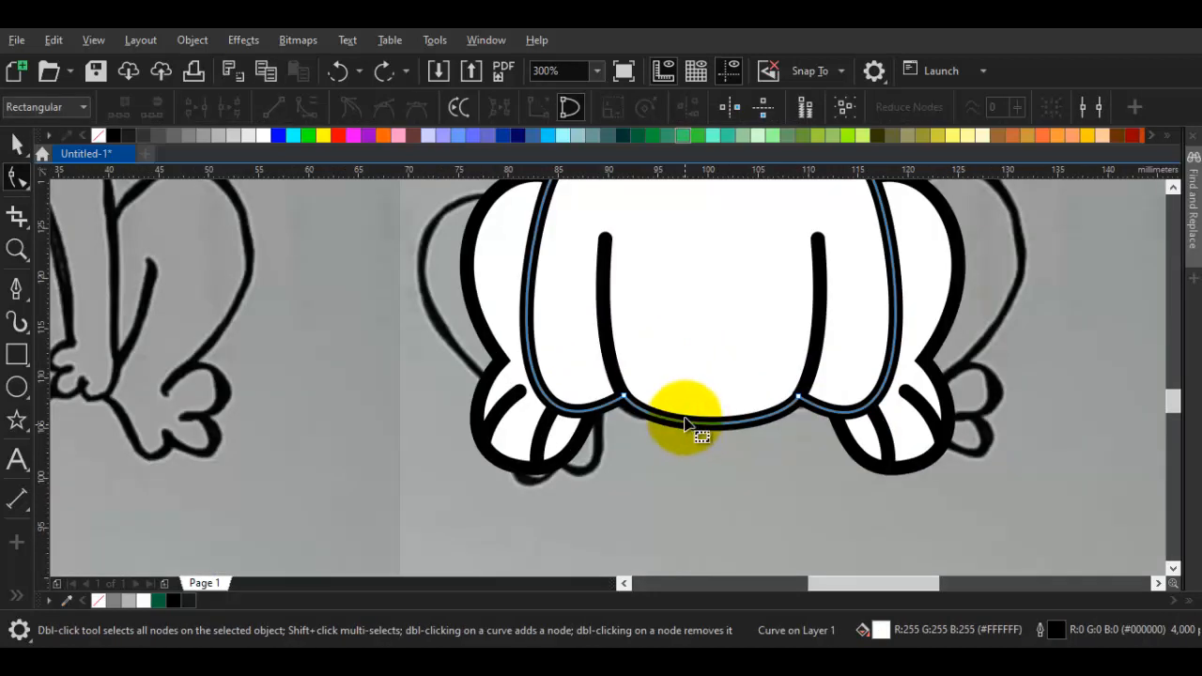
left_click(625, 398)
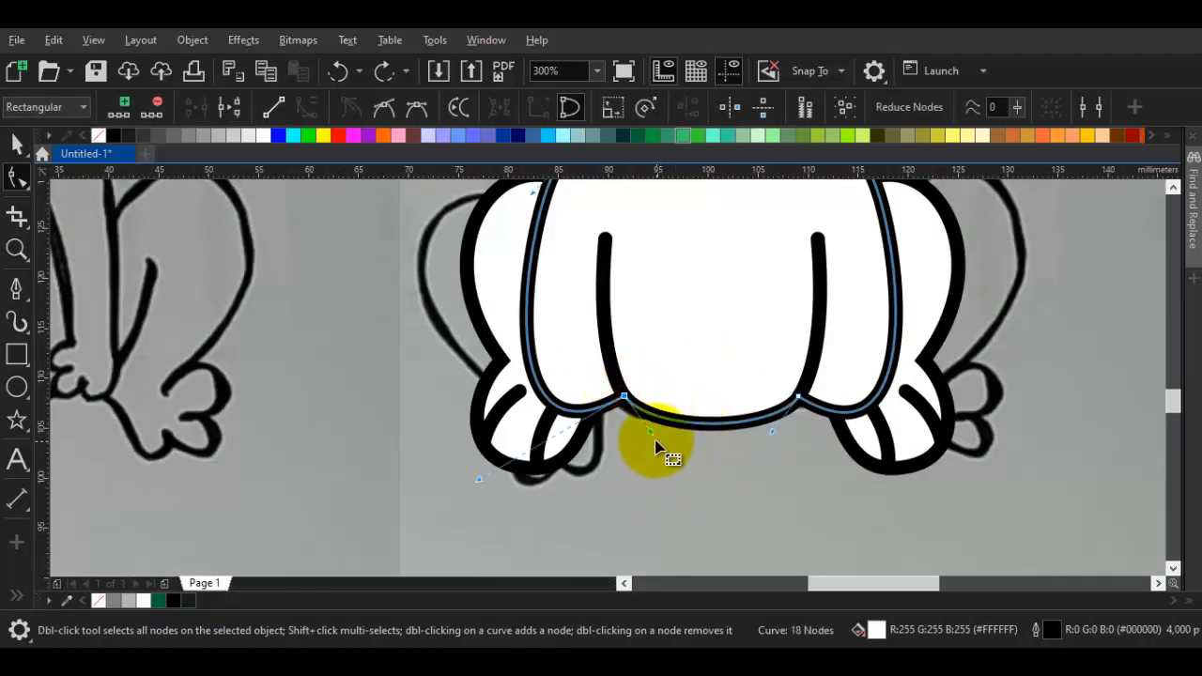
left_click_drag(666, 458, 672, 456)
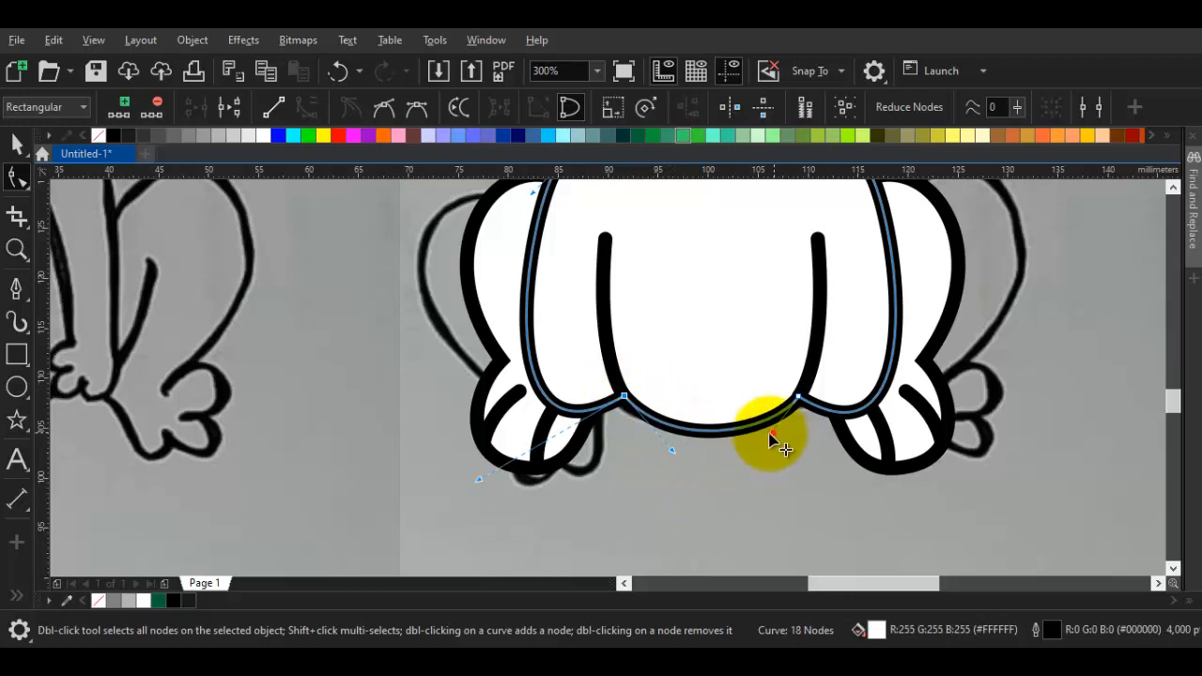
left_click_drag(769, 434, 745, 450)
key("space")
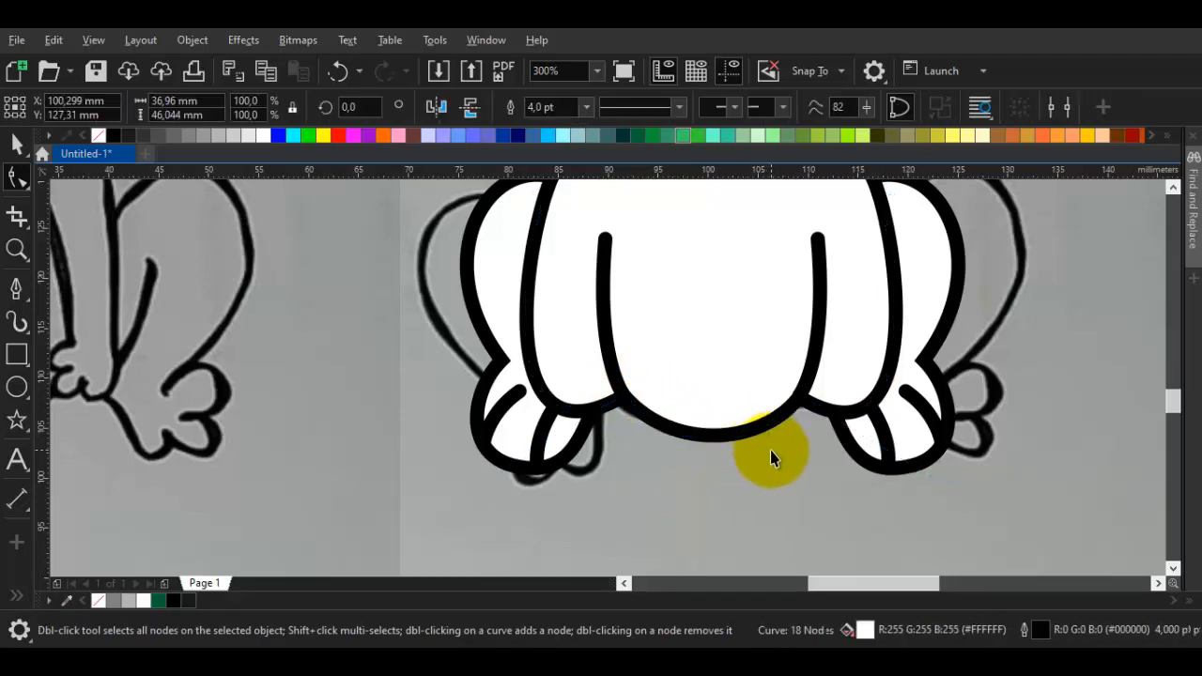
- Move the sketch image aside to check the deepened belly curve, and undo the move
scroll(777, 455, "down", 2)
left_click(899, 460)
left_click_drag(858, 455, 542, 455)
left_click(925, 485)
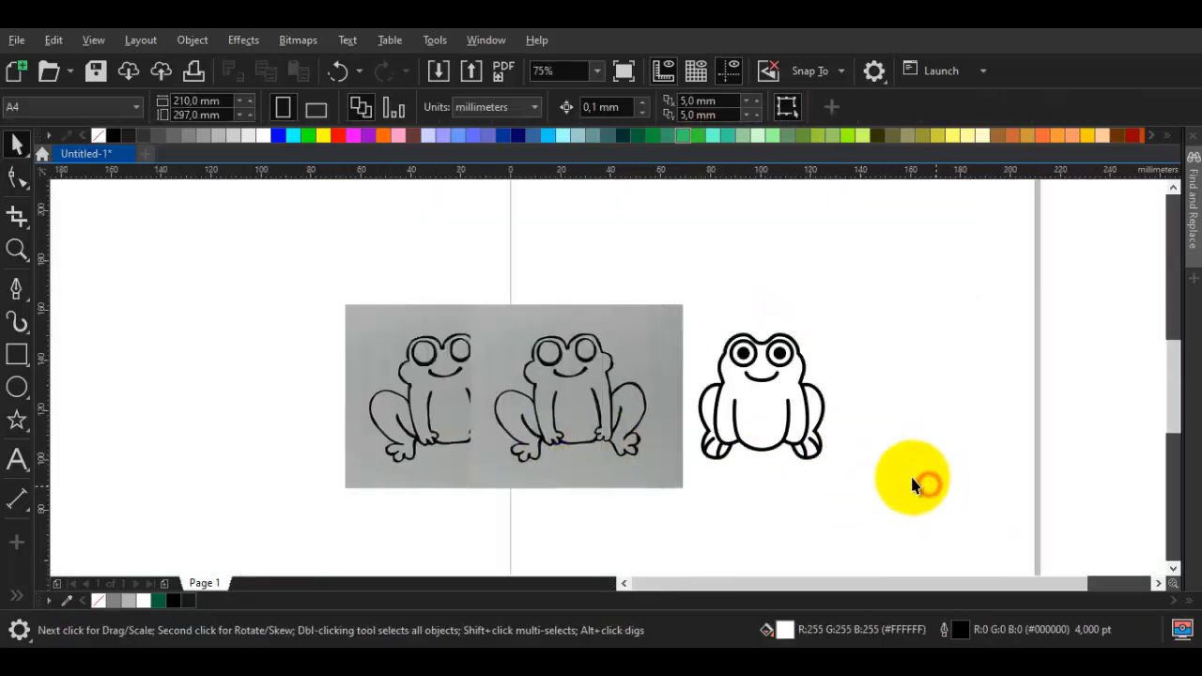
scroll(796, 421, "up", 1)
left_click(827, 451)
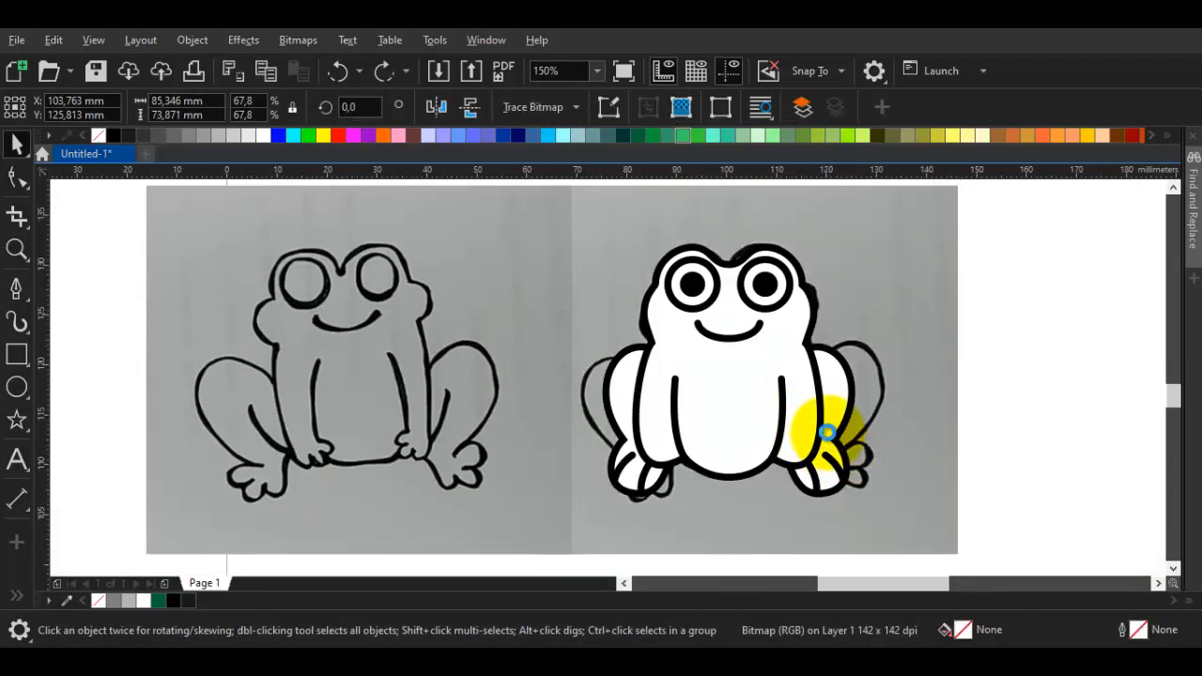
- Select both legs with their toe lines and shorten them from below to about 27.5 mm high
scroll(819, 434, "up", 1)
left_click(819, 505)
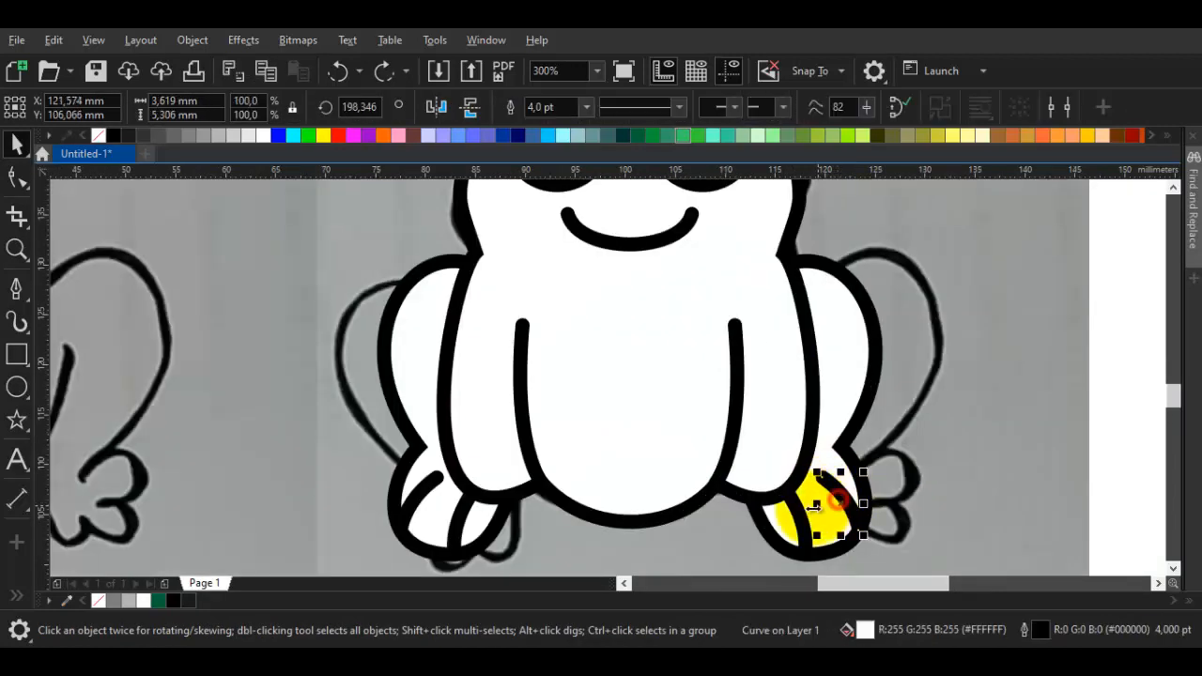
left_click(783, 516, "shift")
left_click(472, 531, "shift")
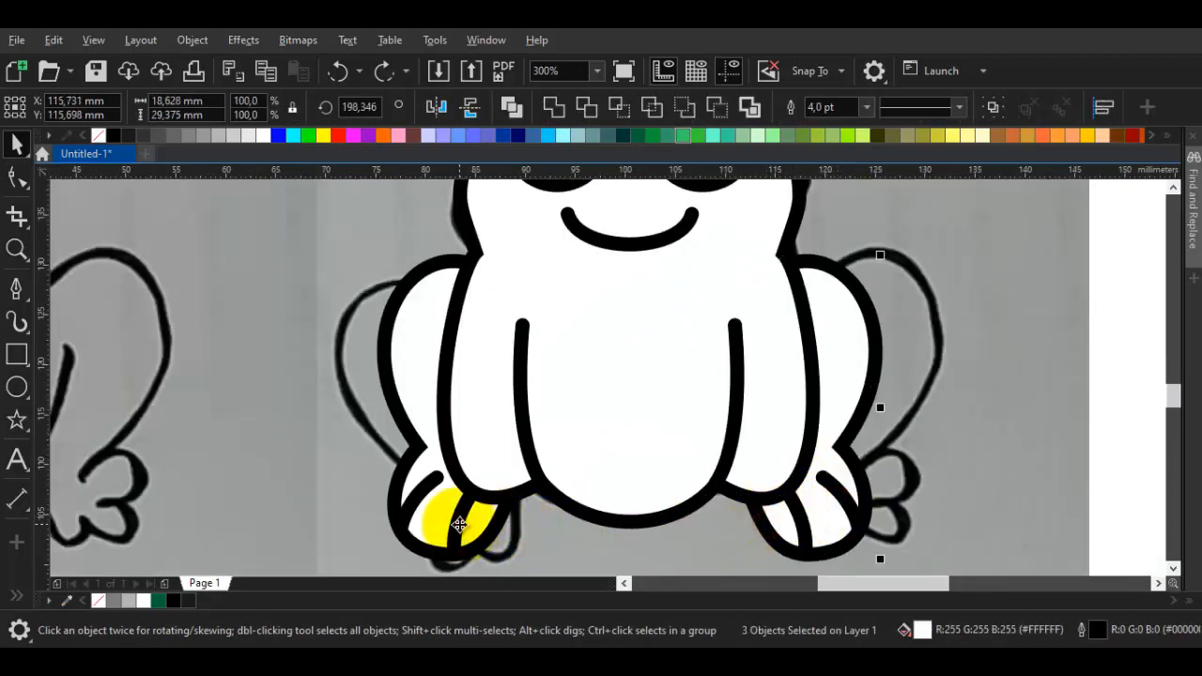
left_click(408, 438, "shift")
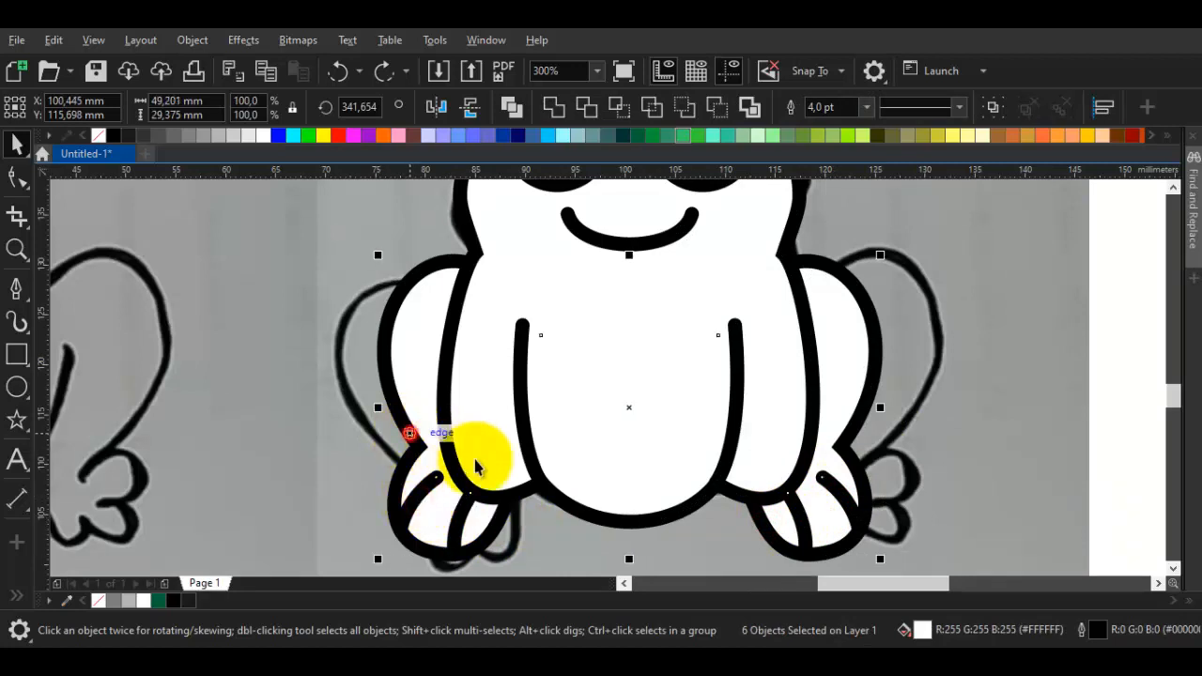
left_click_drag(662, 505, 683, 417)
left_click_drag(648, 469, 647, 456)
scroll(661, 460, "down", 2)
scroll(661, 460, "up", 2)
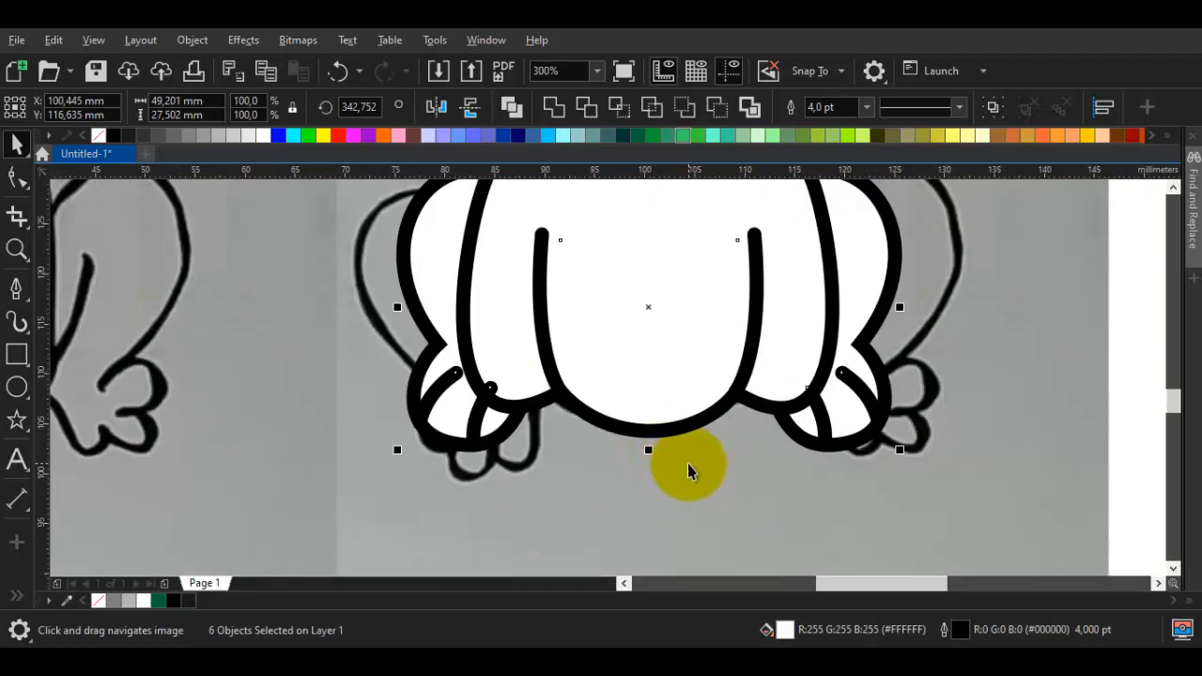
- Send the shortened legs behind the body, and place the sketch image at the very back
key("Delete")
left_click(970, 509)
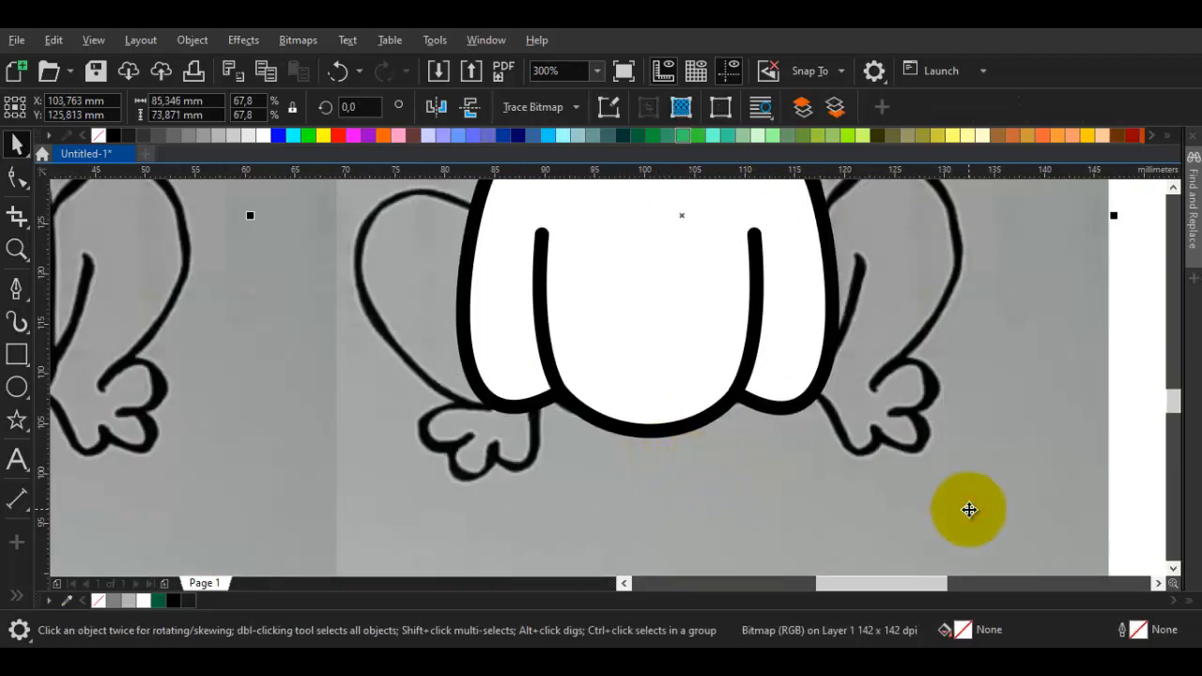
key("shift+Page_Down")
- Move the sketch image aside to check the shortened legs, and undo the move
scroll(887, 522, "down", 4)
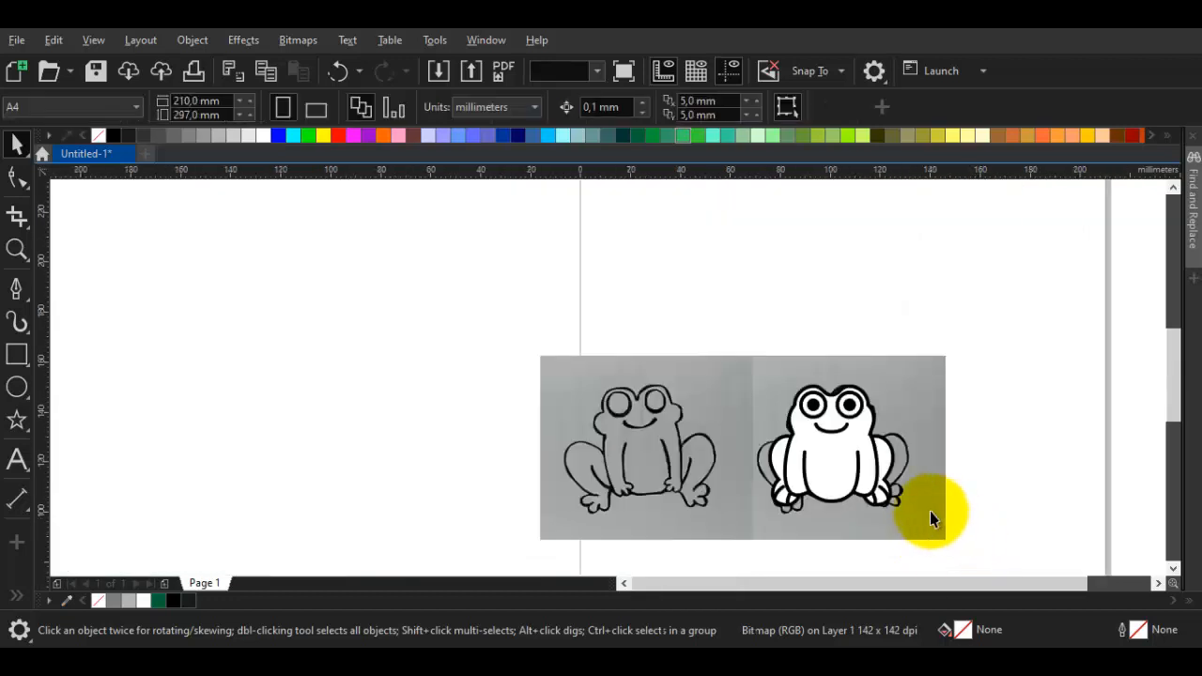
mouse_move(928, 510)
left_mouse_down()
mouse_move(684, 510)
mouse_move(736, 510)
left_mouse_up()
left_click(953, 492)
scroll(896, 498, "up", 1)
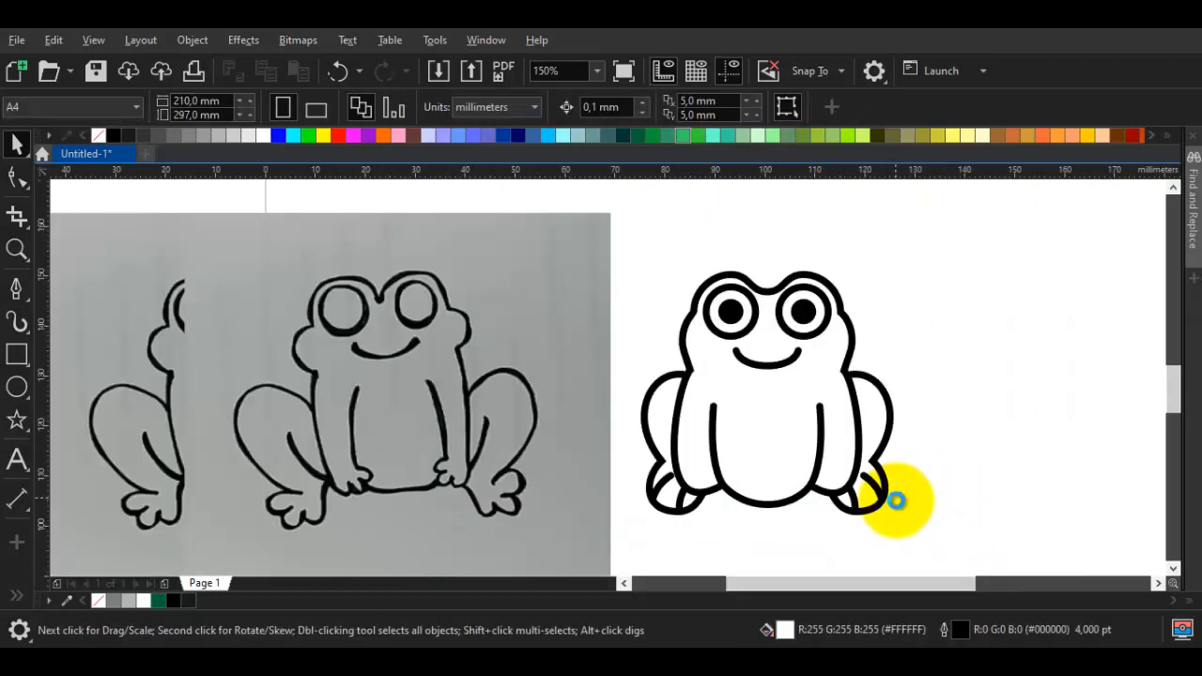
scroll(897, 498, "down", 1)
scroll(879, 497, "up", 1)
key("ctrl+z")
- Raise the middle of the belly's lower curve slightly to make the belly shallower
scroll(788, 498, "up", 1)
key("F10")
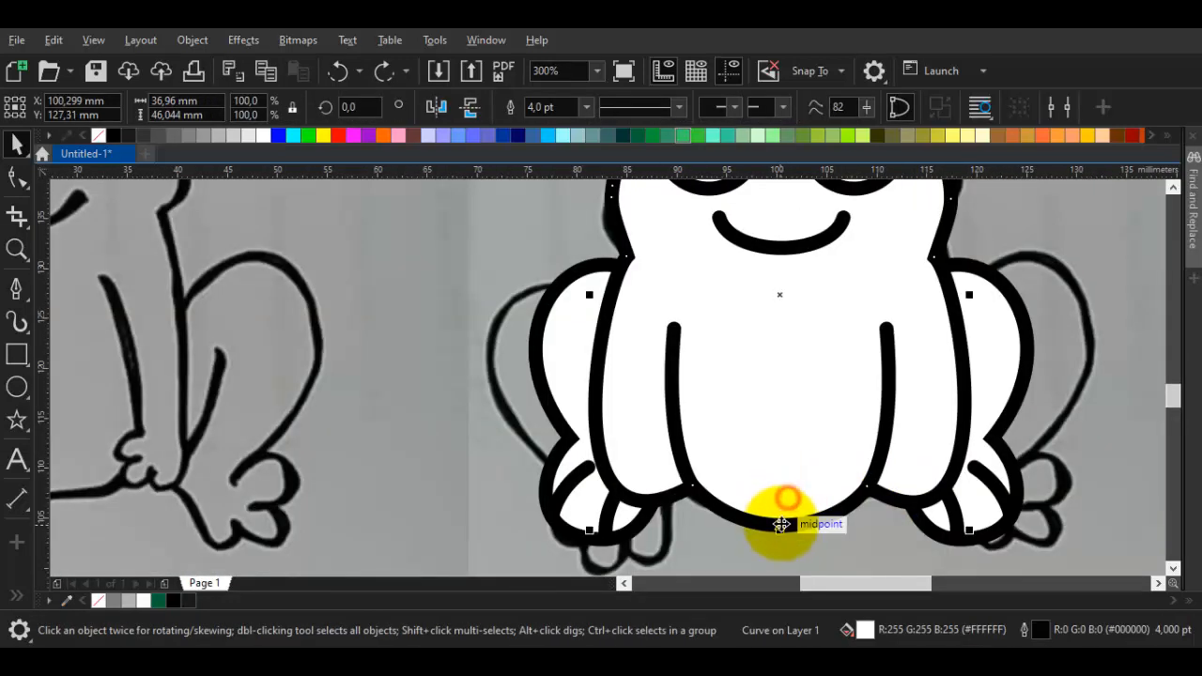
left_click(782, 525)
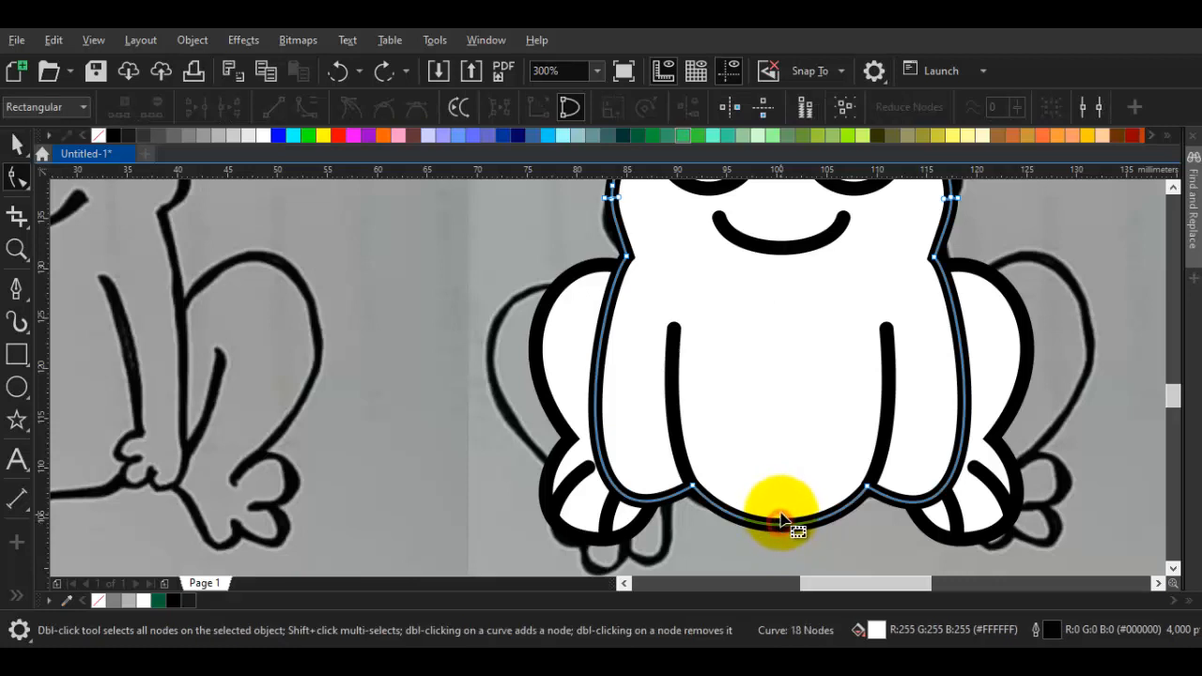
left_click_drag(784, 523, 747, 487)
key("space")
- Select all parts of the frog and fill them with green #33CC66
scroll(784, 517, "down", 2)
key("Escape")
left_click_drag(974, 537, 685, 349)
scroll(720, 384, "up", 2)
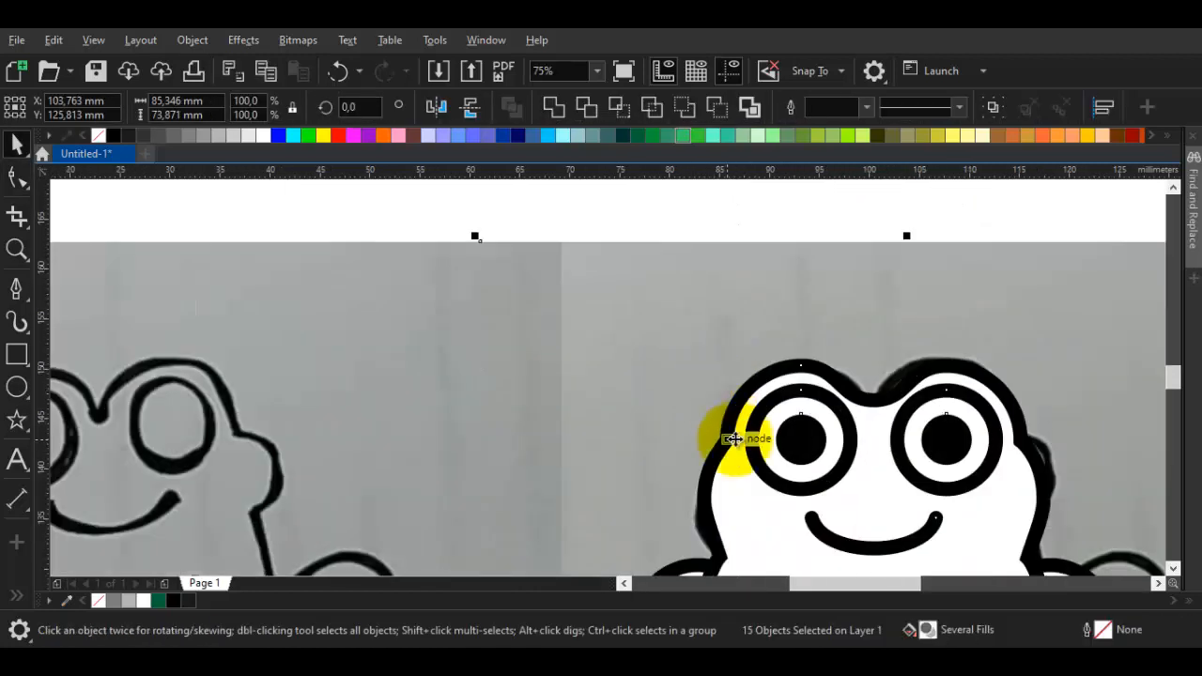
left_click_drag(738, 429, 501, 281)
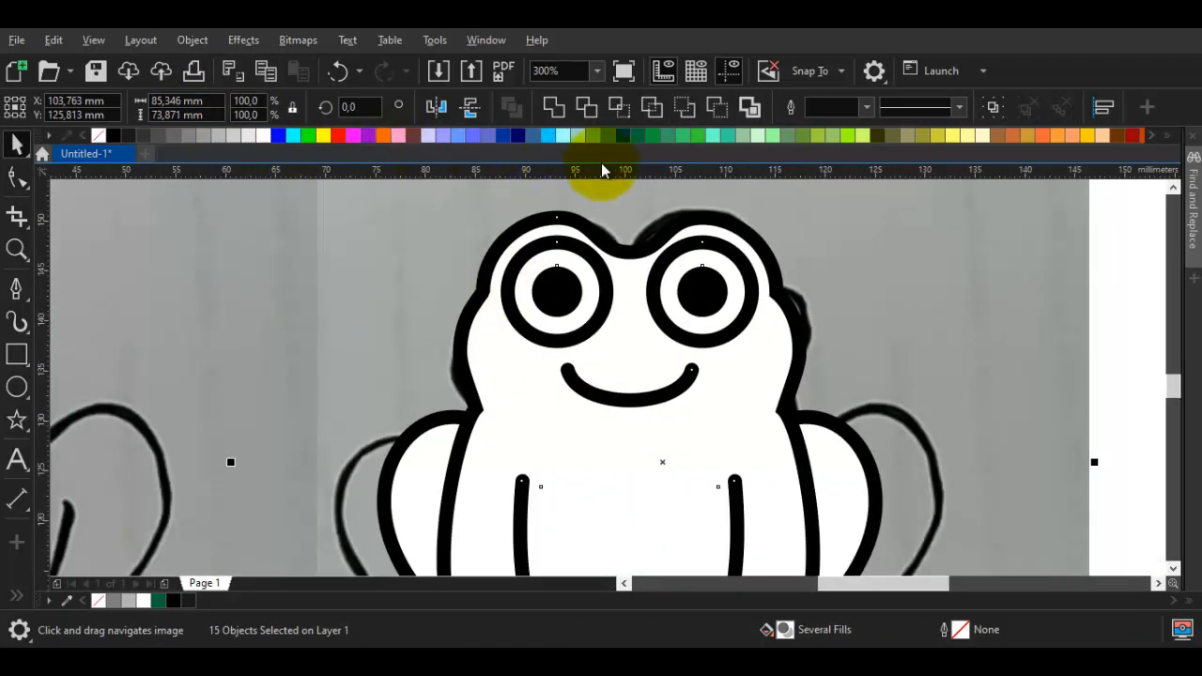
left_click(688, 134)
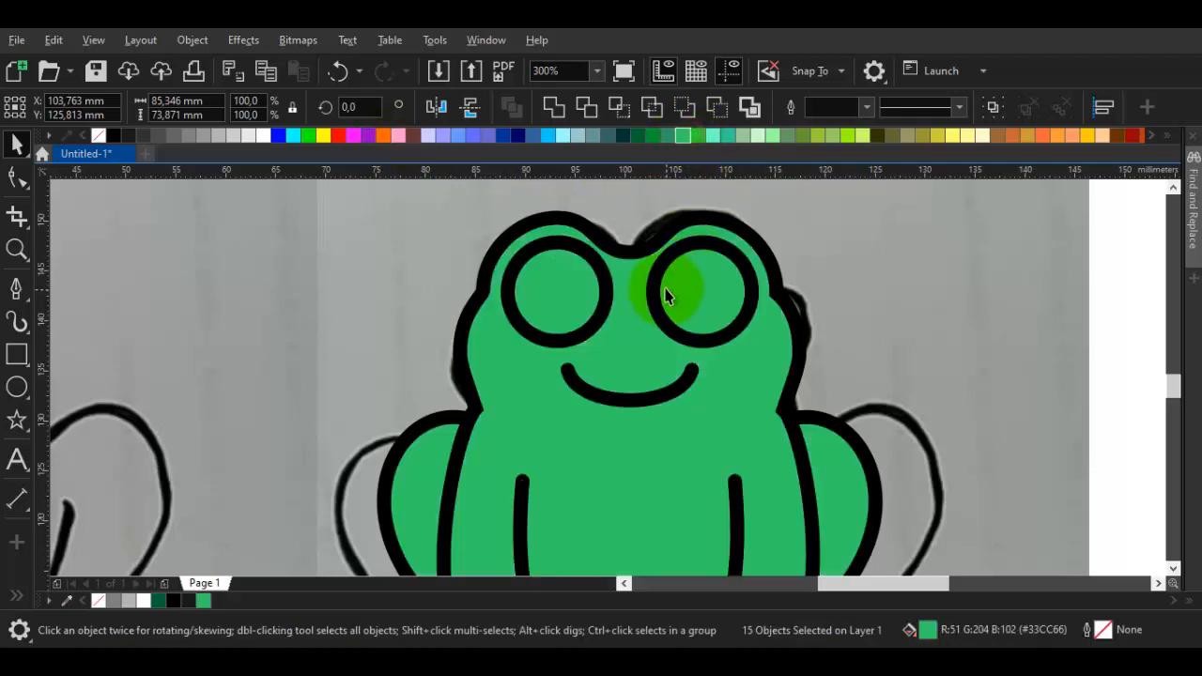
- Fill both outer eye circles white and both pupils black
left_click(615, 287)
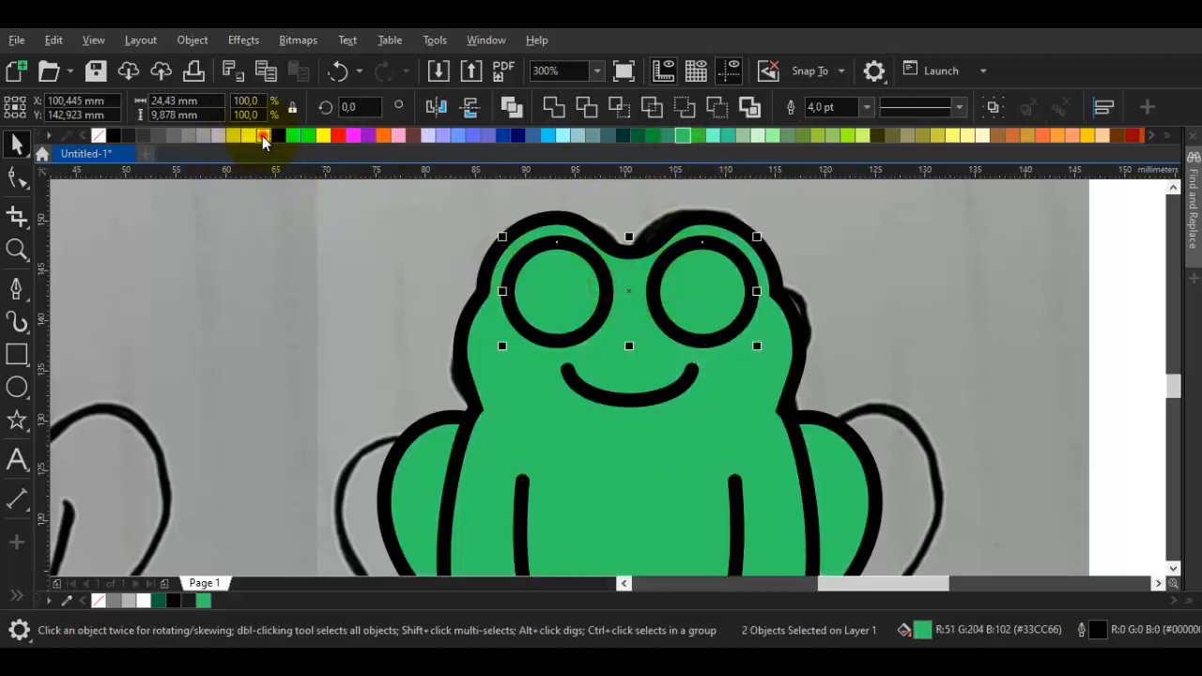
left_click(262, 135)
left_click(562, 290)
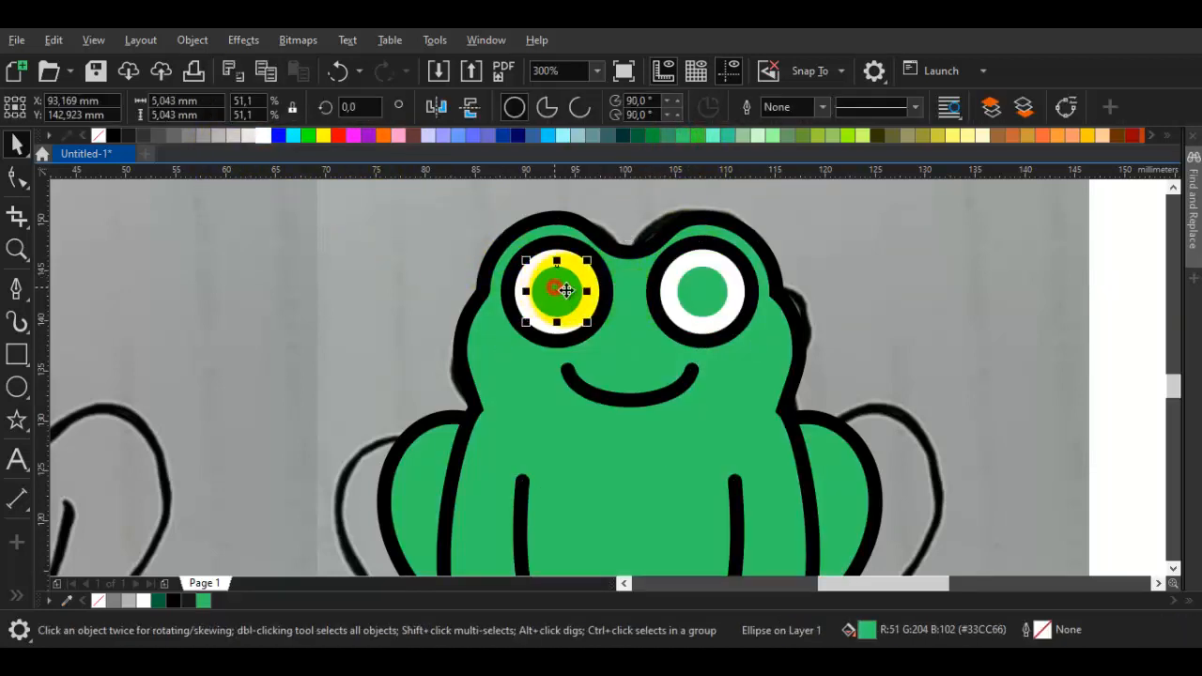
left_click(695, 293, "shift")
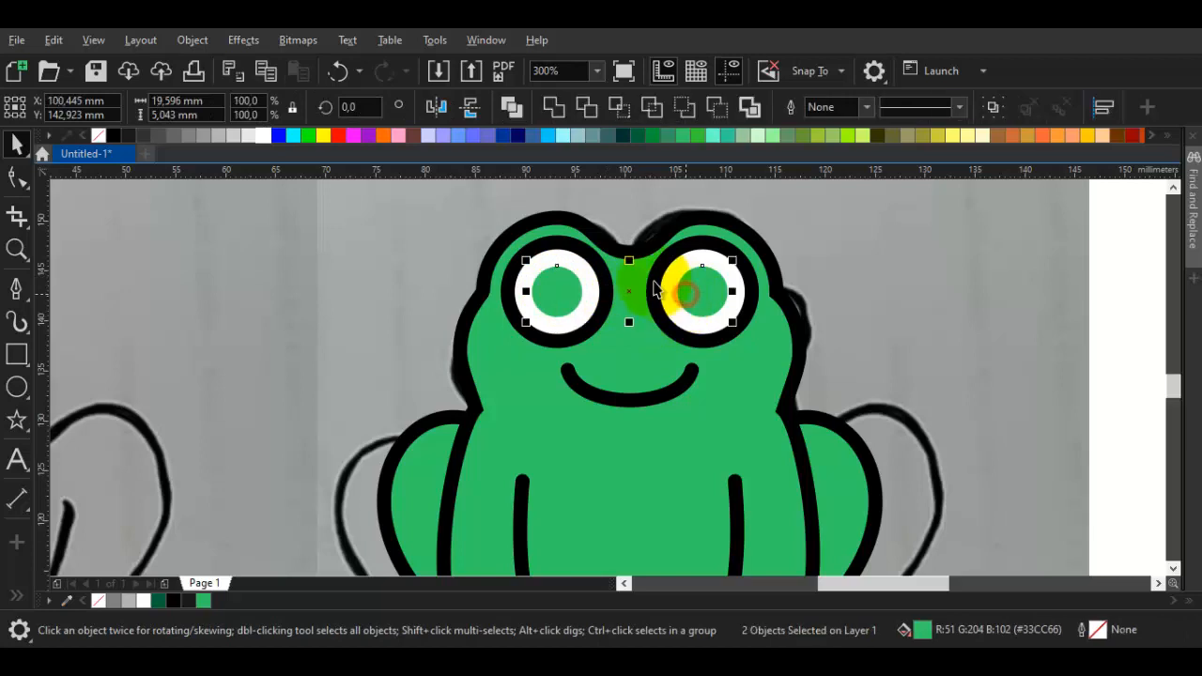
left_click(113, 135)
scroll(751, 265, "down", 3)
left_click(1007, 392)
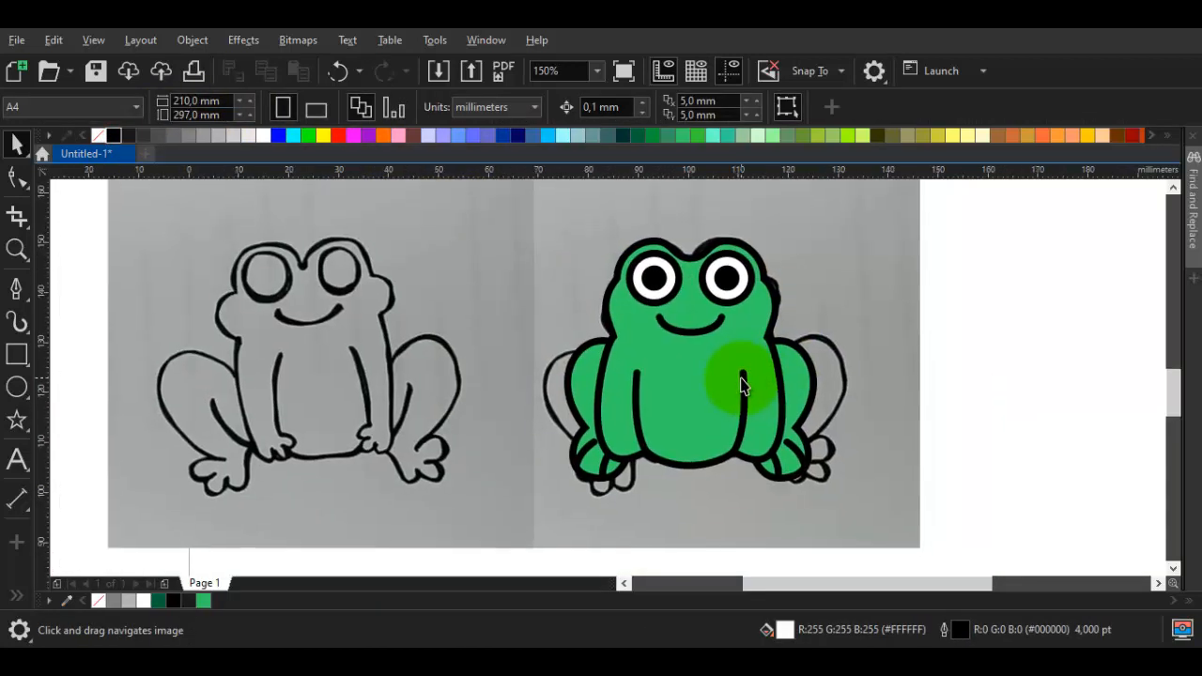
- Select the left and right leg shapes and fill them with dark green #006633
scroll(785, 389, "up", 2)
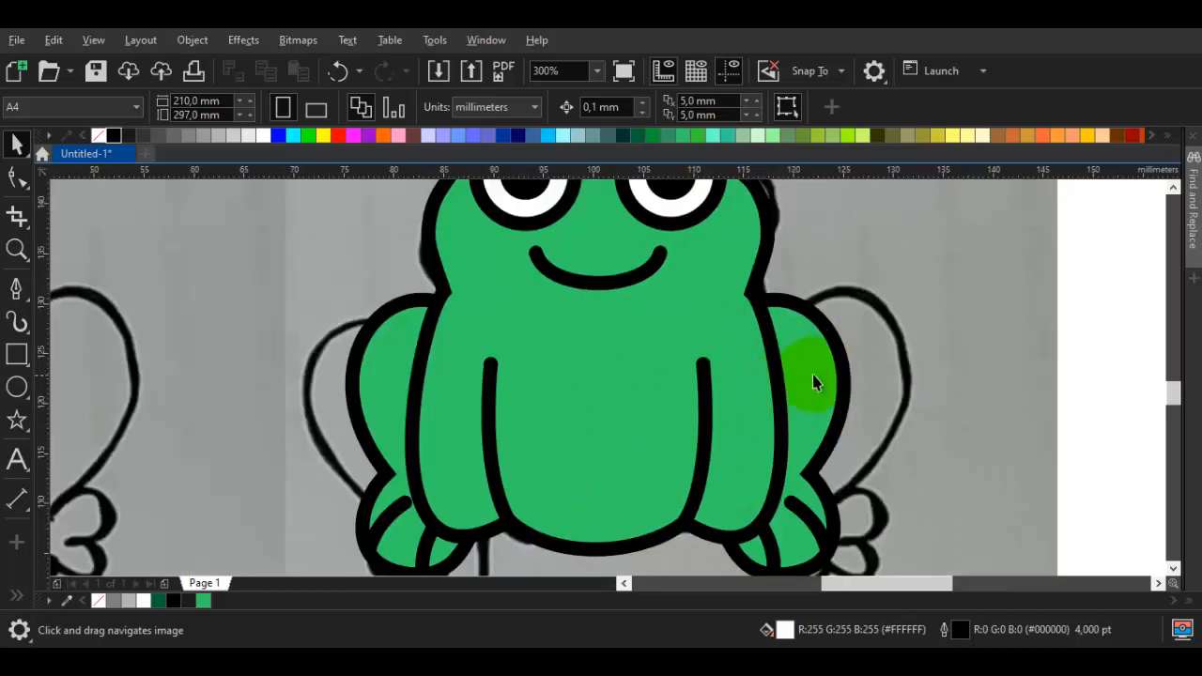
left_click(821, 348)
left_click(372, 344, "shift")
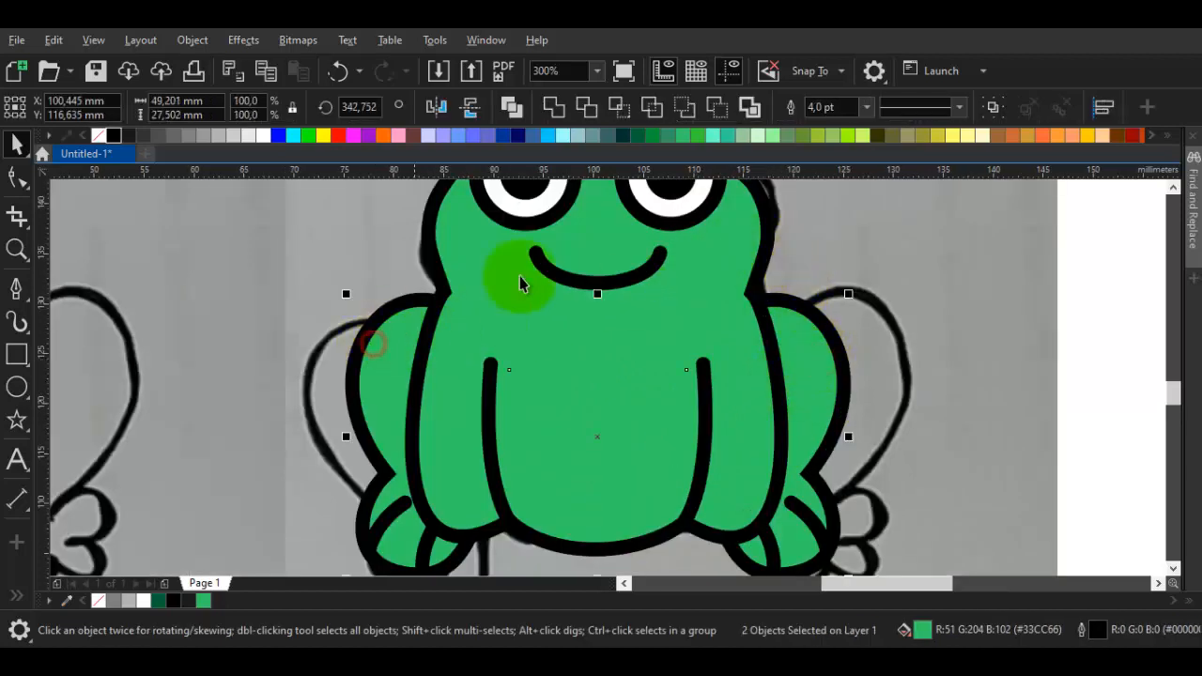
left_click(637, 132)
scroll(686, 311, "down", 2)
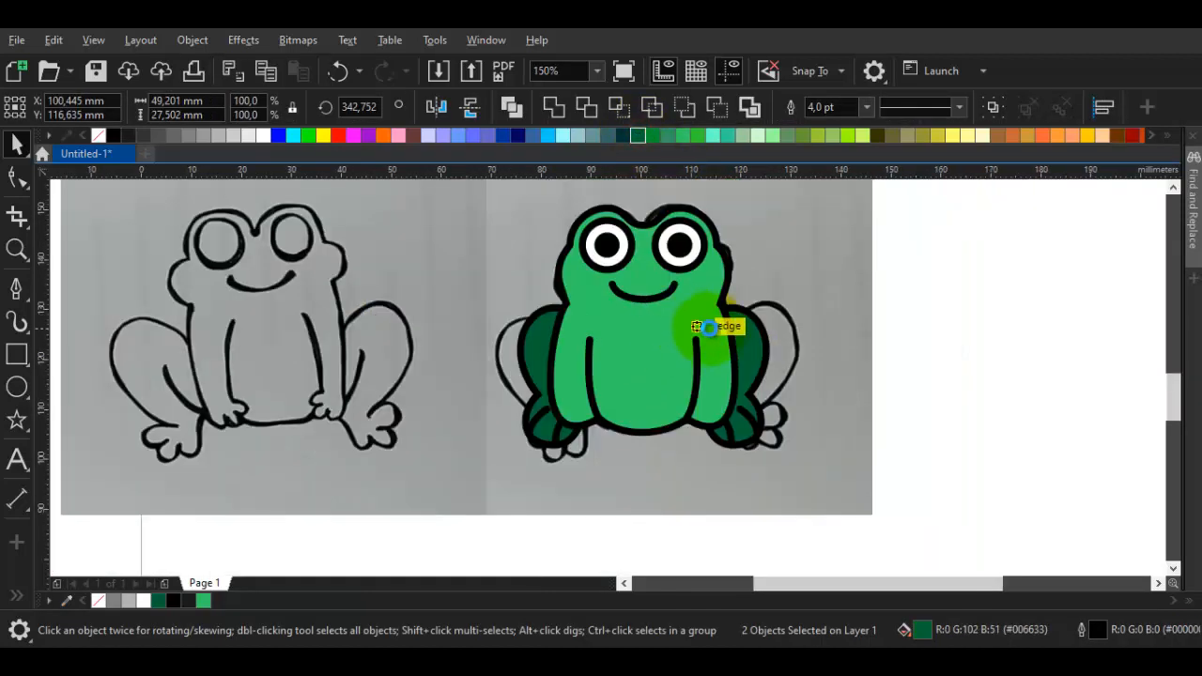
key("Escape")
- Fill the frog's body with the darker green shade #008E47
scroll(714, 282, "up", 2)
left_click(635, 136)
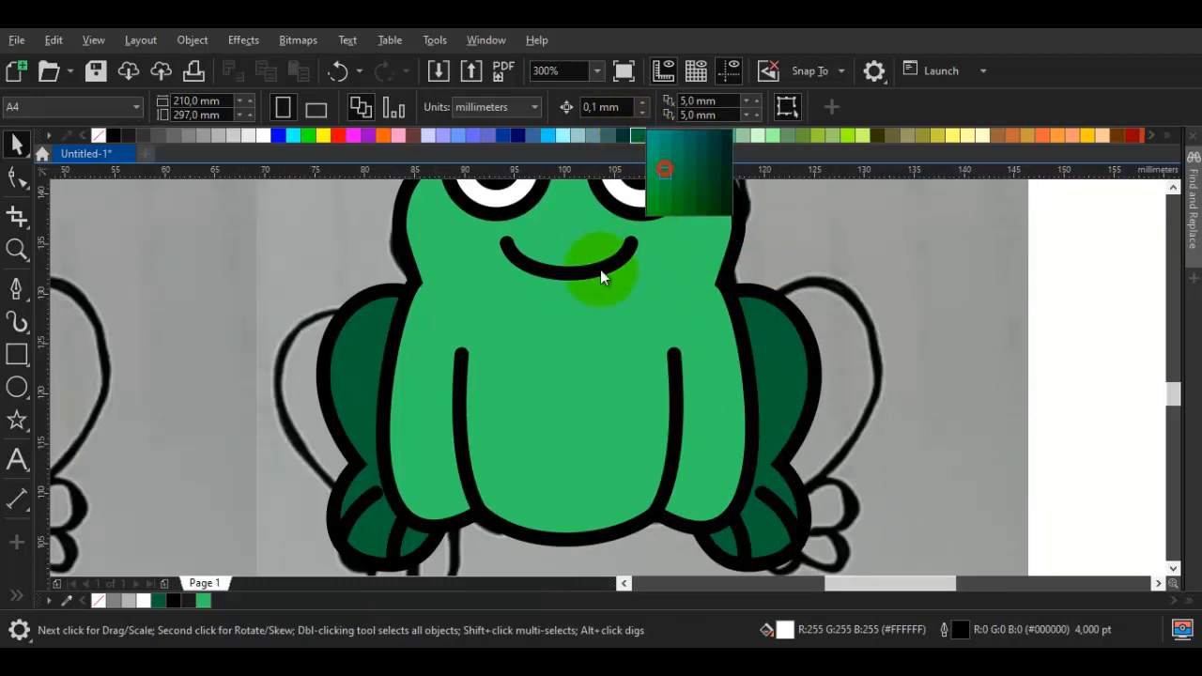
left_click_drag(601, 275, 572, 352)
scroll(574, 362, "down", 2)
left_click(891, 376)
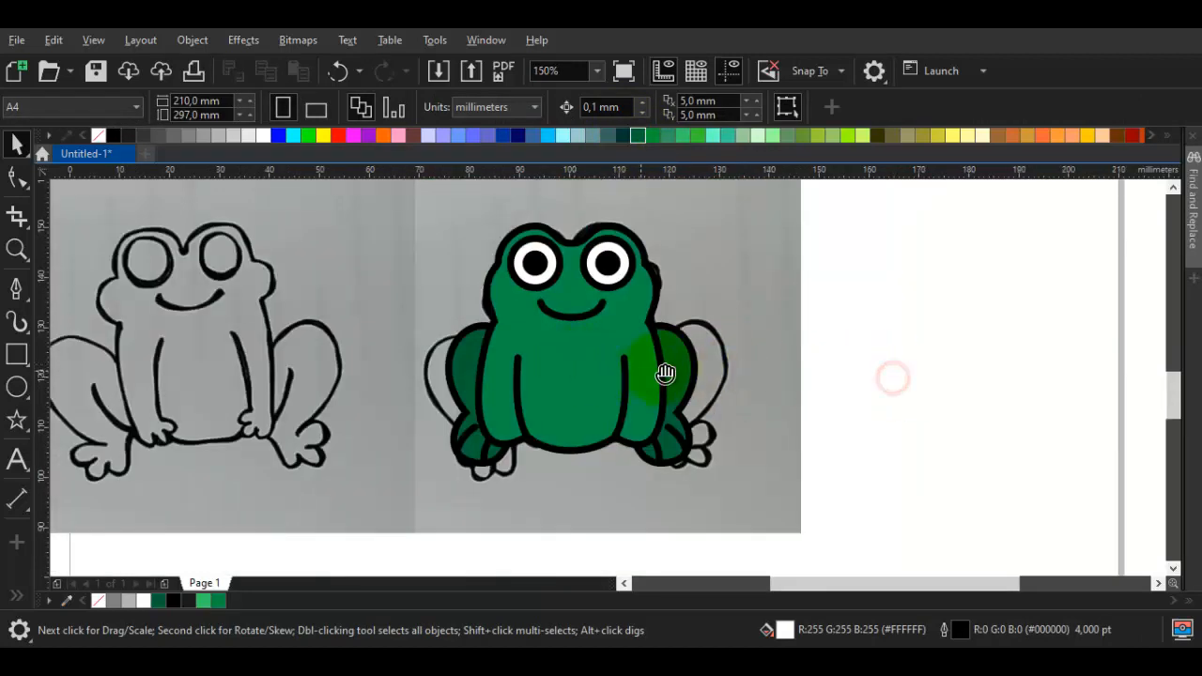
- Move the sketch image aside to check the coloured frog, and undo the move
scroll(667, 362, "down", 1)
left_click_drag(602, 431, 869, 430)
left_click(627, 423)
scroll(615, 385, "up", 1)
key("ctrl+z")
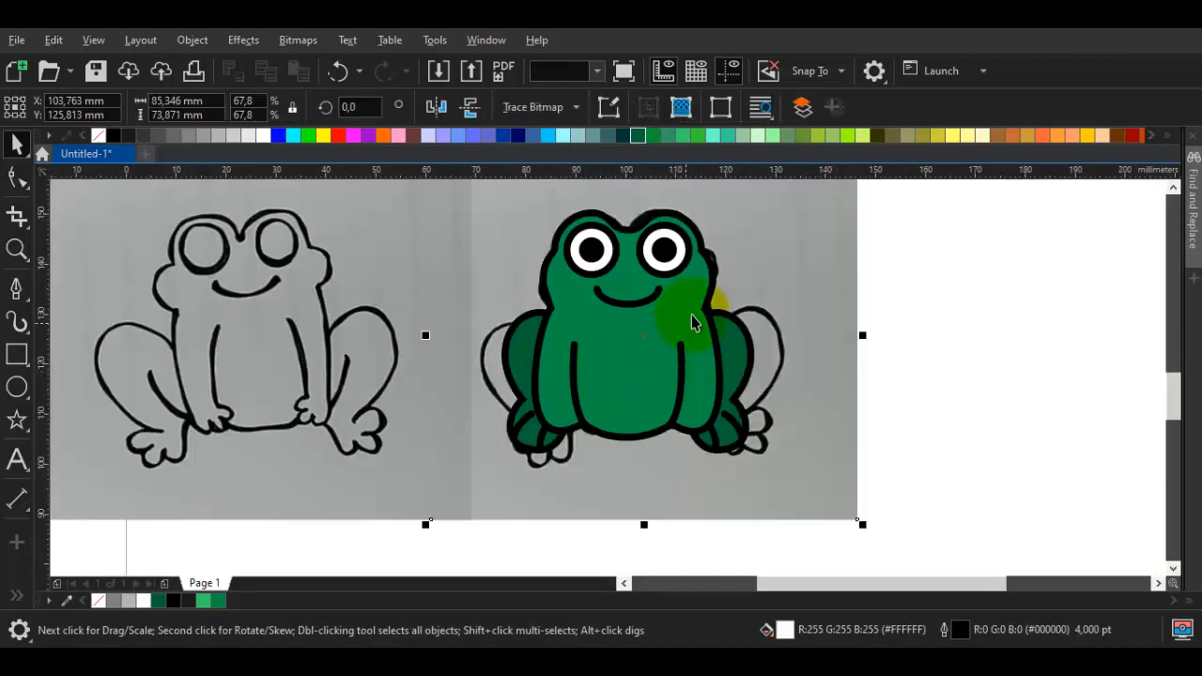
- Delete the surplus nodes midway along both cheek bulges of the frog's body outline
scroll(693, 317, "up", 2)
left_click(661, 317)
scroll(661, 318, "down", 2)
key("F10")
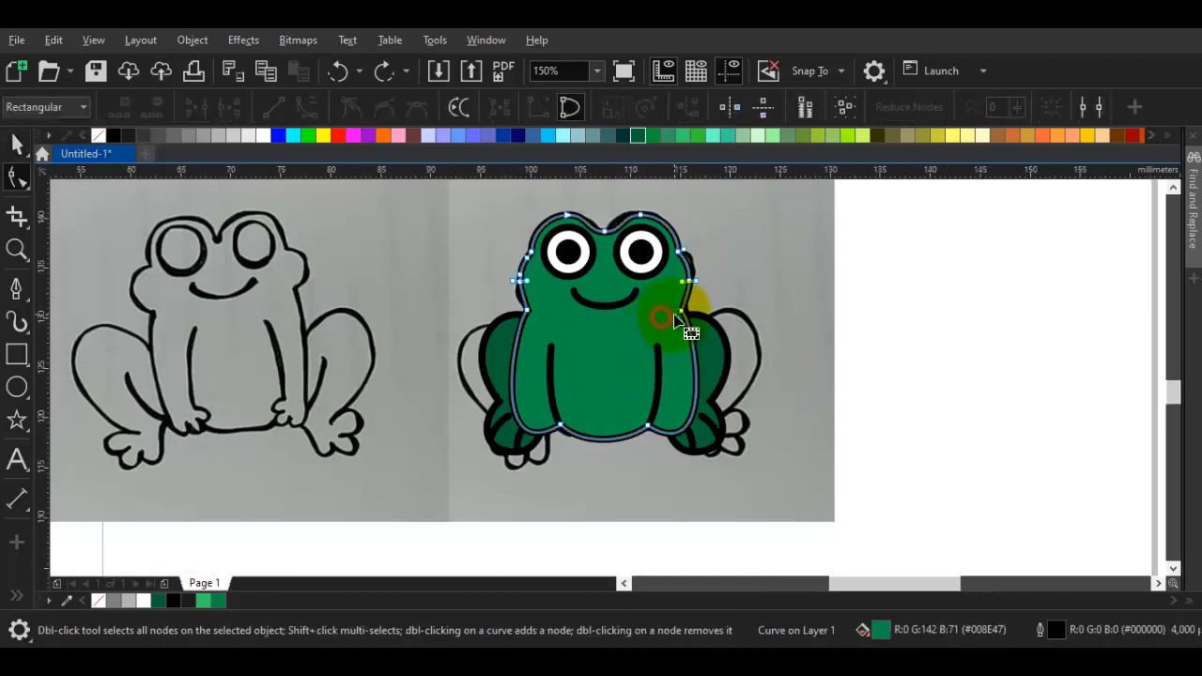
scroll(669, 313, "up", 1)
left_click_drag(683, 232, 746, 271)
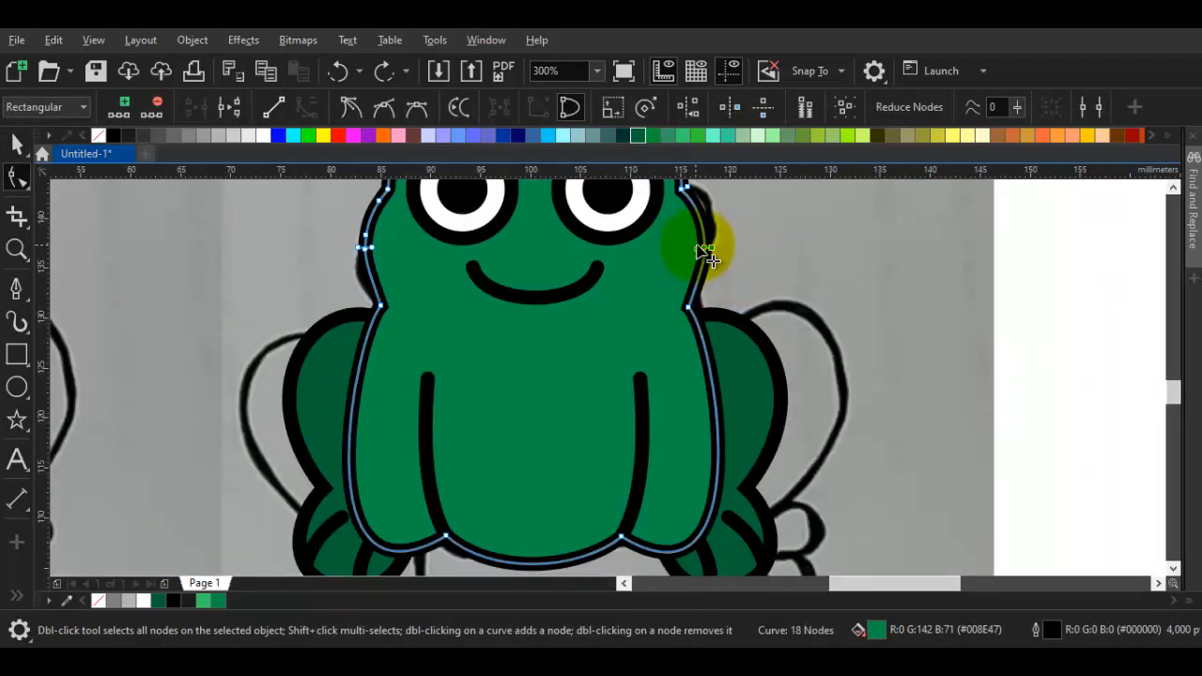
double_click(705, 248)
left_click_drag(431, 283, 372, 251)
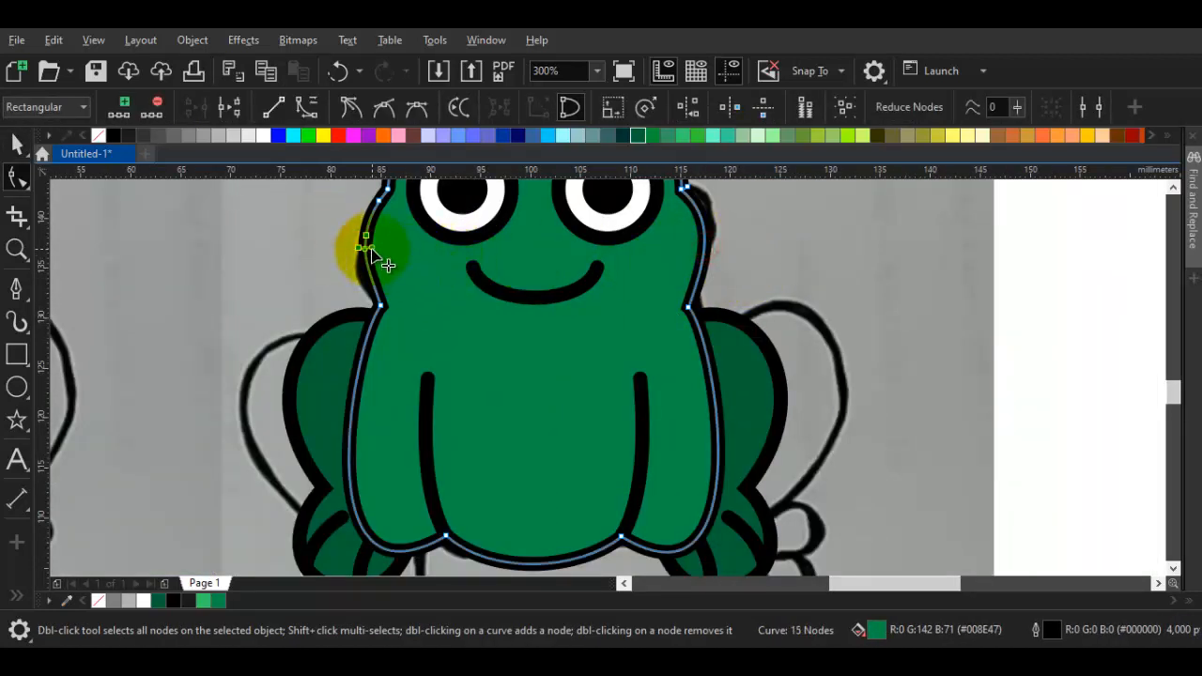
double_click(372, 249)
key("space")
key("Escape")
scroll(536, 306, "down", 1)
scroll(473, 254, "up", 1)
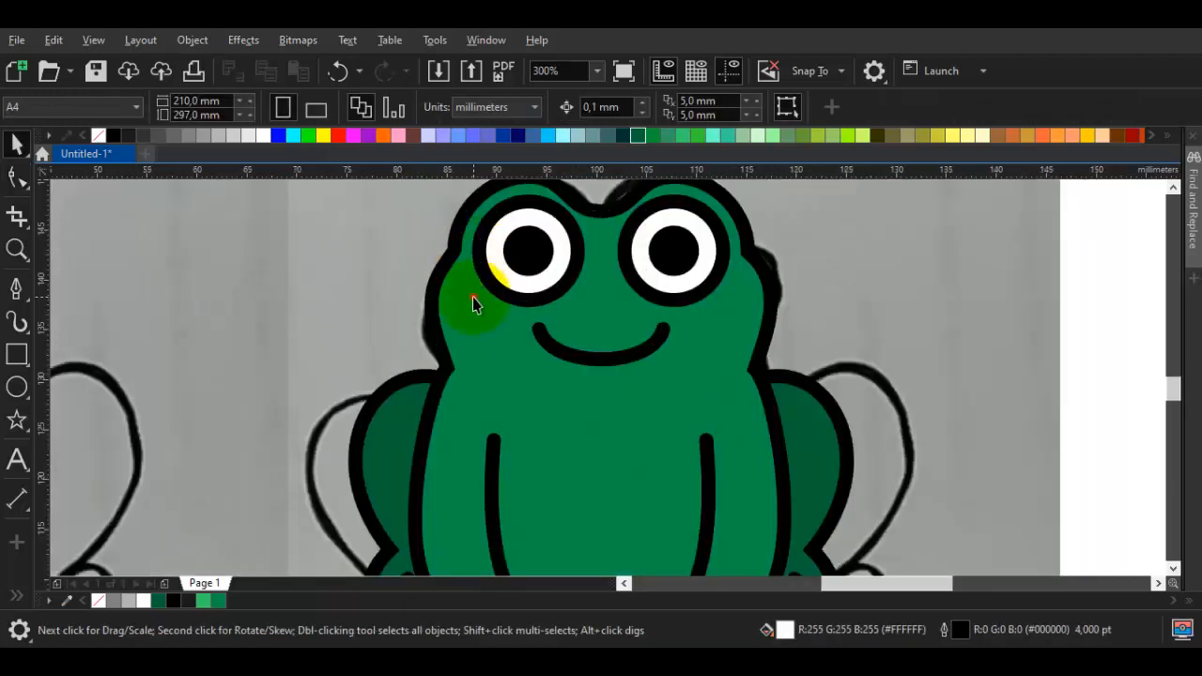
- Delete the surplus nodes where the cheeks meet the eye bumps on both sides of the body outline
left_click(473, 297)
key("F10")
double_click(445, 263)
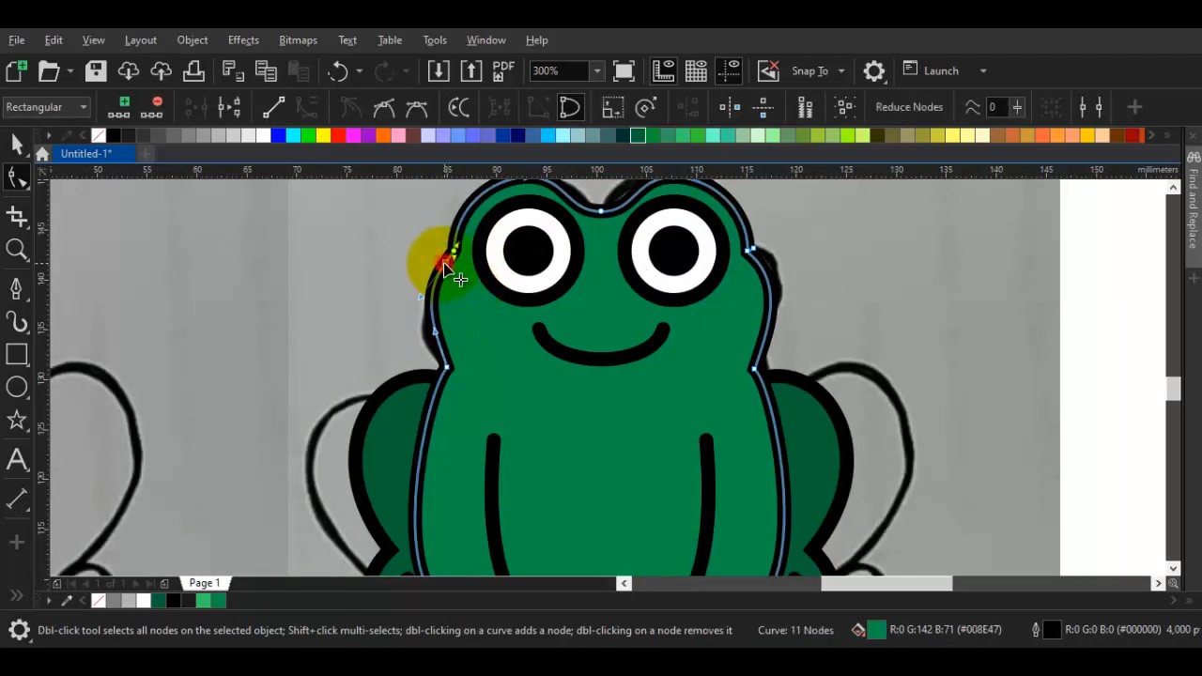
scroll(748, 257, "up", 1)
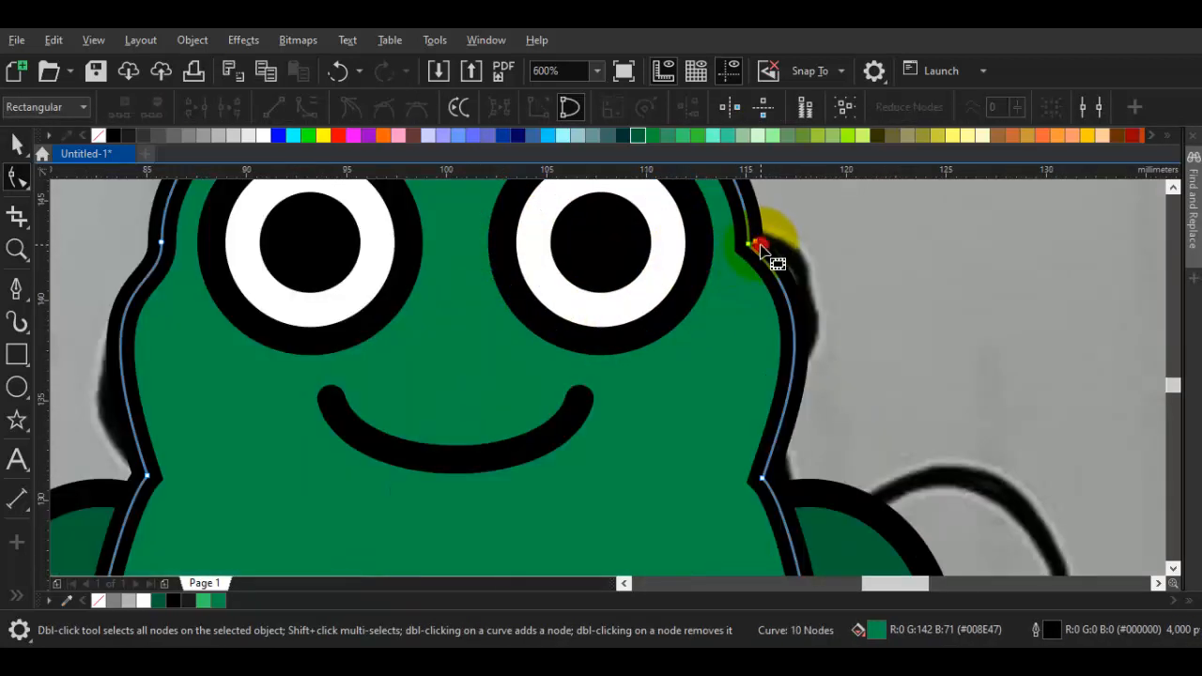
double_click(751, 243)
scroll(750, 252, "down", 2)
key("space")
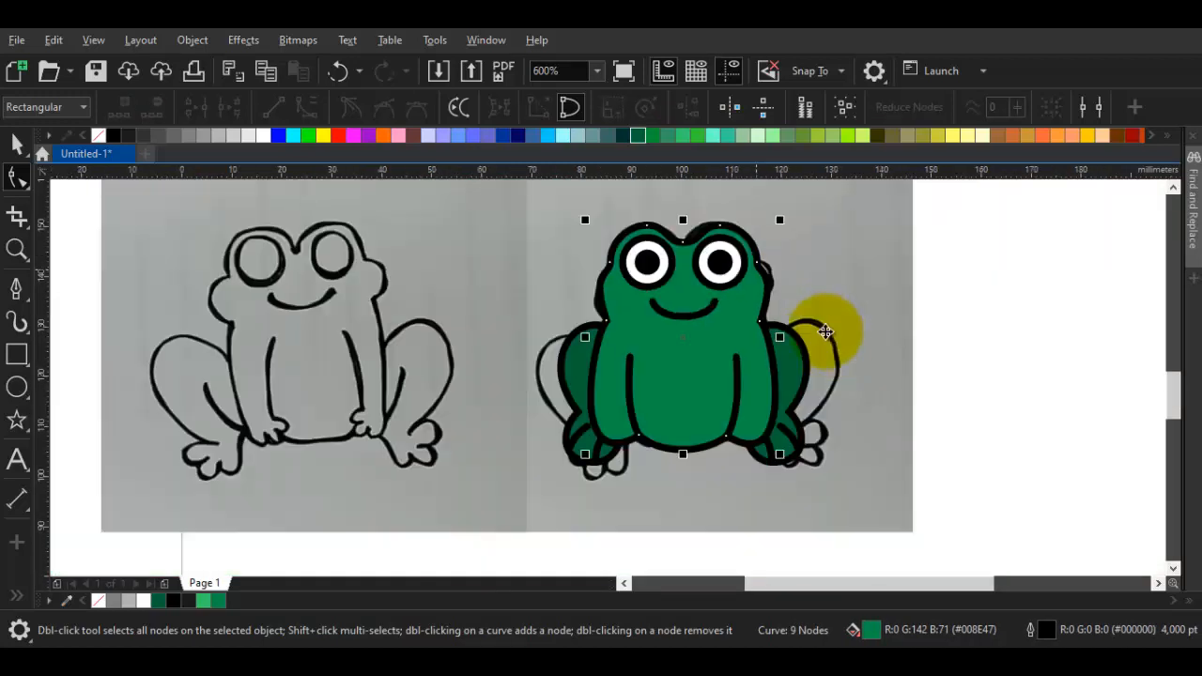
- Move the sketch image aside to view the frog on its own, and undo the move
left_click(826, 338)
scroll(827, 345, "down", 1)
left_click_drag(826, 349, 1085, 348)
scroll(796, 361, "up", 1)
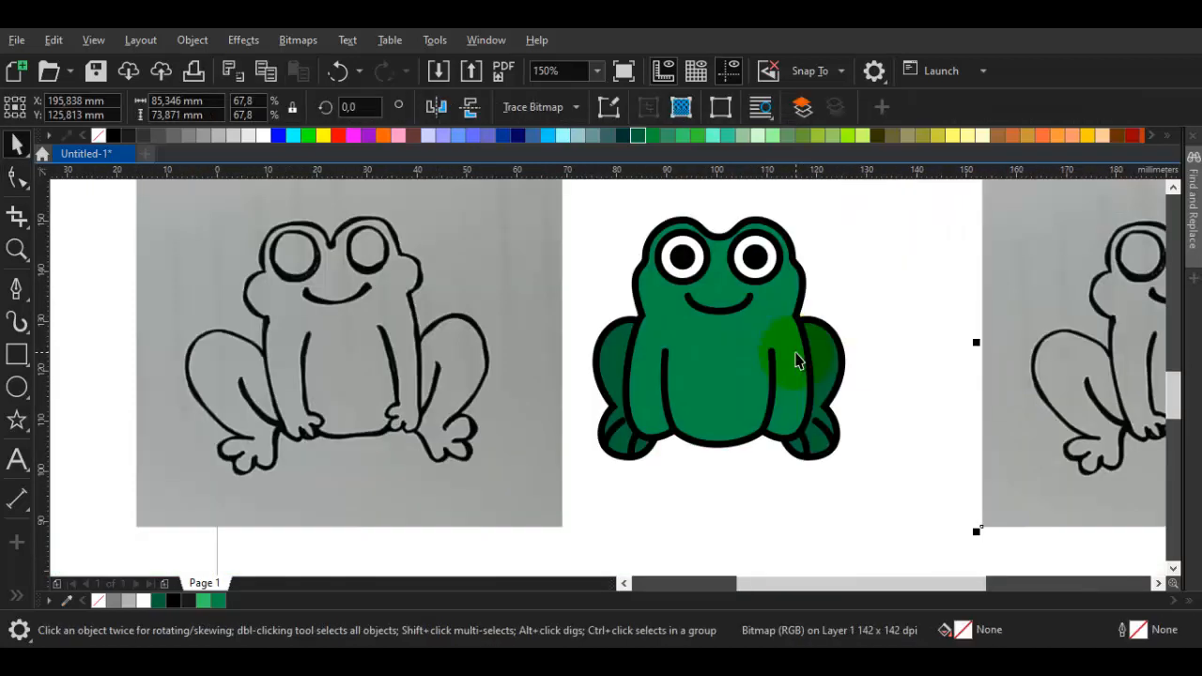
key("ctrl+z")
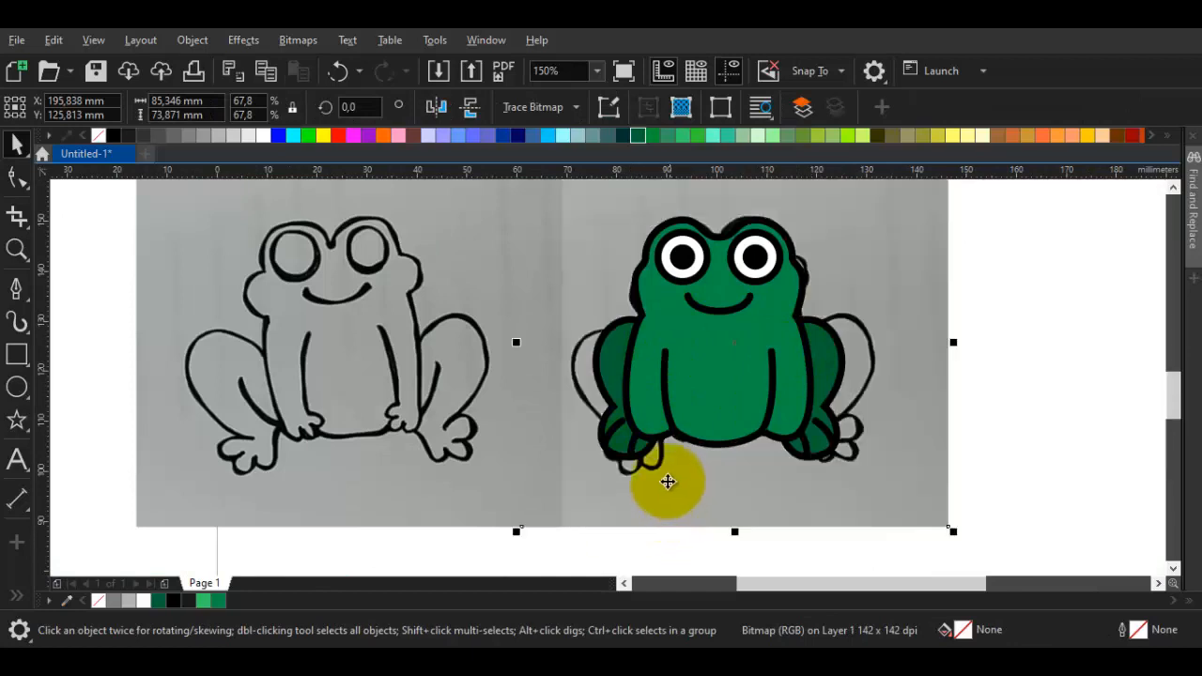
- Draw a short 4 pt finger line, about 6 mm tall, at the lower end of the left arm
scroll(667, 480, "up", 2)
key("Escape")
left_click_drag(671, 324, 593, 520)
key("p")
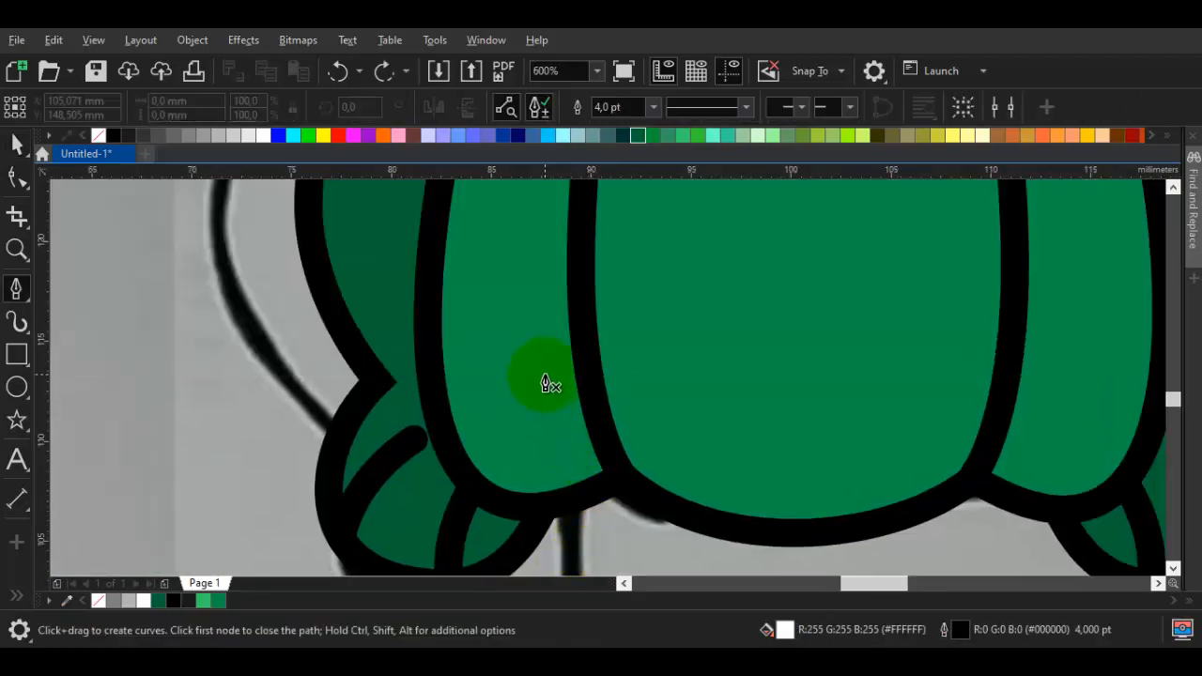
left_click_drag(558, 472, 562, 471)
double_click(576, 501)
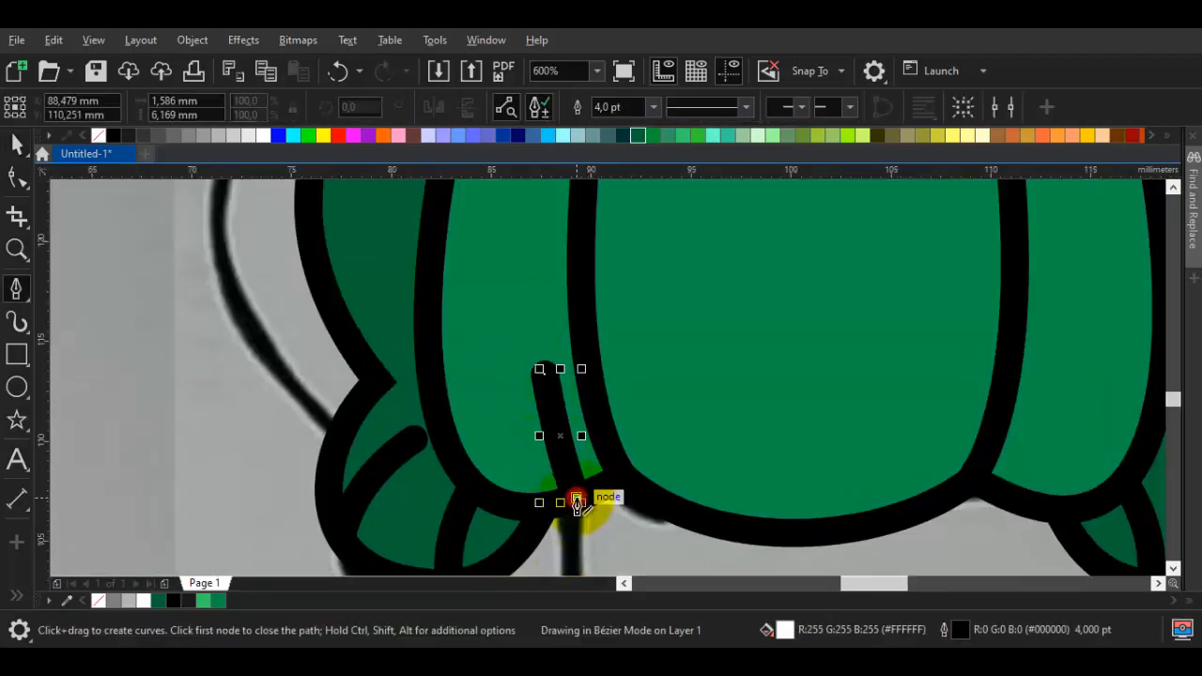
key("space")
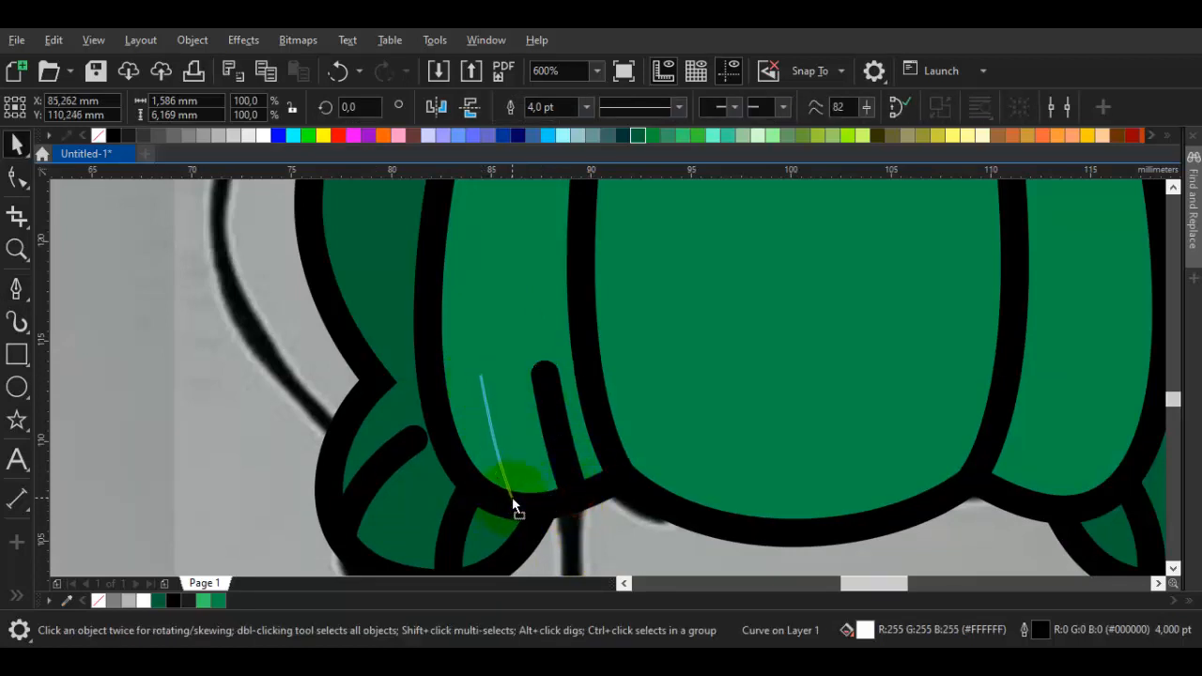
- Select both finger lines on the left hand and place a mirrored copy on the right hand
left_click(556, 441, "shift")
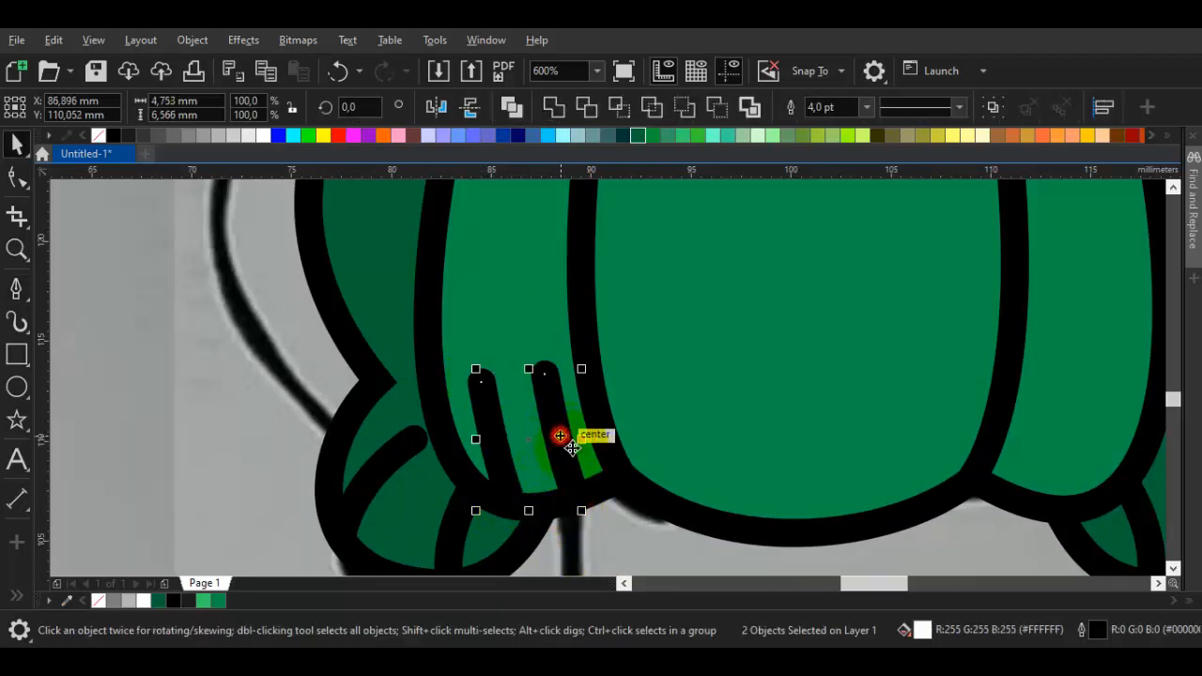
left_click_drag(582, 438, 888, 444)
right_click(517, 453)
scroll(890, 447, "down", 2)
key("Escape")
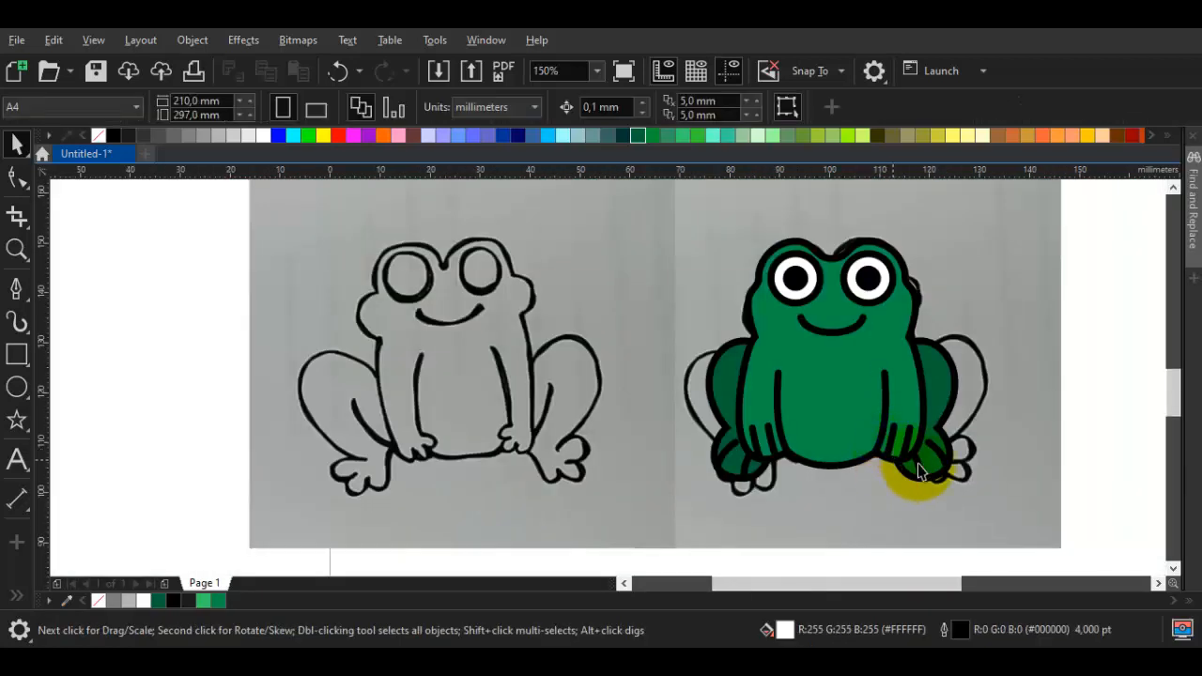
- Select all the parts of the frog drawing and group them
left_click_drag(947, 471, 811, 457)
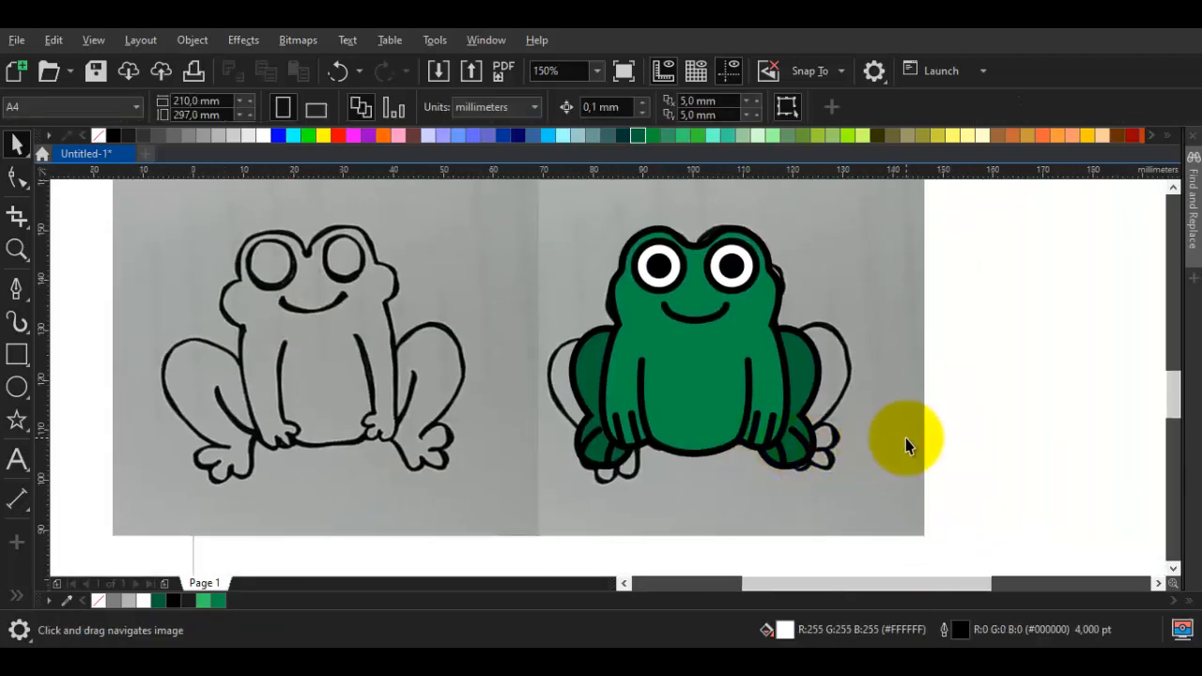
left_click_drag(1039, 516, 509, 195)
right_click(655, 294)
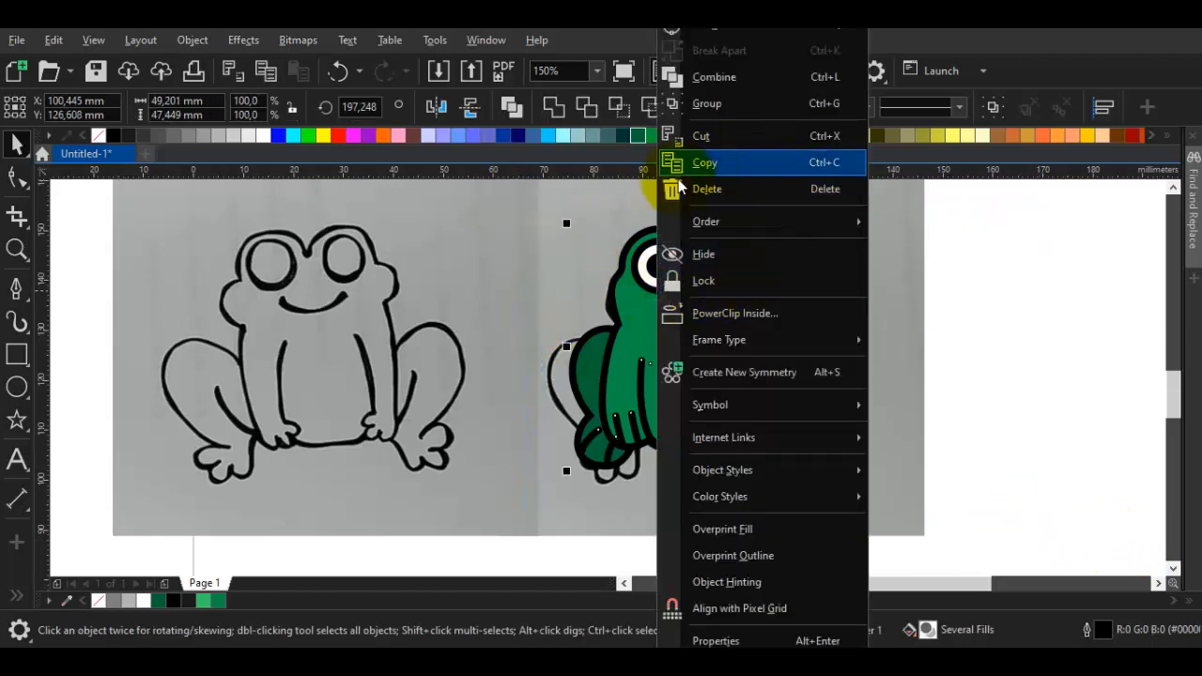
left_click(707, 104)
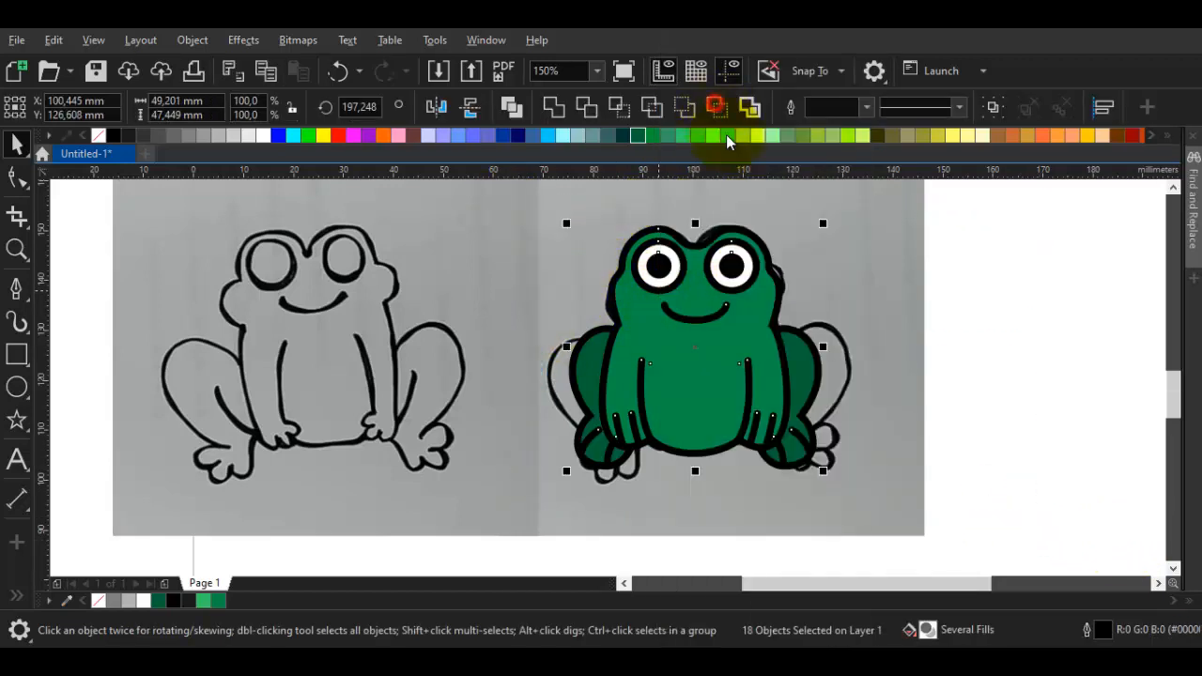
scroll(739, 260, "down", 2)
- Duplicate the frog into the empty area to the left of the sketches and ungroup the copy
left_click_drag(756, 310, 314, 310)
right_click(314, 310)
left_click(375, 77)
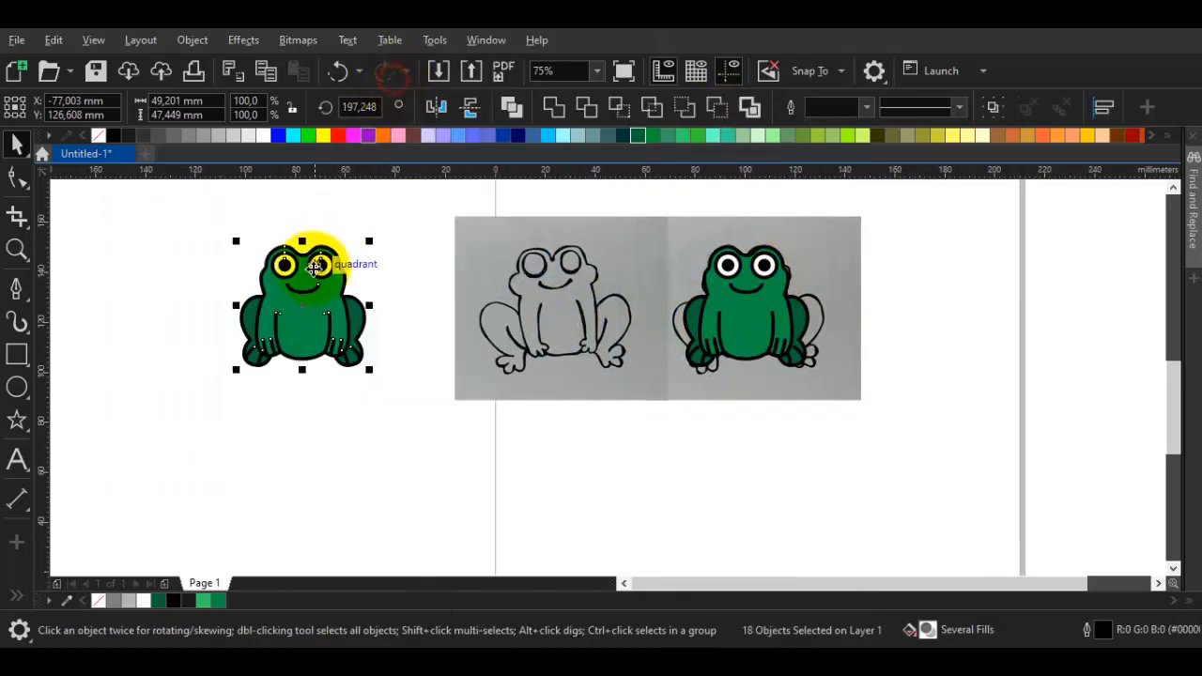
- Convert the copied frog's outlines to objects and check the nodes of its body curve
scroll(308, 264, "up", 2)
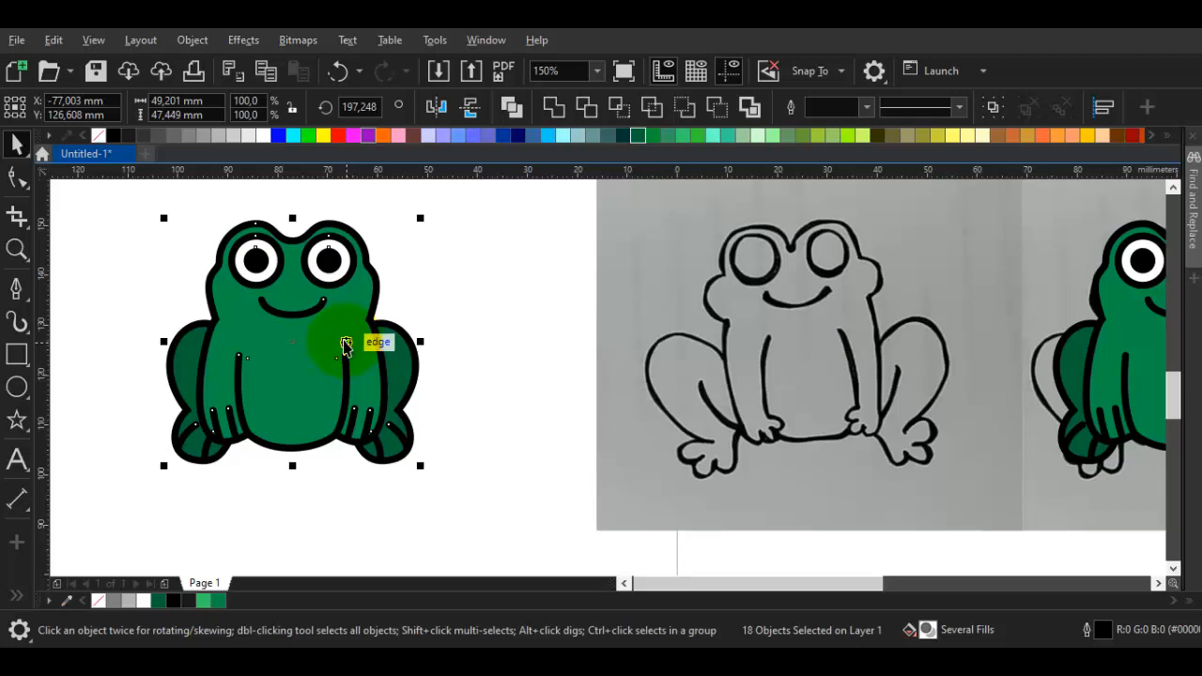
left_click_drag(345, 343, 354, 344)
double_click(345, 324)
left_click(435, 292)
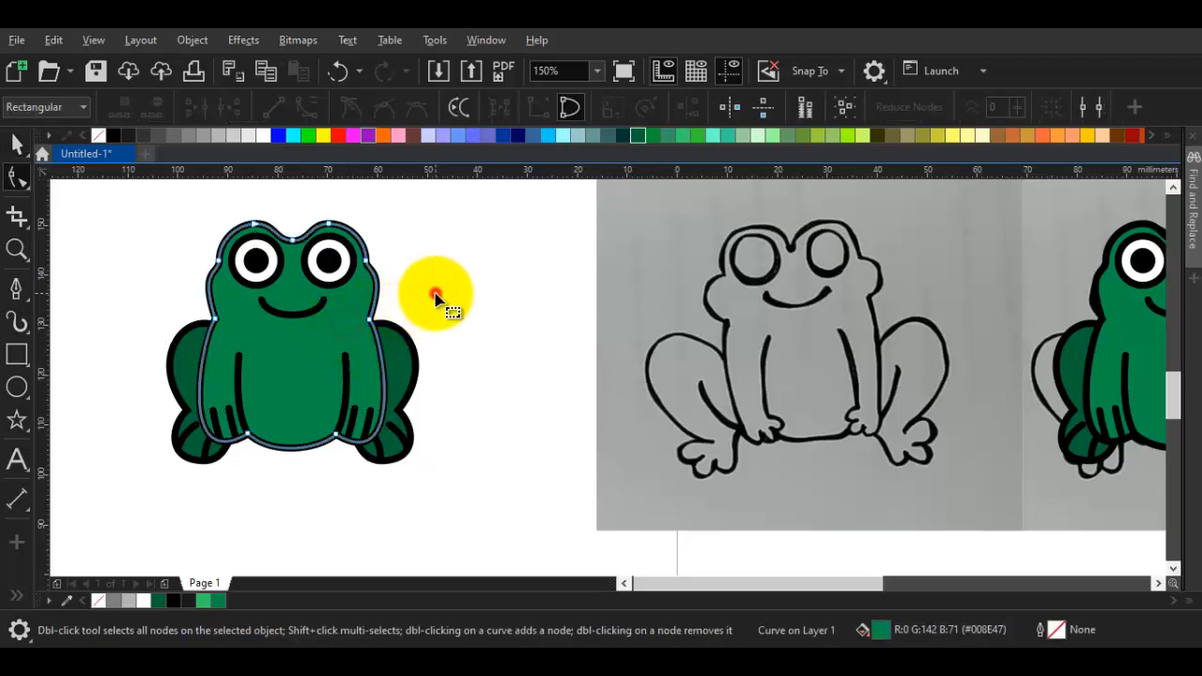
key("space")
- Place a reduced copy of the right pupil inside it, fill it white and scale it to about 1.5 mm
scroll(299, 259, "up", 2)
left_click(365, 269)
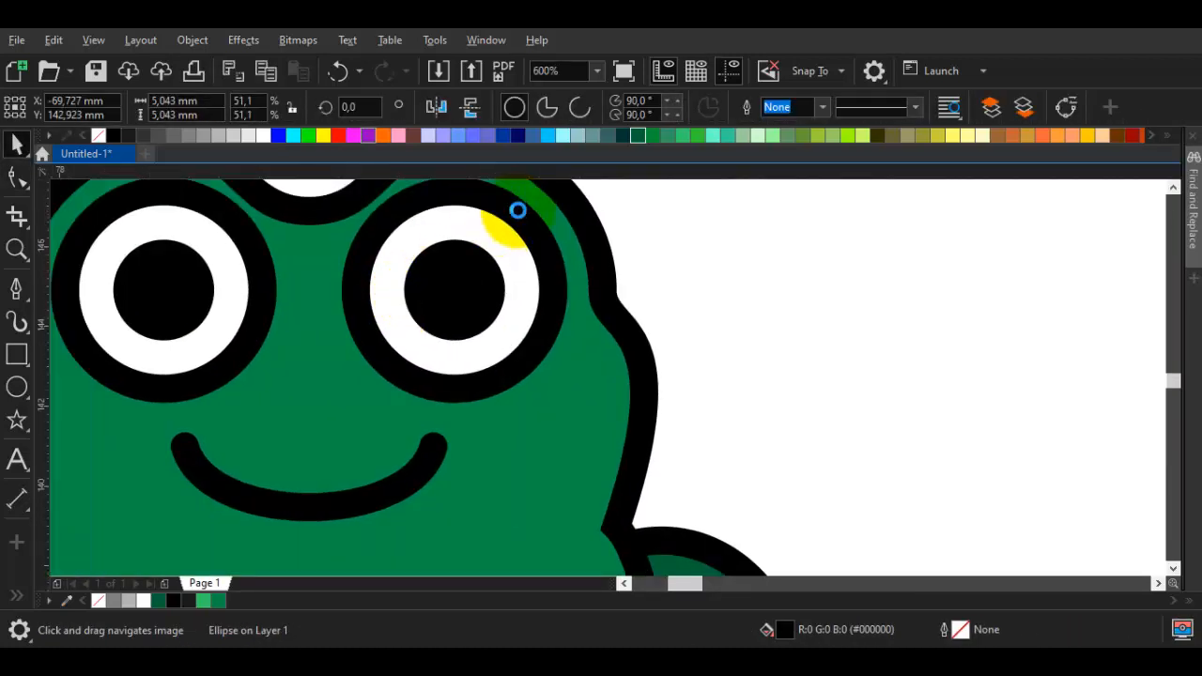
scroll(502, 269, "up", 1)
left_click_drag(501, 268, 831, 301)
right_click(833, 300)
left_click_drag(784, 350, 749, 355)
left_click_drag(789, 302, 779, 314)
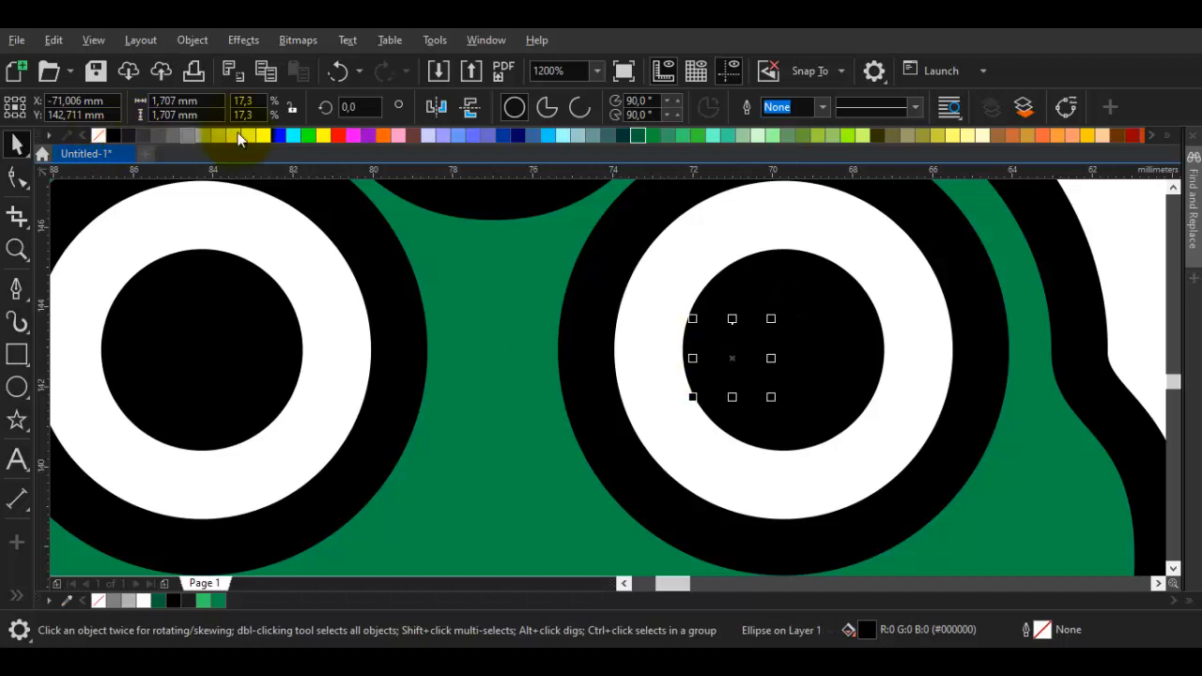
left_click(262, 137)
left_click_drag(772, 318, 766, 326)
- Duplicate the white highlight circle into the left pupil
left_click_drag(737, 356, 245, 376)
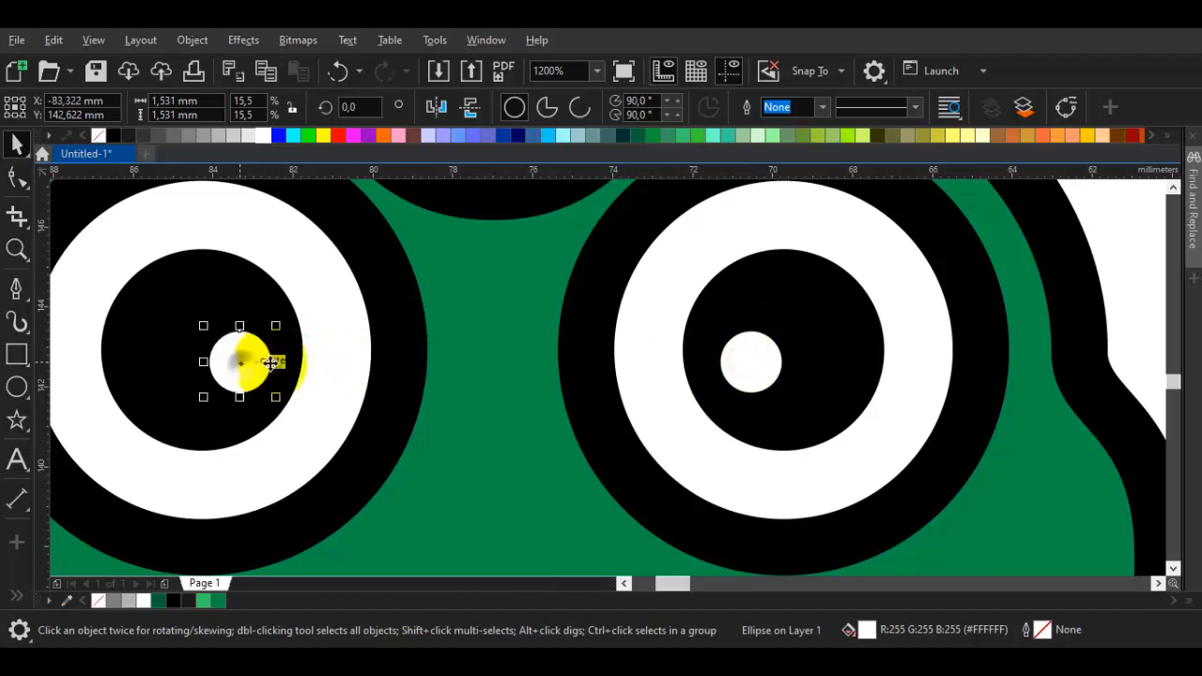
scroll(348, 376, "down", 3)
left_click_drag(564, 403, 679, 308)
left_click(730, 346)
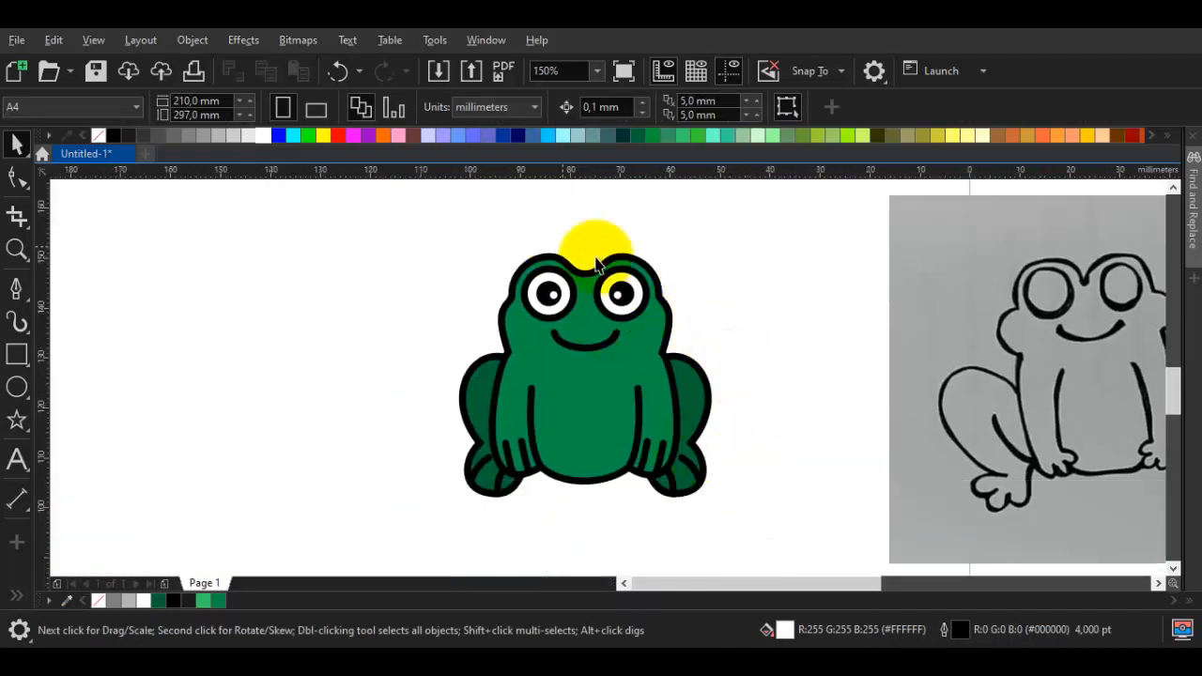
- Add a second, smaller white highlight about 0.5 mm wide above the large highlight in both pupils
scroll(601, 292, "up", 3)
left_click_drag(545, 322, 310, 295)
right_click(550, 318)
scroll(593, 291, "down", 1)
right_click(310, 295)
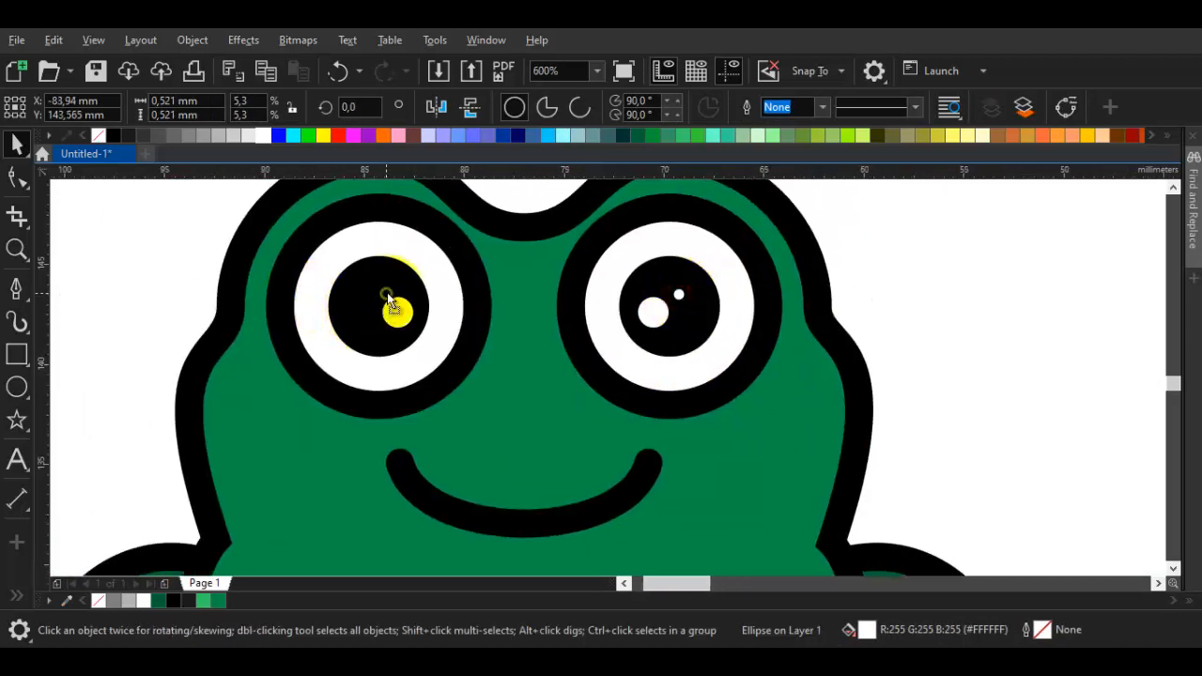
scroll(391, 282, "up", 1)
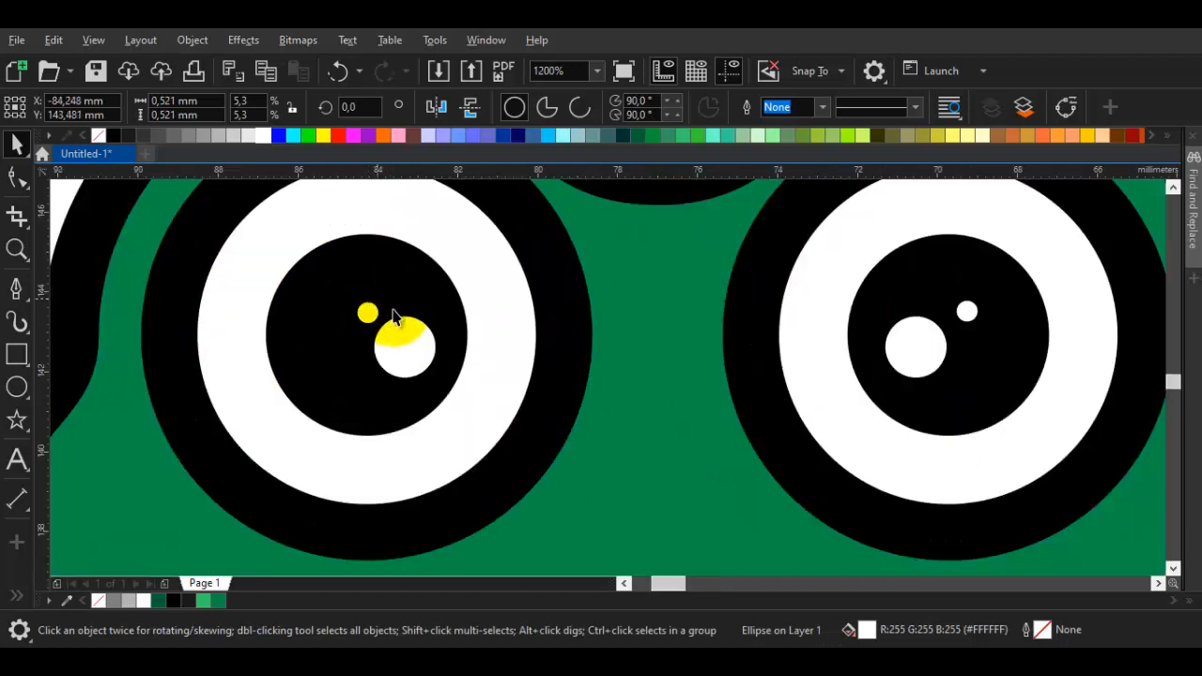
scroll(398, 317, "down", 3)
left_click(734, 376)
scroll(579, 375, "up", 1)
left_click_drag(580, 376, 700, 351)
scroll(702, 350, "down", 1)
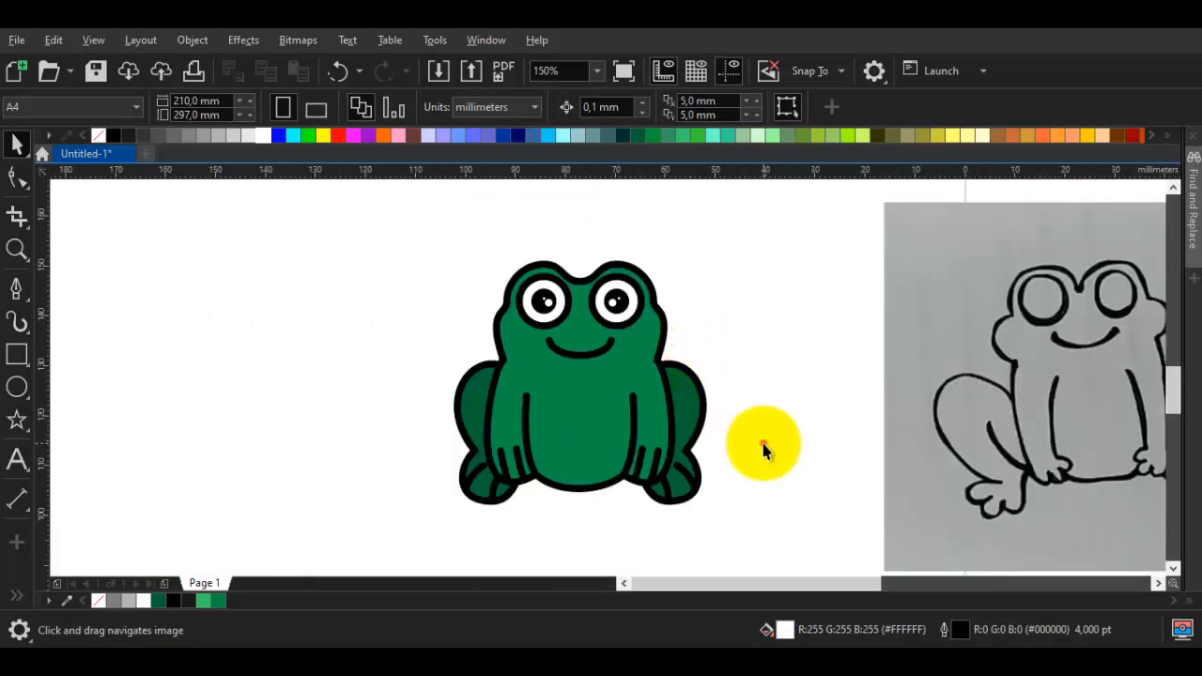
- Select all parts of the copied frog, including the eye highlights, and group them
left_click(763, 449)
left_click_drag(759, 524, 342, 260)
left_click_drag(347, 211, 344, 209)
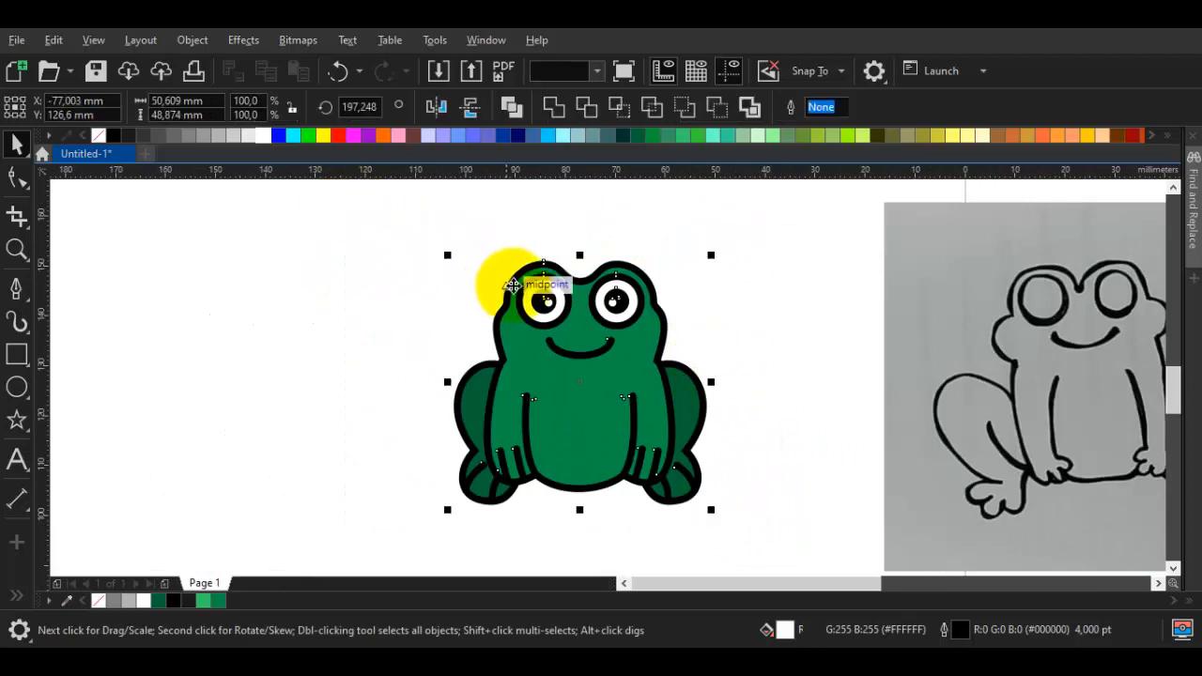
right_click(525, 293)
left_click(596, 108)
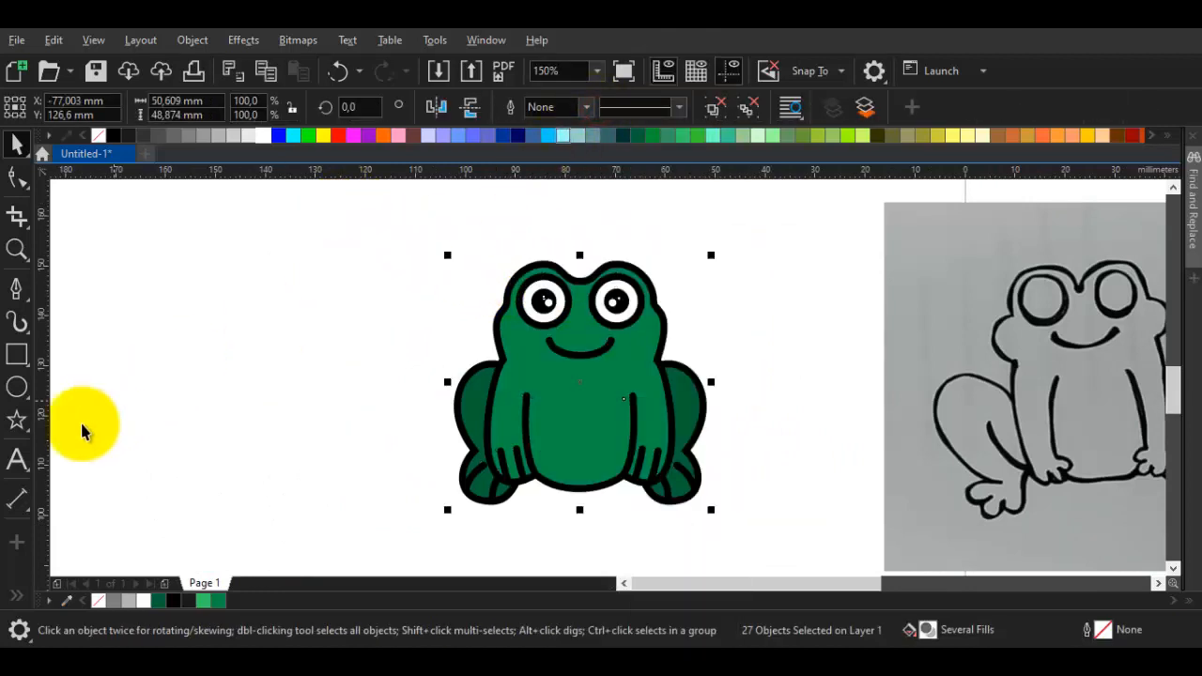
- Draw a flat shadow ellipse about 52.5 by 9.7 mm across the frog's feet, filled dark grey #4D4D4D without outline
left_click(17, 387)
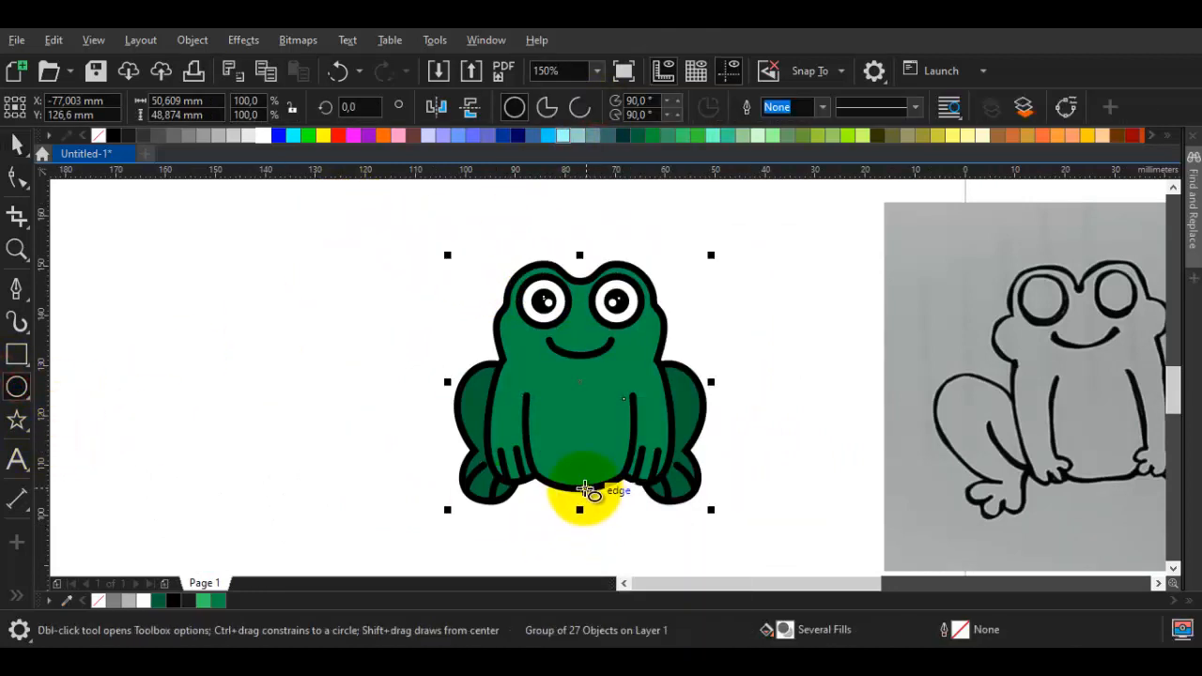
left_click_drag(576, 485, 711, 510)
key("ctrl+z")
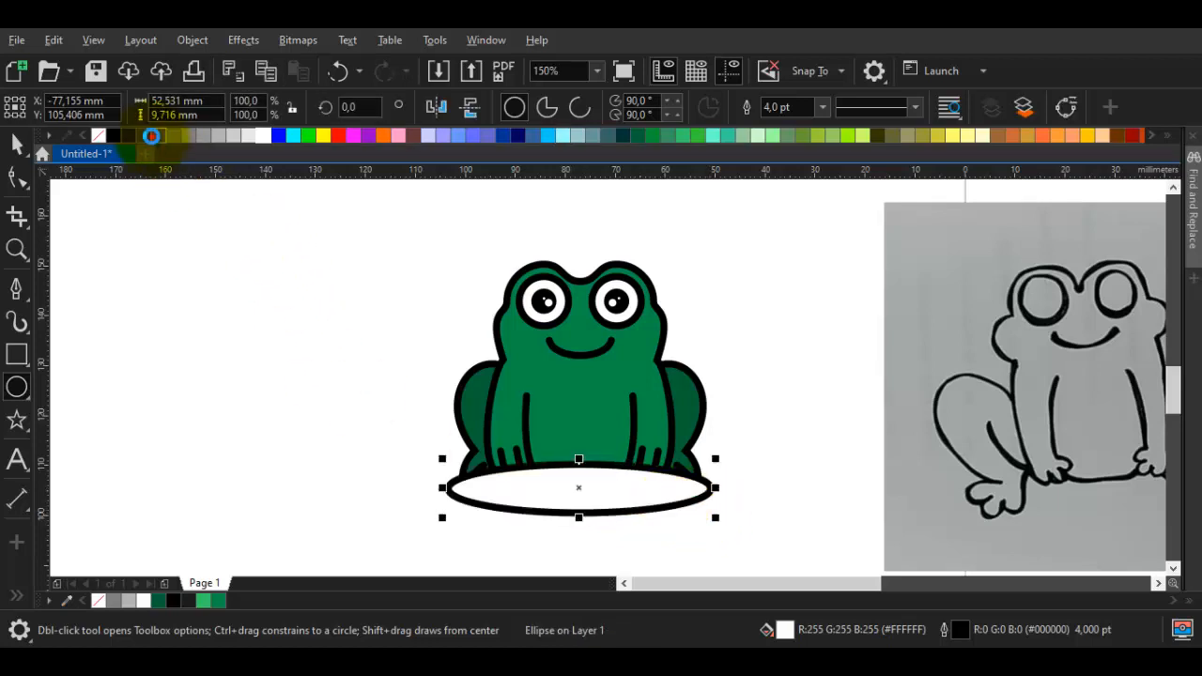
left_click(150, 134)
- Move the shadow ellipse behind the frog in the stacking order
right_click(573, 481)
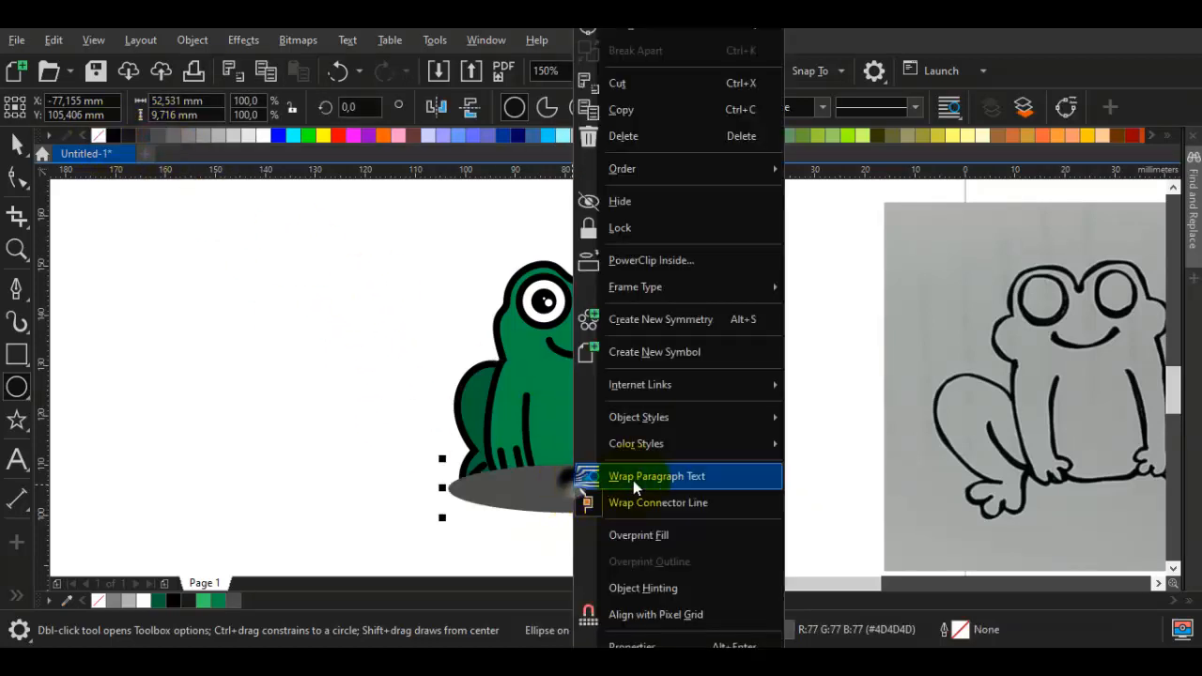
mouse_move(692, 166)
left_click(833, 259)
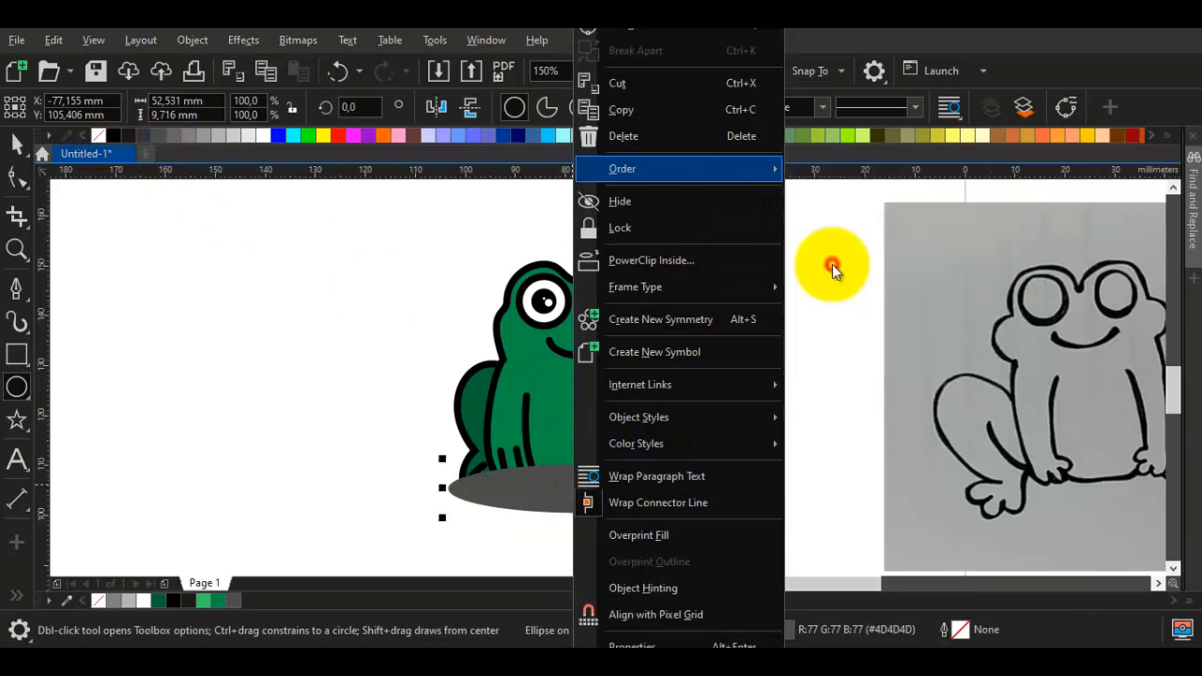
scroll(577, 508, "up", 1)
key("space")
- Change the shadow ellipse's fill to a lighter grey
left_click(578, 510)
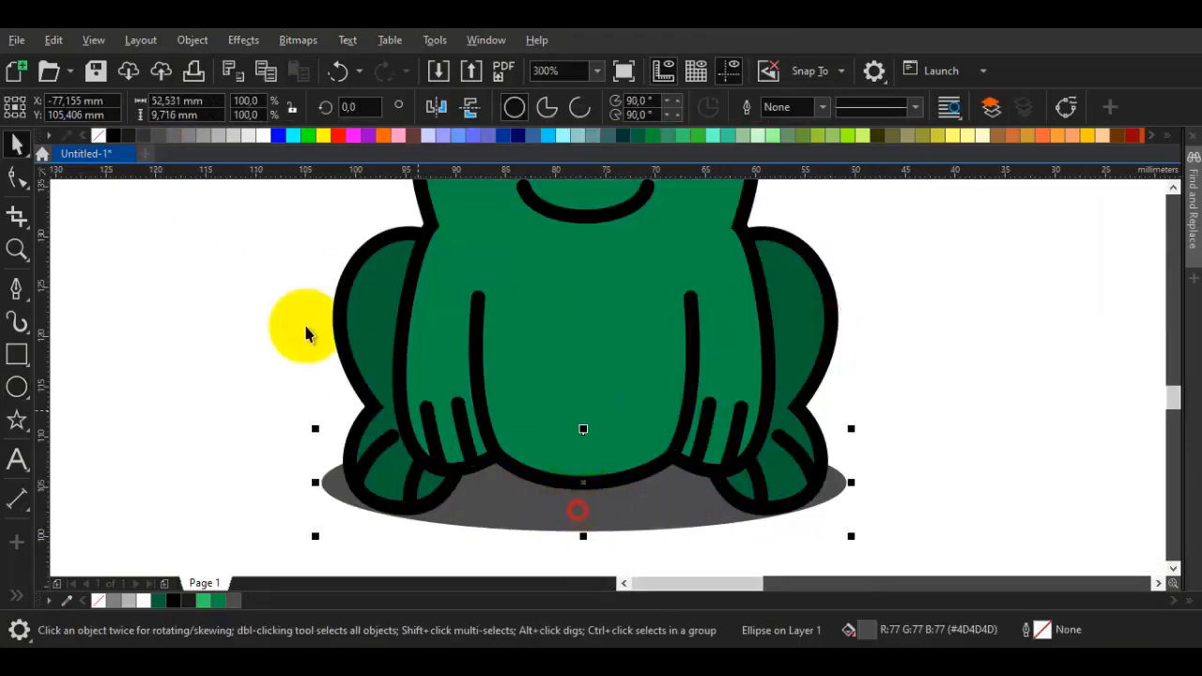
left_click(176, 135)
left_click(219, 269)
scroll(404, 376, "down", 2)
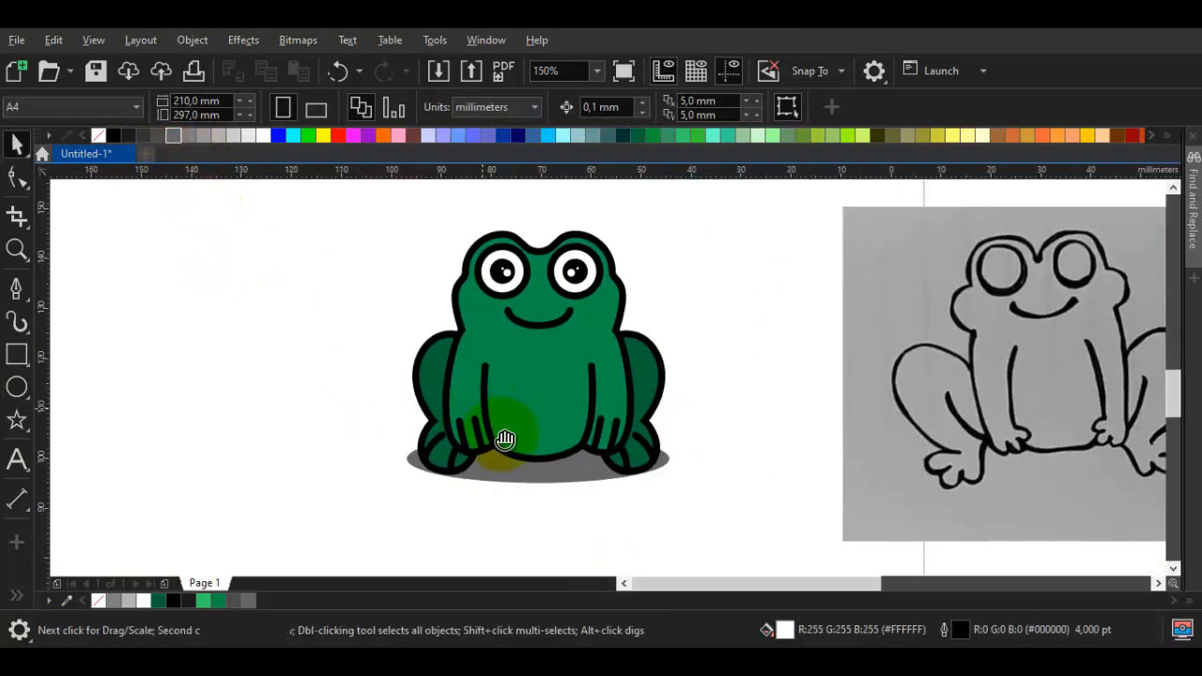
- Select the frog and its shadow ellipse and group them together
left_click(745, 527)
left_click_drag(628, 473, 348, 215)
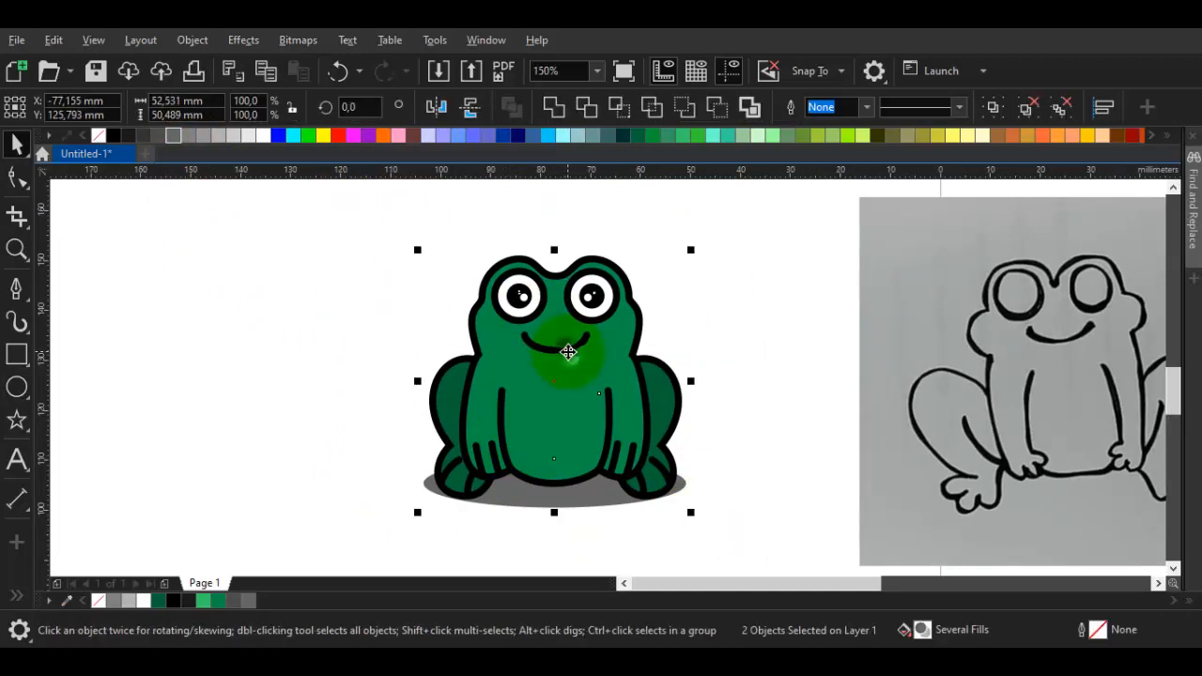
right_click(569, 348)
left_click(643, 109)
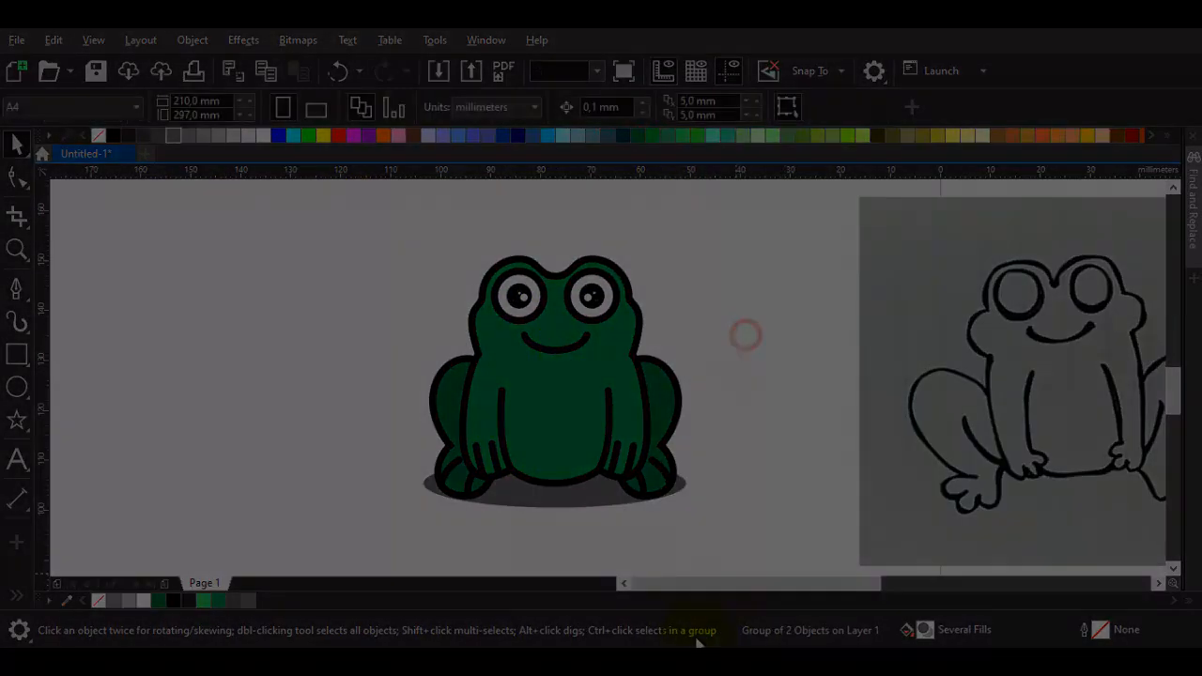